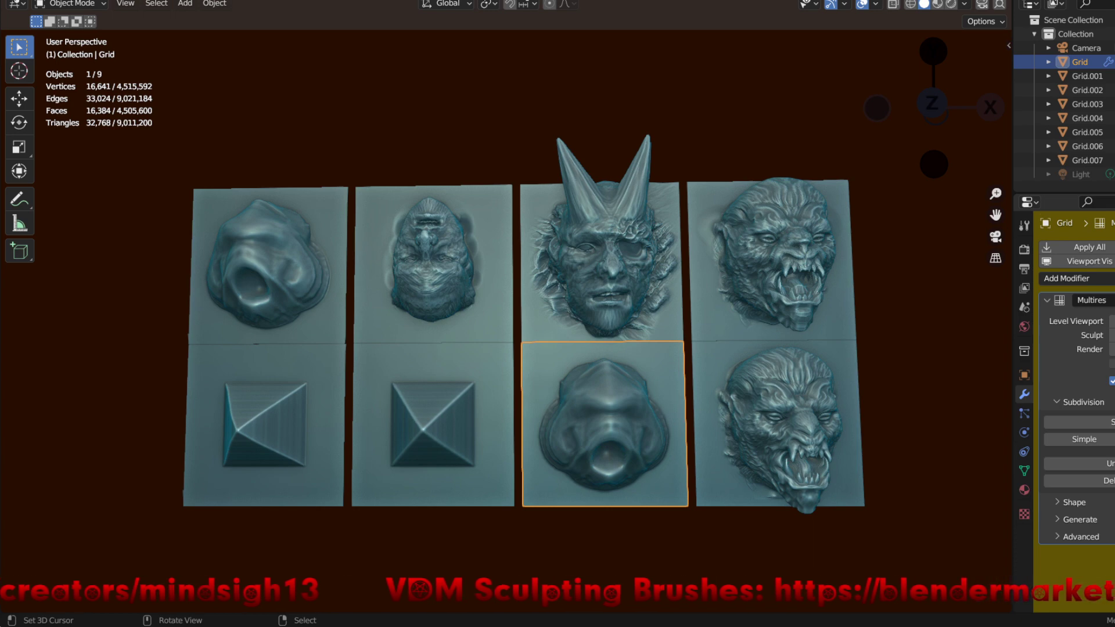
- Orbit the grid of sculpt tiles and isolate the selected face tile in Local View
{"action": "mouse_move", "coordinate": [523, 349]}
{"action": "middle_mouse_down"}
{"action": "mouse_move", "coordinate": [407, 291]}
{"action": "mouse_move", "coordinate": [377, 244]}
{"action": "middle_mouse_up"}
{"action": "mouse_move", "coordinate": [581, 326]}
{"action": "middle_mouse_down"}
{"action": "mouse_move", "coordinate": [569, 247]}
{"action": "mouse_move", "coordinate": [697, 256]}
{"action": "mouse_move", "coordinate": [493, 256]}
{"action": "middle_mouse_up"}
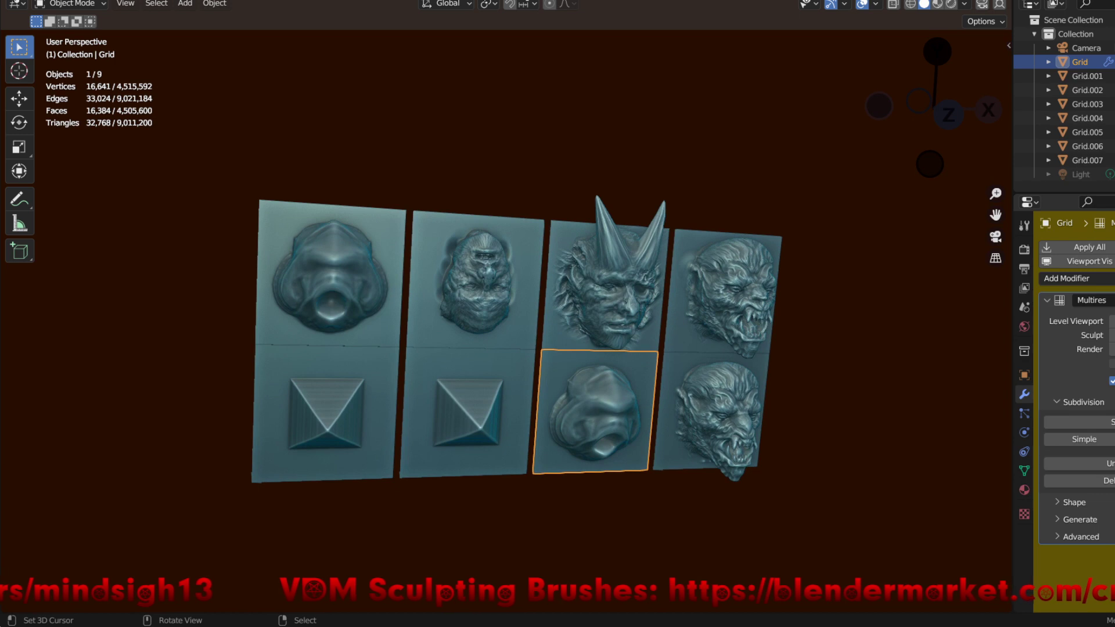
{"action": "key", "text": "KP_Divide"}
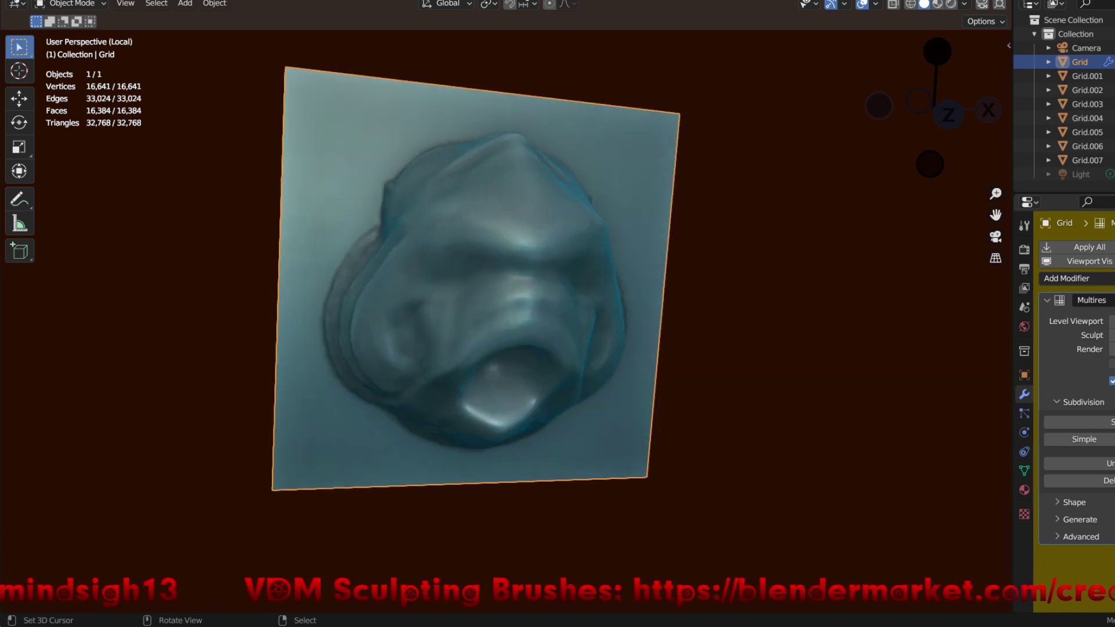
{"action": "key", "text": "ctrl+Tab"}
- Enter Sculpt Mode, raise Multires to level 4, and maximise the 3D view facing the relief
{"action": "left_click", "coordinate": [819, 524]}
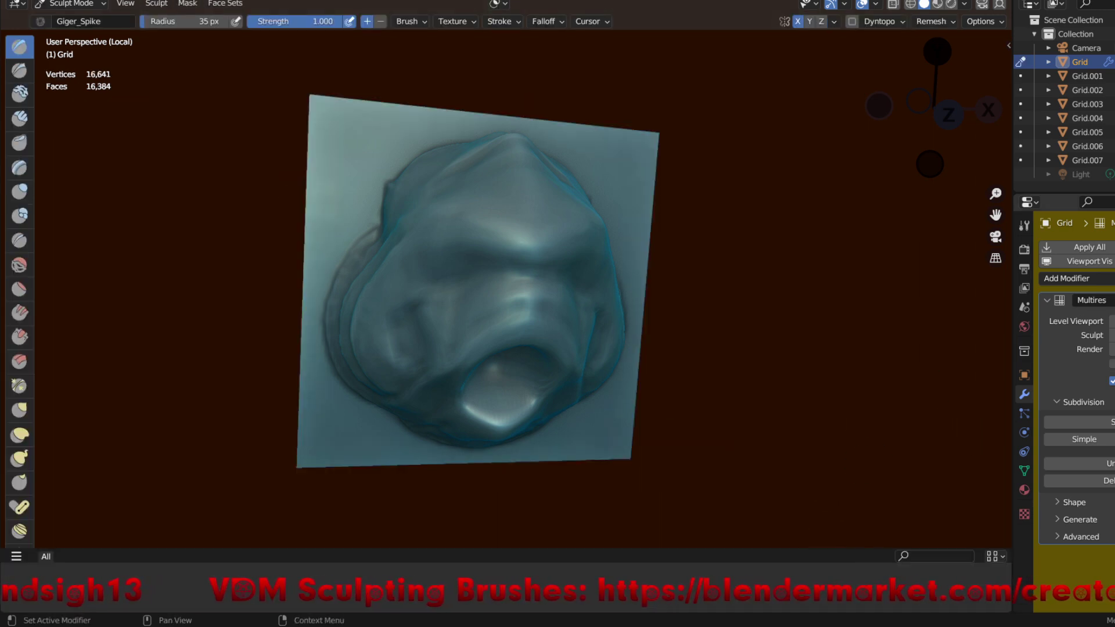
{"action": "key", "text": "ctrl+4"}
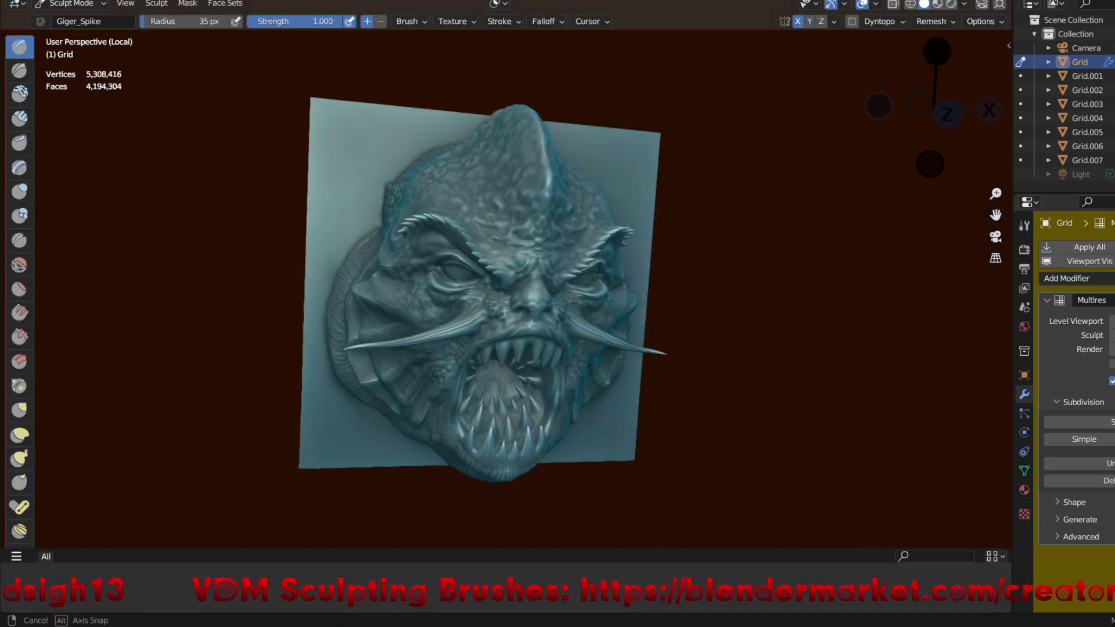
{"action": "middle_click_drag", "start_coordinate": [851, 490], "coordinate": [868, 380]}
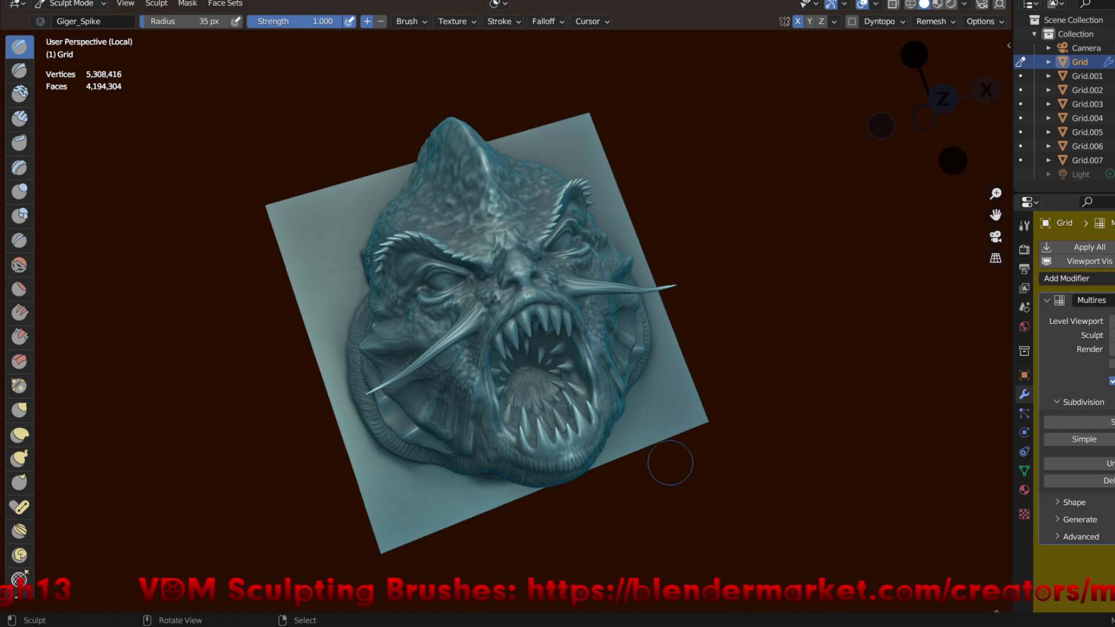
{"action": "key", "text": "ctrl+space"}
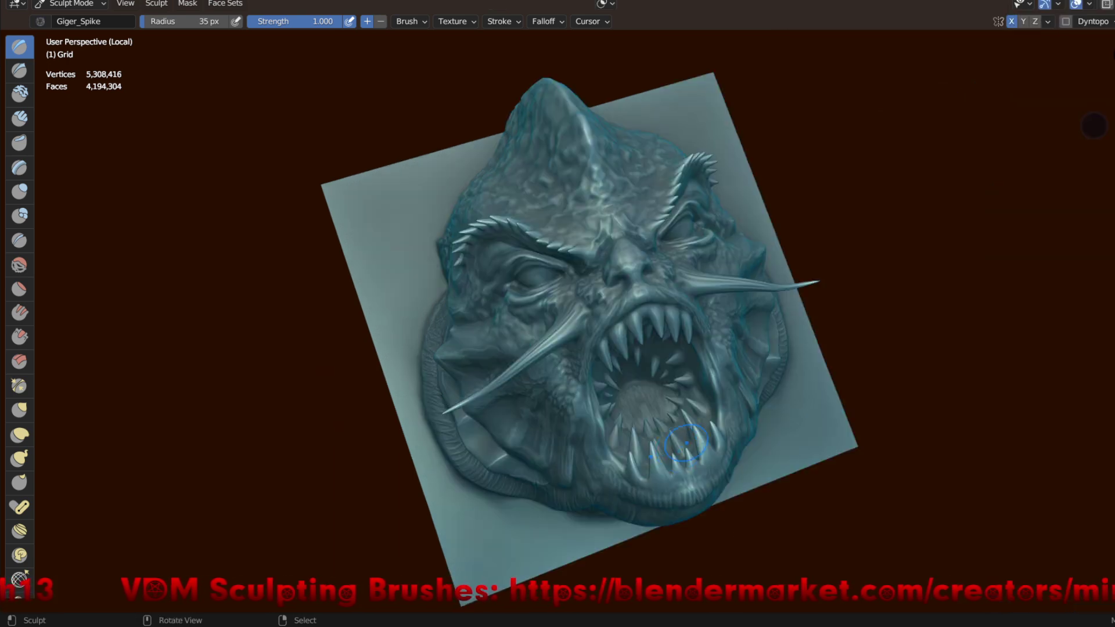
{"action": "mouse_move", "coordinate": [782, 414]}
{"action": "middle_mouse_down"}
{"action": "mouse_move", "coordinate": [703, 488]}
{"action": "mouse_move", "coordinate": [758, 460]}
{"action": "middle_mouse_up"}
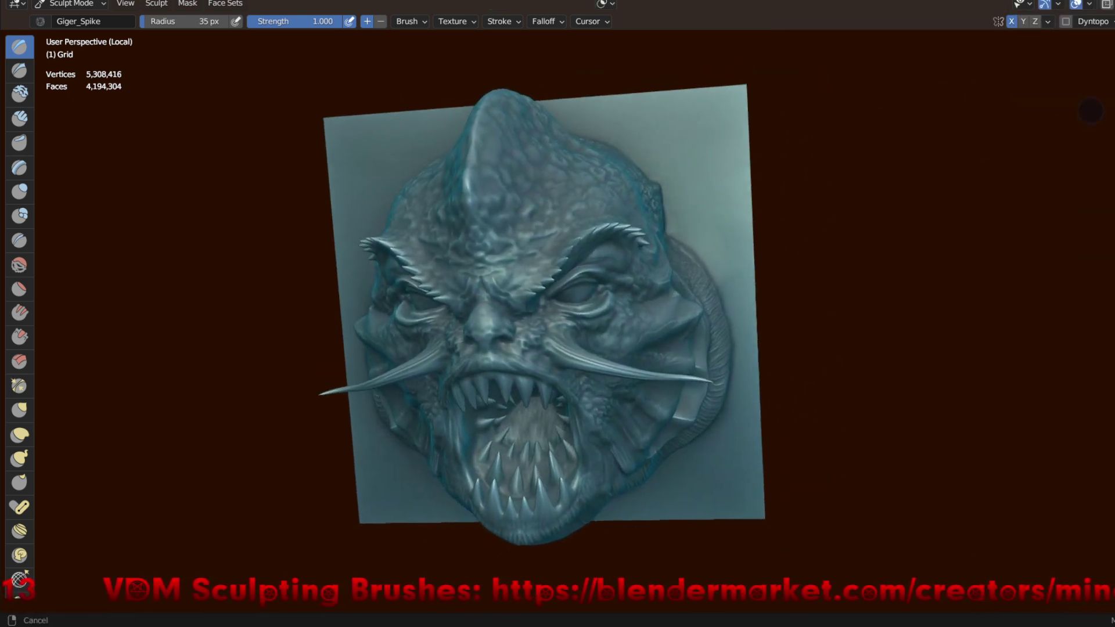
{"action": "middle_click_drag", "start_coordinate": [762, 355], "coordinate": [877, 366]}
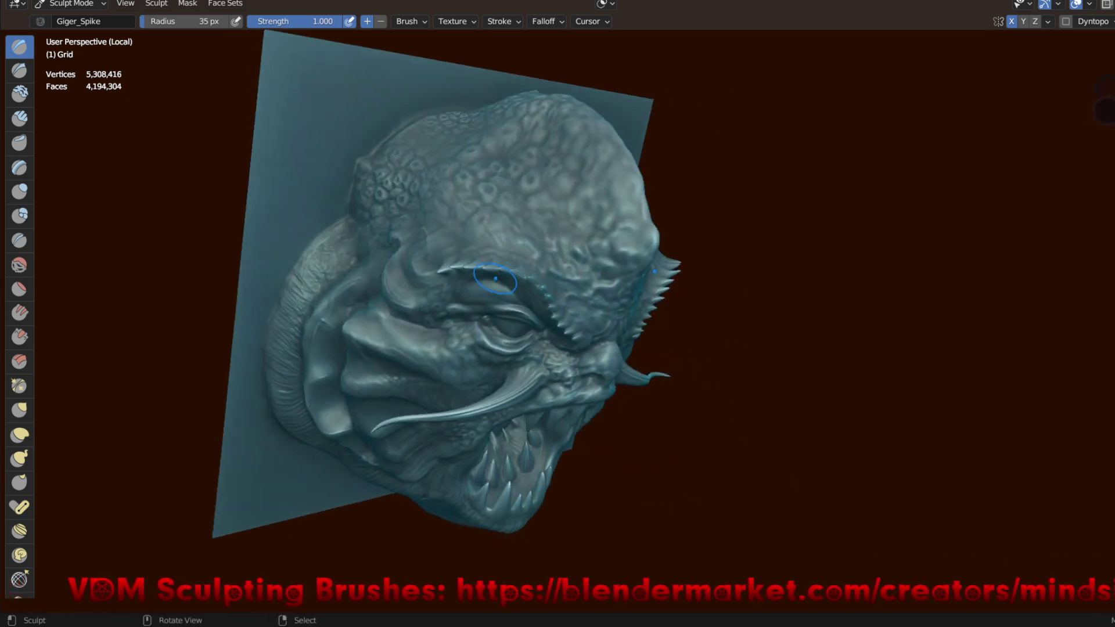
- Select the Draw Sharp brush from Quick Favorites
{"action": "key", "text": "q"}
{"action": "left_click", "coordinate": [493, 294]}
{"action": "middle_click_drag", "start_coordinate": [541, 288], "coordinate": [552, 285]}
- Zoom in, set the Draw Sharp radius to 47 px and orbit the head
{"action": "scroll", "coordinate": [551, 285], "scroll_direction": "up", "scroll_amount": 3}
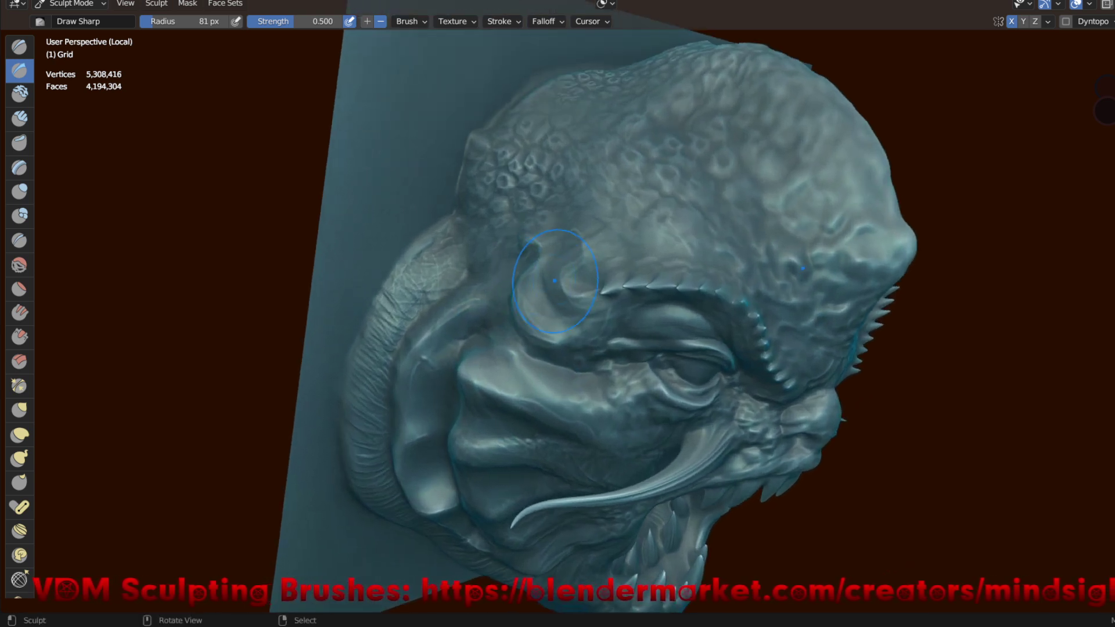
{"action": "key", "text": "f"}
{"action": "left_click", "coordinate": [586, 278]}
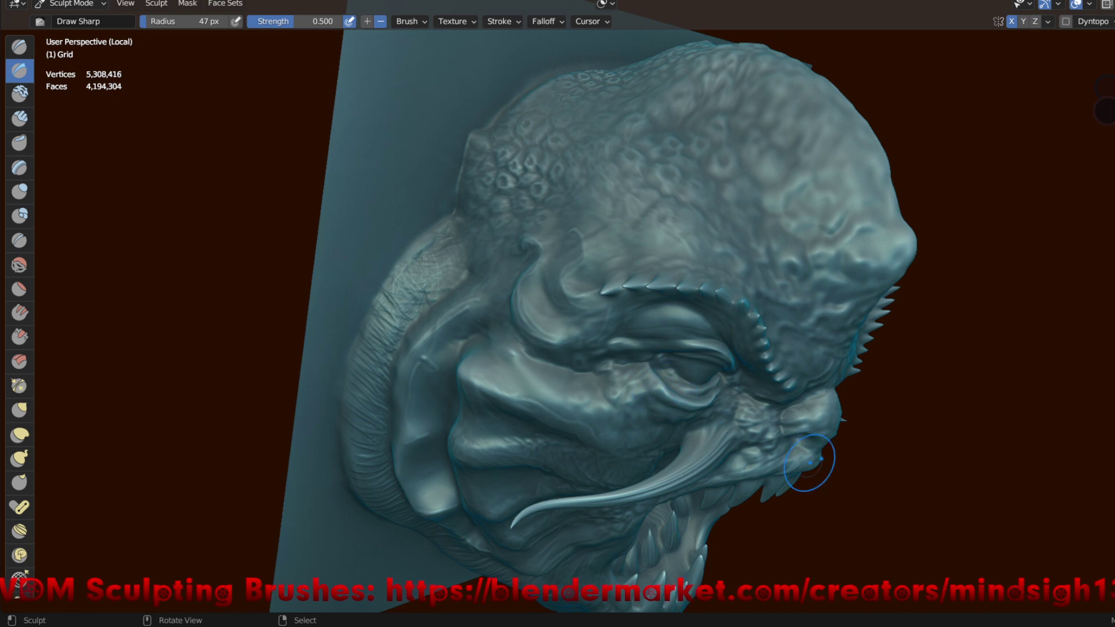
{"action": "middle_click_drag", "start_coordinate": [821, 460], "coordinate": [726, 464]}
{"action": "mouse_move", "coordinate": [1092, 100]}
{"action": "middle_mouse_down"}
{"action": "mouse_move", "coordinate": [1103, 102]}
{"action": "mouse_move", "coordinate": [549, 256]}
{"action": "middle_mouse_up"}
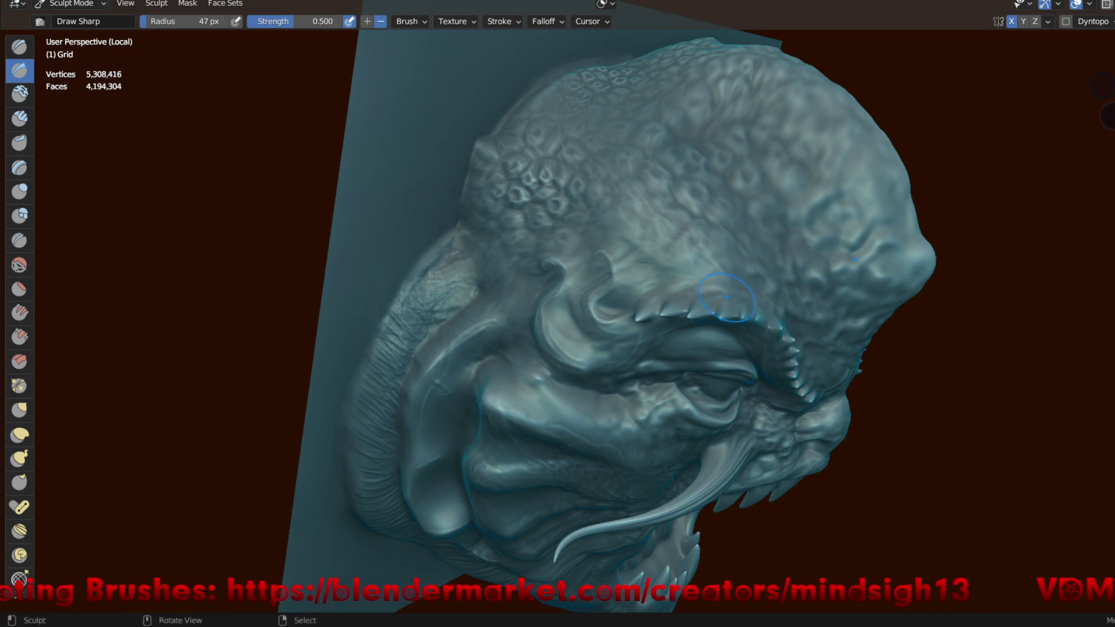
- Sharpen the brow ridge and add sharp strokes beside the spikes and snout
{"action": "left_click_drag", "start_coordinate": [732, 294], "coordinate": [721, 323]}
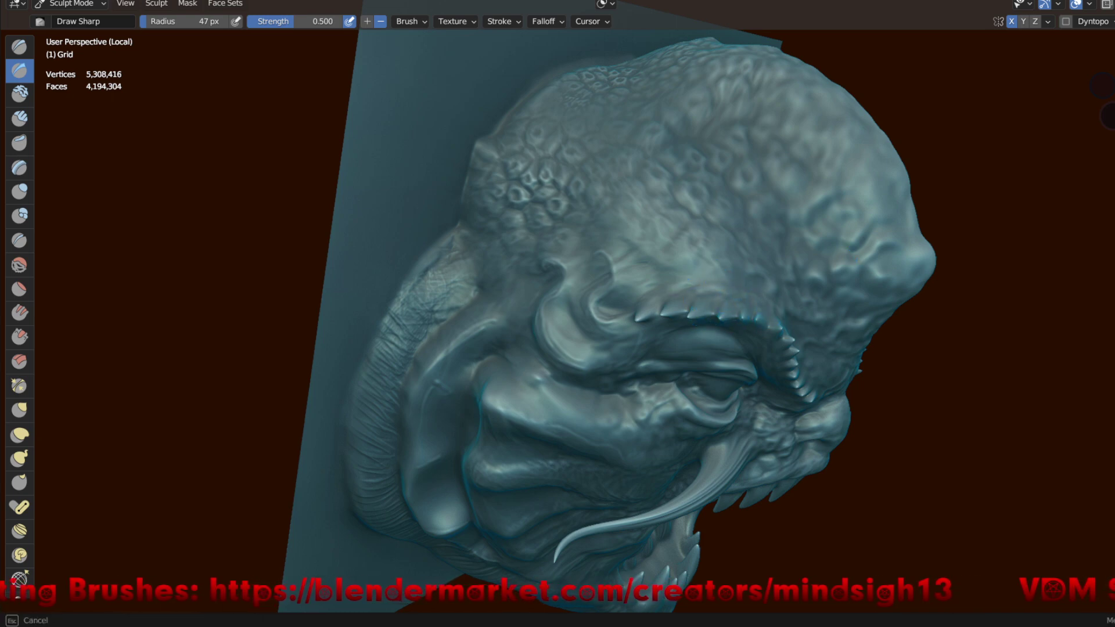
{"action": "middle_click_drag", "start_coordinate": [887, 237], "coordinate": [744, 315]}
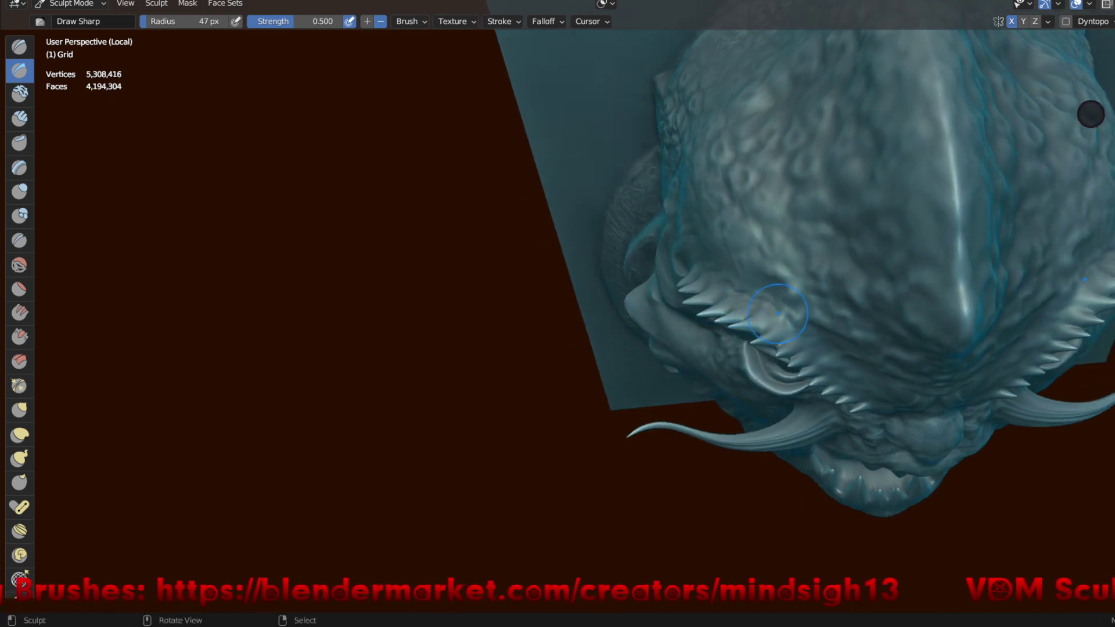
{"action": "left_click_drag", "start_coordinate": [781, 307], "coordinate": [840, 384]}
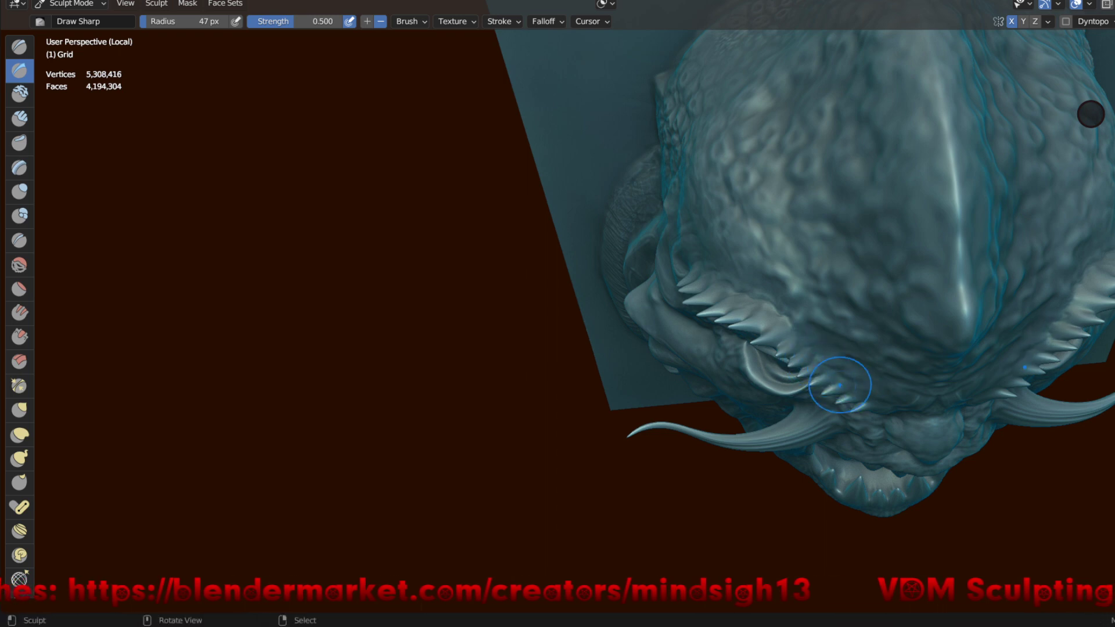
{"action": "left_click_drag", "start_coordinate": [902, 278], "coordinate": [904, 280]}
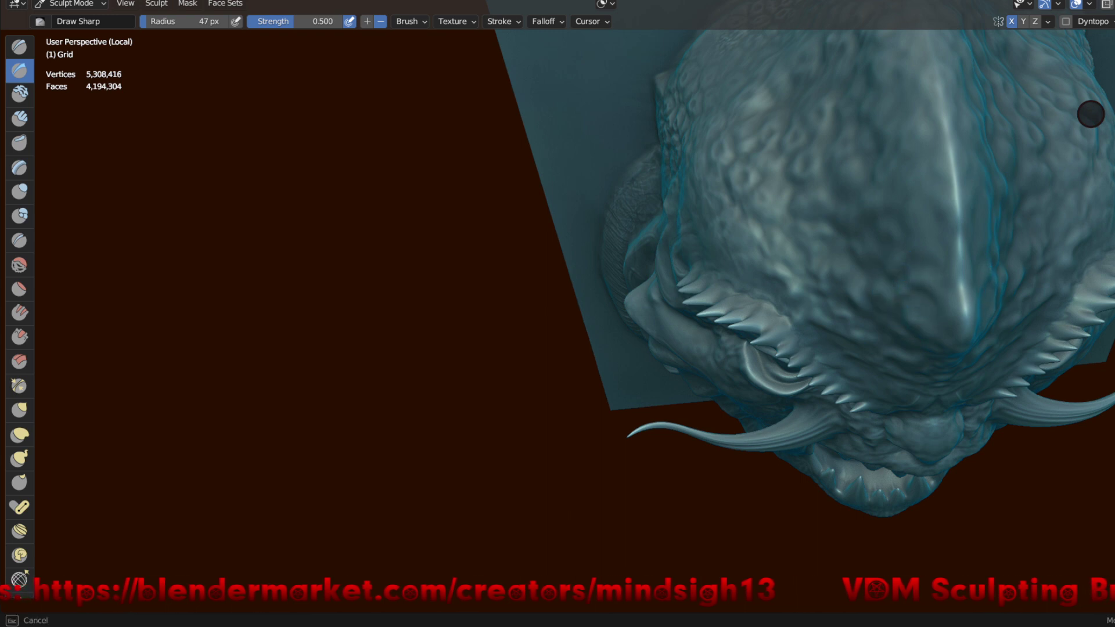
{"action": "left_click_drag", "start_coordinate": [933, 335], "coordinate": [937, 338]}
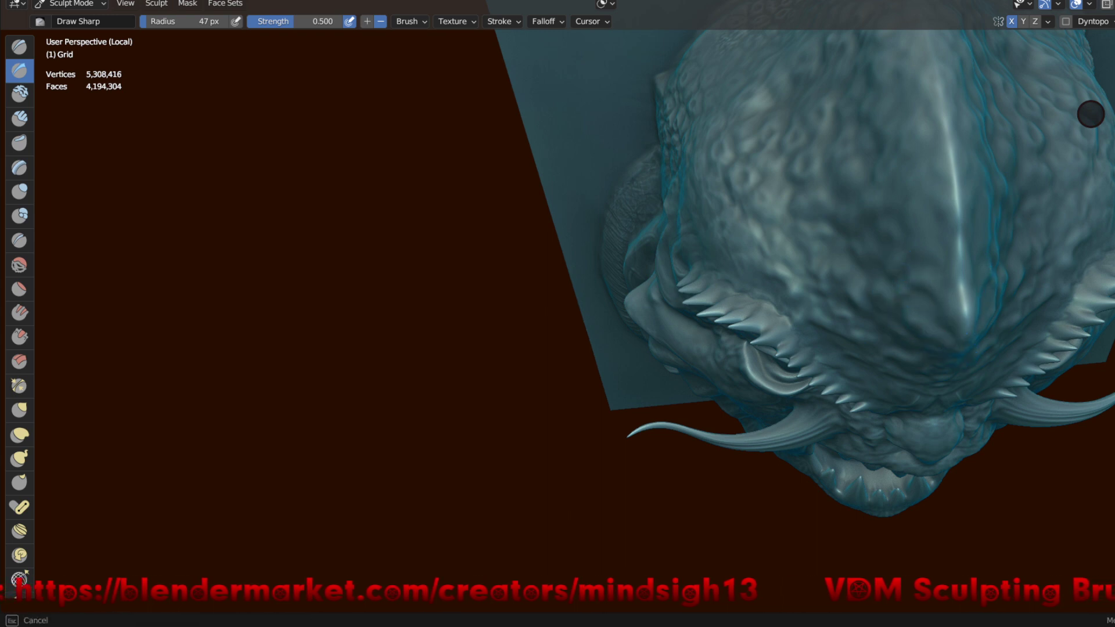
{"action": "left_click_drag", "start_coordinate": [917, 256], "coordinate": [918, 258]}
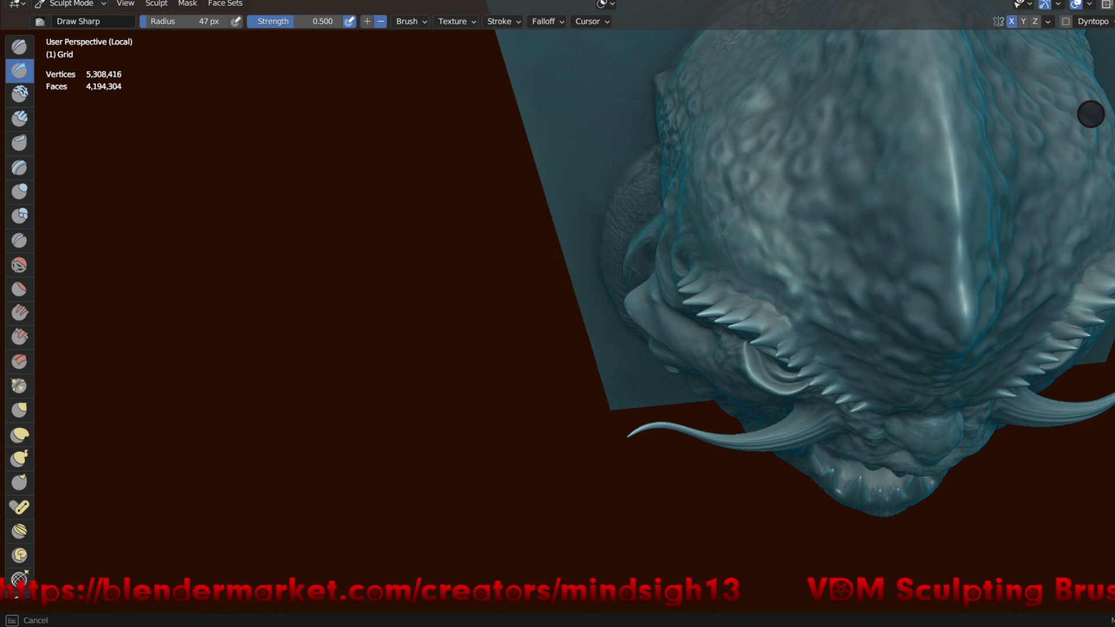
{"action": "left_click_drag", "start_coordinate": [852, 263], "coordinate": [852, 263]}
{"action": "mouse_move", "coordinate": [822, 479]}
{"action": "middle_mouse_down"}
{"action": "mouse_move", "coordinate": [913, 413]}
{"action": "mouse_move", "coordinate": [1101, 135]}
{"action": "middle_mouse_up"}
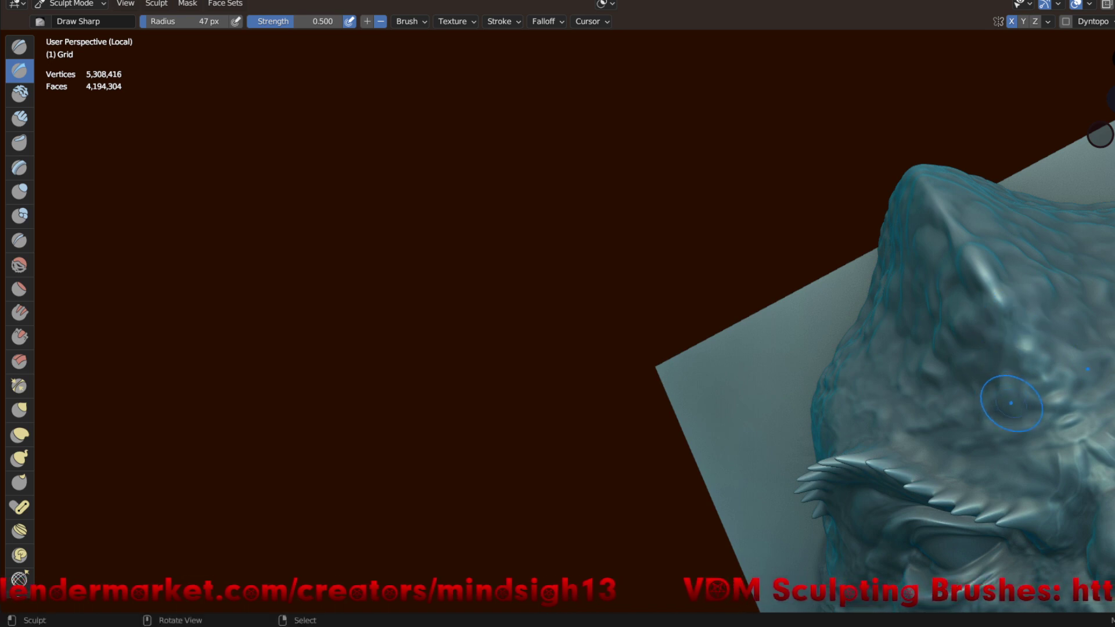
- Turn to a three-quarter view and carve a raised stroke on the cheek
{"action": "mouse_move", "coordinate": [1016, 404]}
{"action": "middle_mouse_down", "text": "ctrl"}
{"action": "mouse_move", "coordinate": [988, 419]}
{"action": "mouse_move", "coordinate": [731, 365]}
{"action": "middle_mouse_up", "text": "ctrl"}
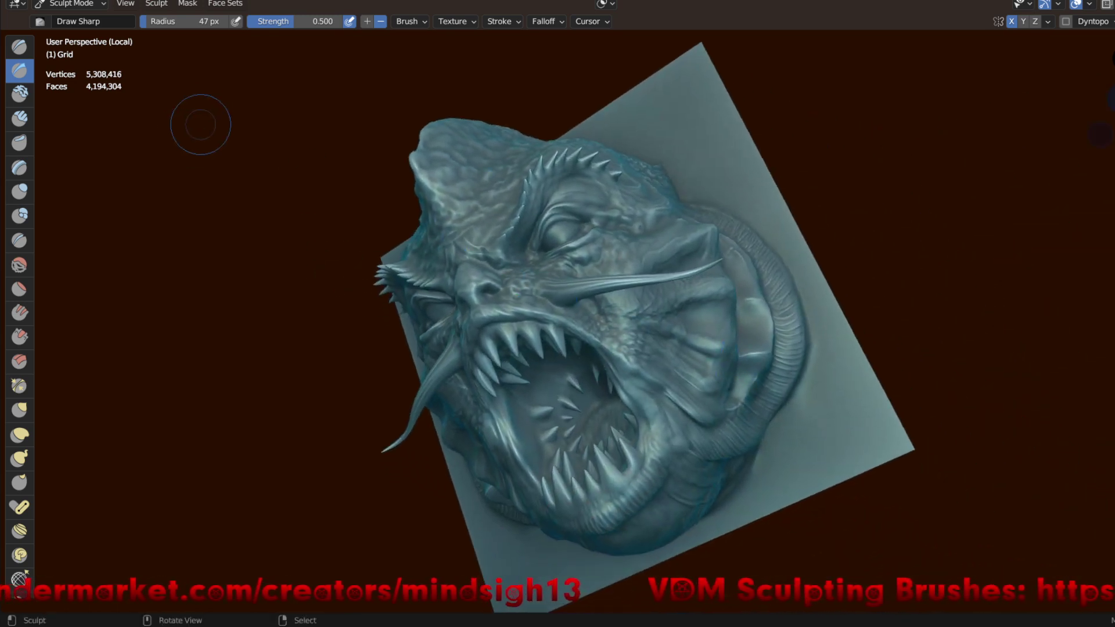
{"action": "middle_click_drag", "start_coordinate": [630, 215], "coordinate": [658, 388]}
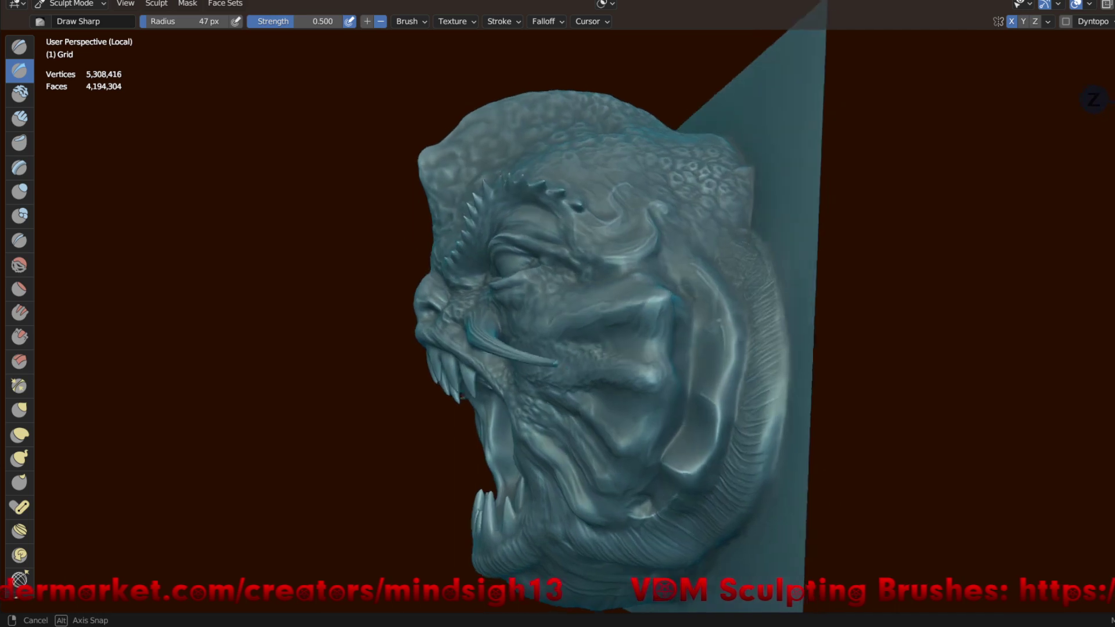
{"action": "mouse_move", "coordinate": [573, 368]}
{"action": "middle_mouse_down"}
{"action": "mouse_move", "coordinate": [727, 448]}
{"action": "mouse_move", "coordinate": [685, 442]}
{"action": "middle_mouse_up"}
{"action": "scroll", "coordinate": [694, 218], "scroll_direction": "up", "scroll_amount": 2}
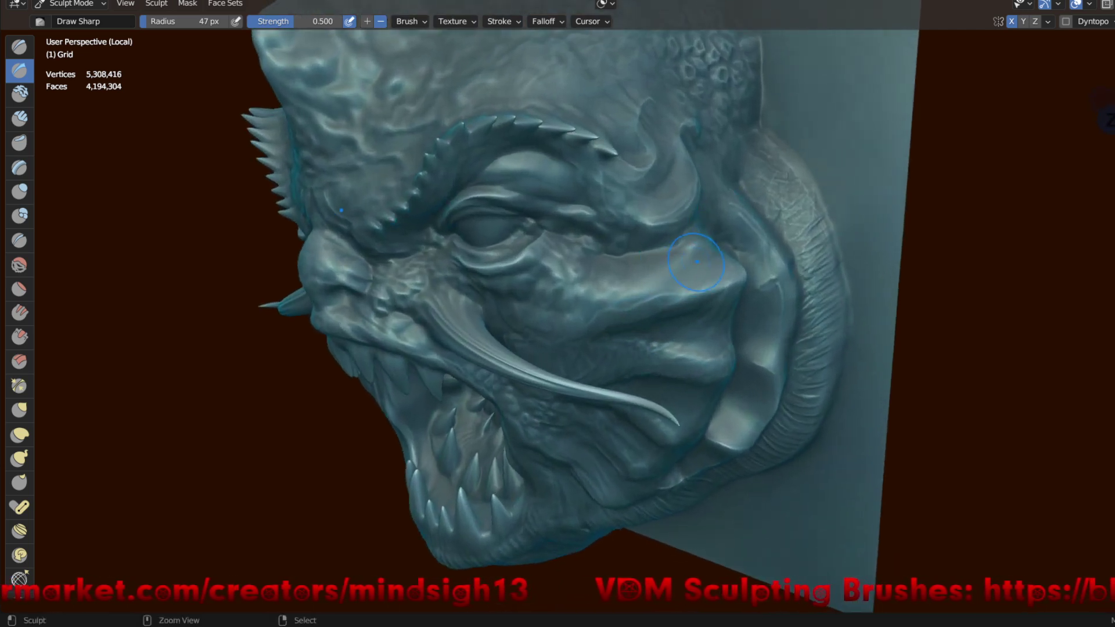
{"action": "middle_click_drag", "start_coordinate": [707, 246], "coordinate": [688, 254]}
{"action": "mouse_move", "coordinate": [637, 291]}
{"action": "middle_mouse_down"}
{"action": "mouse_move", "coordinate": [560, 290]}
{"action": "mouse_move", "coordinate": [583, 298]}
{"action": "middle_mouse_up"}
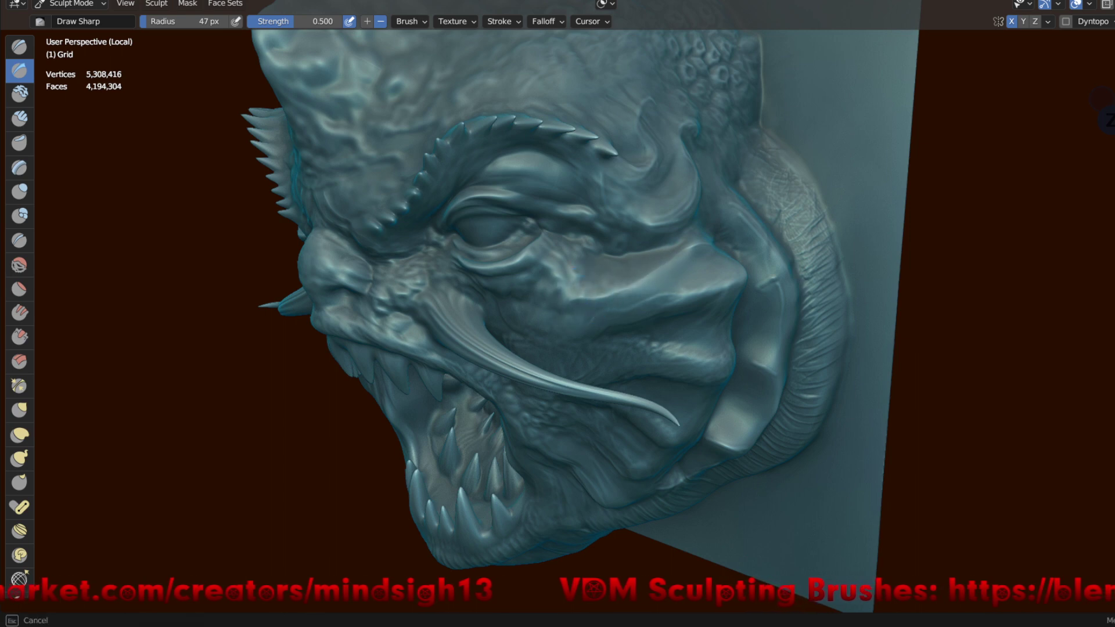
{"action": "left_click_drag", "start_coordinate": [498, 311], "coordinate": [546, 290]}
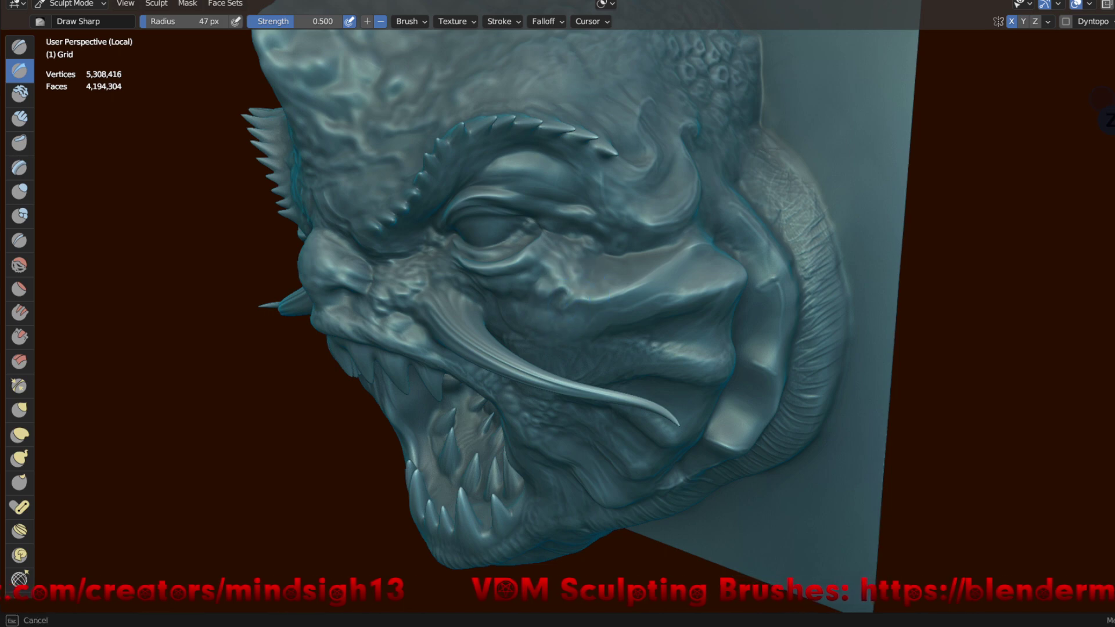
- Add wrinkle detail around the nose and refine the upper lip
{"action": "mouse_move", "coordinate": [618, 302]}
{"action": "middle_mouse_down"}
{"action": "mouse_move", "coordinate": [562, 301]}
{"action": "mouse_move", "coordinate": [584, 307]}
{"action": "mouse_move", "coordinate": [570, 318]}
{"action": "mouse_move", "coordinate": [598, 306]}
{"action": "mouse_move", "coordinate": [626, 321]}
{"action": "middle_mouse_up"}
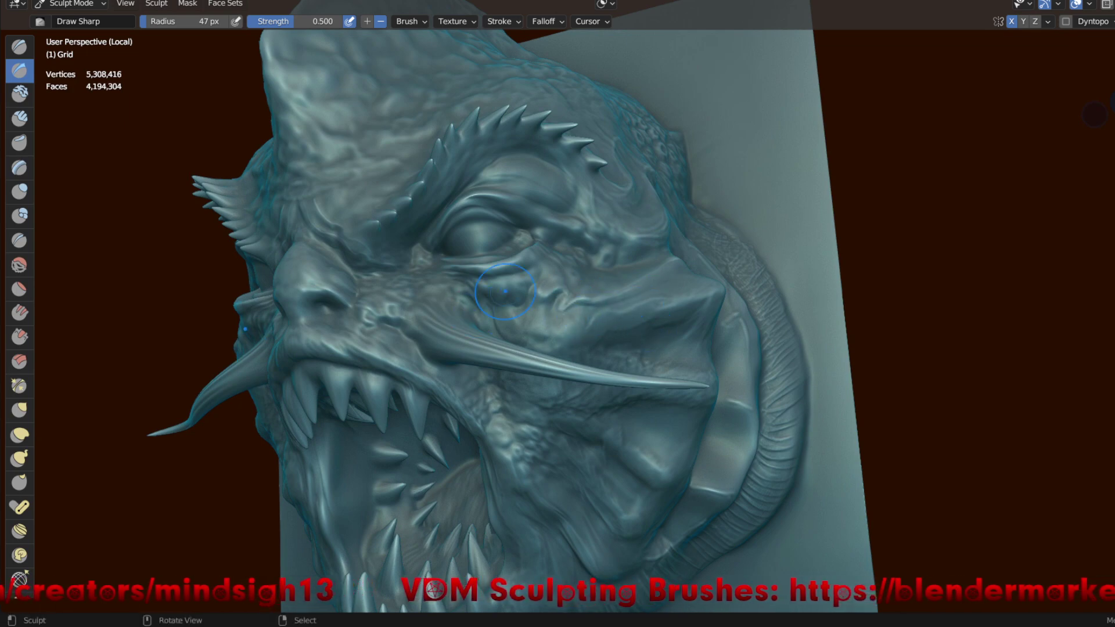
{"action": "mouse_move", "coordinate": [504, 283]}
{"action": "middle_mouse_down"}
{"action": "mouse_move", "coordinate": [500, 273]}
{"action": "mouse_move", "coordinate": [534, 317]}
{"action": "middle_mouse_up"}
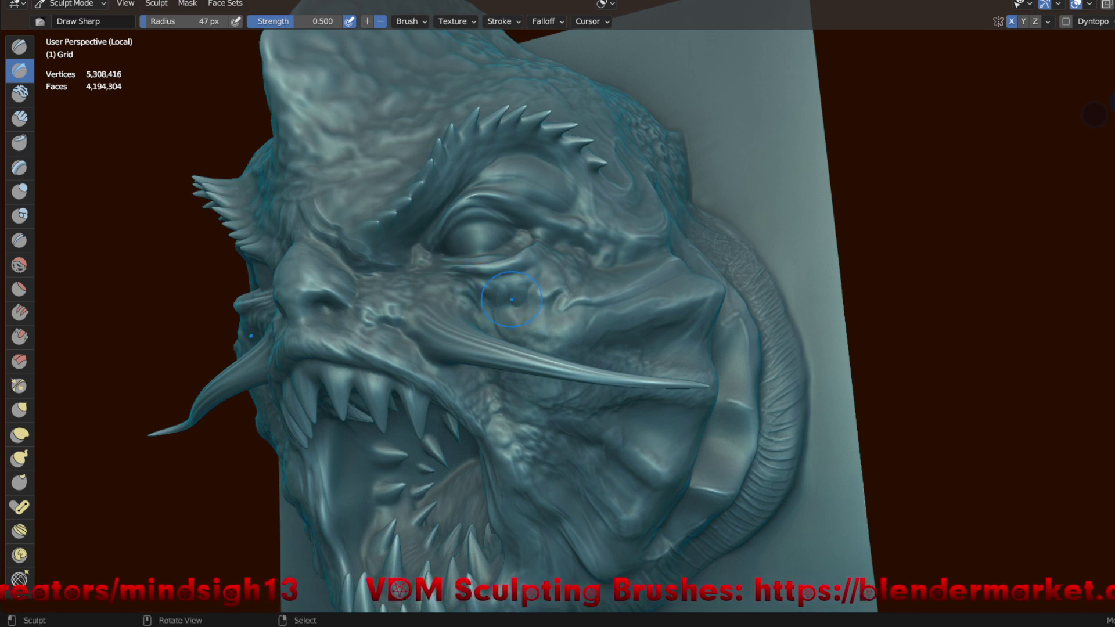
{"action": "middle_click_drag", "start_coordinate": [405, 326], "coordinate": [386, 318]}
{"action": "middle_click_drag", "start_coordinate": [386, 319], "coordinate": [423, 326]}
{"action": "mouse_move", "coordinate": [384, 327]}
{"action": "left_mouse_down"}
{"action": "mouse_move", "coordinate": [425, 344]}
{"action": "mouse_move", "coordinate": [378, 319]}
{"action": "mouse_move", "coordinate": [431, 357]}
{"action": "left_mouse_up"}
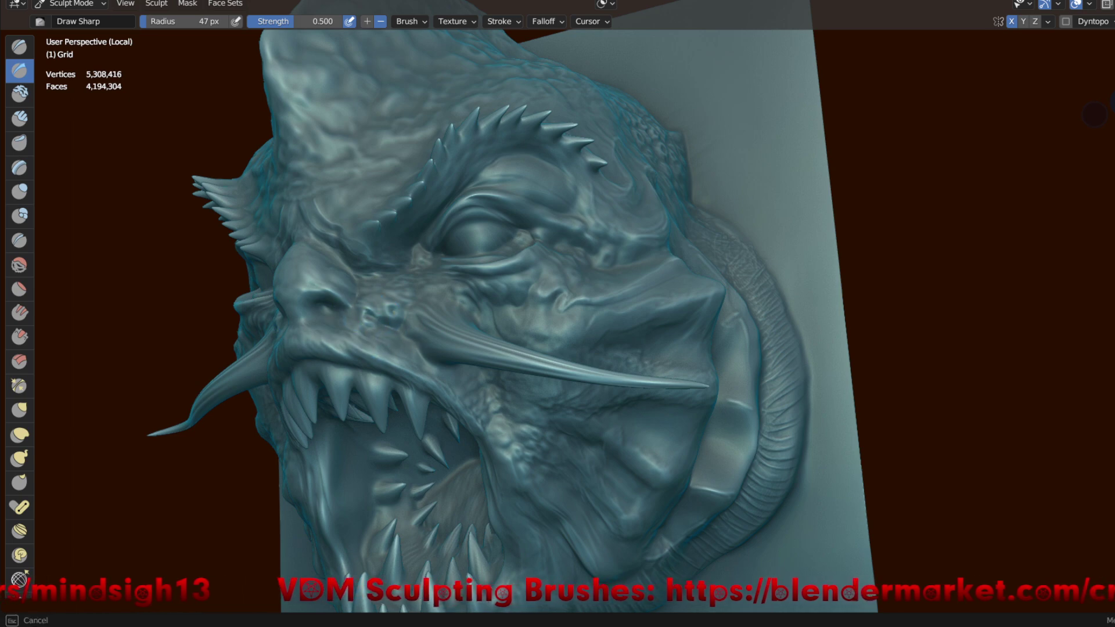
{"action": "left_click_drag", "start_coordinate": [451, 381], "coordinate": [480, 417]}
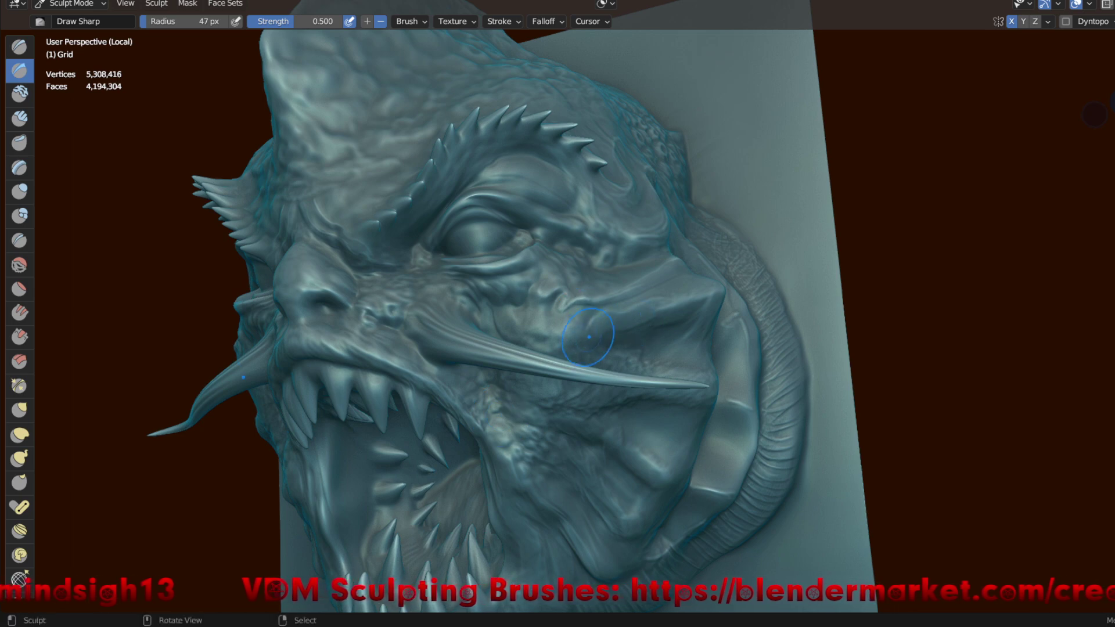
- Add short sharp strokes on the cheek, then pull back to see the relief
{"action": "left_click_drag", "start_coordinate": [590, 336], "coordinate": [591, 337]}
{"action": "mouse_move", "coordinate": [697, 302]}
{"action": "left_mouse_down"}
{"action": "mouse_move", "coordinate": [714, 305]}
{"action": "mouse_move", "coordinate": [691, 317]}
{"action": "left_mouse_up"}
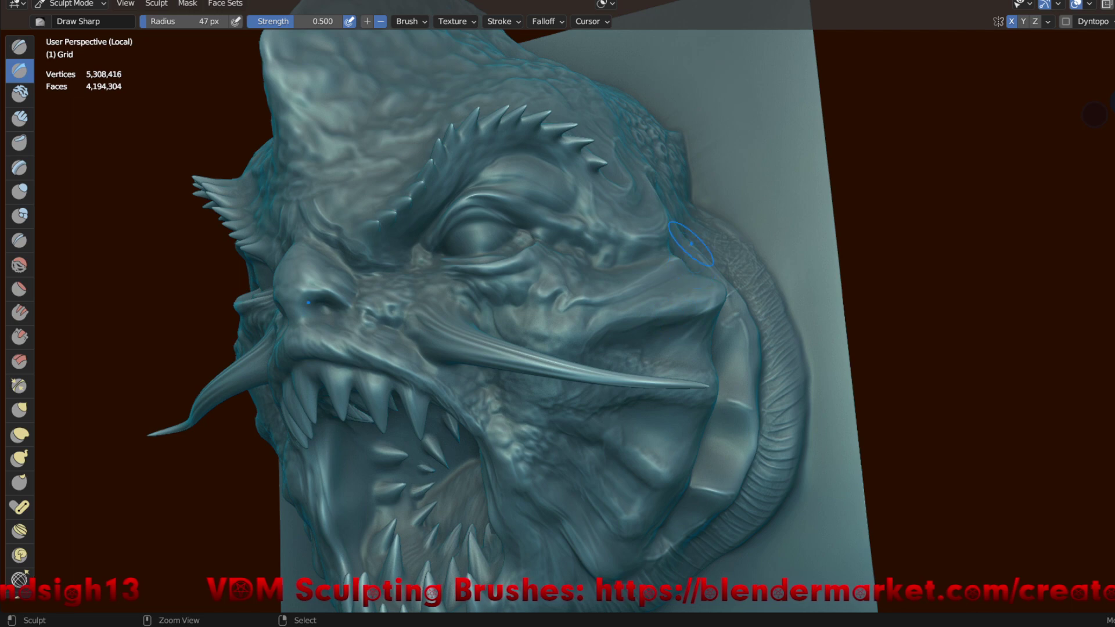
{"action": "scroll", "coordinate": [691, 244], "scroll_direction": "down", "scroll_amount": 6}
{"action": "mouse_move", "coordinate": [692, 244]}
{"action": "middle_mouse_down"}
{"action": "mouse_move", "coordinate": [814, 331]}
{"action": "mouse_move", "coordinate": [784, 348]}
{"action": "mouse_move", "coordinate": [770, 316]}
{"action": "middle_mouse_up"}
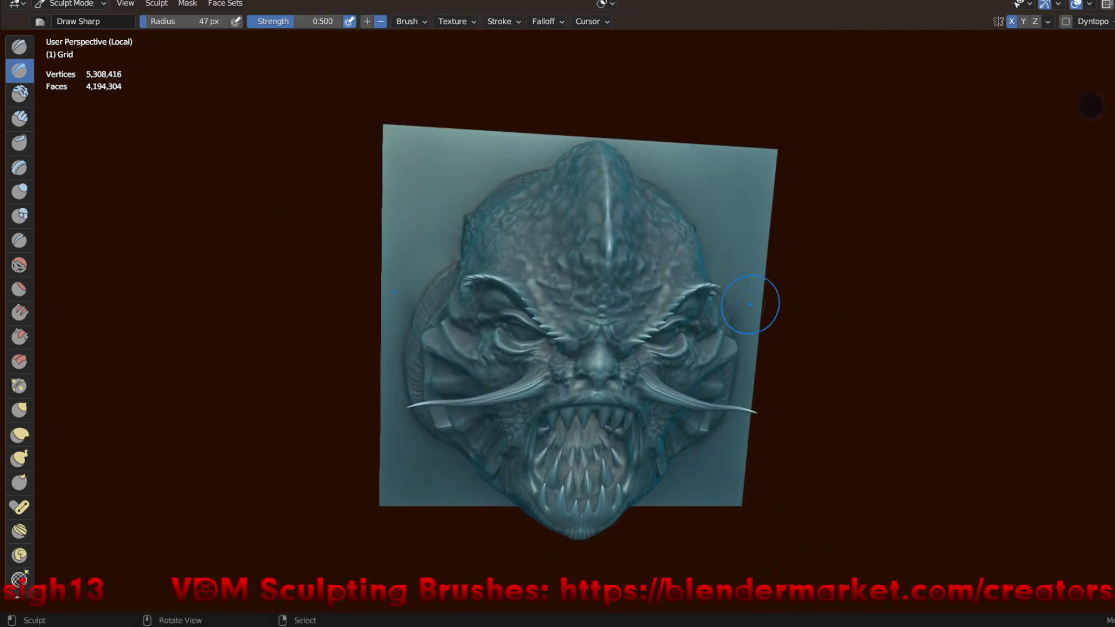
- Move in close on the head and build a raised bulge around the nose
{"action": "mouse_move", "coordinate": [651, 194]}
{"action": "middle_mouse_down", "text": "ctrl"}
{"action": "mouse_move", "coordinate": [653, 216]}
{"action": "mouse_move", "coordinate": [716, 227]}
{"action": "mouse_move", "coordinate": [708, 237]}
{"action": "middle_mouse_up", "text": "ctrl"}
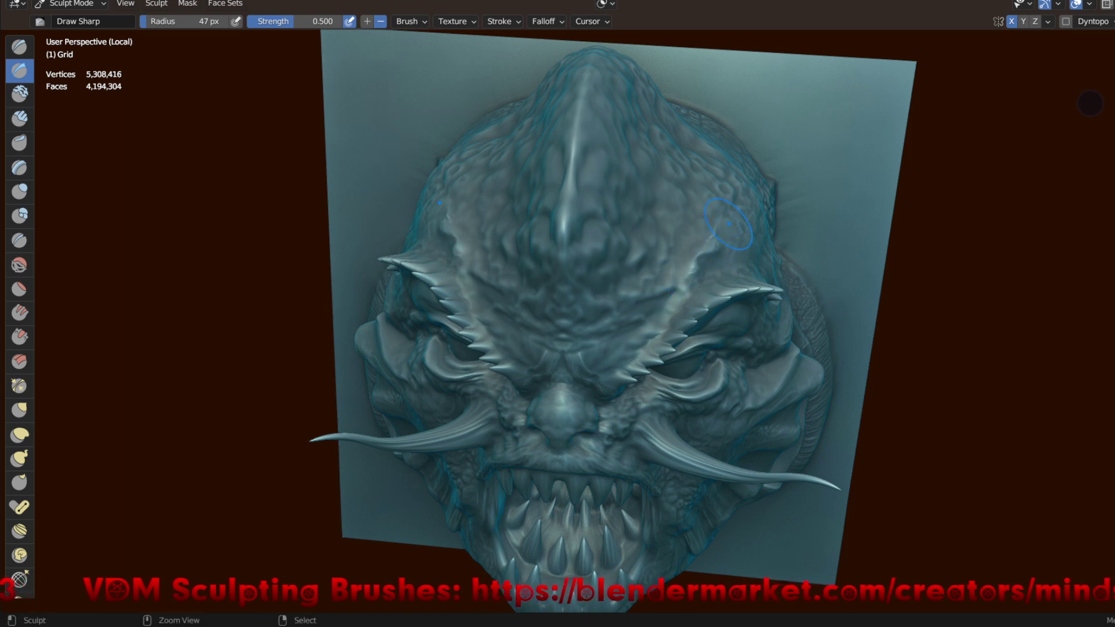
{"action": "middle_click_drag", "start_coordinate": [719, 247], "coordinate": [718, 247], "text": "ctrl"}
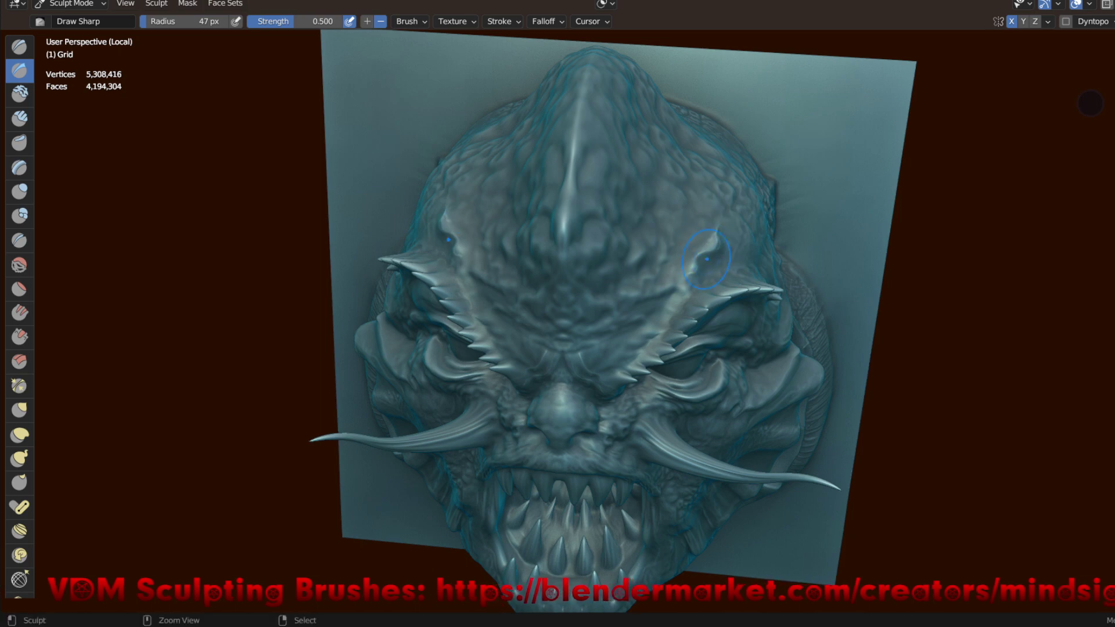
{"action": "middle_click_drag", "start_coordinate": [686, 276], "coordinate": [686, 276], "text": "ctrl"}
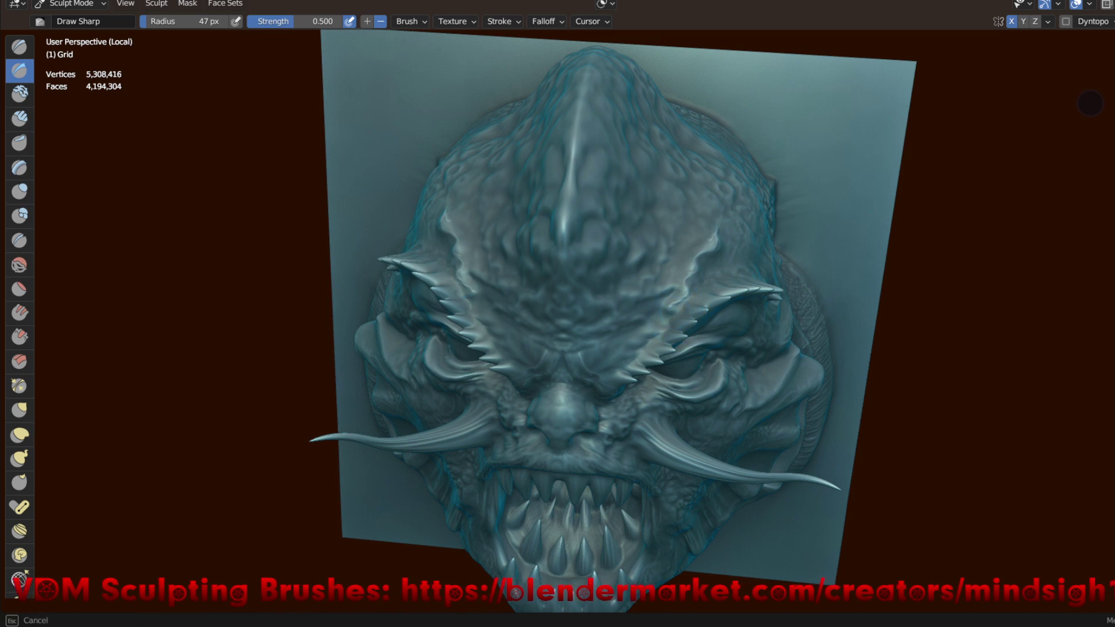
{"action": "middle_click_drag", "start_coordinate": [676, 306], "coordinate": [677, 306]}
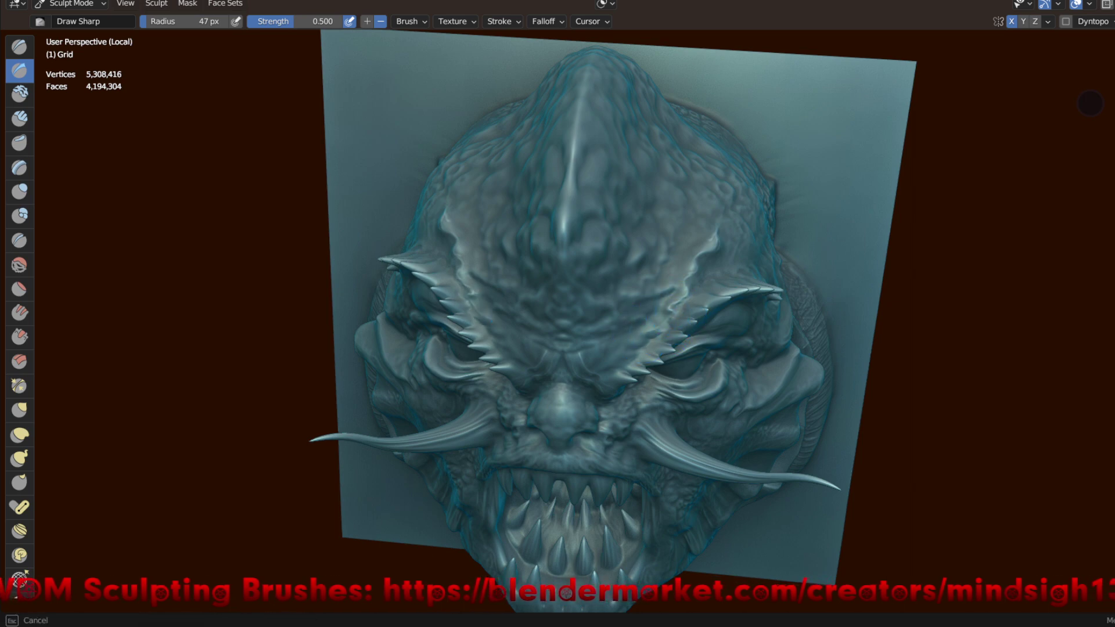
{"action": "middle_click_drag", "start_coordinate": [644, 334], "coordinate": [645, 334]}
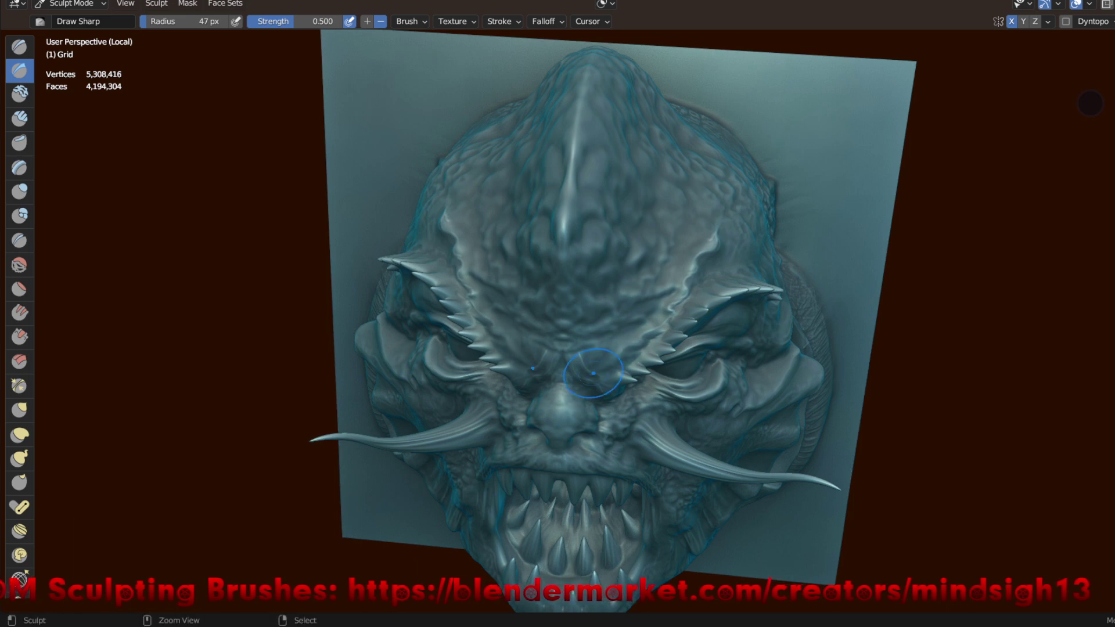
{"action": "middle_click_drag", "start_coordinate": [591, 380], "coordinate": [540, 387]}
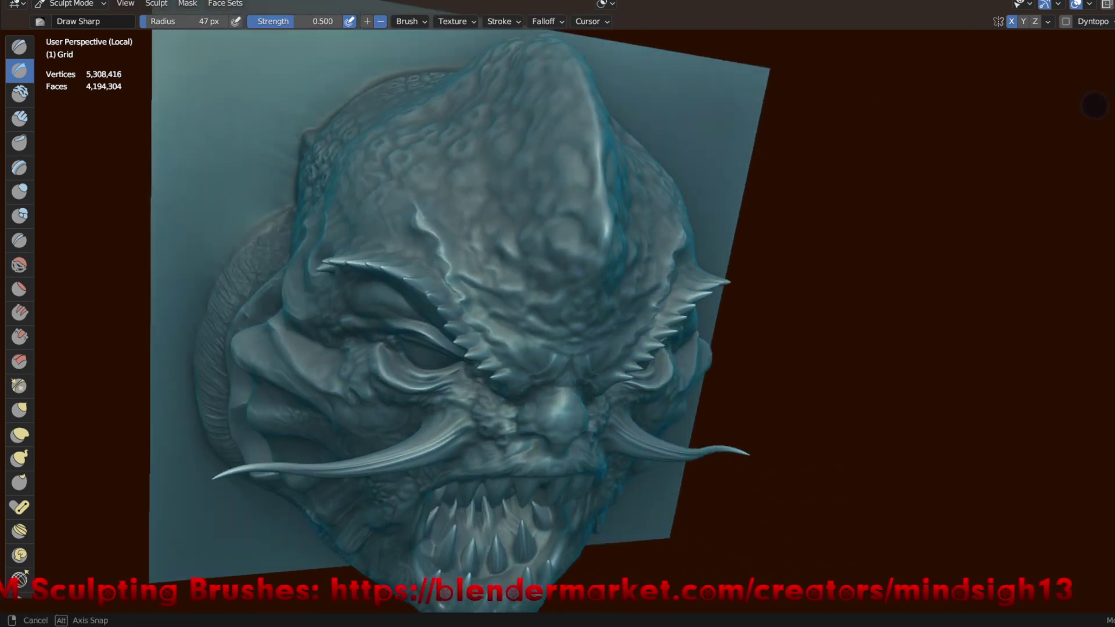
{"action": "left_click_drag", "start_coordinate": [541, 388], "coordinate": [558, 407]}
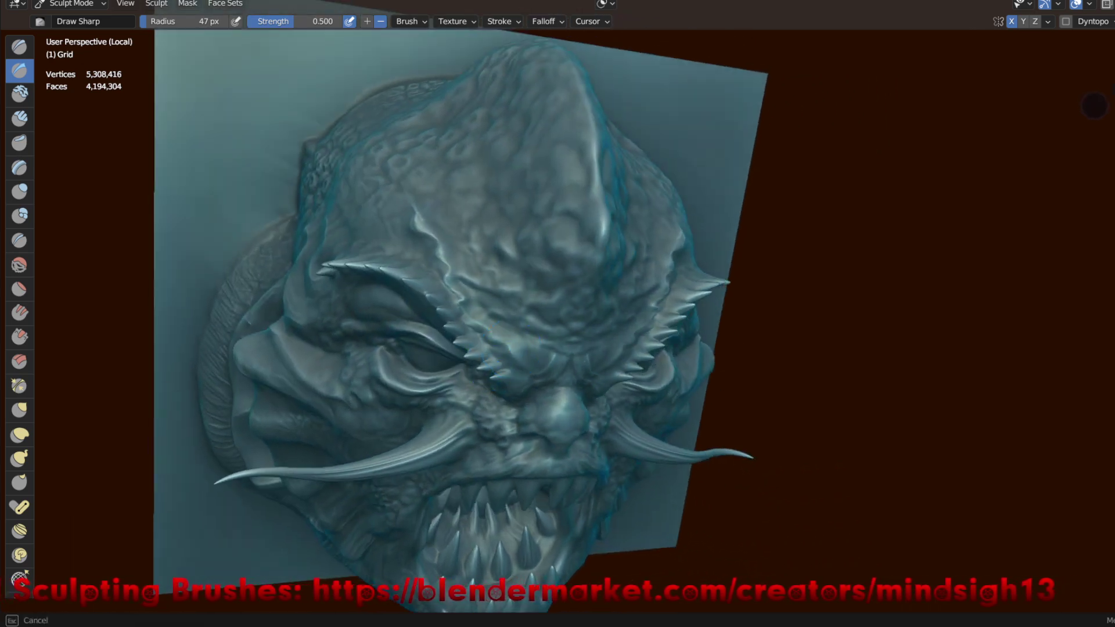
- Sculpt wrinkle detail into the brow between the eyes and the forehead
{"action": "left_click", "coordinate": [507, 345]}
{"action": "left_click_drag", "start_coordinate": [491, 311], "coordinate": [499, 317]}
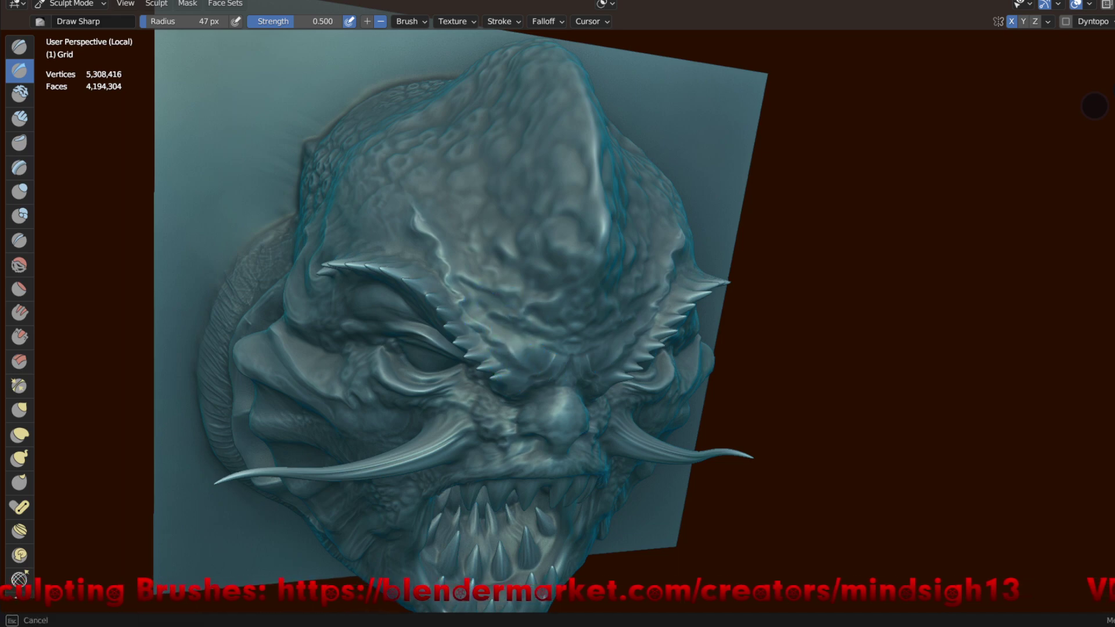
{"action": "left_click_drag", "start_coordinate": [604, 267], "coordinate": [575, 281]}
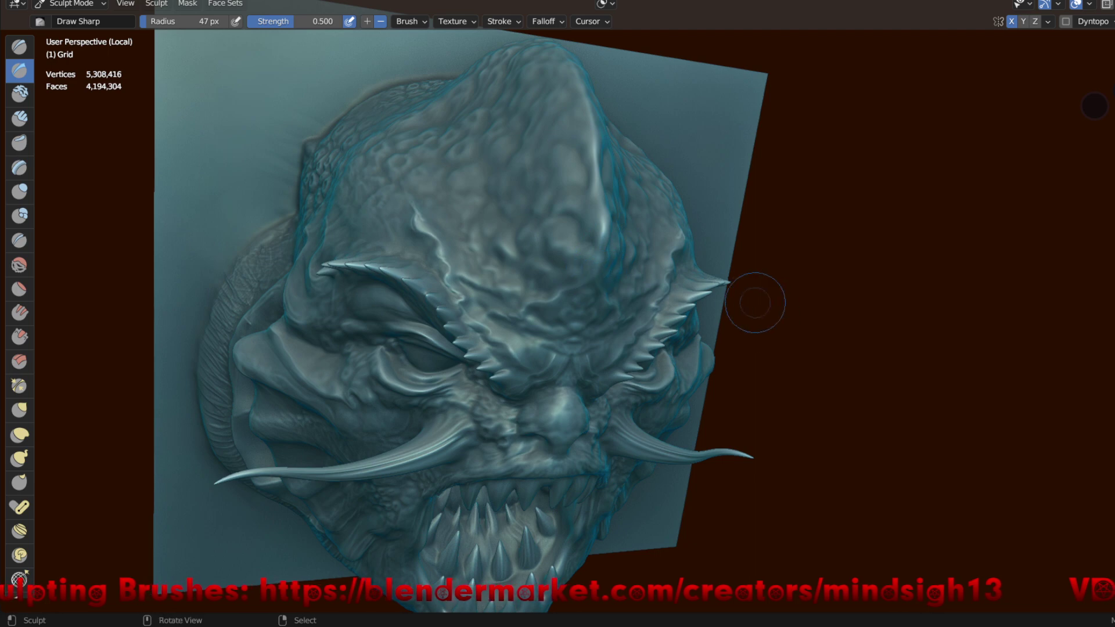
{"action": "middle_click_drag", "start_coordinate": [506, 179], "coordinate": [581, 244]}
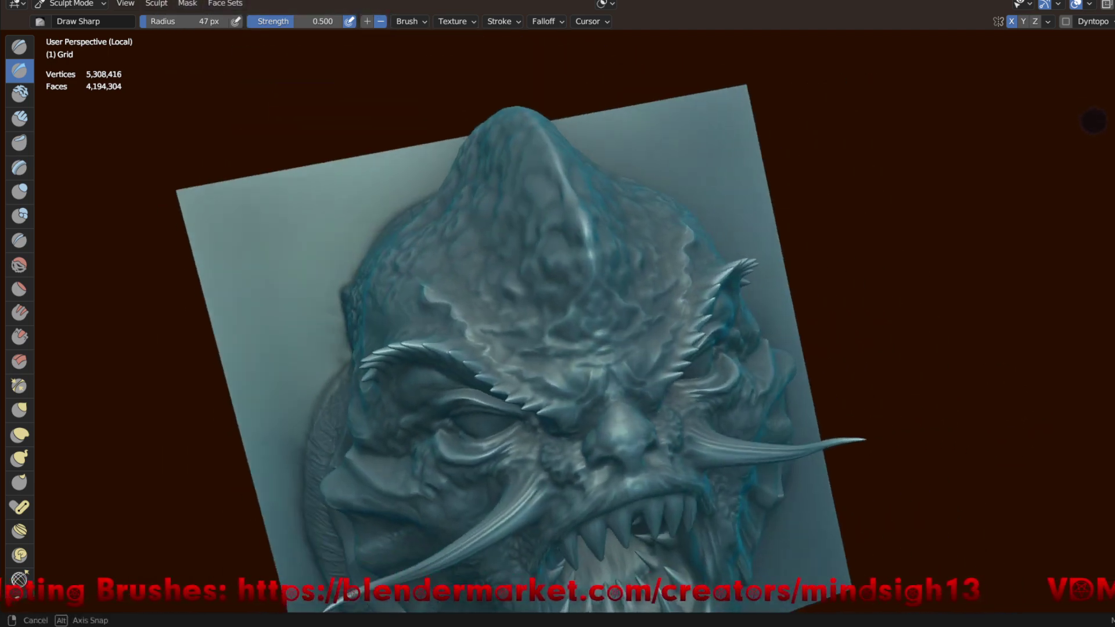
{"action": "middle_click_drag", "start_coordinate": [842, 372], "coordinate": [877, 386]}
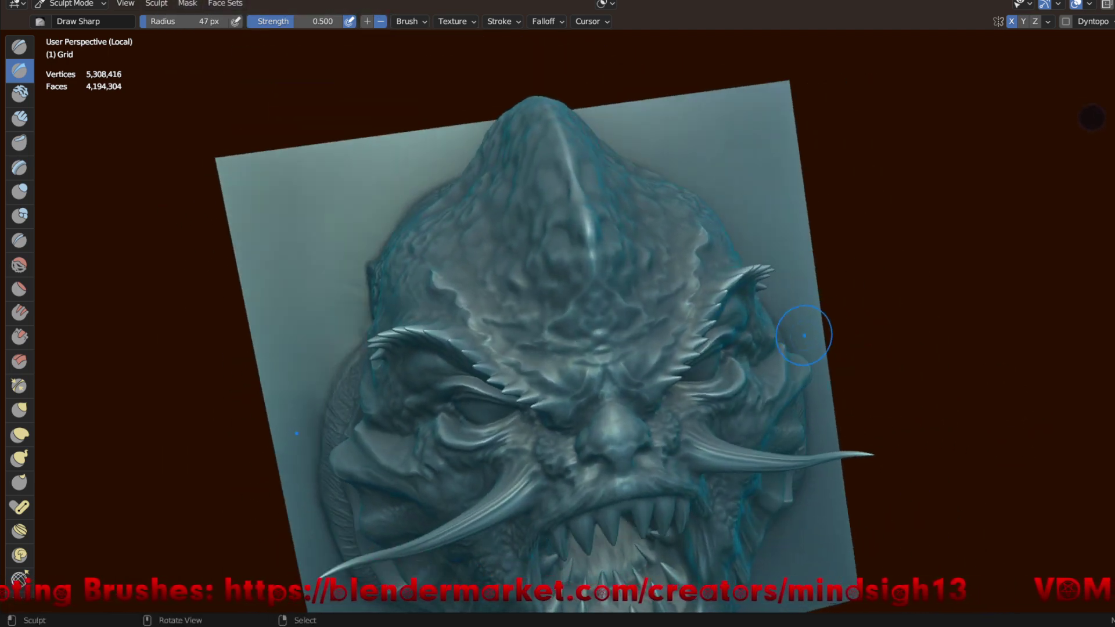
- Inspect the forehead creases in Top view, zooming in and back out
{"action": "key", "text": "KP_7"}
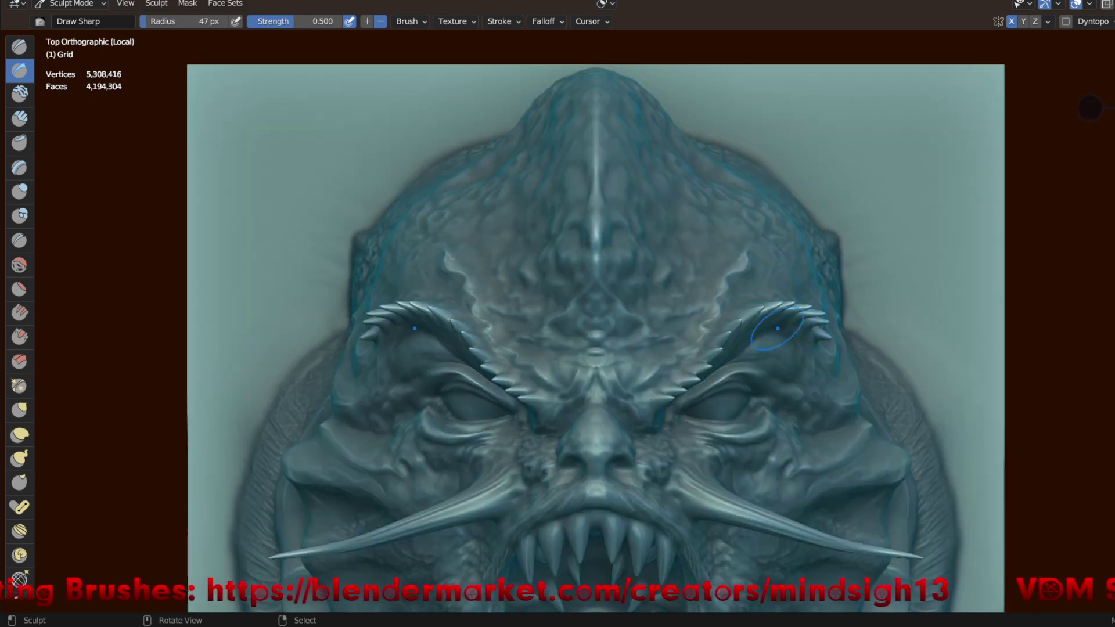
{"action": "middle_click_drag", "start_coordinate": [723, 341], "coordinate": [723, 302], "text": "ctrl"}
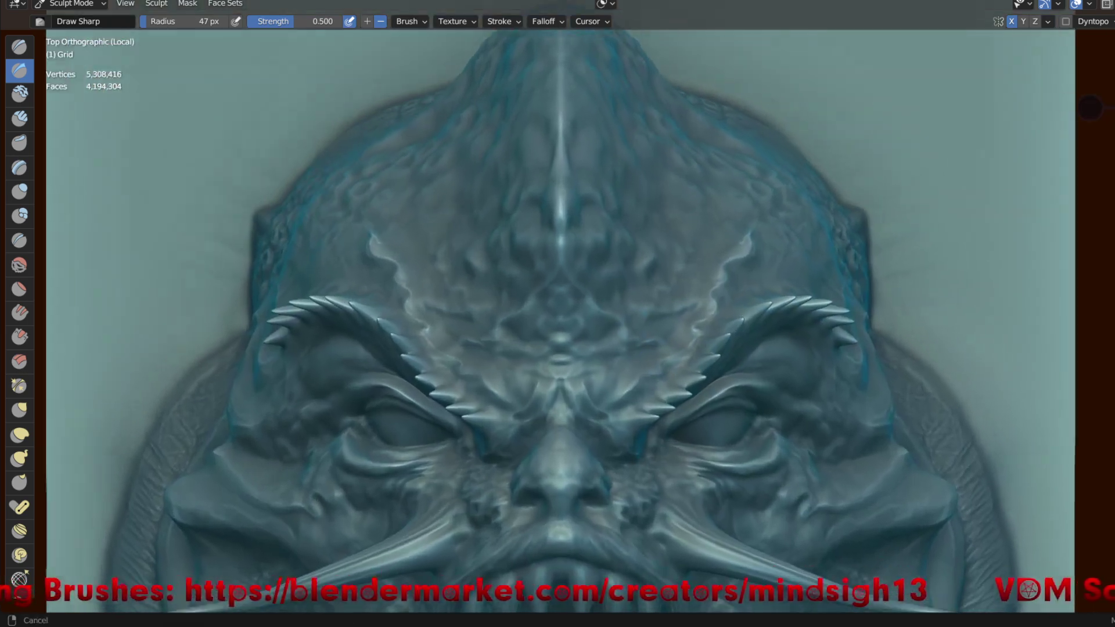
{"action": "middle_click_drag", "start_coordinate": [671, 267], "coordinate": [671, 240], "text": "ctrl"}
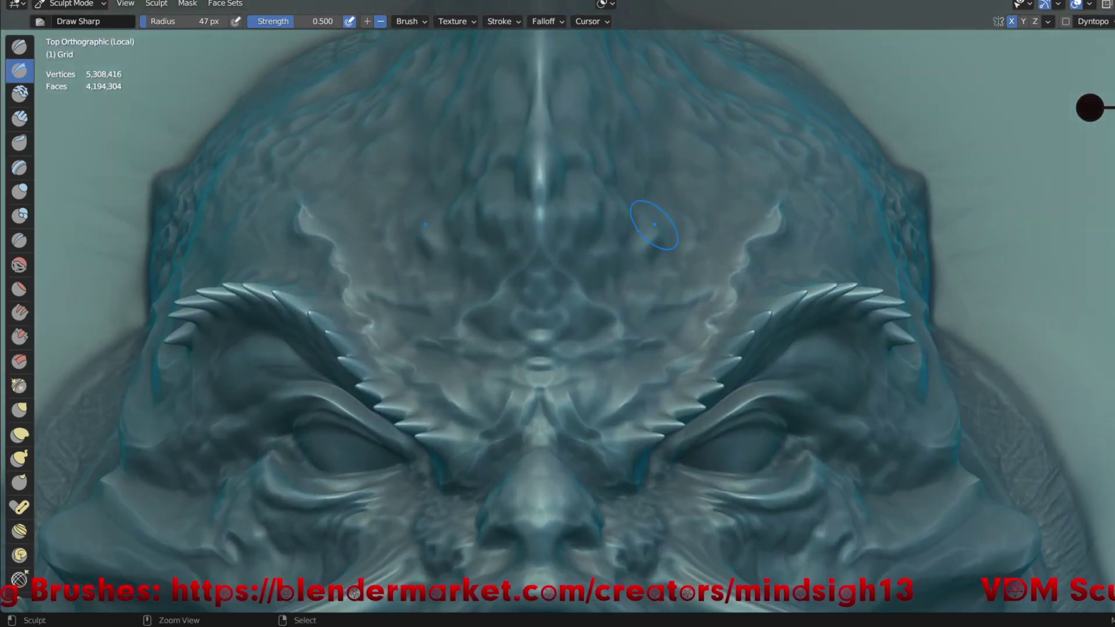
{"action": "middle_click_drag", "start_coordinate": [668, 268], "coordinate": [681, 281], "text": "ctrl"}
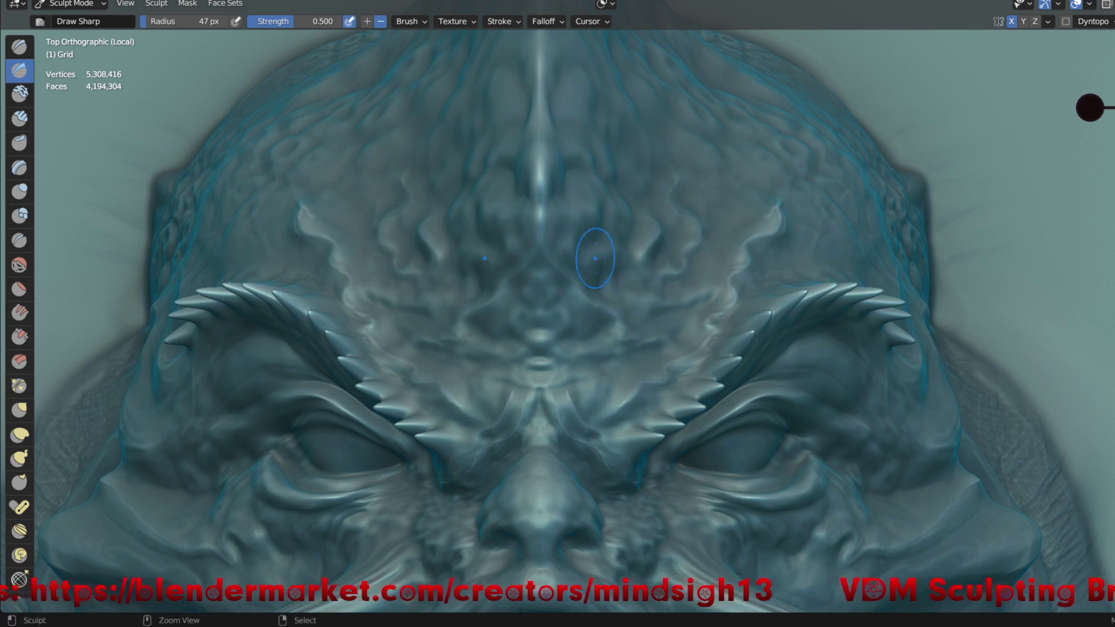
{"action": "middle_click_drag", "start_coordinate": [604, 255], "coordinate": [605, 254], "text": "ctrl"}
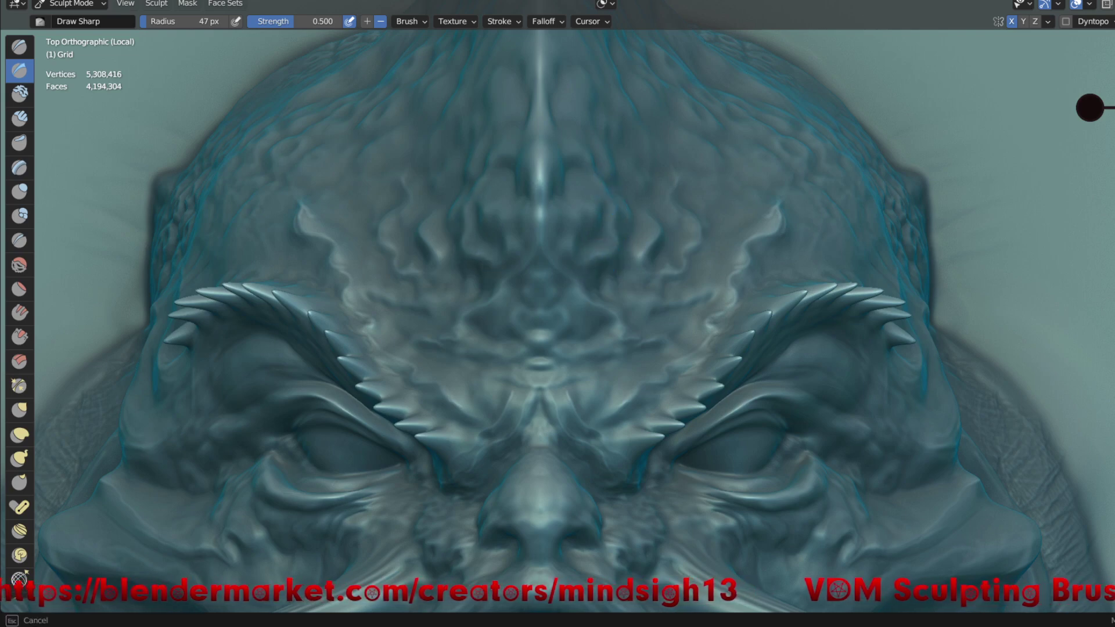
{"action": "middle_click_drag", "start_coordinate": [642, 329], "coordinate": [773, 465], "text": "ctrl"}
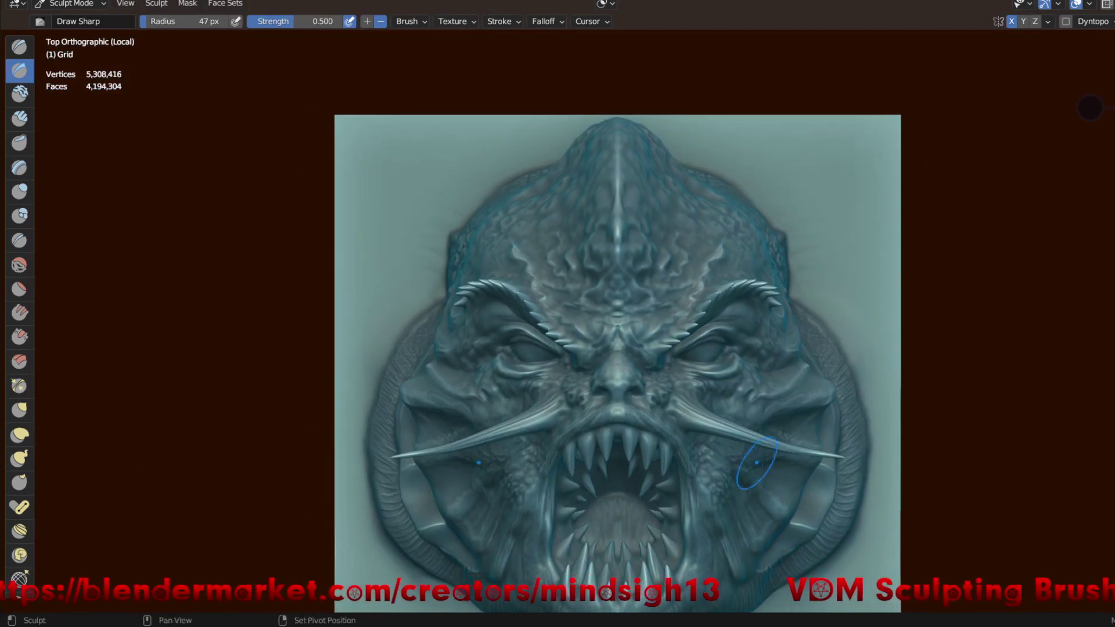
- From a side view, switch to the Grab brush and pull the tusk
{"action": "mouse_move", "coordinate": [718, 319]}
{"action": "middle_mouse_down", "text": "ctrl"}
{"action": "mouse_move", "coordinate": [824, 402]}
{"action": "mouse_move", "coordinate": [732, 384]}
{"action": "mouse_move", "coordinate": [797, 427]}
{"action": "middle_mouse_up", "text": "ctrl"}
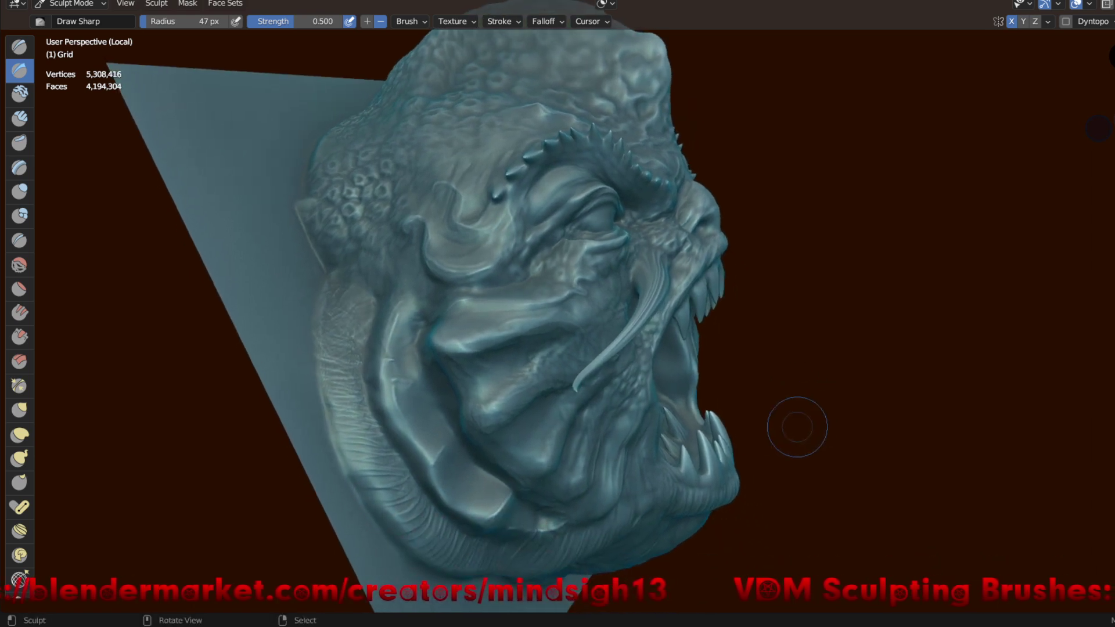
{"action": "middle_click_drag", "start_coordinate": [646, 401], "coordinate": [668, 407]}
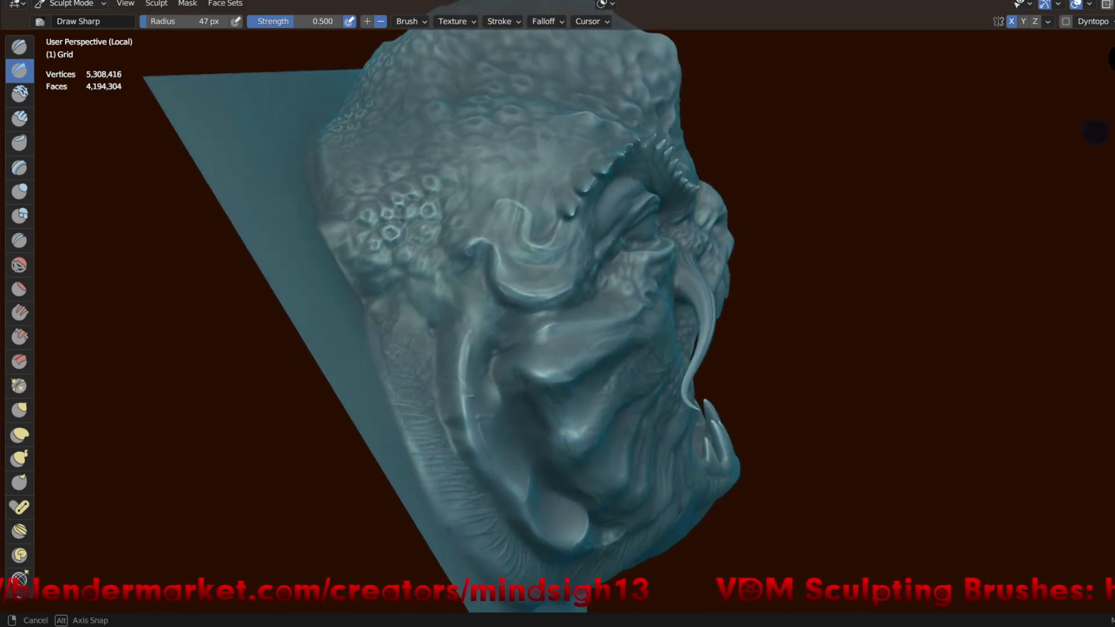
{"action": "middle_click_drag", "start_coordinate": [668, 407], "coordinate": [658, 317]}
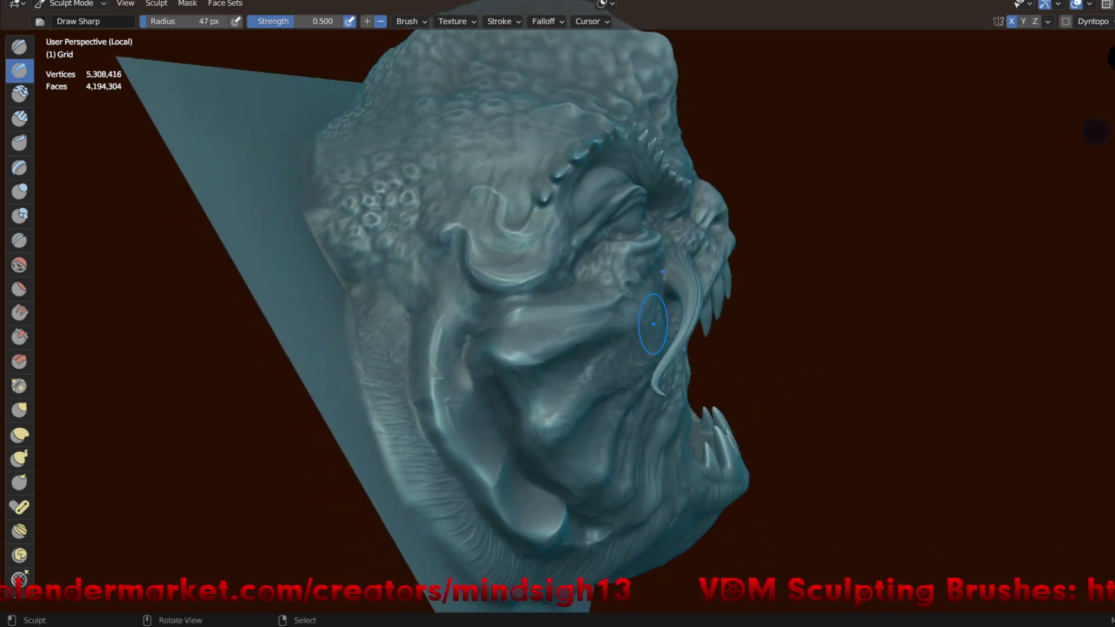
{"action": "key", "text": "g"}
{"action": "left_click_drag", "start_coordinate": [665, 308], "coordinate": [662, 311]}
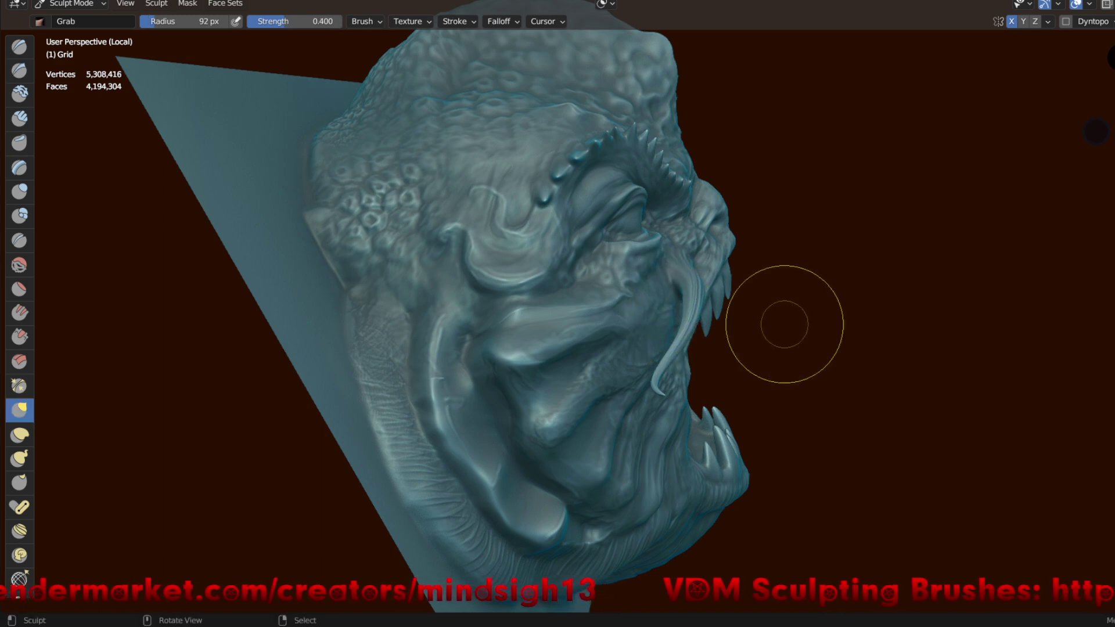
- Pull the left tusk into shape with the Grab brush
{"action": "middle_click_drag", "start_coordinate": [954, 311], "coordinate": [871, 360]}
{"action": "middle_click_drag", "start_coordinate": [668, 302], "coordinate": [643, 294]}
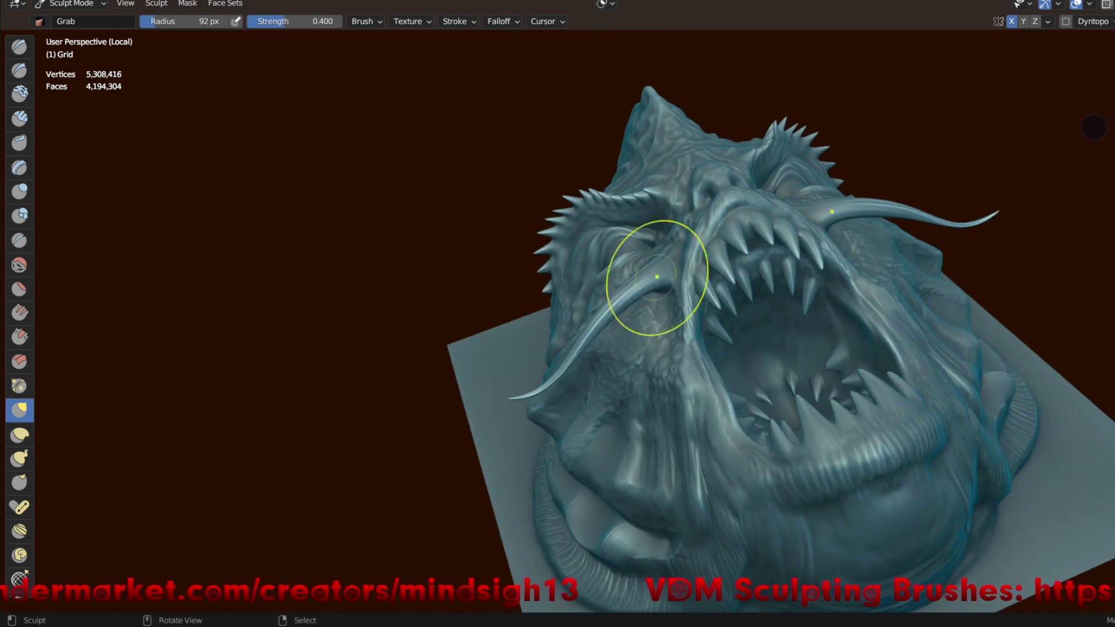
{"action": "mouse_move", "coordinate": [627, 319]}
{"action": "left_mouse_down"}
{"action": "mouse_move", "coordinate": [639, 308]}
{"action": "mouse_move", "coordinate": [633, 325]}
{"action": "left_mouse_up"}
{"action": "mouse_move", "coordinate": [755, 349]}
{"action": "middle_mouse_down"}
{"action": "mouse_move", "coordinate": [581, 360]}
{"action": "mouse_move", "coordinate": [560, 498]}
{"action": "mouse_move", "coordinate": [581, 407]}
{"action": "mouse_move", "coordinate": [572, 398]}
{"action": "middle_mouse_up"}
- Shrink the Grab radius to 44 px and pull spikes out along the lower cheek
{"action": "key", "text": "f"}
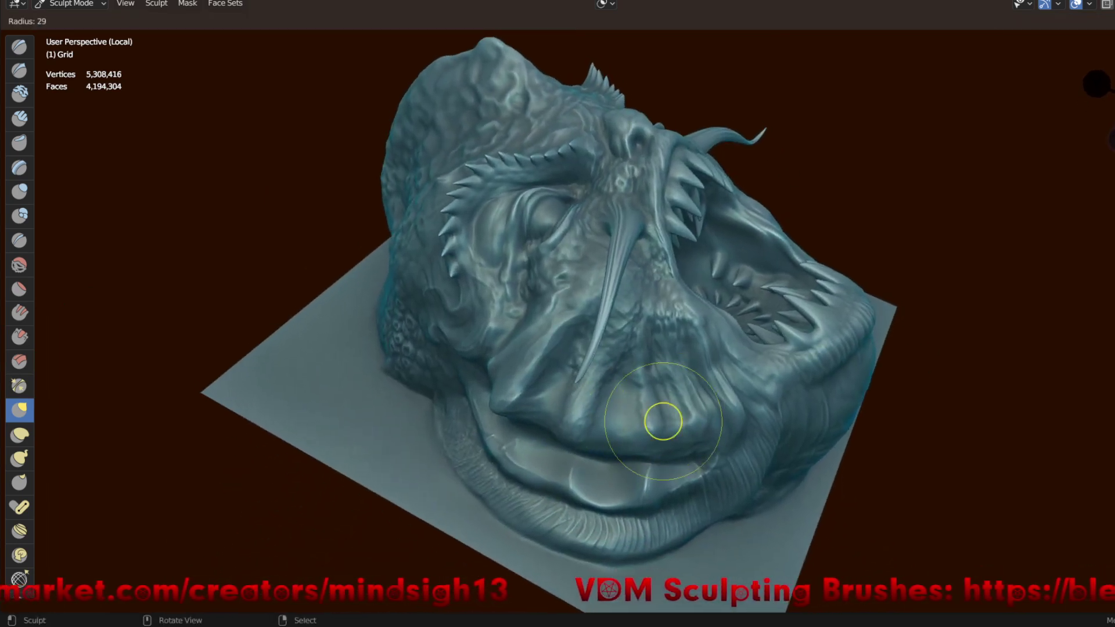
{"action": "left_click", "coordinate": [687, 421]}
{"action": "middle_click_drag", "start_coordinate": [568, 442], "coordinate": [568, 442]}
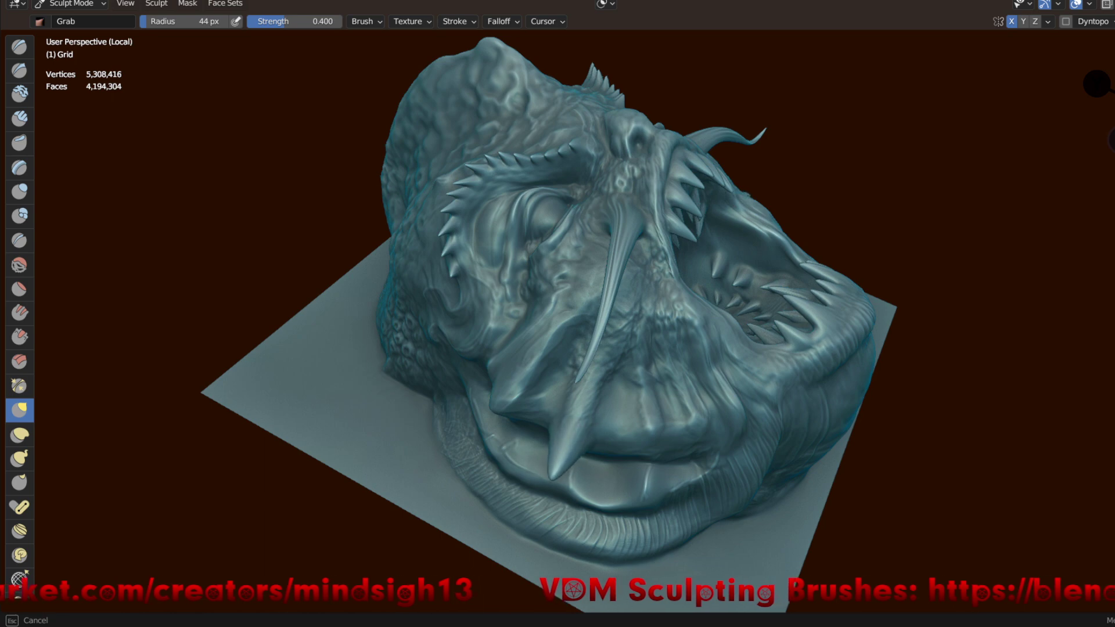
{"action": "middle_click_drag", "start_coordinate": [496, 476], "coordinate": [496, 476]}
{"action": "middle_click_drag", "start_coordinate": [492, 411], "coordinate": [492, 411]}
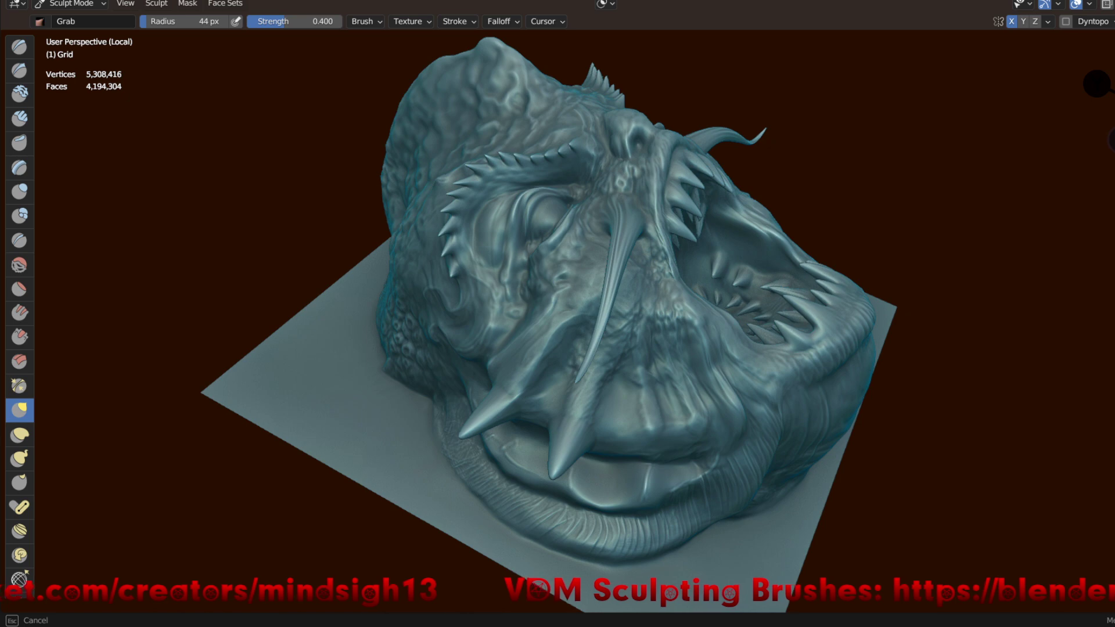
{"action": "middle_click_drag", "start_coordinate": [485, 363], "coordinate": [473, 374]}
- Reshape the surface near the jaw spikes and pull the snout into shape
{"action": "scroll", "coordinate": [473, 393], "scroll_direction": "up", "scroll_amount": 3}
{"action": "scroll", "coordinate": [498, 314], "scroll_direction": "up", "scroll_amount": 2}
{"action": "left_click_drag", "start_coordinate": [498, 314], "coordinate": [491, 352]}
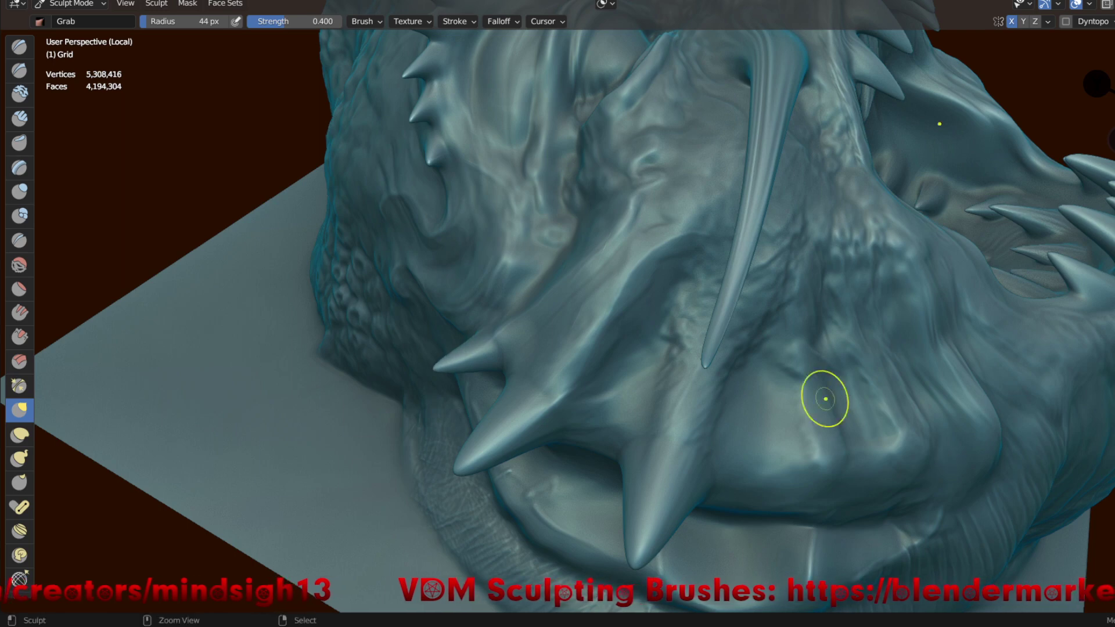
{"action": "scroll", "coordinate": [846, 406], "scroll_direction": "down", "scroll_amount": 2}
{"action": "left_click_drag", "start_coordinate": [828, 446], "coordinate": [838, 491]}
{"action": "mouse_move", "coordinate": [888, 438]}
{"action": "left_mouse_down"}
{"action": "mouse_move", "coordinate": [877, 444]}
{"action": "mouse_move", "coordinate": [941, 421]}
{"action": "mouse_move", "coordinate": [913, 458]}
{"action": "left_mouse_up"}
{"action": "scroll", "coordinate": [547, 461], "scroll_direction": "down", "scroll_amount": 4}
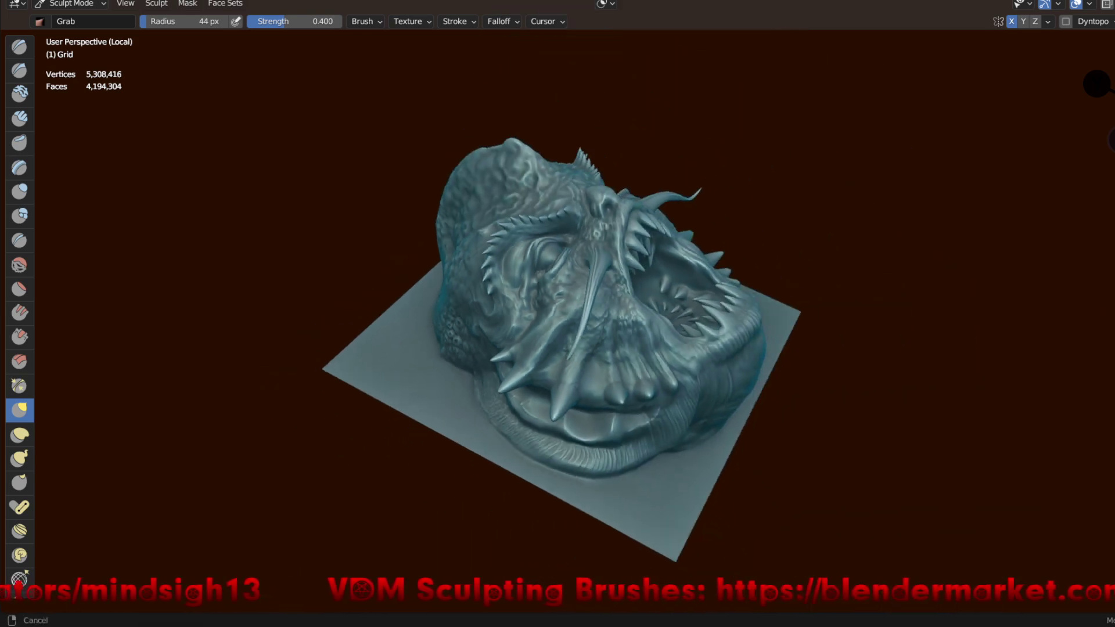
{"action": "key", "text": "KP_7"}
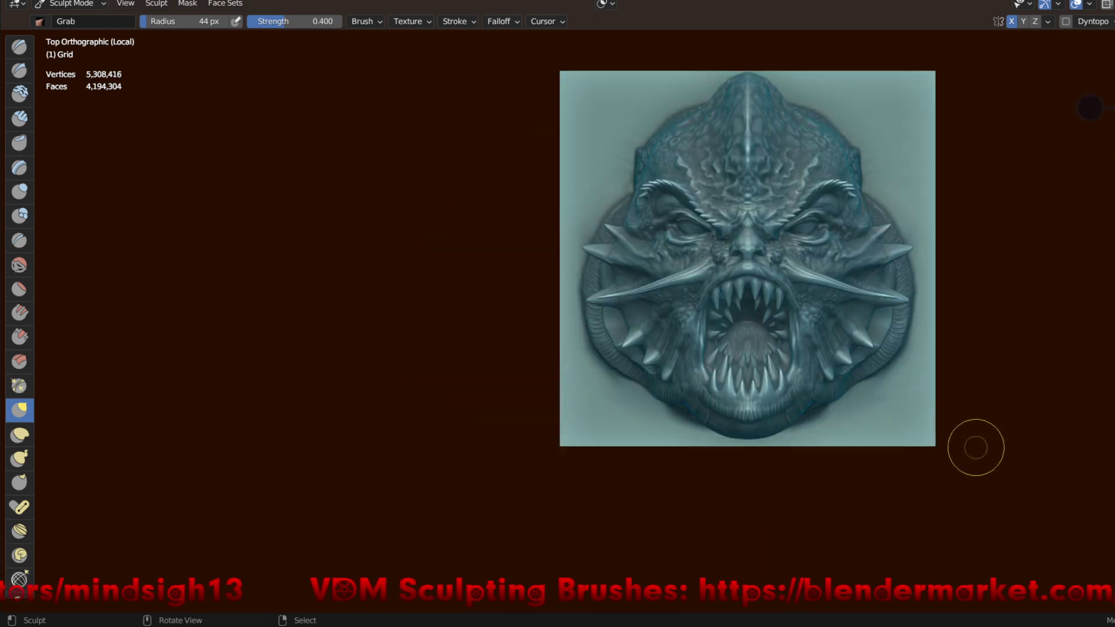
- Enlarge the Grab radius to 76 px and pull the right-cheek spikes outward and upward
{"action": "middle_click_drag", "start_coordinate": [1023, 415], "coordinate": [877, 500], "text": "shift"}
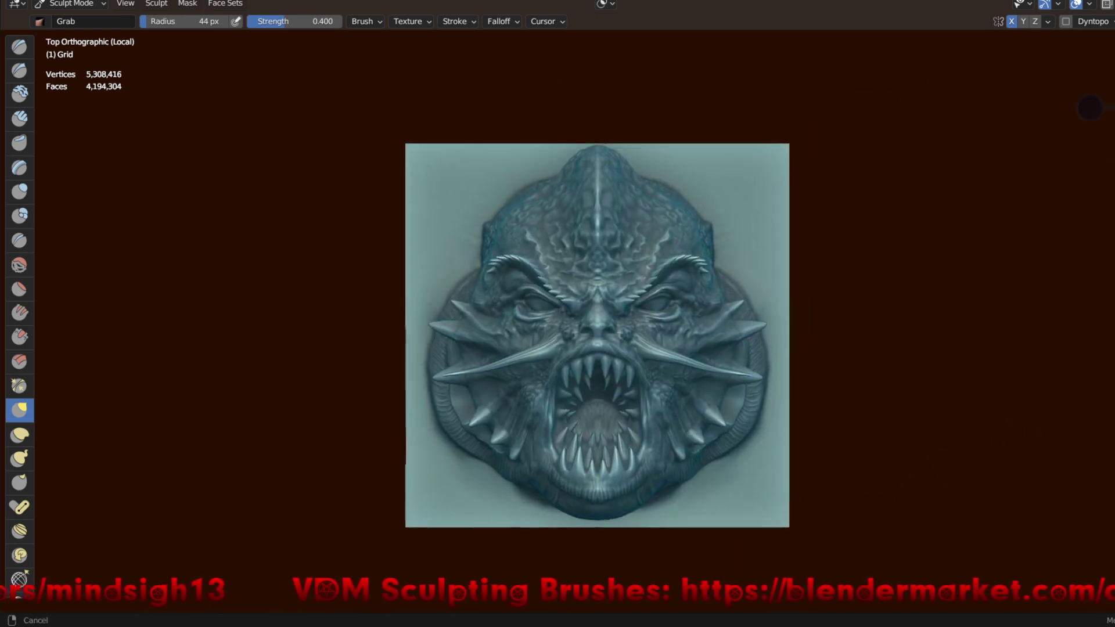
{"action": "scroll", "coordinate": [700, 471], "scroll_direction": "up", "scroll_amount": 3}
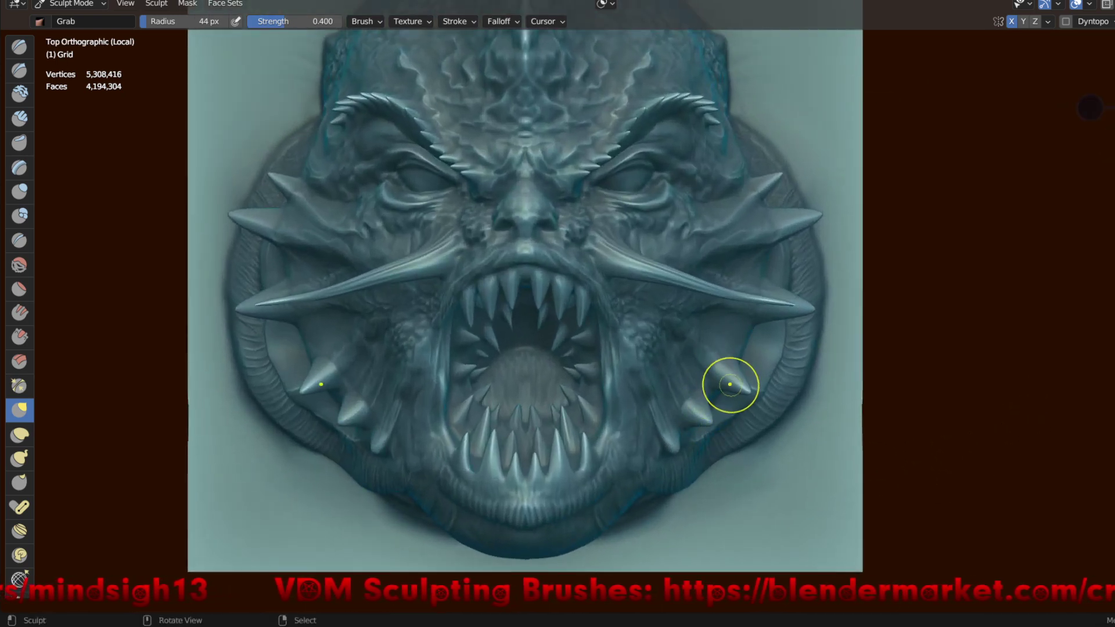
{"action": "key", "text": "f"}
{"action": "left_click", "coordinate": [716, 393]}
{"action": "mouse_move", "coordinate": [721, 369]}
{"action": "left_mouse_down"}
{"action": "mouse_move", "coordinate": [749, 325]}
{"action": "mouse_move", "coordinate": [714, 323]}
{"action": "left_mouse_up"}
{"action": "left_click_drag", "start_coordinate": [759, 262], "coordinate": [770, 247]}
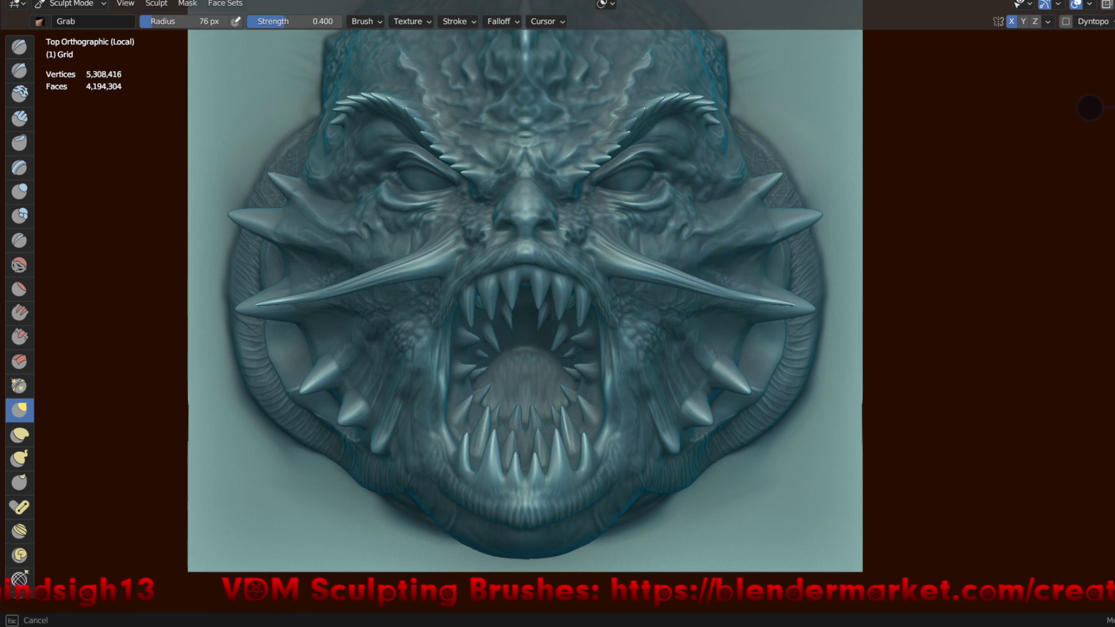
{"action": "left_click_drag", "start_coordinate": [769, 247], "coordinate": [740, 250]}
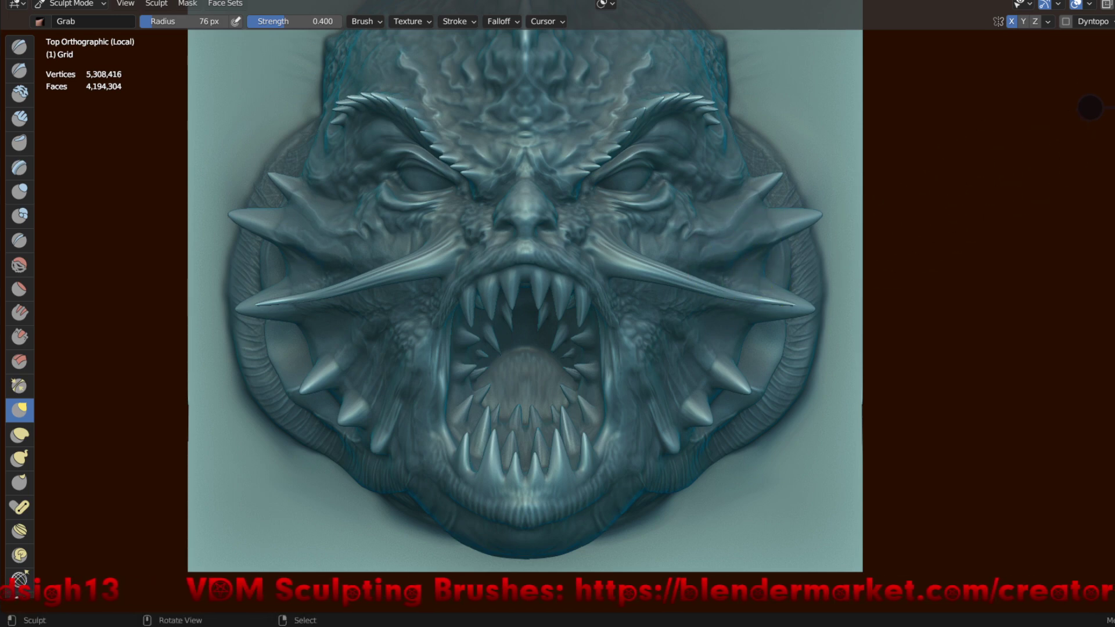
{"action": "left_click", "coordinate": [1090, 4]}
- Set the viewport background to black and try a mauve clay MatCap
{"action": "left_click", "coordinate": [1081, 263]}
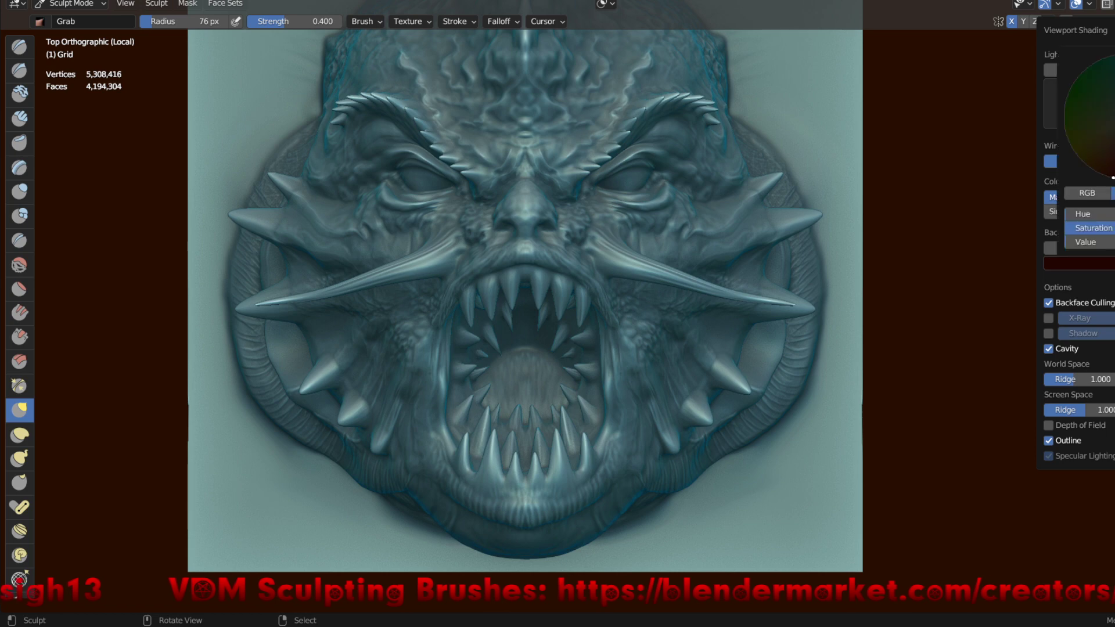
{"action": "left_click_drag", "start_coordinate": [1113, 177], "coordinate": [1114, 244]}
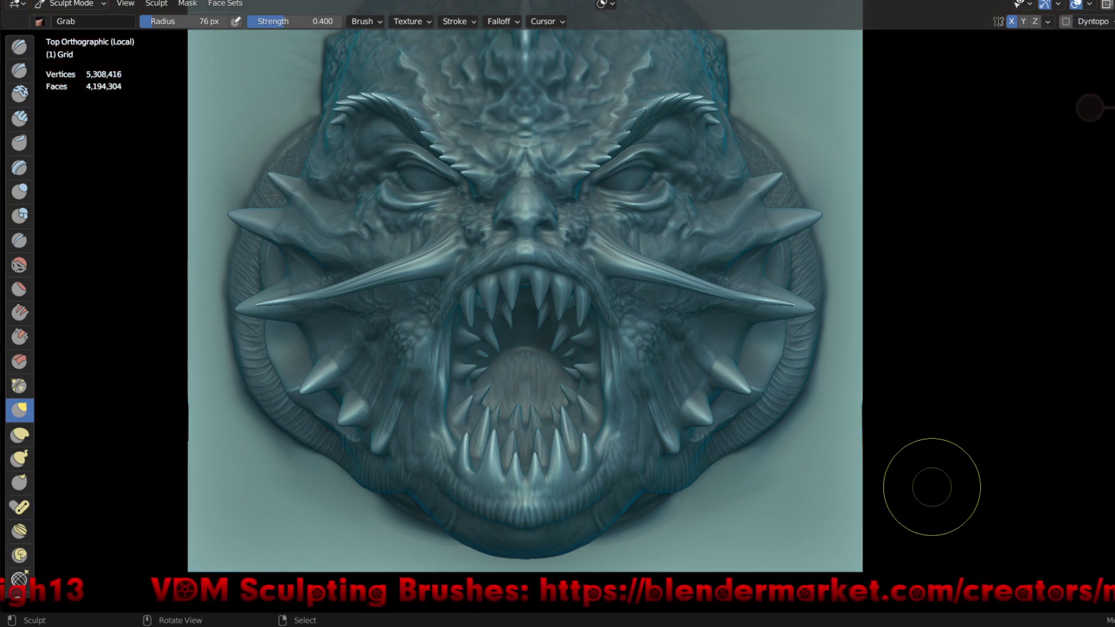
{"action": "left_click", "coordinate": [1090, 4]}
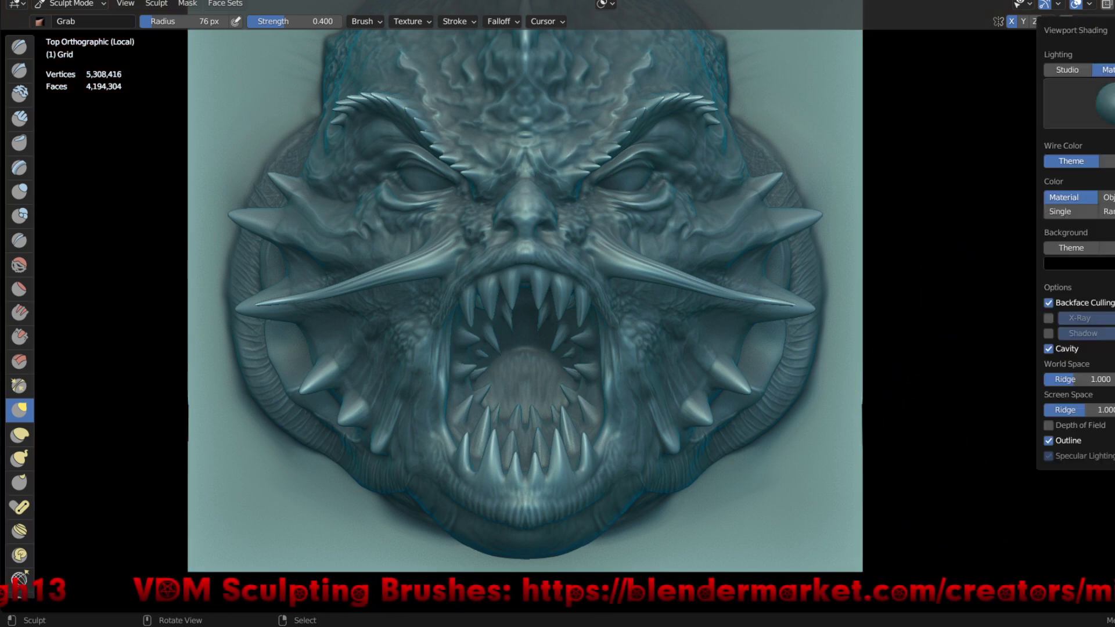
{"action": "left_click", "coordinate": [1080, 104]}
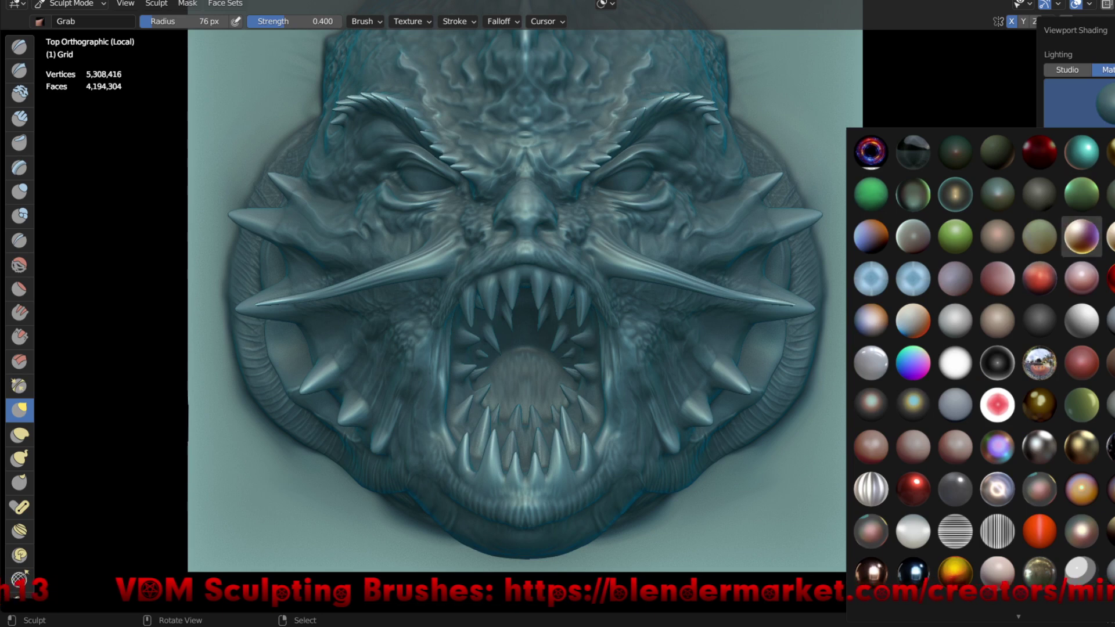
{"action": "left_click", "coordinate": [955, 279]}
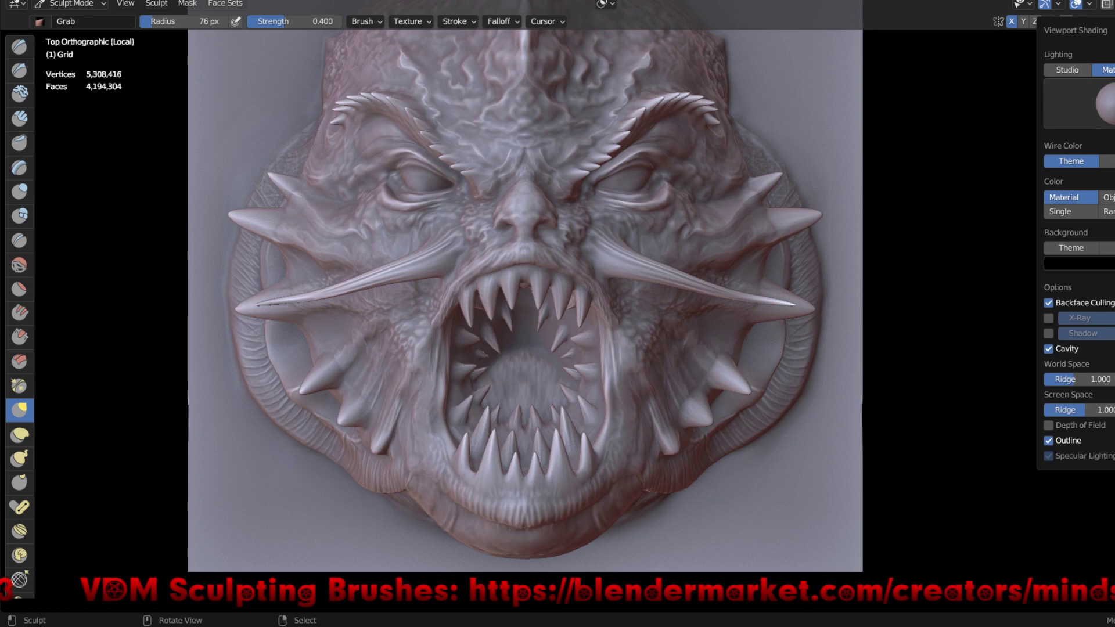
- Switch to a reddish chrome MatCap and turn off Specular Lighting
{"action": "left_click", "coordinate": [1079, 104]}
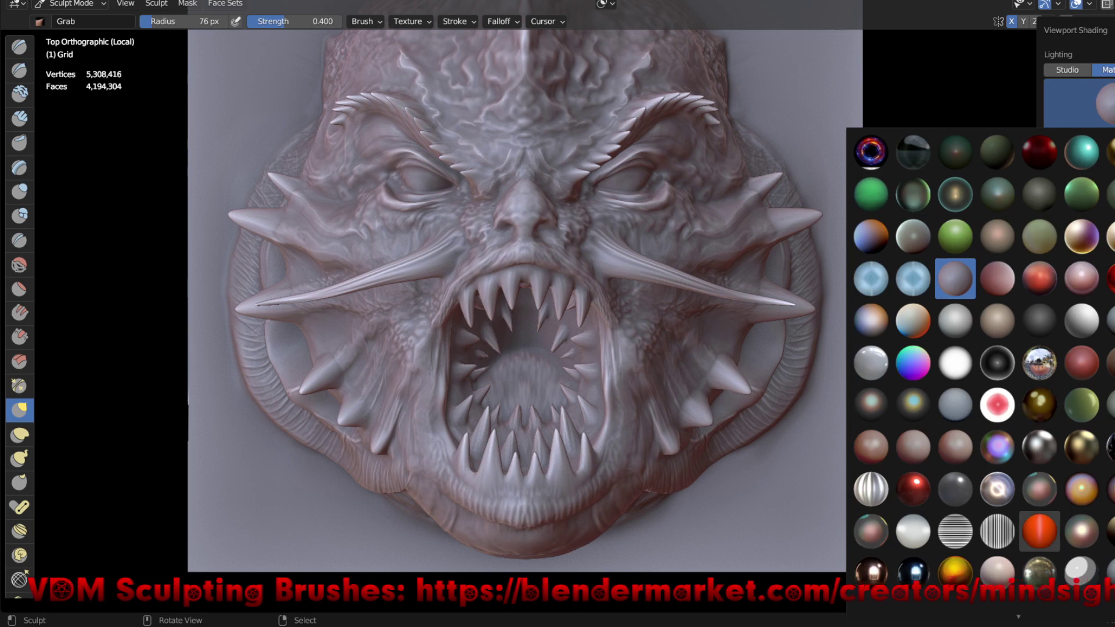
{"action": "scroll", "coordinate": [1040, 555], "scroll_direction": "down", "scroll_amount": 1}
{"action": "left_click", "coordinate": [1040, 596]}
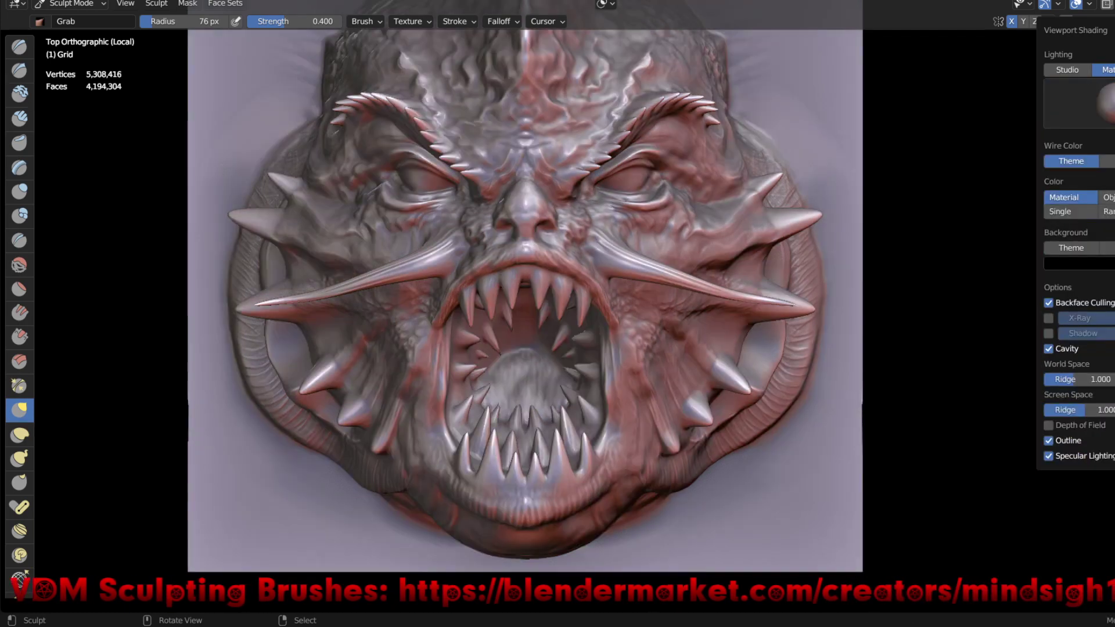
{"action": "left_click", "coordinate": [1049, 456]}
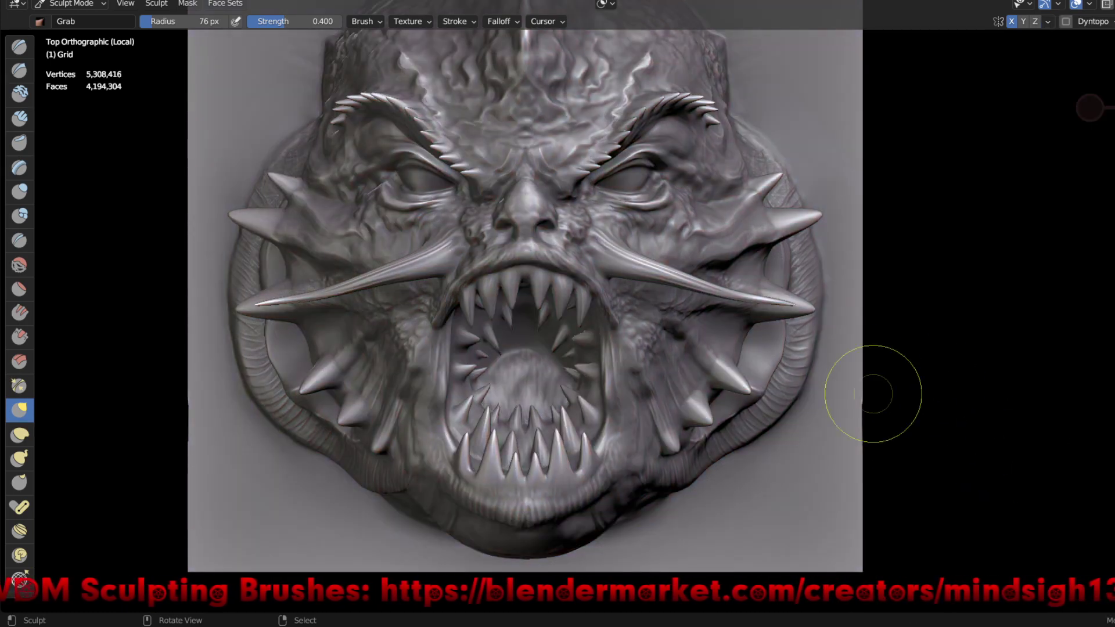
- Frame the whole head and pull the lower jaw into a new contour
{"action": "middle_click_drag", "start_coordinate": [876, 391], "coordinate": [727, 386]}
{"action": "mouse_move", "coordinate": [728, 321]}
{"action": "middle_mouse_down"}
{"action": "mouse_move", "coordinate": [639, 325]}
{"action": "mouse_move", "coordinate": [754, 374]}
{"action": "mouse_move", "coordinate": [697, 349]}
{"action": "mouse_move", "coordinate": [872, 453]}
{"action": "middle_mouse_up"}
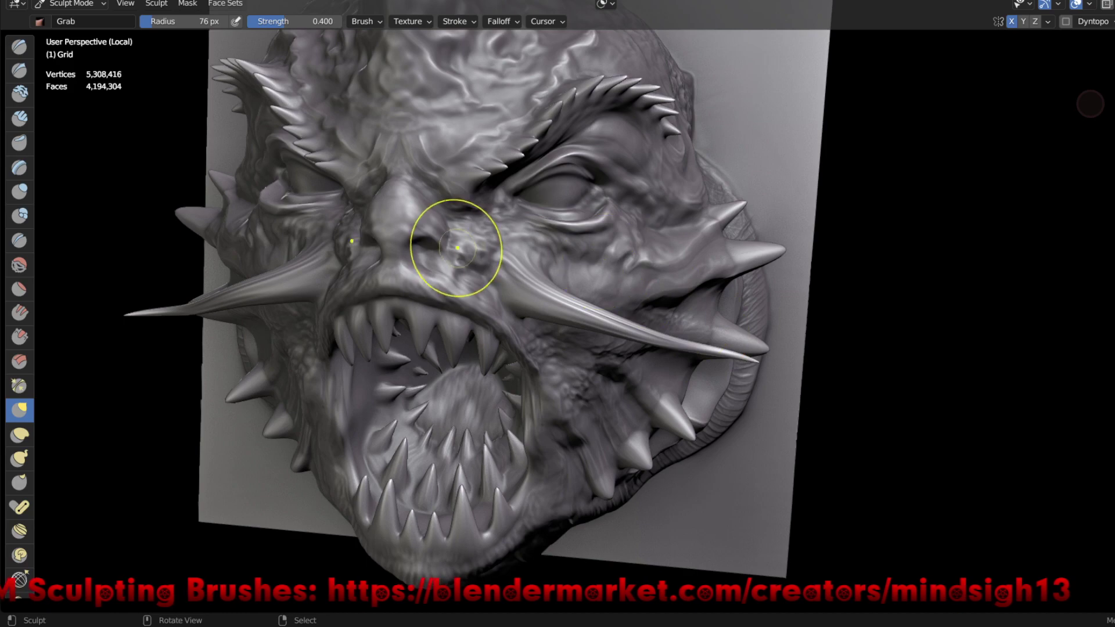
{"action": "middle_click_drag", "start_coordinate": [480, 256], "coordinate": [610, 278]}
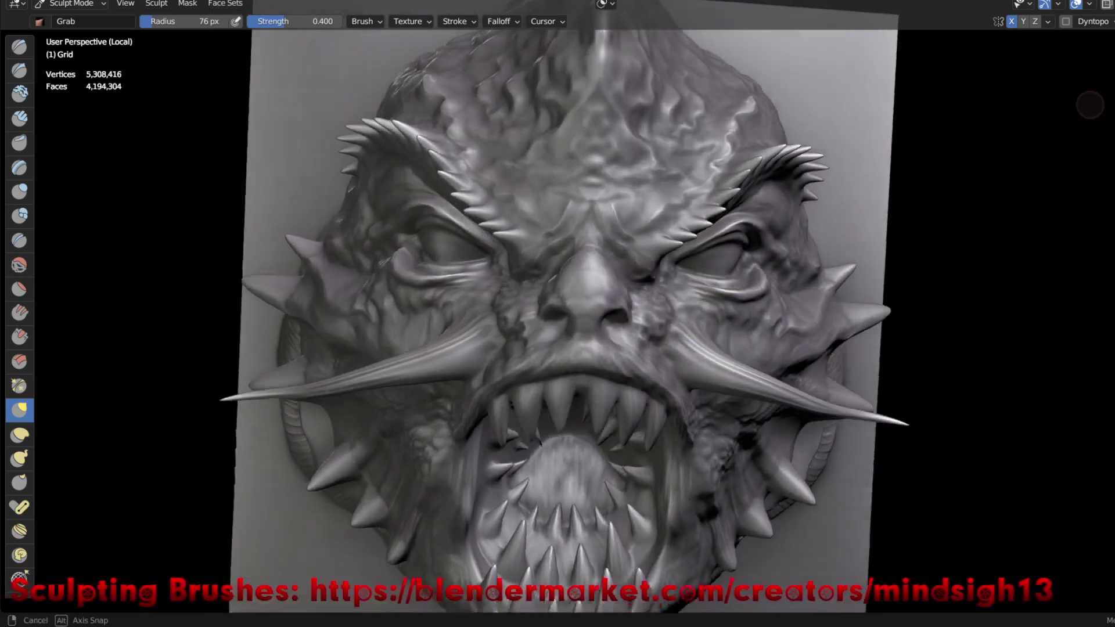
{"action": "middle_click_drag", "start_coordinate": [697, 323], "coordinate": [809, 281]}
{"action": "middle_click_drag", "start_coordinate": [680, 218], "coordinate": [697, 302], "text": "ctrl"}
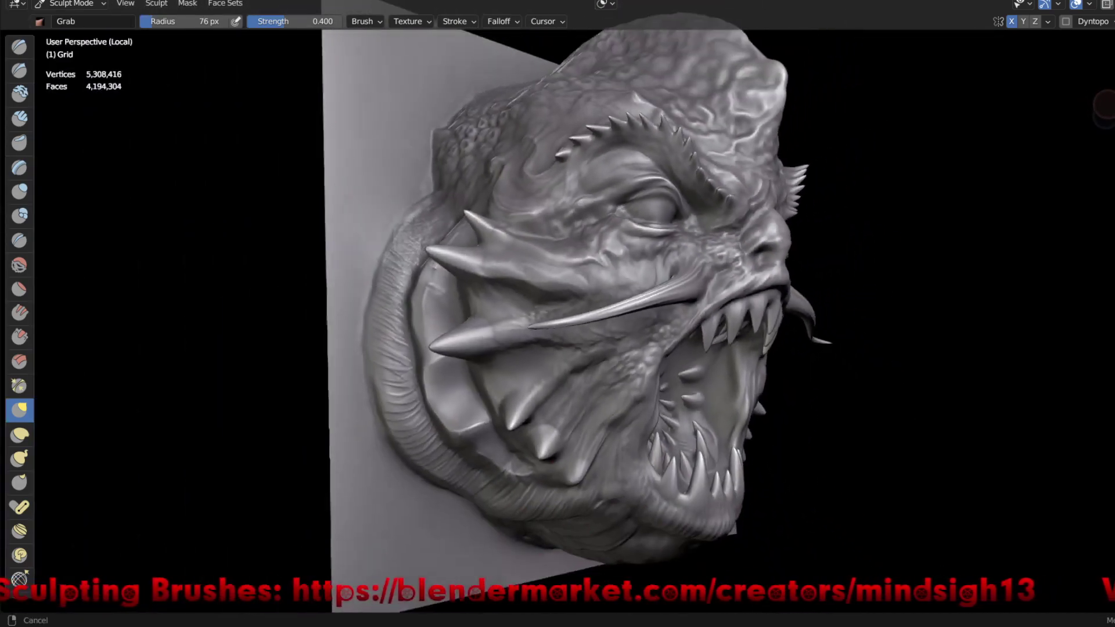
{"action": "mouse_move", "coordinate": [846, 336]}
{"action": "middle_mouse_down"}
{"action": "mouse_move", "coordinate": [883, 343]}
{"action": "mouse_move", "coordinate": [813, 325]}
{"action": "mouse_move", "coordinate": [708, 411]}
{"action": "middle_mouse_up"}
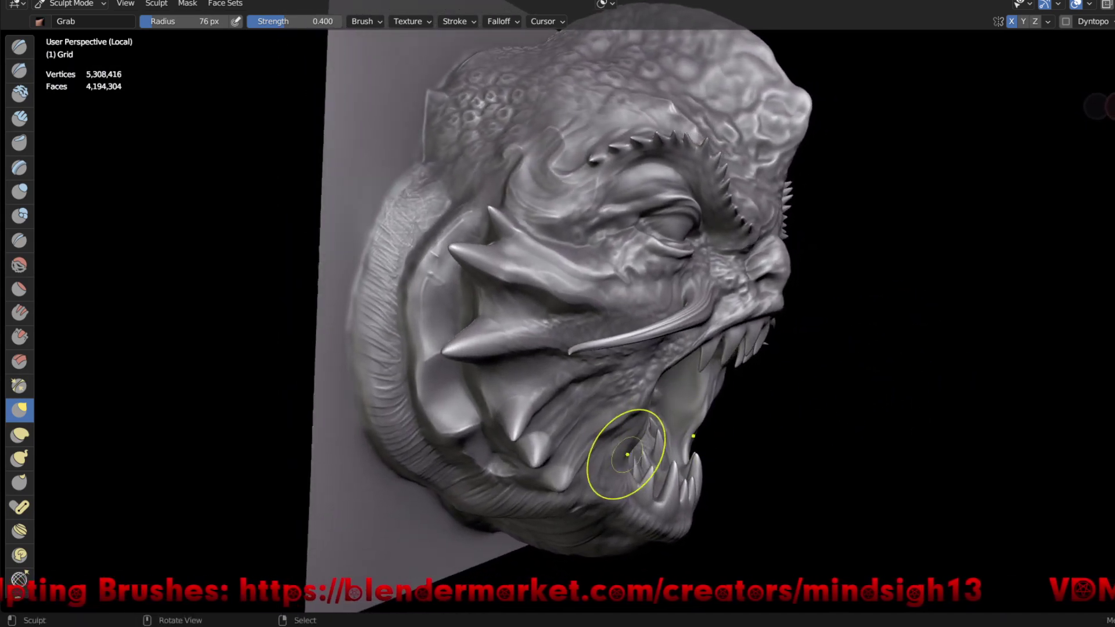
{"action": "left_click_drag", "start_coordinate": [620, 463], "coordinate": [636, 447]}
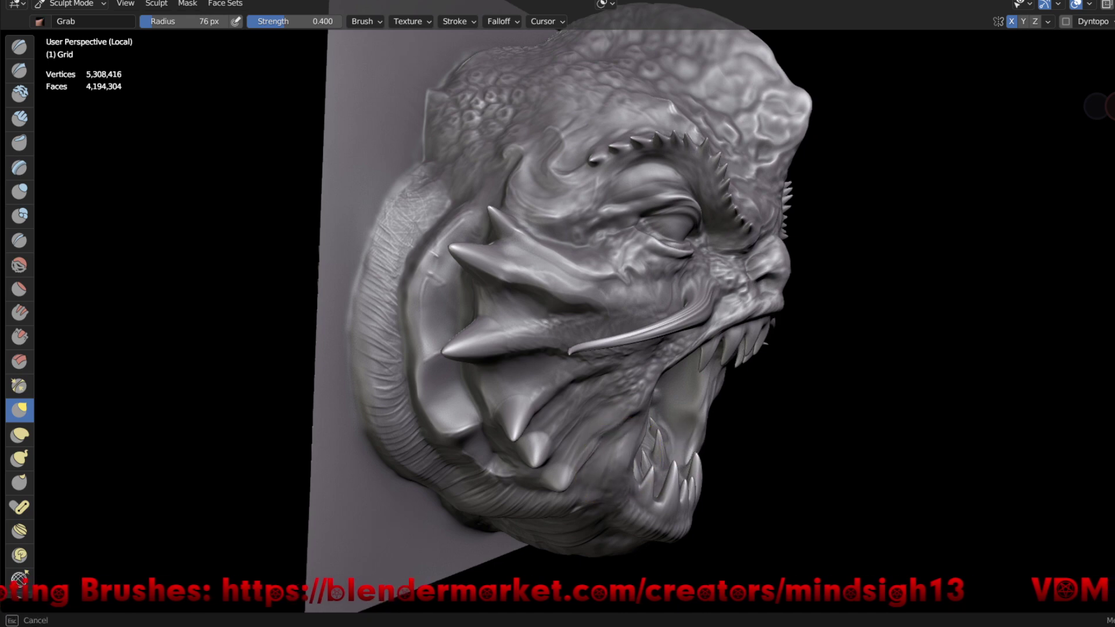
{"action": "left_click_drag", "start_coordinate": [622, 486], "coordinate": [622, 476]}
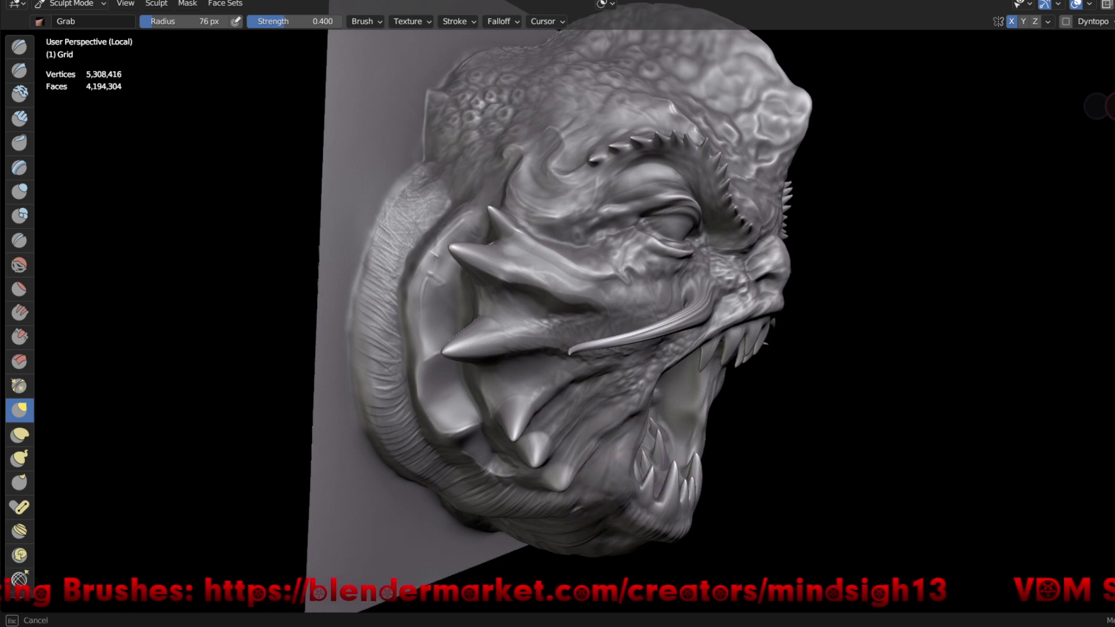
{"action": "left_click_drag", "start_coordinate": [638, 514], "coordinate": [630, 510]}
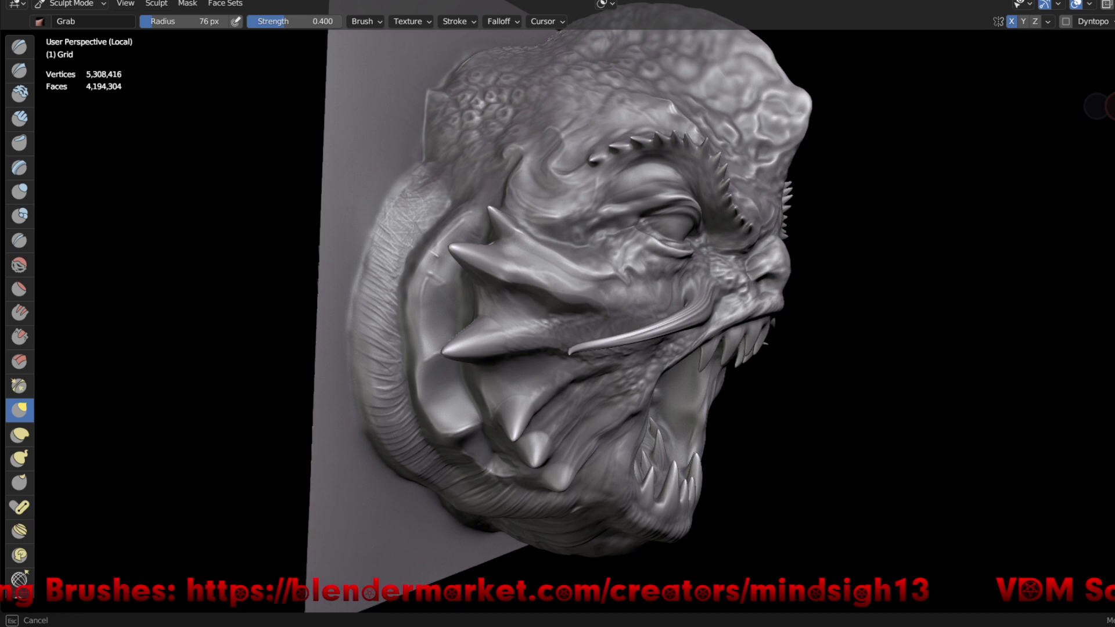
{"action": "mouse_move", "coordinate": [654, 497]}
{"action": "left_mouse_down"}
{"action": "mouse_move", "coordinate": [638, 517]}
{"action": "mouse_move", "coordinate": [699, 512]}
{"action": "mouse_move", "coordinate": [701, 531]}
{"action": "left_mouse_up"}
- Reshape the lip rim, crease the jaw rim and push the lower-right jaw
{"action": "mouse_move", "coordinate": [701, 530]}
{"action": "middle_mouse_down", "text": "shift"}
{"action": "mouse_move", "coordinate": [747, 516]}
{"action": "mouse_move", "coordinate": [747, 461]}
{"action": "middle_mouse_up", "text": "shift"}
{"action": "mouse_move", "coordinate": [643, 480]}
{"action": "left_mouse_down"}
{"action": "mouse_move", "coordinate": [667, 490]}
{"action": "mouse_move", "coordinate": [668, 465]}
{"action": "mouse_move", "coordinate": [698, 469]}
{"action": "mouse_move", "coordinate": [684, 456]}
{"action": "left_mouse_up"}
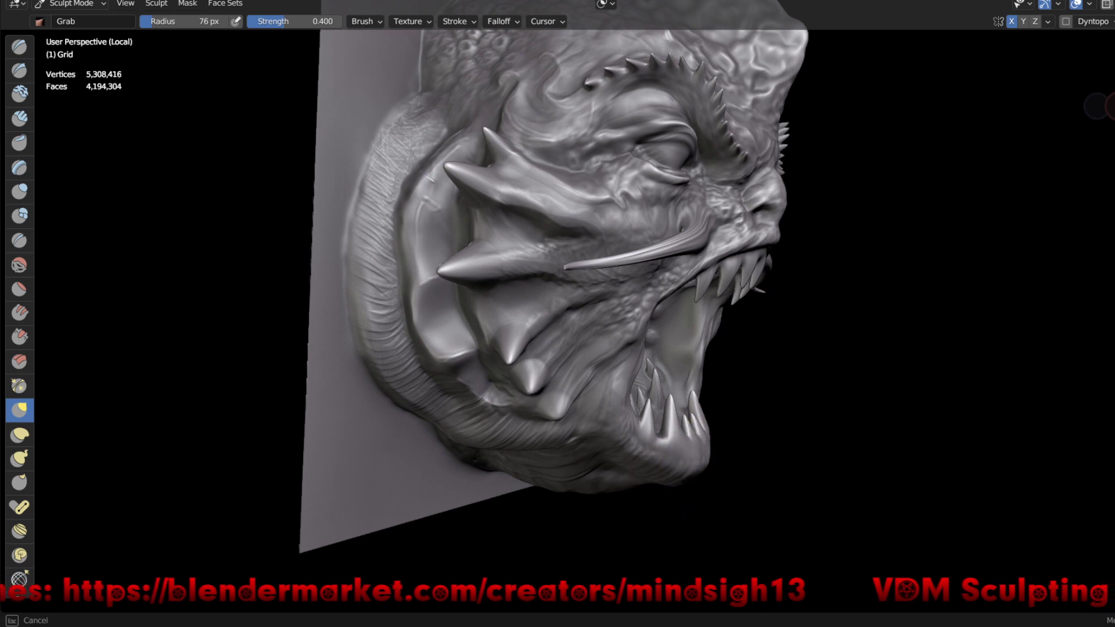
{"action": "mouse_move", "coordinate": [767, 456]}
{"action": "middle_mouse_down"}
{"action": "mouse_move", "coordinate": [755, 422]}
{"action": "mouse_move", "coordinate": [526, 327]}
{"action": "mouse_move", "coordinate": [535, 356]}
{"action": "middle_mouse_up"}
{"action": "mouse_move", "coordinate": [610, 391]}
{"action": "middle_mouse_down"}
{"action": "mouse_move", "coordinate": [587, 372]}
{"action": "mouse_move", "coordinate": [760, 468]}
{"action": "middle_mouse_up"}
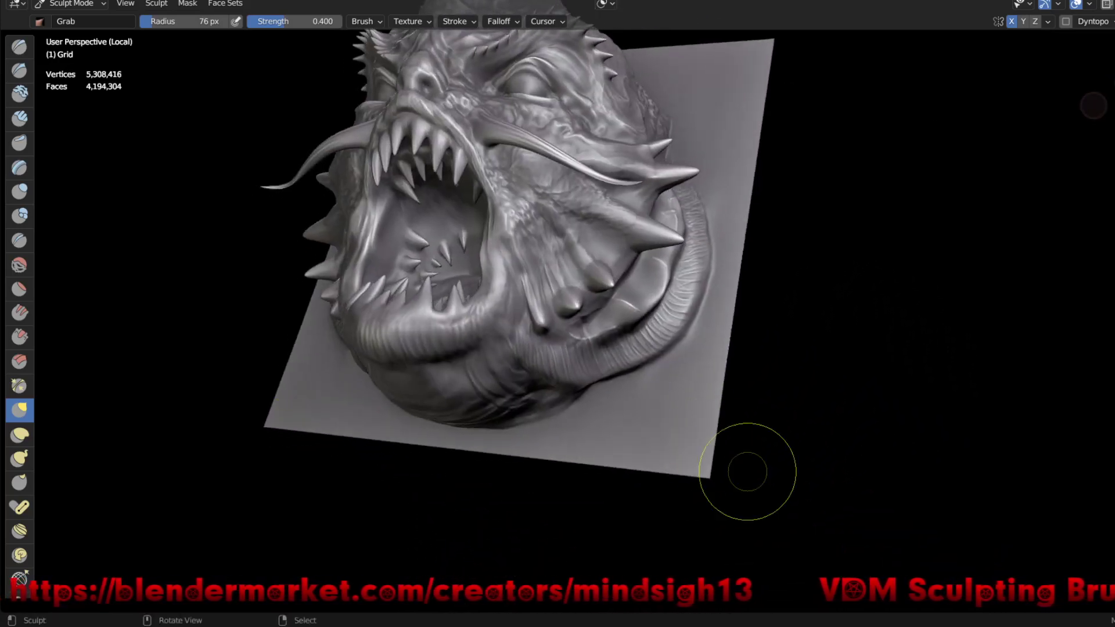
{"action": "middle_click_drag", "start_coordinate": [668, 372], "coordinate": [635, 287], "text": "ctrl"}
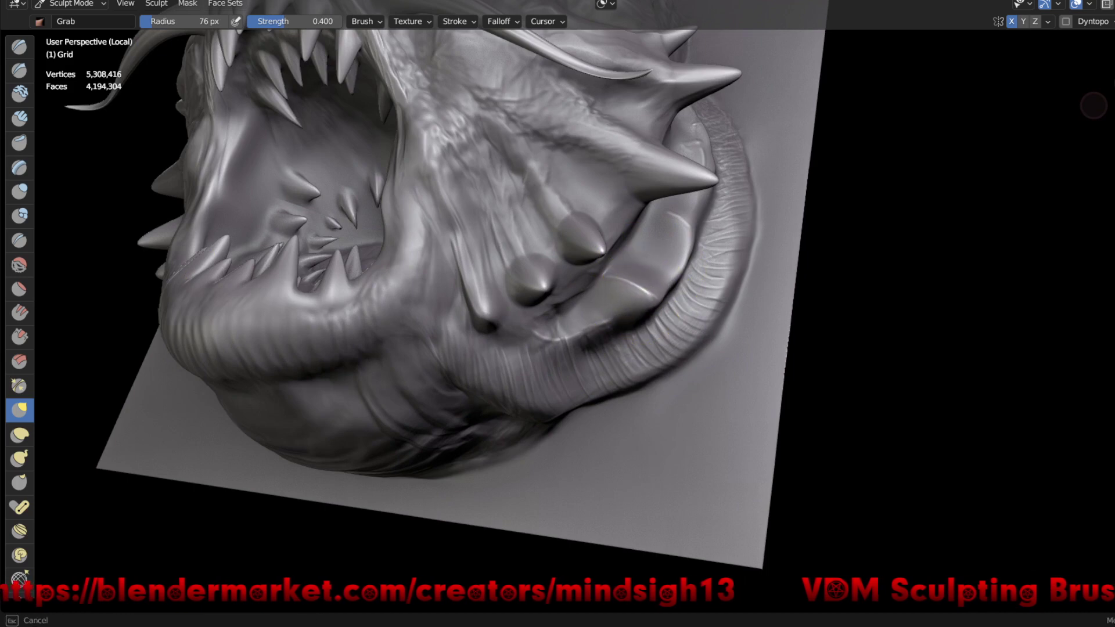
{"action": "mouse_move", "coordinate": [656, 299]}
{"action": "left_mouse_down"}
{"action": "mouse_move", "coordinate": [693, 224]}
{"action": "mouse_move", "coordinate": [683, 241]}
{"action": "left_mouse_up"}
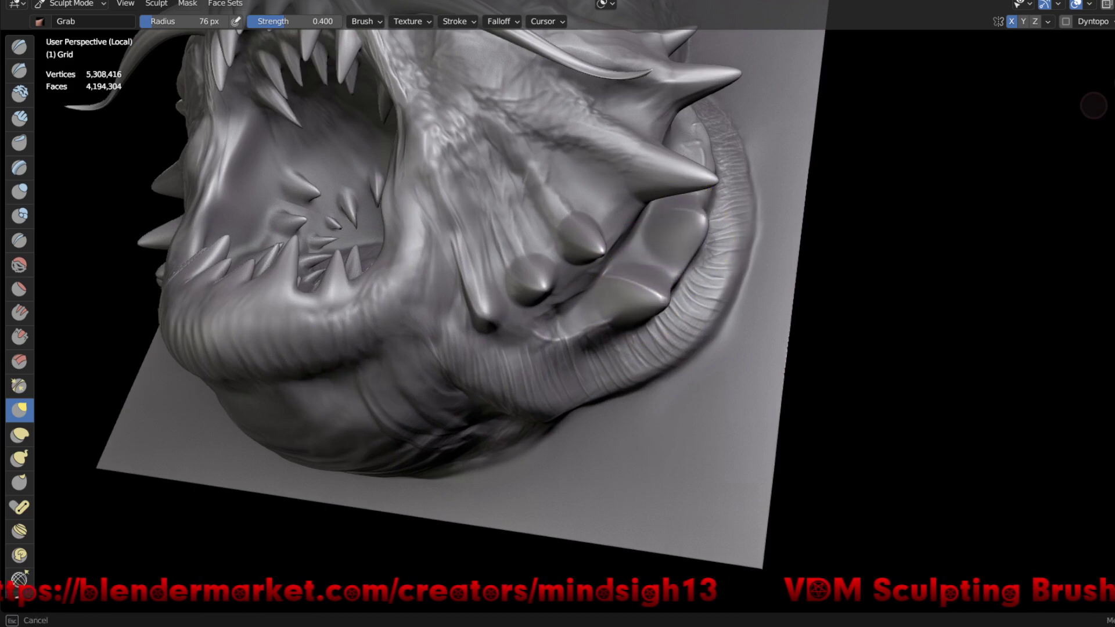
{"action": "left_click_drag", "start_coordinate": [535, 331], "coordinate": [578, 352]}
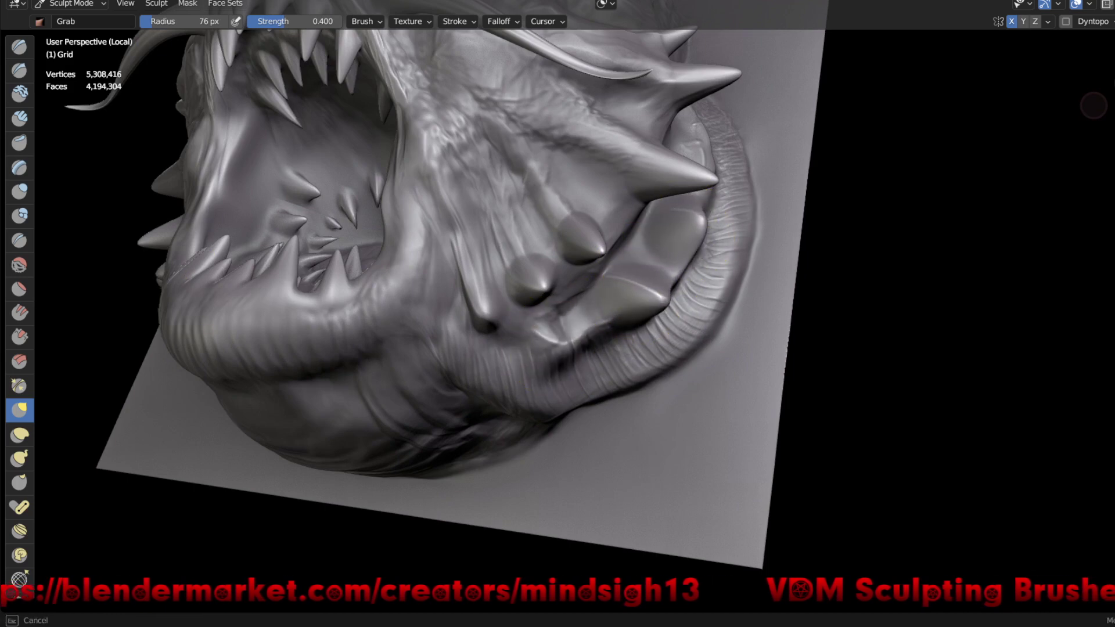
{"action": "left_click_drag", "start_coordinate": [704, 142], "coordinate": [690, 169]}
{"action": "mouse_move", "coordinate": [690, 169]}
{"action": "middle_mouse_down"}
{"action": "mouse_move", "coordinate": [616, 210]}
{"action": "mouse_move", "coordinate": [652, 433]}
{"action": "middle_mouse_up"}
{"action": "mouse_move", "coordinate": [653, 434]}
{"action": "left_mouse_down"}
{"action": "mouse_move", "coordinate": [540, 416]}
{"action": "mouse_move", "coordinate": [568, 398]}
{"action": "left_mouse_up"}
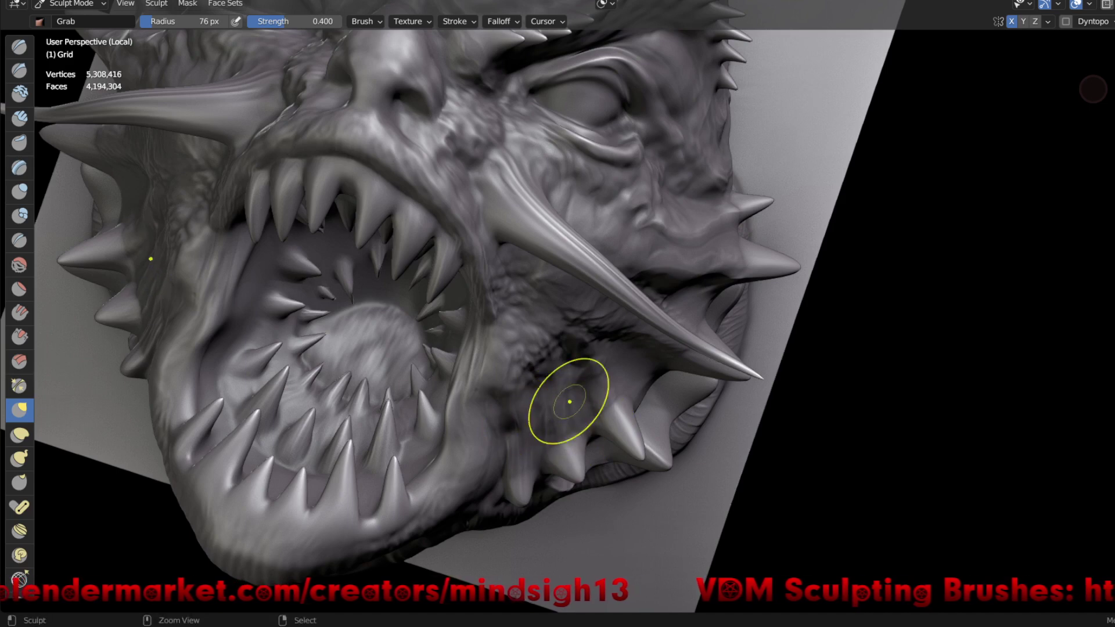
{"action": "left_click_drag", "start_coordinate": [622, 368], "coordinate": [617, 361]}
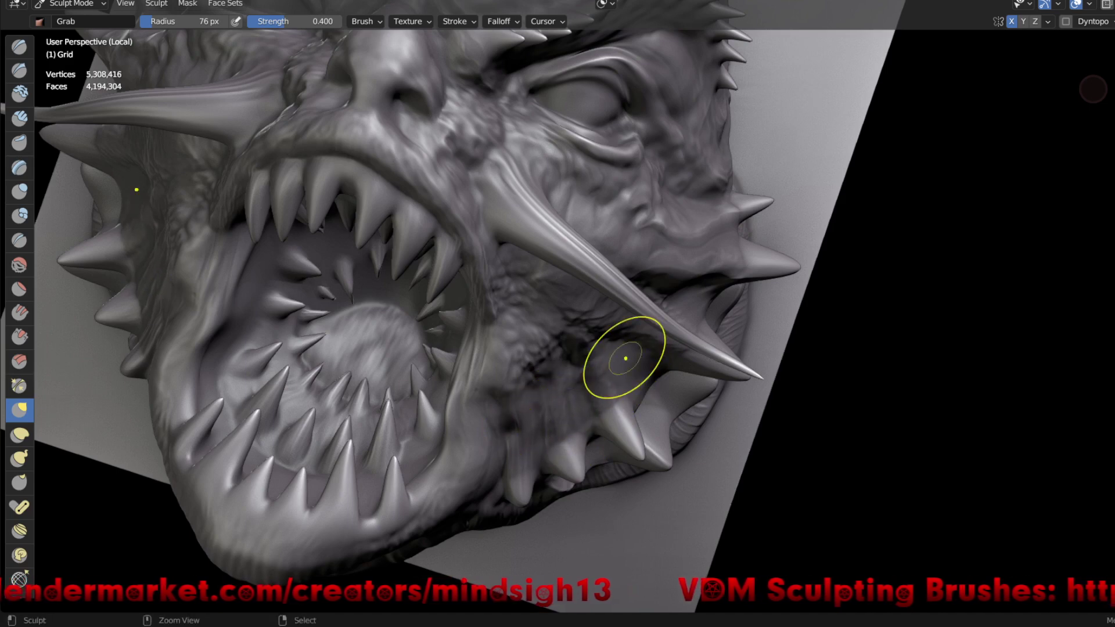
- Switch to Clay Strips and build up clay across the jaw
{"action": "key", "text": "q"}
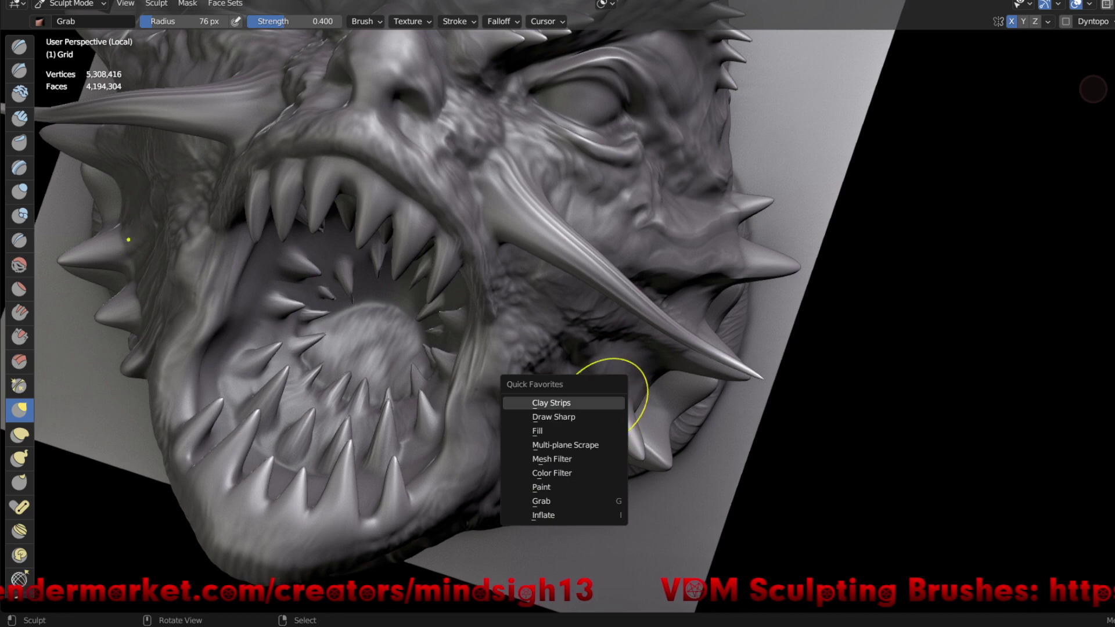
{"action": "left_click", "coordinate": [558, 399]}
{"action": "left_click_drag", "start_coordinate": [610, 373], "coordinate": [580, 383]}
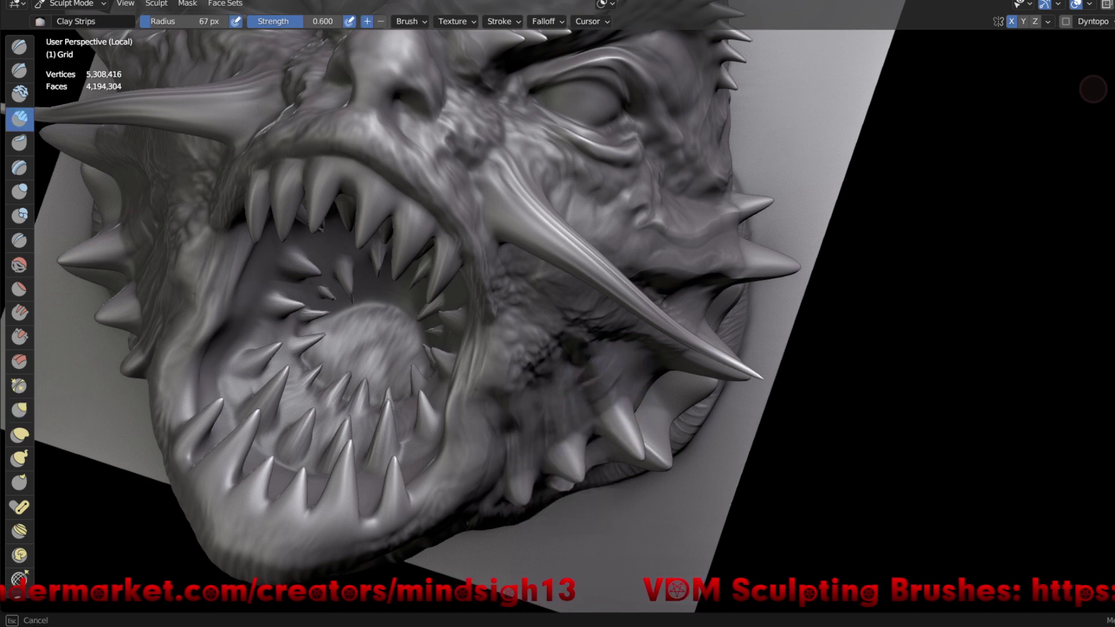
{"action": "left_click_drag", "start_coordinate": [642, 372], "coordinate": [686, 366]}
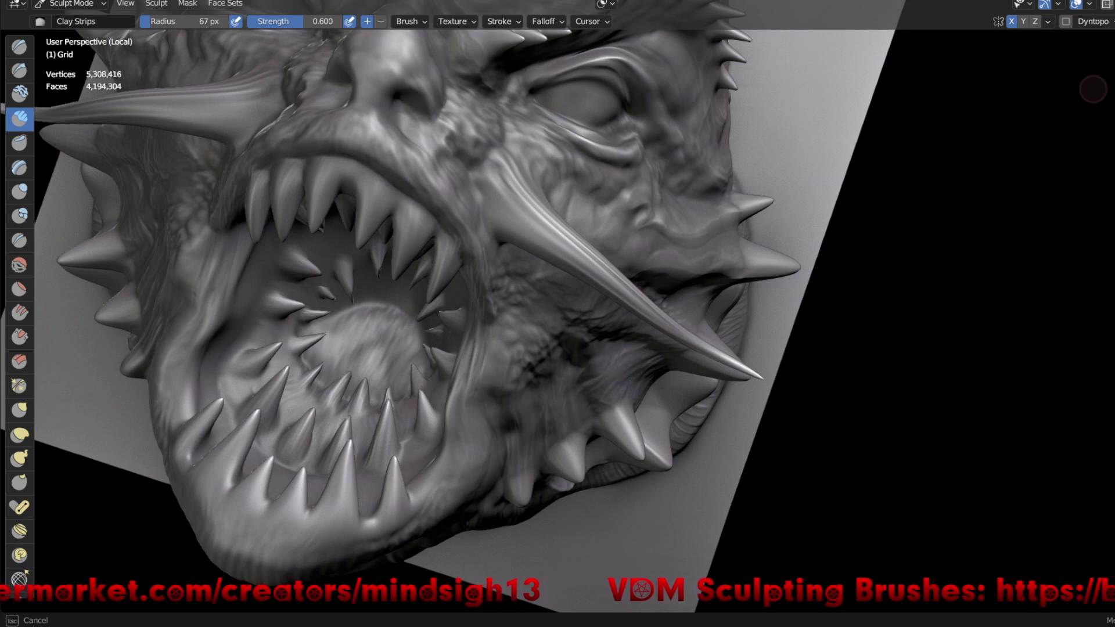
{"action": "mouse_move", "coordinate": [591, 339]}
{"action": "left_mouse_down"}
{"action": "mouse_move", "coordinate": [574, 411]}
{"action": "mouse_move", "coordinate": [554, 433]}
{"action": "left_mouse_up"}
{"action": "mouse_move", "coordinate": [566, 367]}
{"action": "left_mouse_down"}
{"action": "mouse_move", "coordinate": [498, 456]}
{"action": "mouse_move", "coordinate": [514, 500]}
{"action": "mouse_move", "coordinate": [505, 422]}
{"action": "mouse_move", "coordinate": [482, 405]}
{"action": "mouse_move", "coordinate": [506, 414]}
{"action": "mouse_move", "coordinate": [473, 427]}
{"action": "left_mouse_up"}
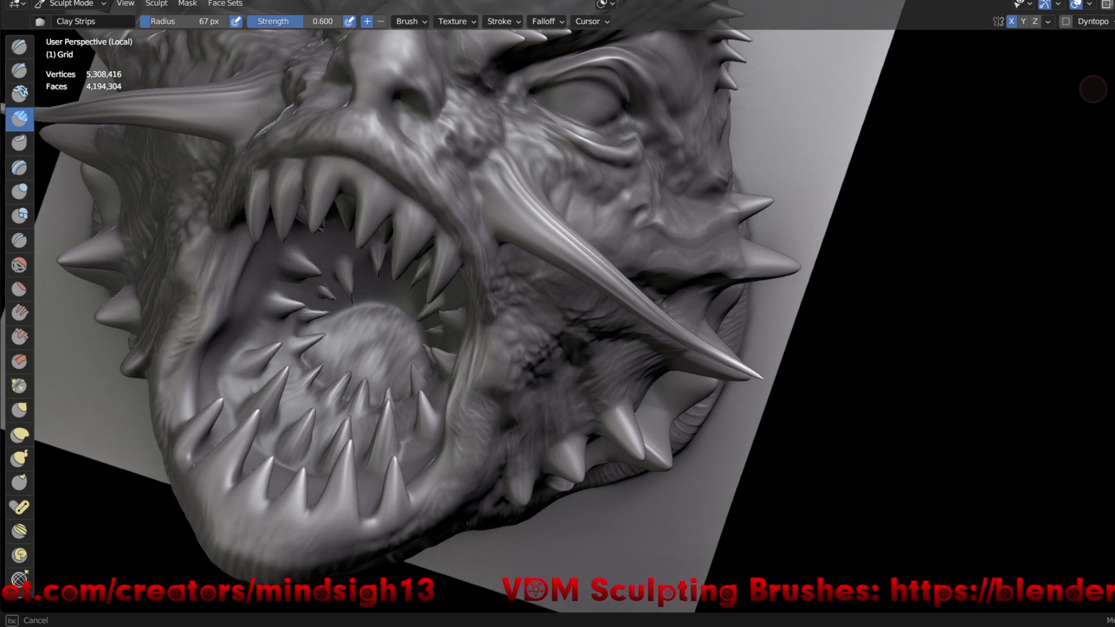
{"action": "mouse_move", "coordinate": [473, 427]}
{"action": "left_mouse_down"}
{"action": "mouse_move", "coordinate": [510, 407]}
{"action": "mouse_move", "coordinate": [482, 396]}
{"action": "left_mouse_up"}
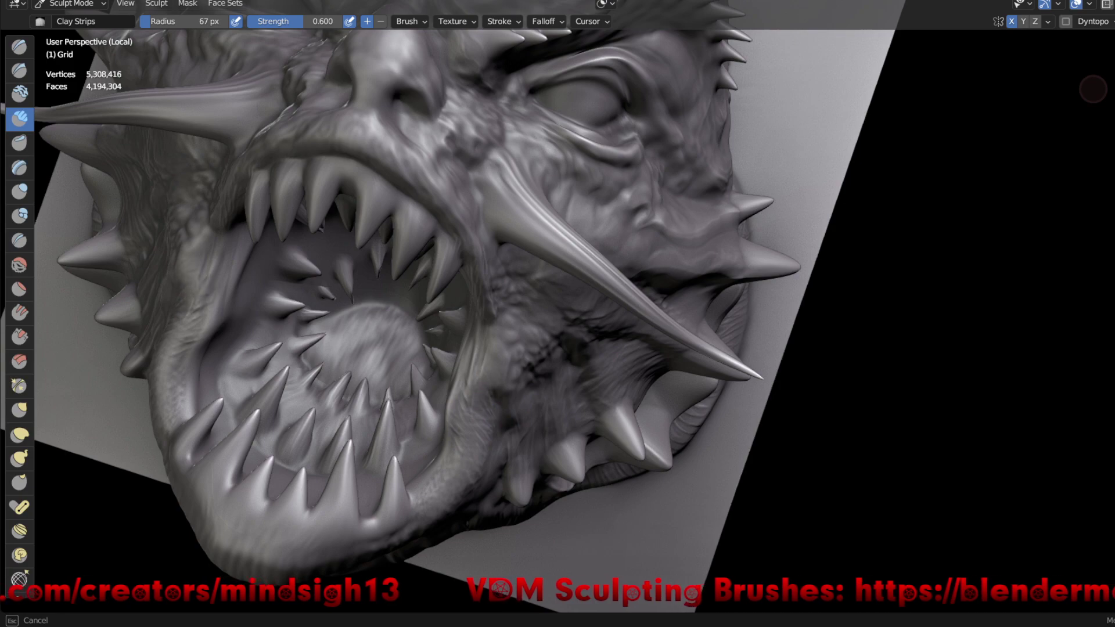
- Zoom out and orbit around the relief to review the clay work
{"action": "scroll", "coordinate": [535, 287], "scroll_direction": "down", "scroll_amount": 4}
{"action": "mouse_move", "coordinate": [666, 535]}
{"action": "middle_mouse_down"}
{"action": "mouse_move", "coordinate": [770, 539]}
{"action": "mouse_move", "coordinate": [775, 377]}
{"action": "middle_mouse_up"}
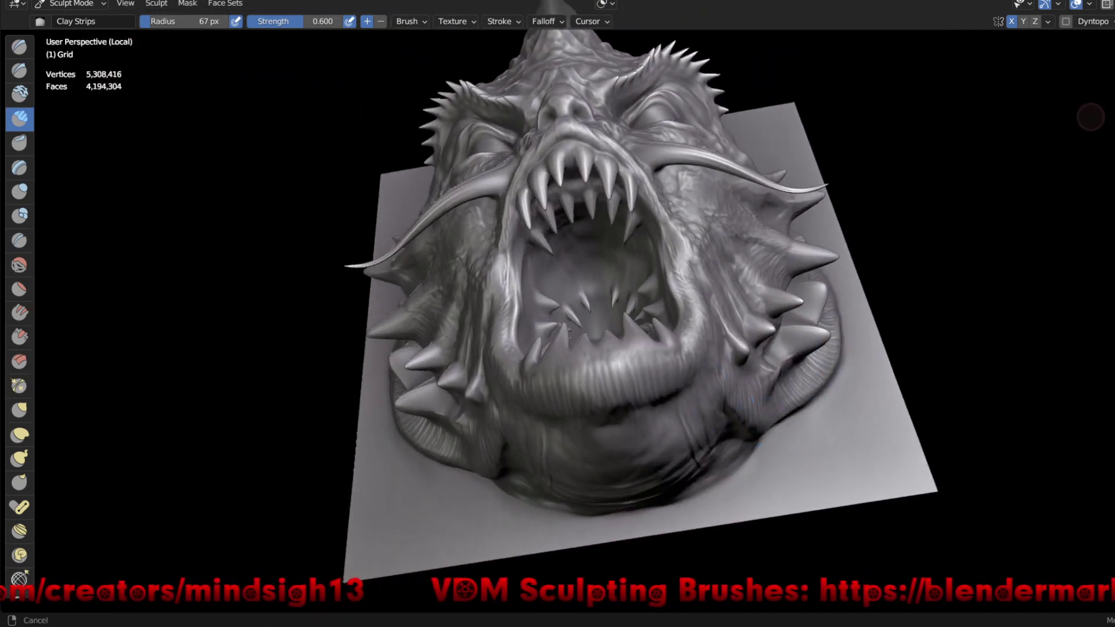
{"action": "scroll", "coordinate": [691, 286], "scroll_direction": "up", "scroll_amount": 3}
{"action": "middle_click_drag", "start_coordinate": [647, 336], "coordinate": [649, 325]}
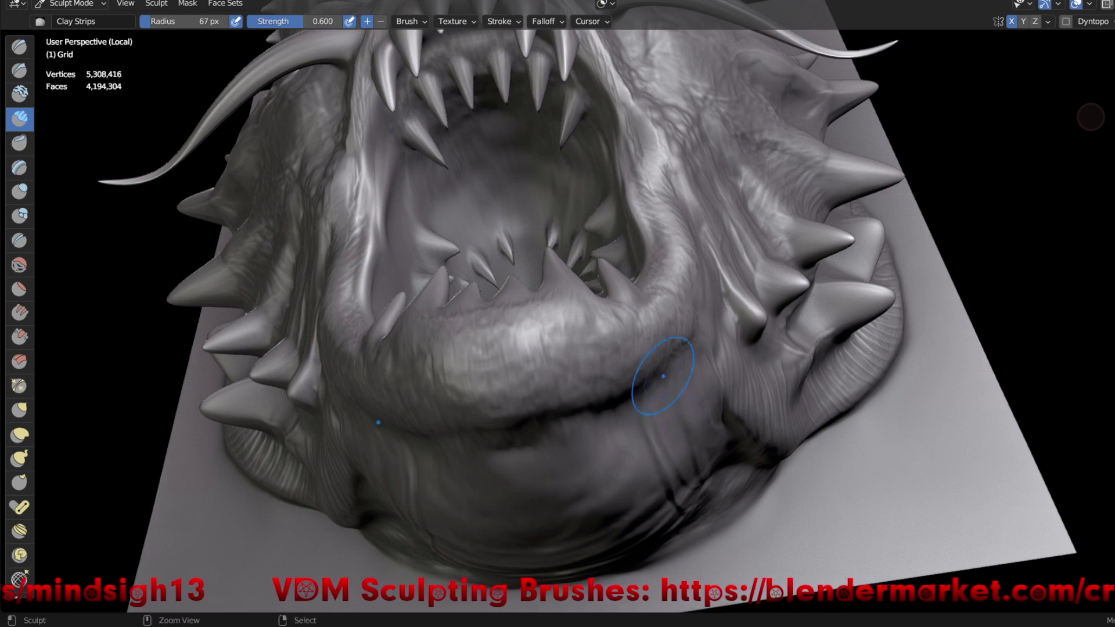
{"action": "scroll", "coordinate": [673, 387], "scroll_direction": "down", "scroll_amount": 5}
{"action": "middle_click_drag", "start_coordinate": [710, 536], "coordinate": [831, 452]}
{"action": "scroll", "coordinate": [875, 305], "scroll_direction": "up", "scroll_amount": 3}
{"action": "middle_click_drag", "start_coordinate": [875, 305], "coordinate": [886, 440]}
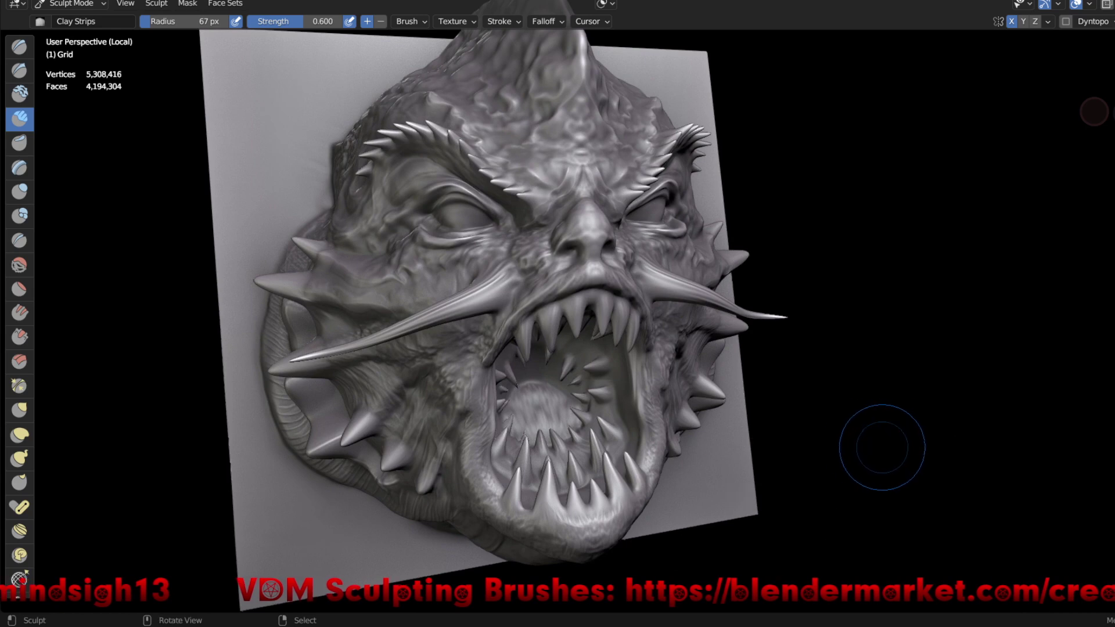
- Save the creature sculpt as brushjam1.blend using the Ctrl+S pie menu
{"action": "key", "text": "ctrl+s"}
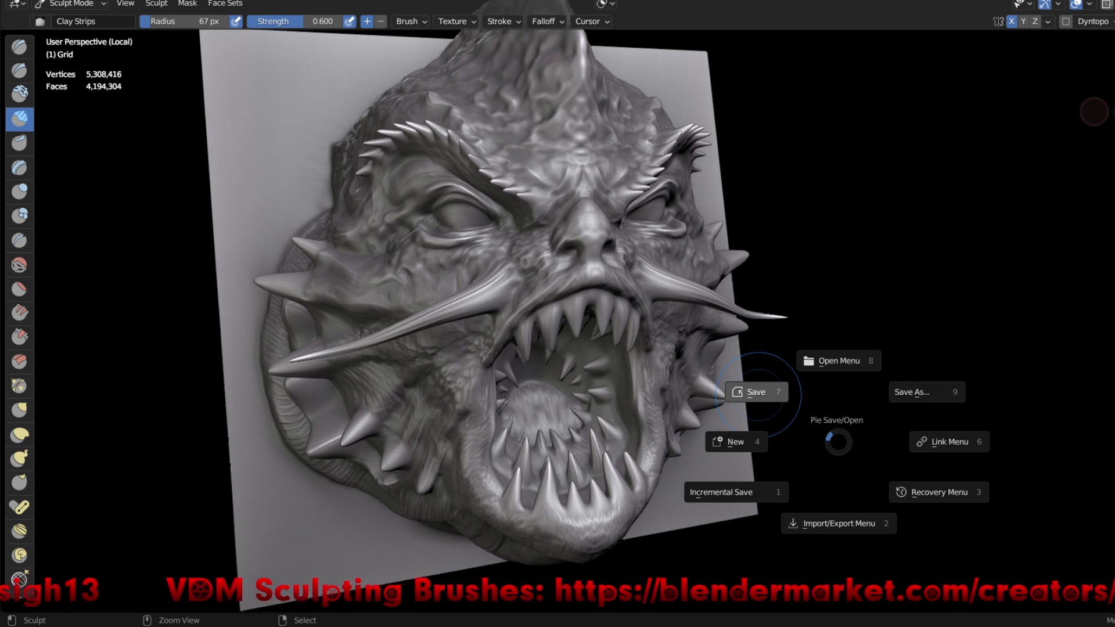
{"action": "left_click", "coordinate": [755, 393]}
{"action": "middle_click_drag", "start_coordinate": [889, 378], "coordinate": [914, 443]}
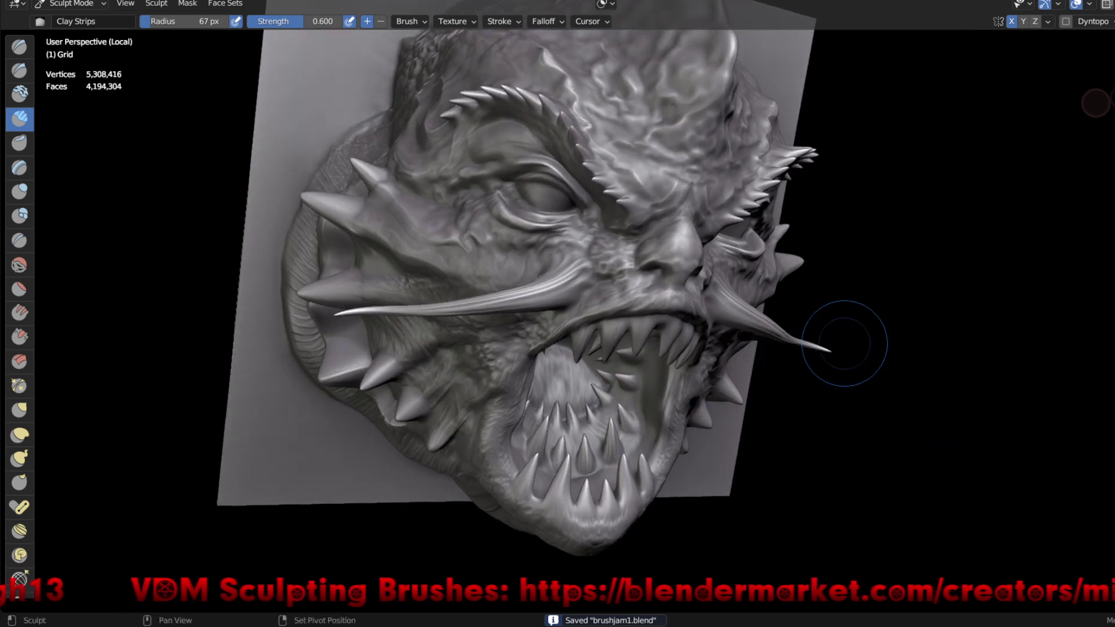
- Zoom in on the face and add Clay Strips detail near the horn base
{"action": "middle_click_drag", "start_coordinate": [844, 343], "coordinate": [837, 427]}
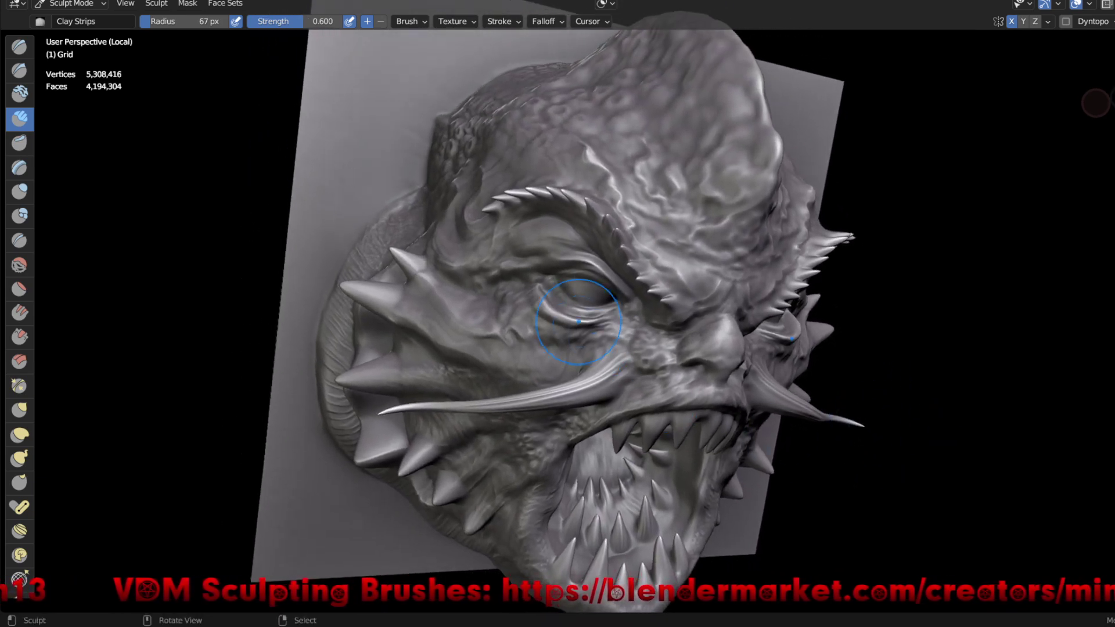
{"action": "middle_click_drag", "start_coordinate": [578, 321], "coordinate": [668, 326]}
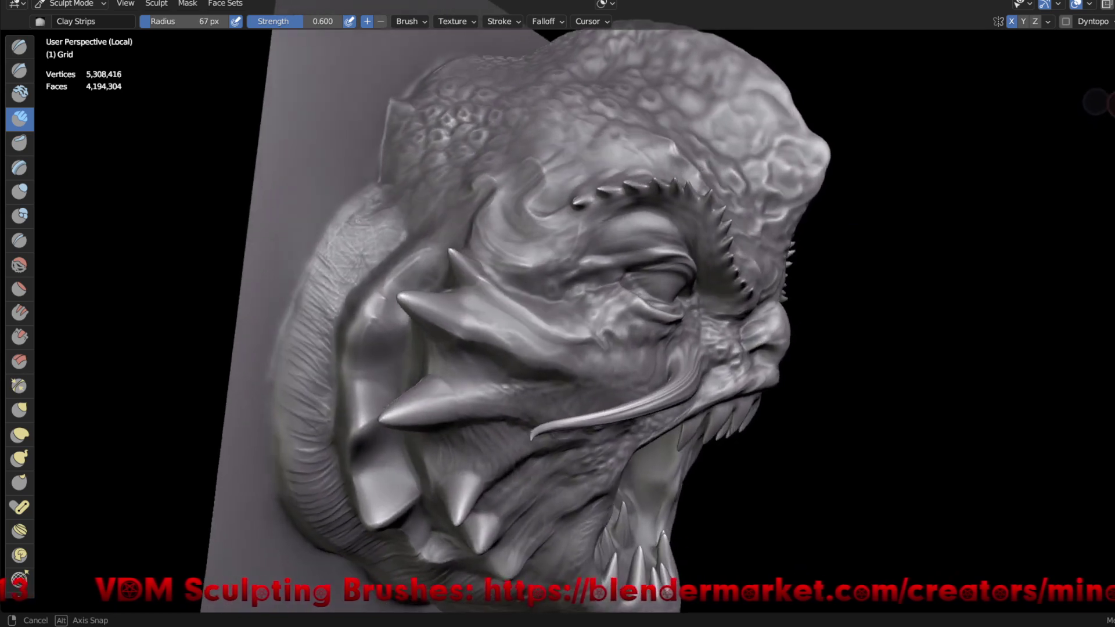
{"action": "mouse_move", "coordinate": [668, 325]}
{"action": "middle_mouse_down"}
{"action": "mouse_move", "coordinate": [597, 311]}
{"action": "mouse_move", "coordinate": [598, 279]}
{"action": "mouse_move", "coordinate": [358, 320]}
{"action": "mouse_move", "coordinate": [356, 287]}
{"action": "middle_mouse_up"}
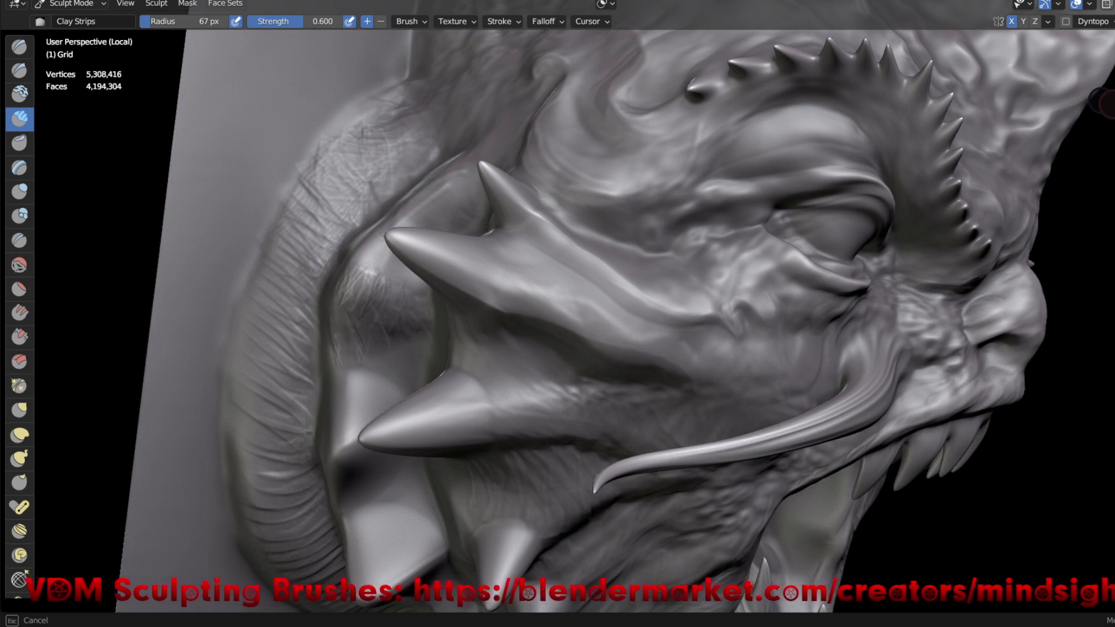
{"action": "mouse_move", "coordinate": [407, 325]}
{"action": "left_mouse_down"}
{"action": "mouse_move", "coordinate": [398, 286]}
{"action": "mouse_move", "coordinate": [348, 291]}
{"action": "left_mouse_up"}
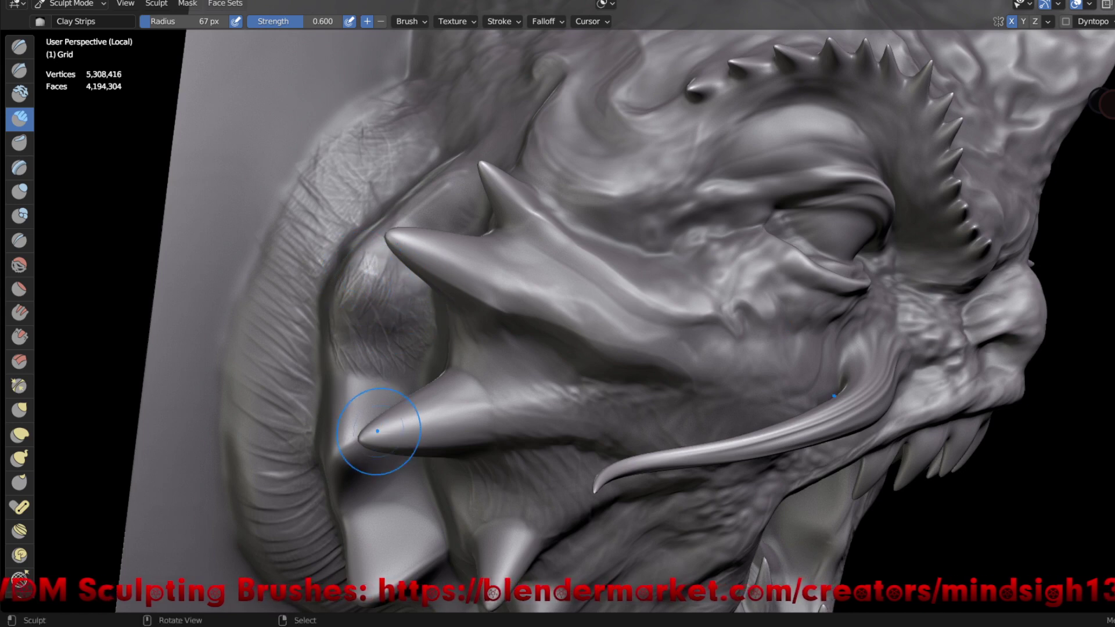
- Lay clay strips around the nostril bumps and up across the cheek
{"action": "middle_click_drag", "start_coordinate": [364, 423], "coordinate": [491, 443]}
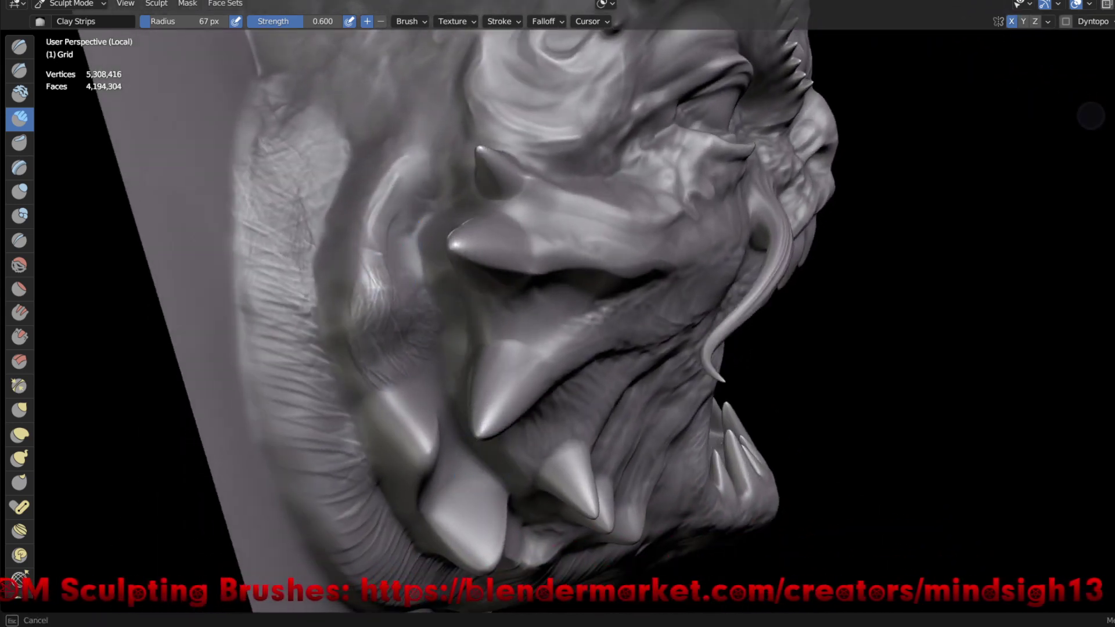
{"action": "left_click_drag", "start_coordinate": [412, 255], "coordinate": [395, 201]}
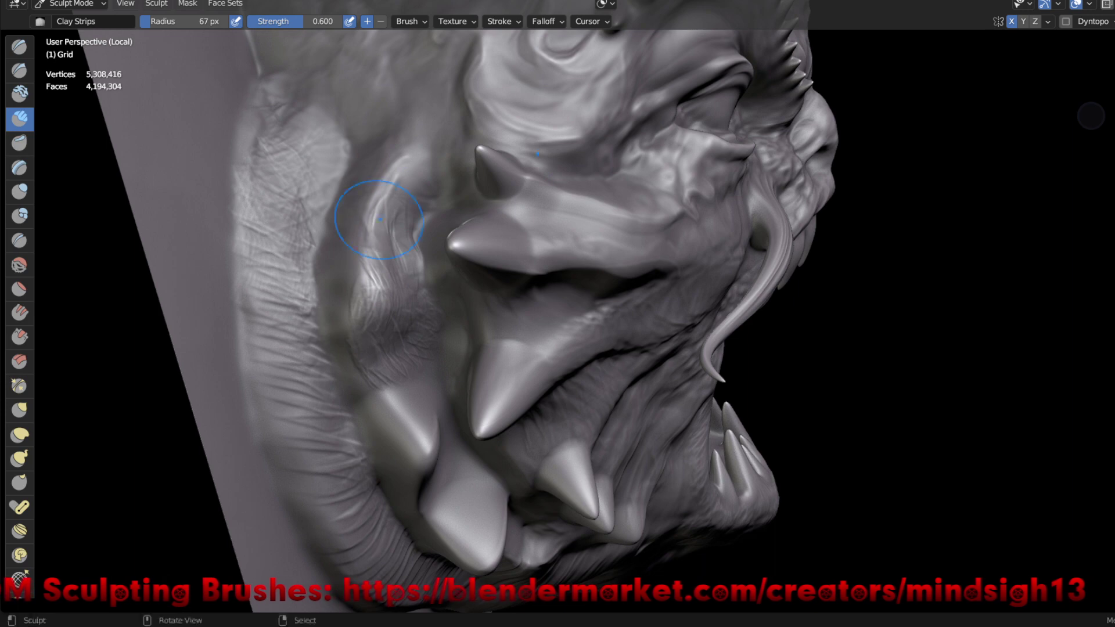
{"action": "mouse_move", "coordinate": [461, 189]}
{"action": "left_mouse_down"}
{"action": "mouse_move", "coordinate": [436, 161]}
{"action": "mouse_move", "coordinate": [399, 161]}
{"action": "mouse_move", "coordinate": [404, 171]}
{"action": "left_mouse_up"}
{"action": "mouse_move", "coordinate": [363, 273]}
{"action": "left_mouse_down"}
{"action": "mouse_move", "coordinate": [349, 354]}
{"action": "mouse_move", "coordinate": [397, 410]}
{"action": "left_mouse_up"}
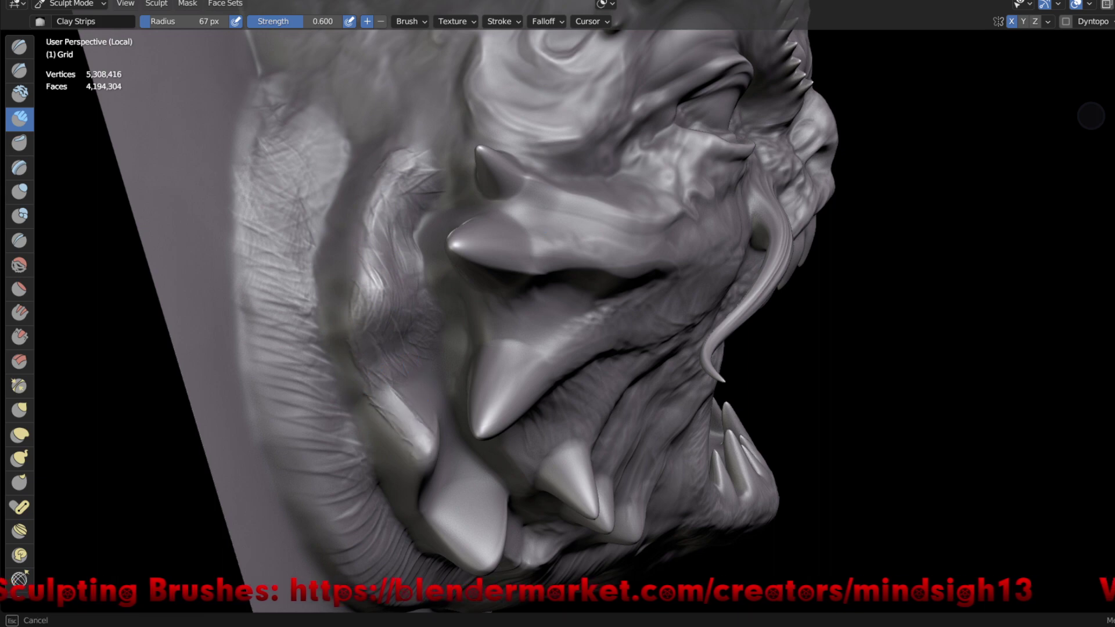
{"action": "left_click_drag", "start_coordinate": [409, 388], "coordinate": [411, 319]}
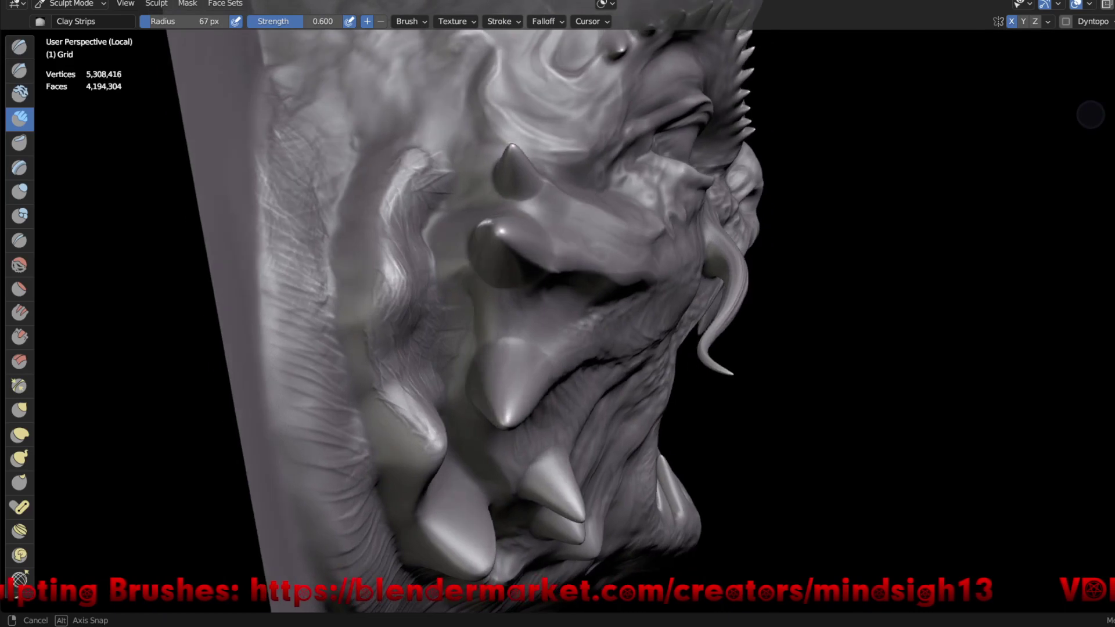
{"action": "middle_click_drag", "start_coordinate": [442, 348], "coordinate": [459, 330]}
{"action": "left_click_drag", "start_coordinate": [455, 343], "coordinate": [433, 351]}
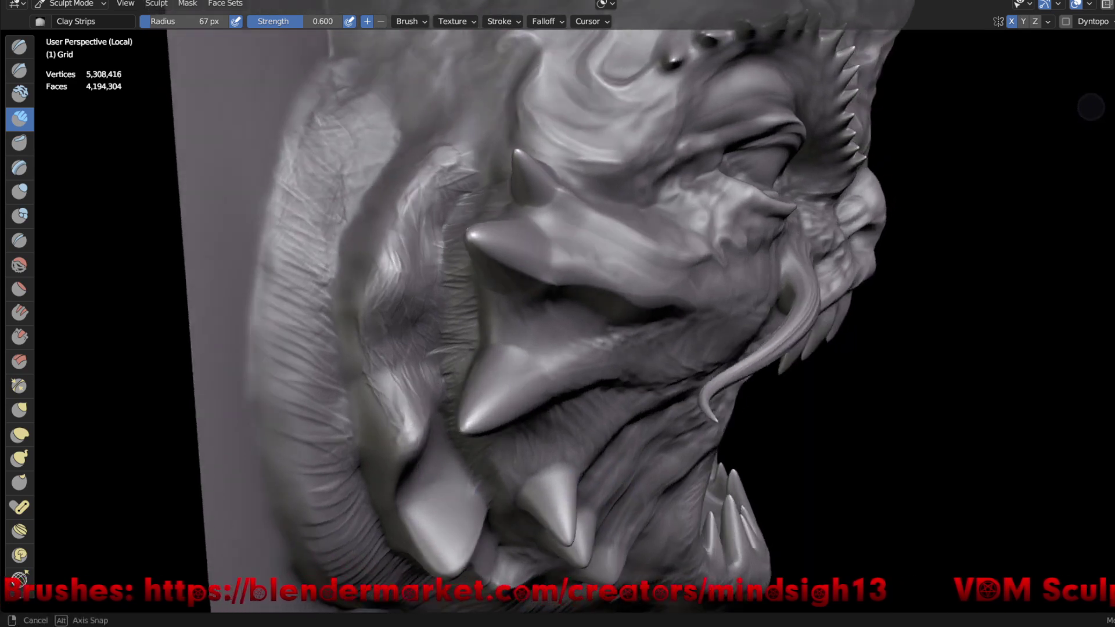
- Add a further Clay Strips stroke across the lower face
{"action": "middle_click_drag", "start_coordinate": [523, 407], "coordinate": [446, 514]}
{"action": "left_click_drag", "start_coordinate": [476, 487], "coordinate": [483, 494]}
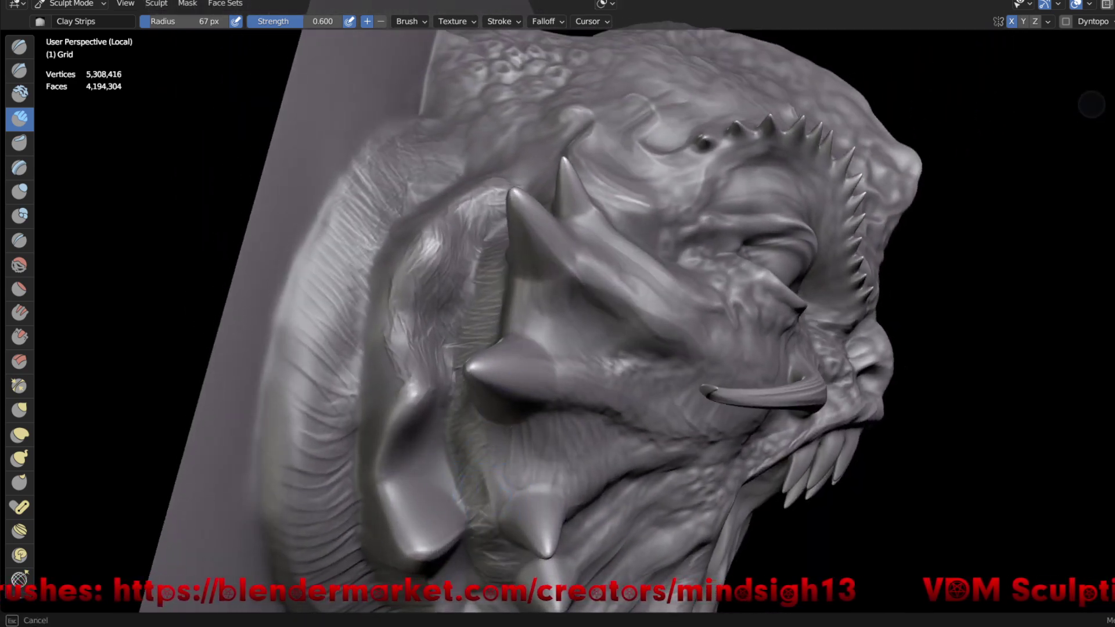
{"action": "scroll", "coordinate": [506, 464], "scroll_direction": "down", "scroll_amount": 5}
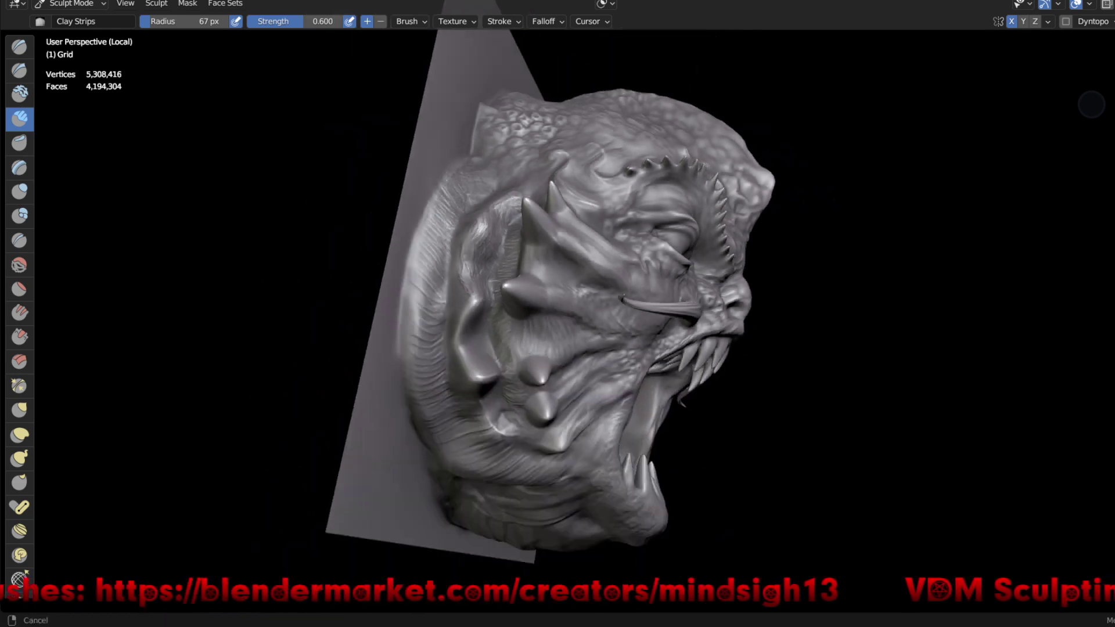
{"action": "mouse_move", "coordinate": [506, 465]}
{"action": "middle_mouse_down"}
{"action": "mouse_move", "coordinate": [581, 407]}
{"action": "mouse_move", "coordinate": [453, 383]}
{"action": "middle_mouse_up"}
{"action": "scroll", "coordinate": [453, 384], "scroll_direction": "up", "scroll_amount": 5}
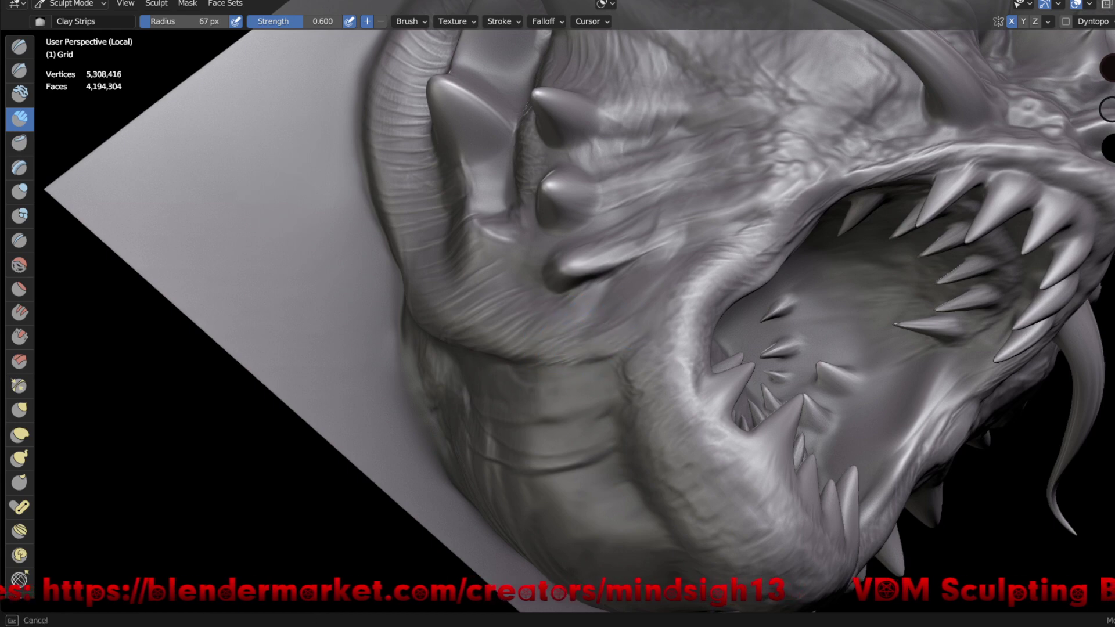
- Turn toward the snout, switch to Grab and pull the lower nostril downward
{"action": "middle_click_drag", "start_coordinate": [672, 284], "coordinate": [672, 284]}
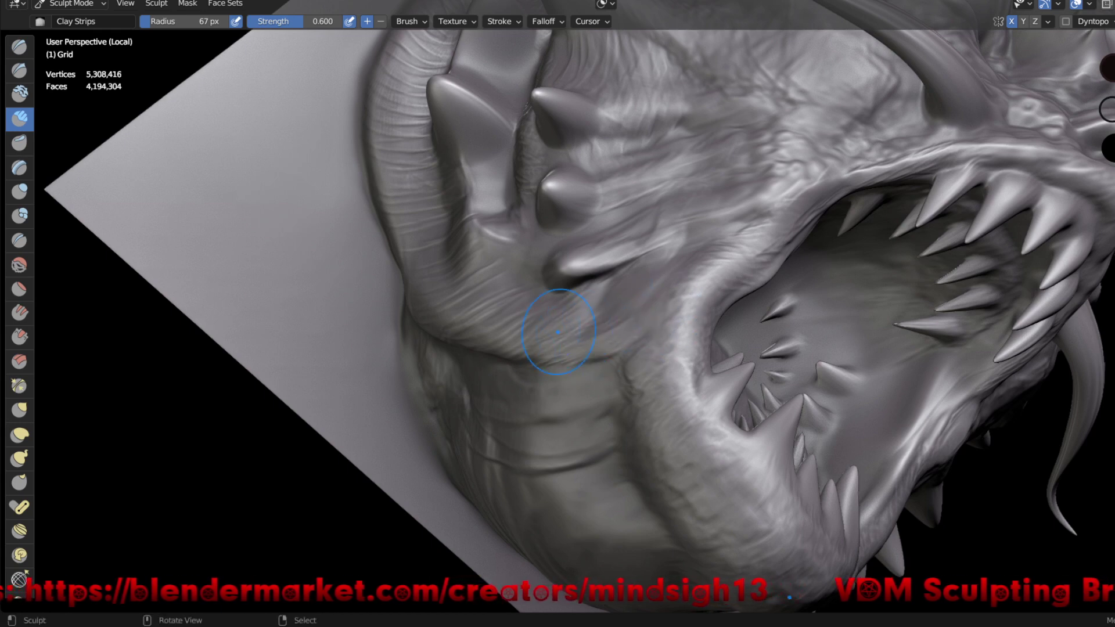
{"action": "mouse_move", "coordinate": [526, 344]}
{"action": "middle_mouse_down"}
{"action": "mouse_move", "coordinate": [668, 349]}
{"action": "mouse_move", "coordinate": [639, 302]}
{"action": "middle_mouse_up"}
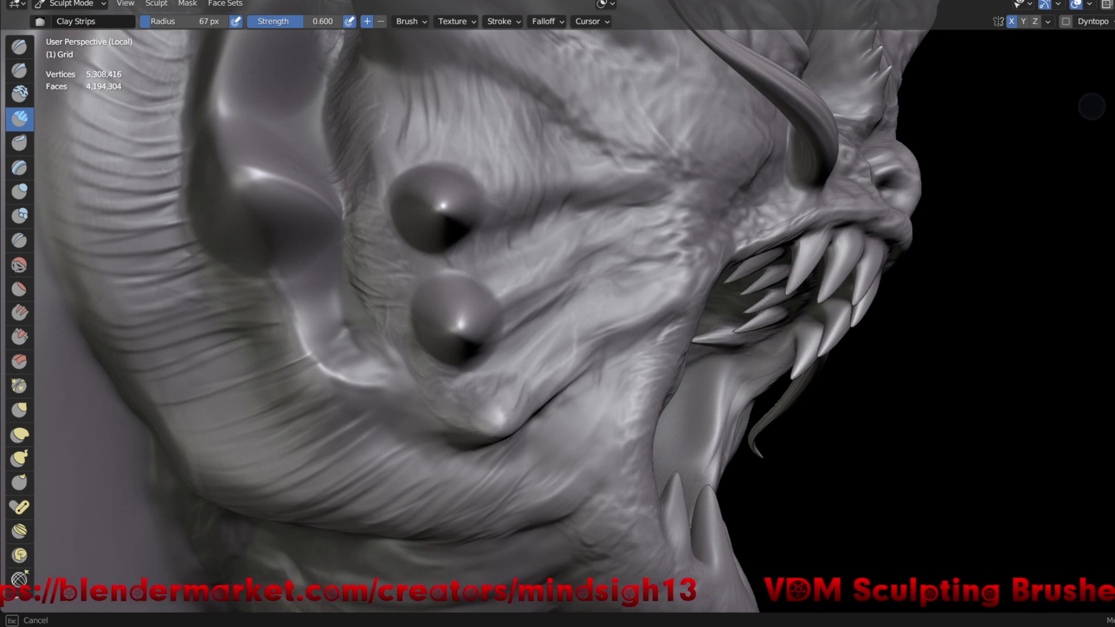
{"action": "middle_click_drag", "start_coordinate": [465, 304], "coordinate": [467, 304]}
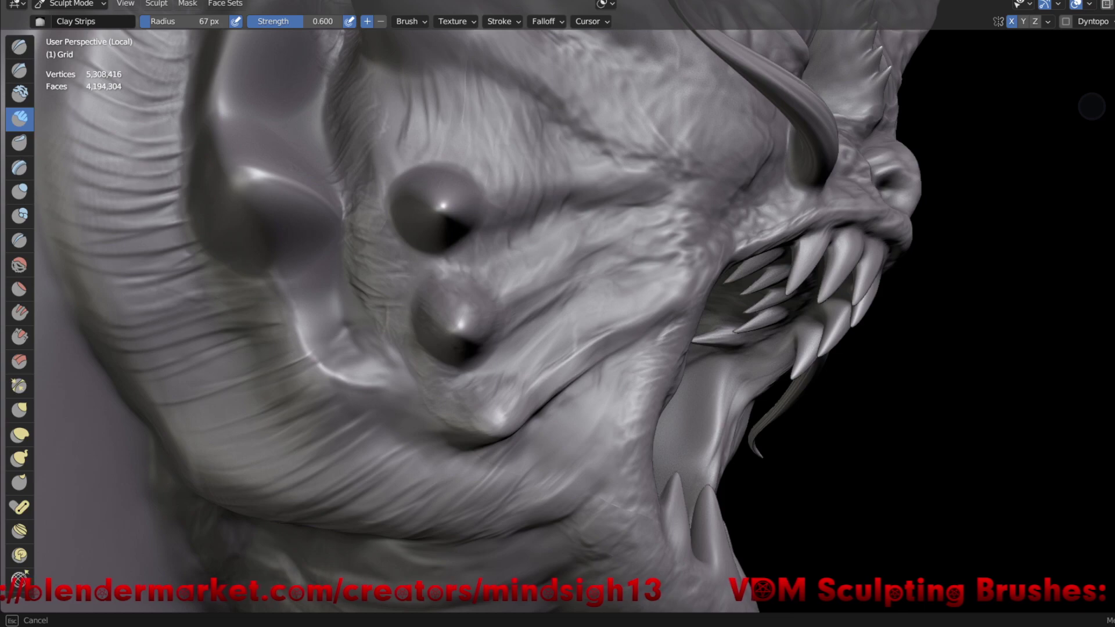
{"action": "middle_click_drag", "start_coordinate": [510, 349], "coordinate": [420, 335]}
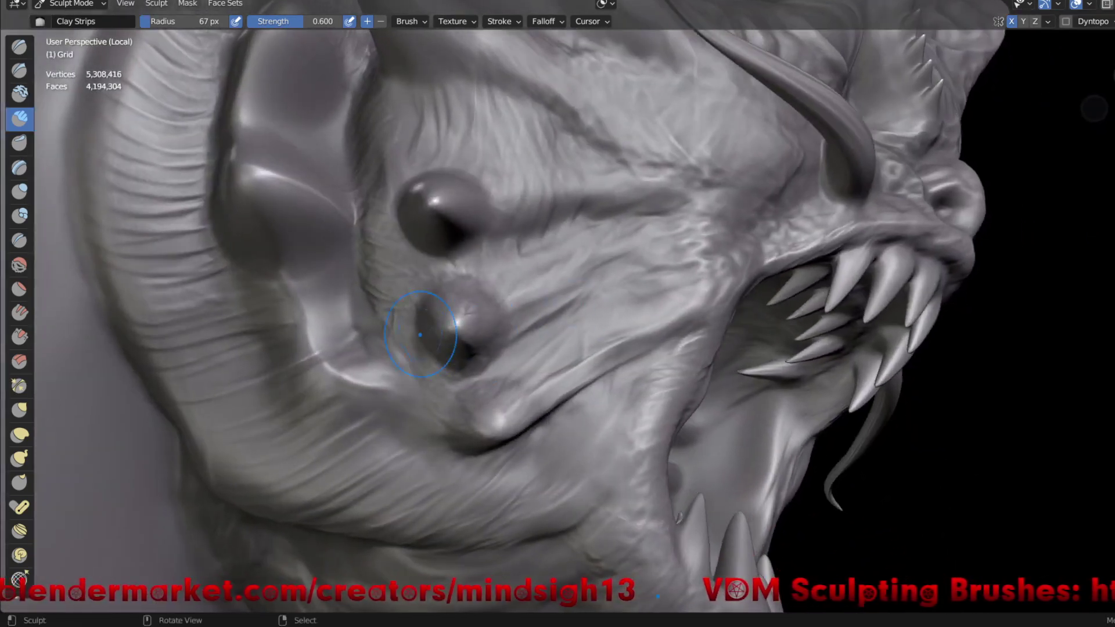
{"action": "key", "text": "g"}
{"action": "left_click_drag", "start_coordinate": [461, 324], "coordinate": [458, 381]}
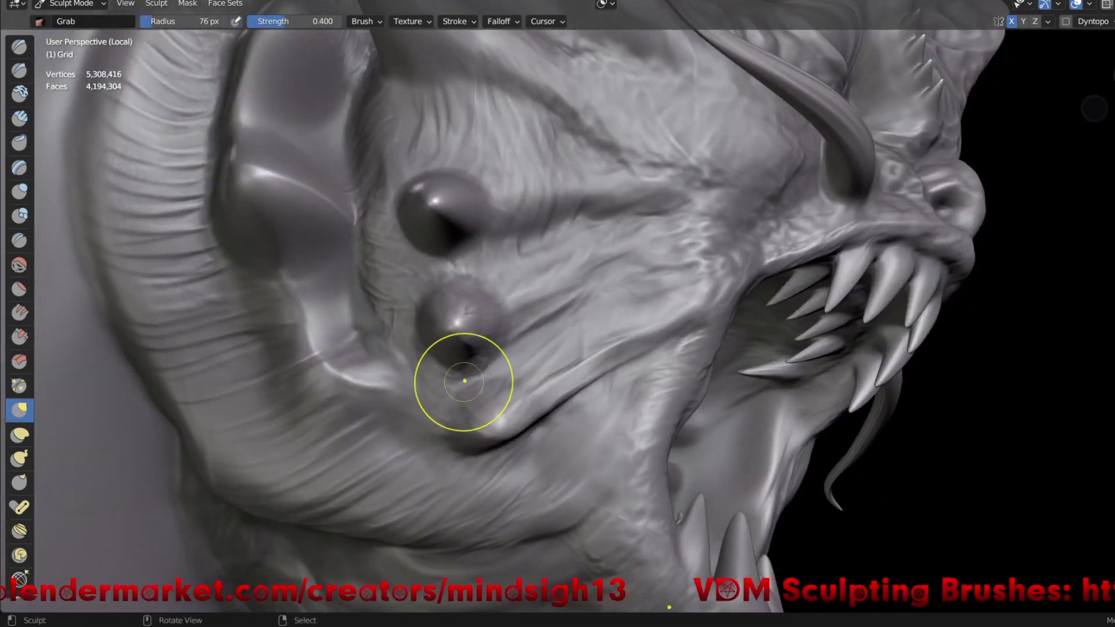
- Enlarge the Grab radius to 149 px and pull both nostril cones downward
{"action": "key", "text": "f"}
{"action": "left_click", "coordinate": [429, 359]}
{"action": "mouse_move", "coordinate": [428, 358]}
{"action": "middle_mouse_down"}
{"action": "mouse_move", "coordinate": [349, 302]}
{"action": "mouse_move", "coordinate": [388, 294]}
{"action": "middle_mouse_up"}
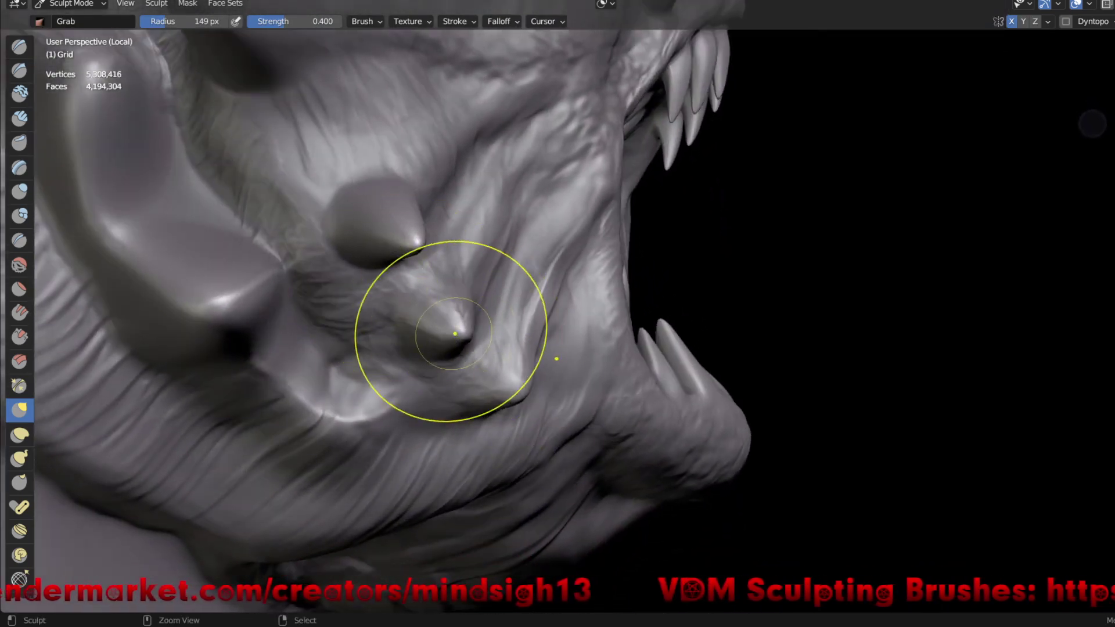
{"action": "left_click_drag", "start_coordinate": [465, 335], "coordinate": [480, 350]}
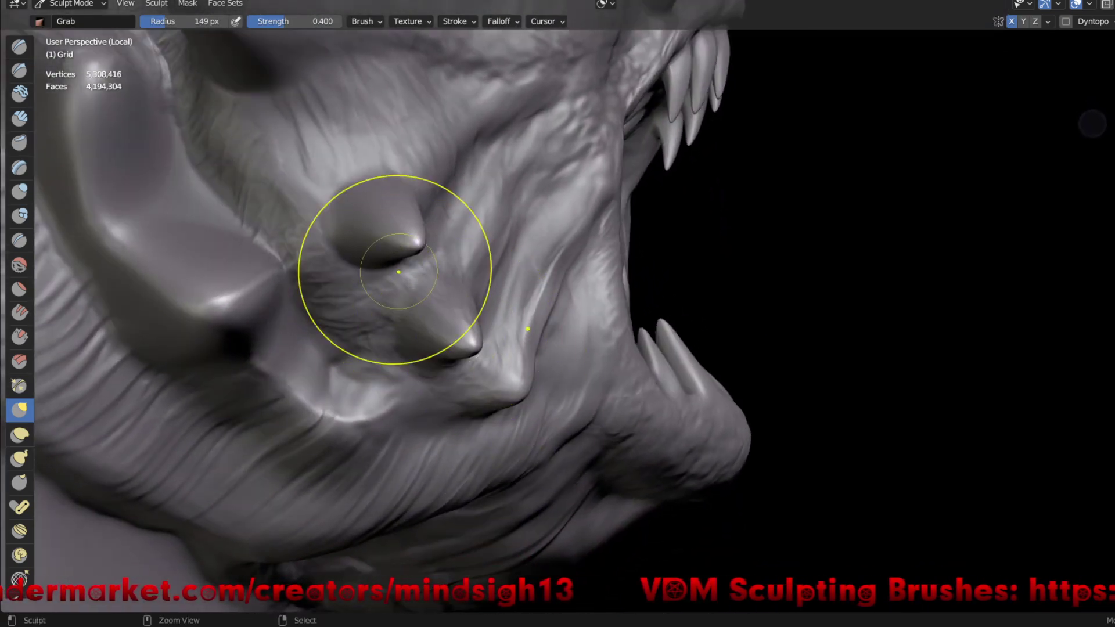
{"action": "left_click_drag", "start_coordinate": [419, 242], "coordinate": [429, 247]}
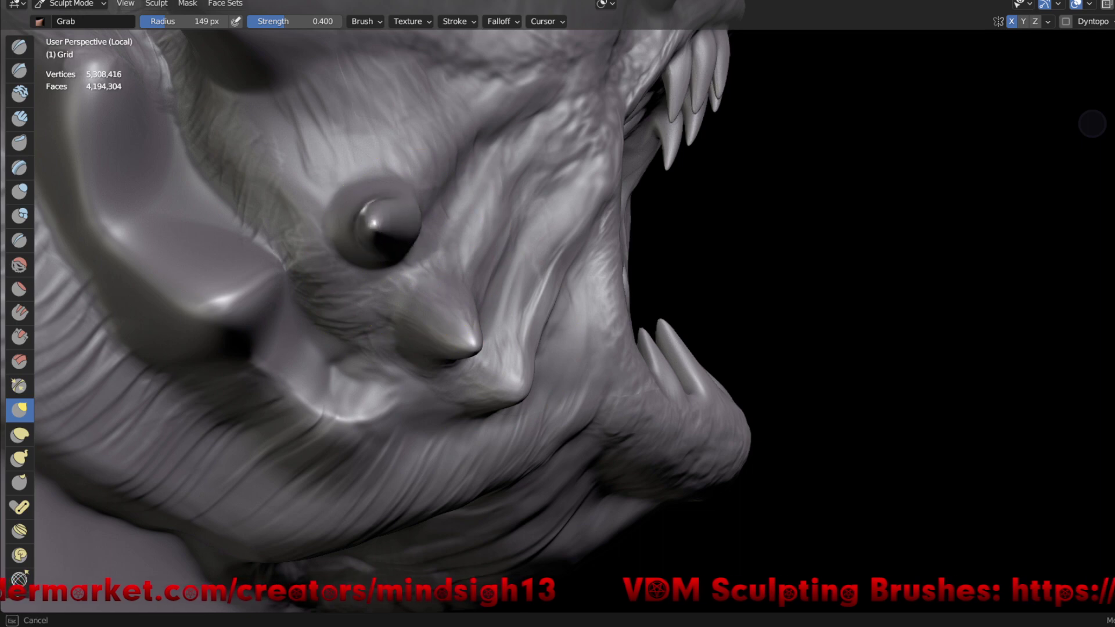
{"action": "left_click_drag", "start_coordinate": [428, 247], "coordinate": [413, 323]}
- Shape the nostril cone, jaw region and spike above the big cone
{"action": "mouse_move", "coordinate": [413, 323]}
{"action": "middle_mouse_down"}
{"action": "mouse_move", "coordinate": [523, 325]}
{"action": "mouse_move", "coordinate": [374, 391]}
{"action": "middle_mouse_up"}
{"action": "scroll", "coordinate": [391, 391], "scroll_direction": "up", "scroll_amount": 3}
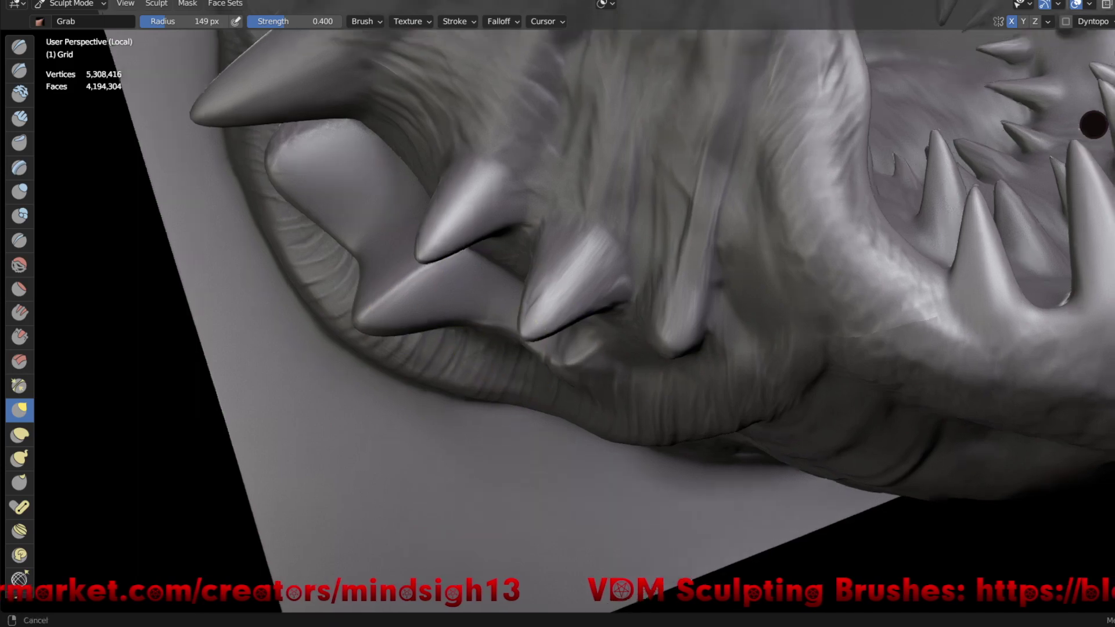
{"action": "scroll", "coordinate": [462, 388], "scroll_direction": "down", "scroll_amount": 3}
{"action": "mouse_move", "coordinate": [535, 385]}
{"action": "middle_mouse_down"}
{"action": "mouse_move", "coordinate": [560, 485]}
{"action": "mouse_move", "coordinate": [581, 476]}
{"action": "mouse_move", "coordinate": [498, 286]}
{"action": "middle_mouse_up"}
{"action": "left_click_drag", "start_coordinate": [497, 287], "coordinate": [535, 311]}
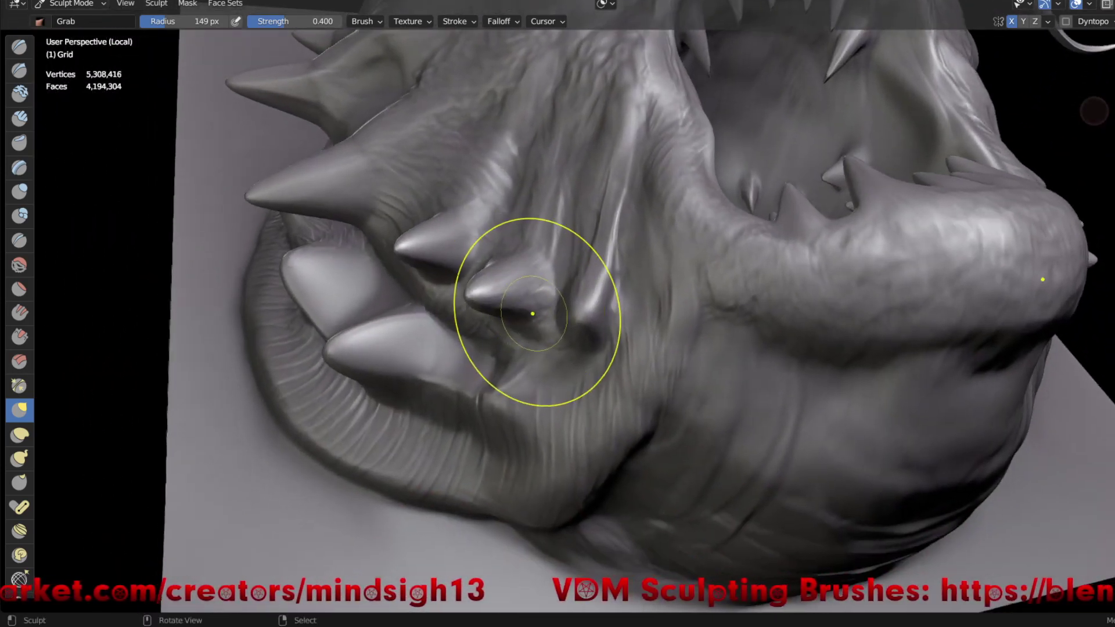
{"action": "left_click_drag", "start_coordinate": [436, 286], "coordinate": [445, 291]}
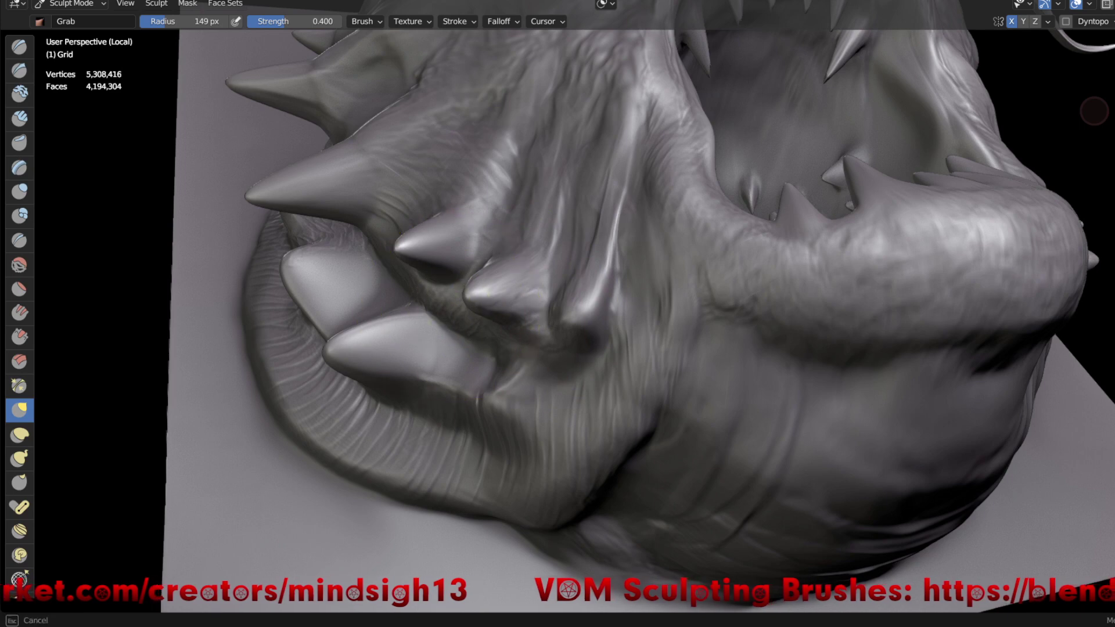
{"action": "mouse_move", "coordinate": [386, 262]}
{"action": "left_mouse_down"}
{"action": "mouse_move", "coordinate": [377, 245]}
{"action": "mouse_move", "coordinate": [366, 256]}
{"action": "left_mouse_up"}
{"action": "left_click_drag", "start_coordinate": [361, 162], "coordinate": [375, 148]}
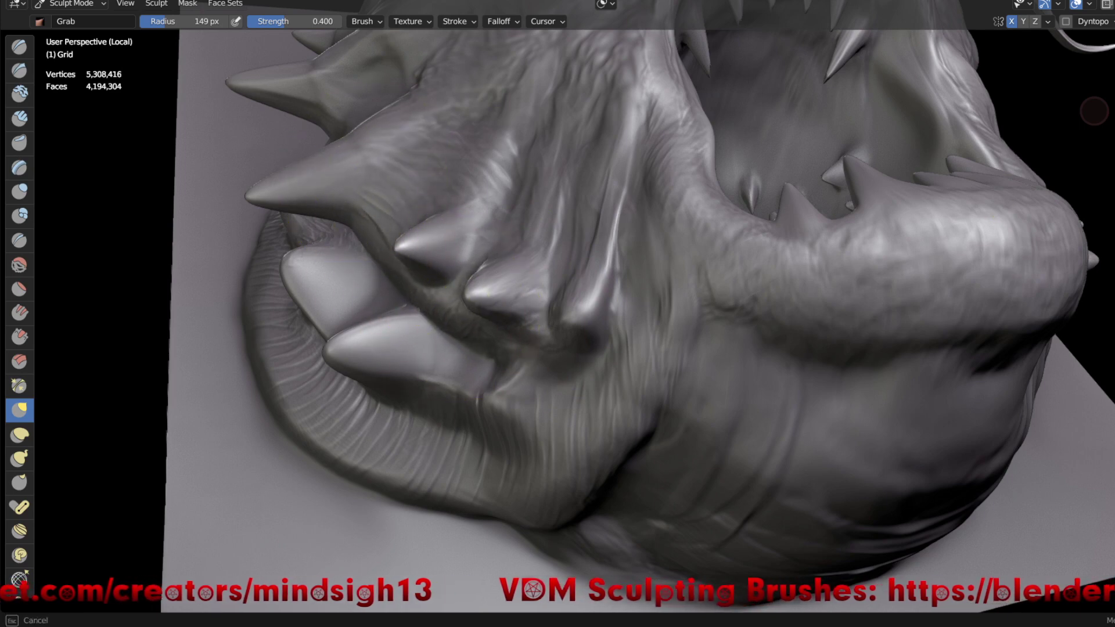
- Shrink the Grab radius to 92 px and reshape the cheek fold below the eye bulb
{"action": "middle_click_drag", "start_coordinate": [435, 336], "coordinate": [373, 236]}
{"action": "mouse_move", "coordinate": [374, 236]}
{"action": "left_mouse_down"}
{"action": "mouse_move", "coordinate": [363, 244]}
{"action": "mouse_move", "coordinate": [418, 224]}
{"action": "left_mouse_up"}
{"action": "key", "text": "f"}
{"action": "left_click", "coordinate": [386, 263]}
{"action": "mouse_move", "coordinate": [351, 256]}
{"action": "left_mouse_down"}
{"action": "mouse_move", "coordinate": [433, 308]}
{"action": "mouse_move", "coordinate": [491, 316]}
{"action": "mouse_move", "coordinate": [466, 331]}
{"action": "mouse_move", "coordinate": [460, 304]}
{"action": "mouse_move", "coordinate": [447, 331]}
{"action": "mouse_move", "coordinate": [524, 346]}
{"action": "mouse_move", "coordinate": [530, 379]}
{"action": "mouse_move", "coordinate": [580, 359]}
{"action": "left_mouse_up"}
{"action": "mouse_move", "coordinate": [581, 359]}
{"action": "left_mouse_down"}
{"action": "mouse_move", "coordinate": [575, 350]}
{"action": "mouse_move", "coordinate": [580, 394]}
{"action": "mouse_move", "coordinate": [680, 349]}
{"action": "left_mouse_up"}
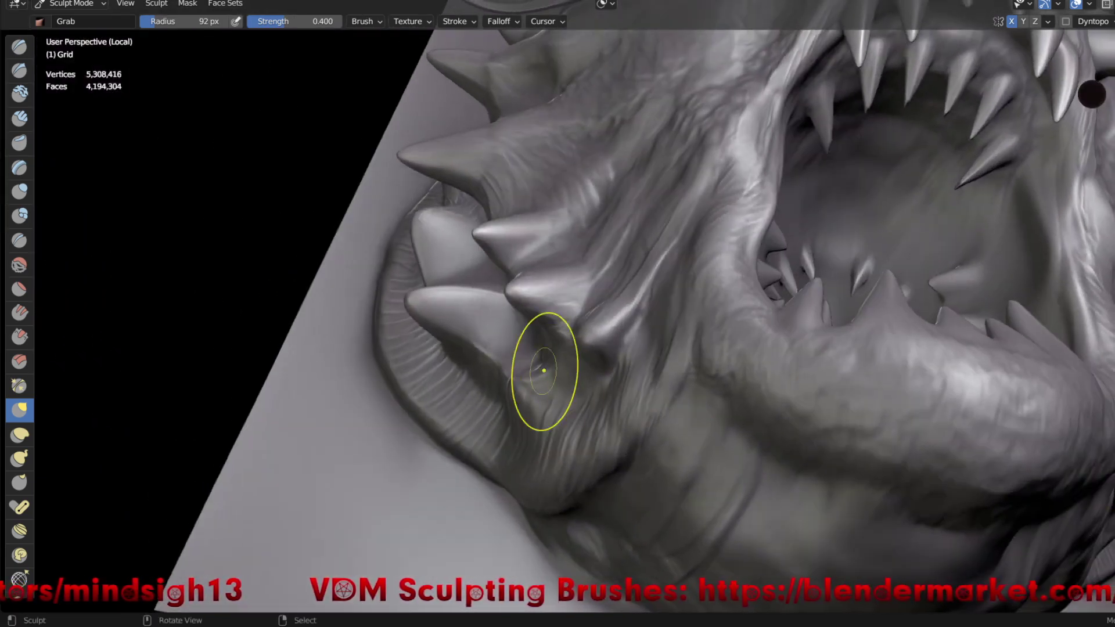
{"action": "mouse_move", "coordinate": [543, 358]}
{"action": "left_mouse_down"}
{"action": "mouse_move", "coordinate": [568, 391]}
{"action": "mouse_move", "coordinate": [495, 360]}
{"action": "mouse_move", "coordinate": [566, 441]}
{"action": "mouse_move", "coordinate": [535, 411]}
{"action": "mouse_move", "coordinate": [543, 373]}
{"action": "mouse_move", "coordinate": [598, 399]}
{"action": "mouse_move", "coordinate": [600, 366]}
{"action": "mouse_move", "coordinate": [560, 348]}
{"action": "mouse_move", "coordinate": [552, 323]}
{"action": "mouse_move", "coordinate": [511, 284]}
{"action": "left_mouse_up"}
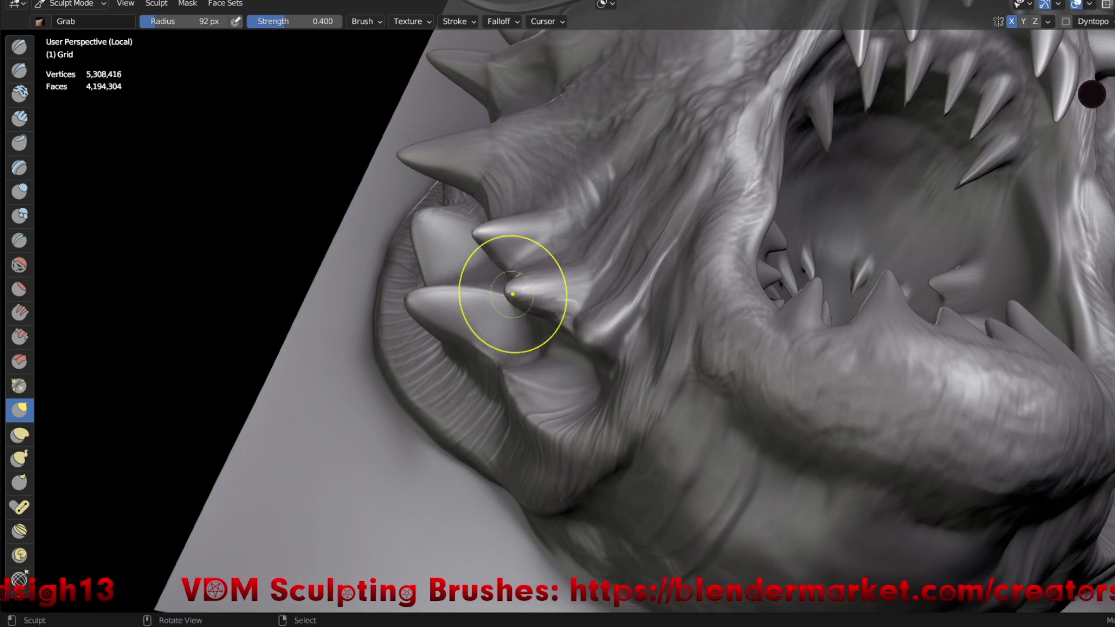
- With Grab, reshape the spiky lip fold, horn tip, horn base and cheek
{"action": "left_click_drag", "start_coordinate": [500, 302], "coordinate": [398, 319]}
{"action": "mouse_move", "coordinate": [398, 319]}
{"action": "middle_mouse_down"}
{"action": "mouse_move", "coordinate": [639, 291]}
{"action": "mouse_move", "coordinate": [535, 284]}
{"action": "middle_mouse_up"}
{"action": "left_click_drag", "start_coordinate": [575, 270], "coordinate": [483, 293]}
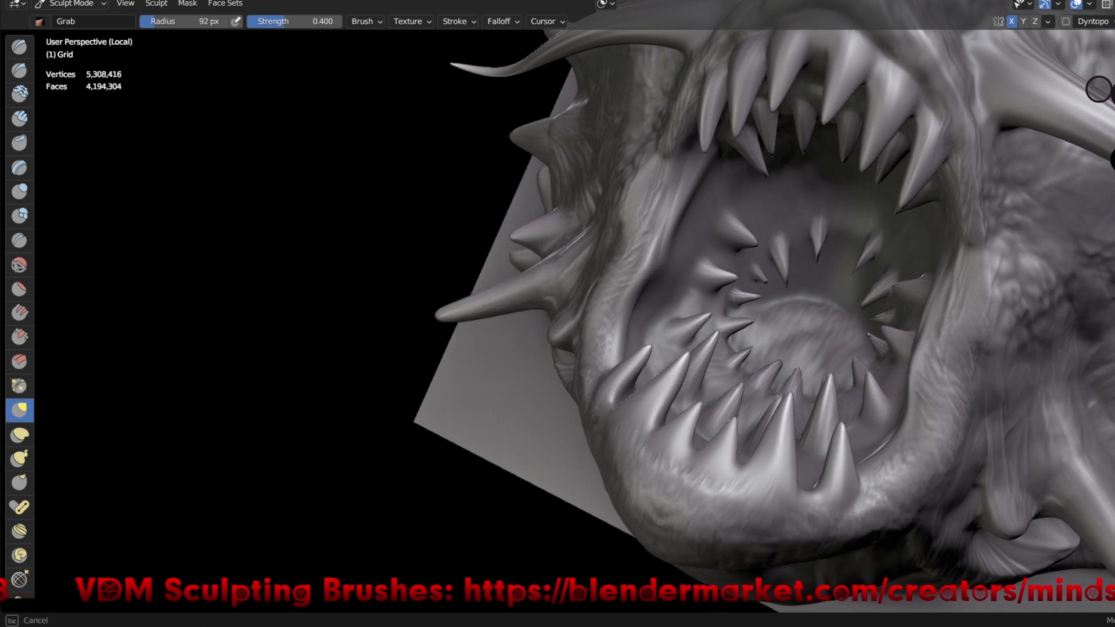
{"action": "left_click_drag", "start_coordinate": [433, 313], "coordinate": [401, 323]}
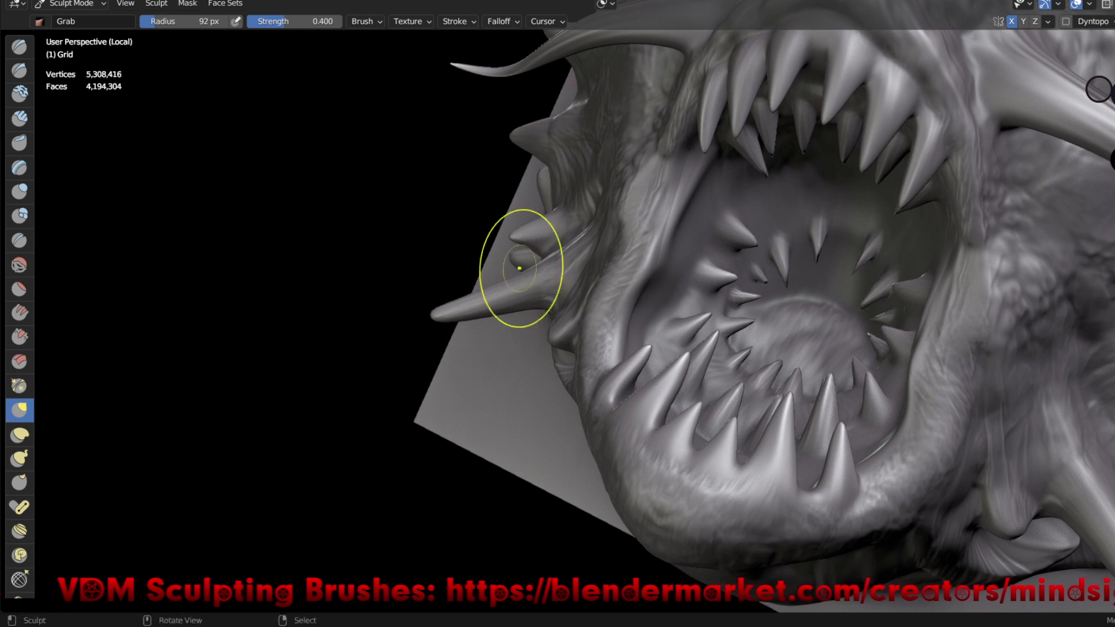
{"action": "middle_click_drag", "start_coordinate": [511, 284], "coordinate": [447, 321]}
{"action": "left_click_drag", "start_coordinate": [447, 321], "coordinate": [423, 323]}
{"action": "left_click_drag", "start_coordinate": [511, 287], "coordinate": [597, 290]}
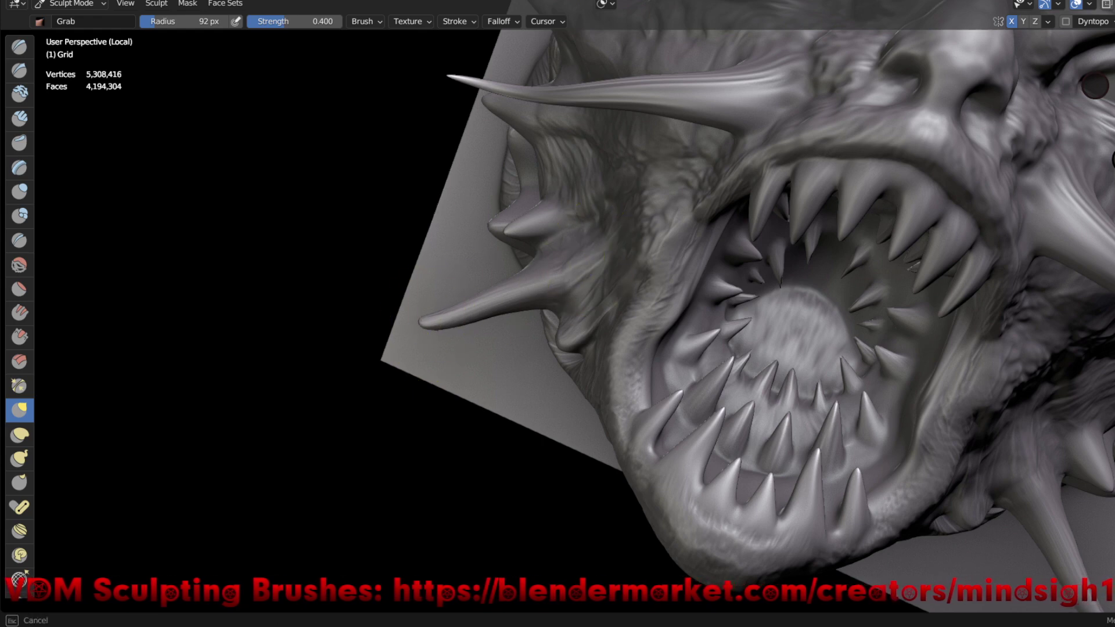
{"action": "mouse_move", "coordinate": [629, 219]}
{"action": "left_mouse_down"}
{"action": "mouse_move", "coordinate": [625, 203]}
{"action": "mouse_move", "coordinate": [617, 285]}
{"action": "left_mouse_up"}
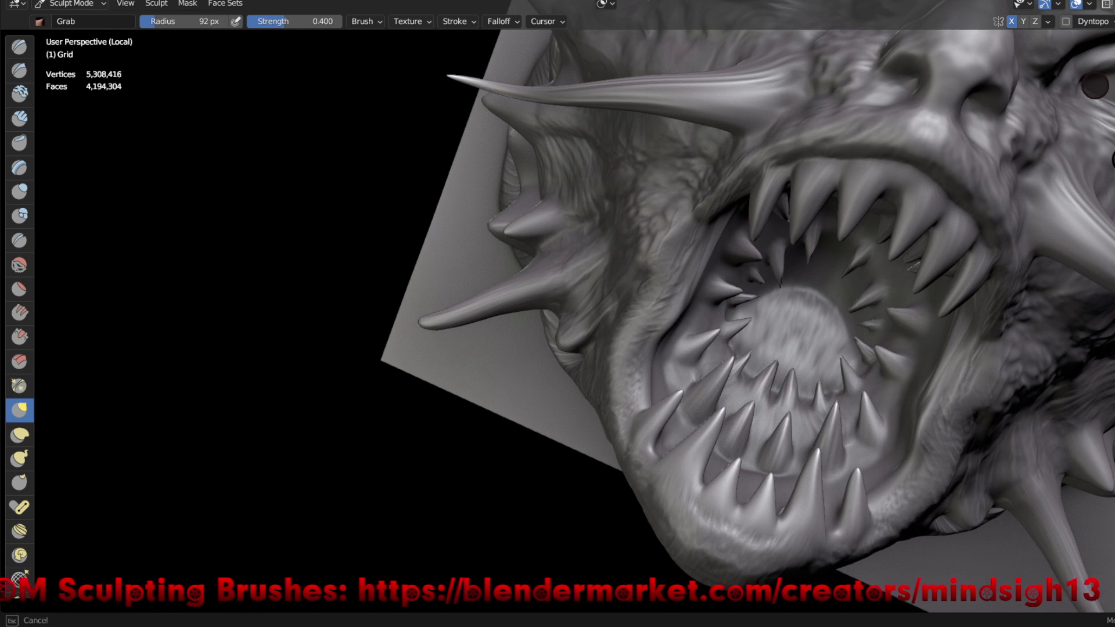
- Nudge the horn slightly while working around to a front view of the mouth
{"action": "scroll", "coordinate": [488, 407], "scroll_direction": "down", "scroll_amount": 6}
{"action": "middle_click_drag", "start_coordinate": [490, 498], "coordinate": [516, 464]}
{"action": "mouse_move", "coordinate": [1095, 86]}
{"action": "middle_mouse_down"}
{"action": "mouse_move", "coordinate": [1098, 133]}
{"action": "mouse_move", "coordinate": [1096, 92]}
{"action": "middle_mouse_up"}
{"action": "middle_click_drag", "start_coordinate": [664, 318], "coordinate": [490, 303], "text": "ctrl"}
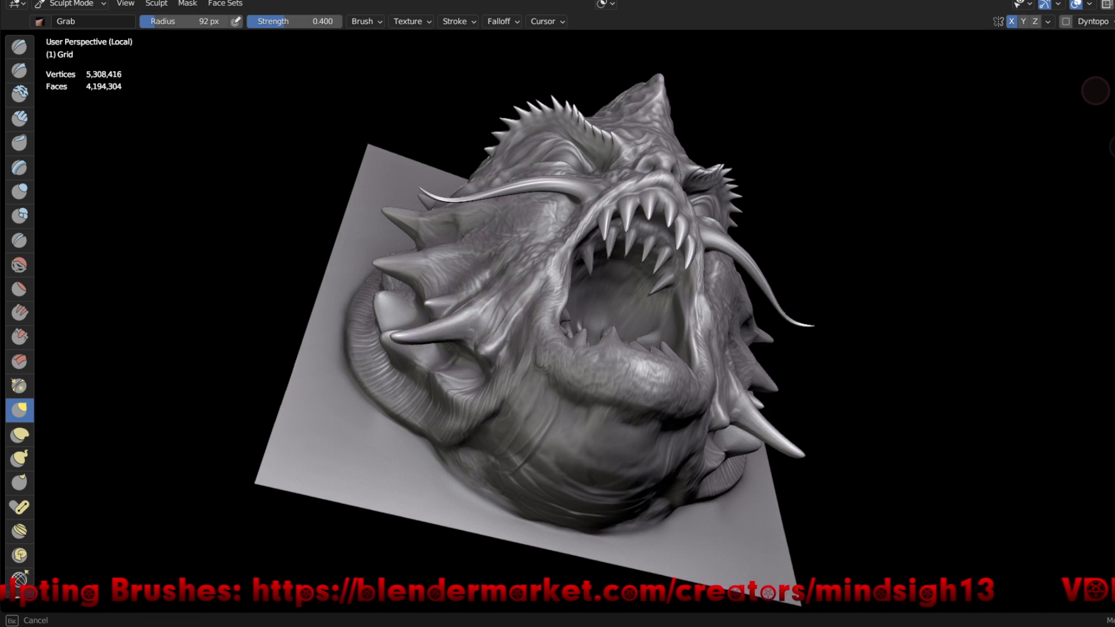
{"action": "left_click_drag", "start_coordinate": [465, 313], "coordinate": [450, 324]}
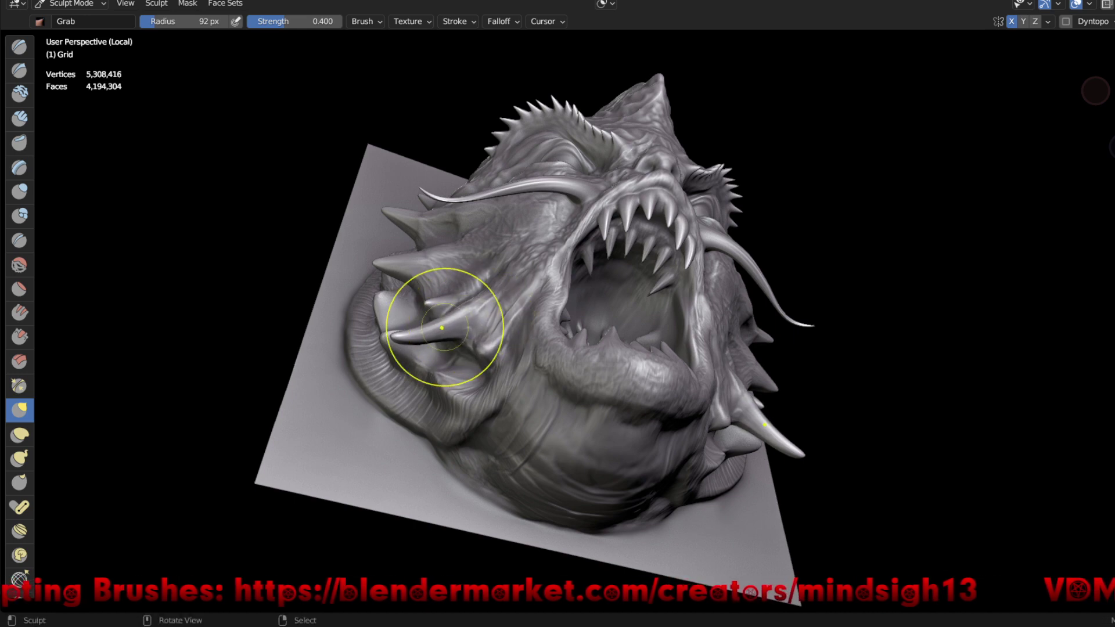
{"action": "mouse_move", "coordinate": [772, 286]}
{"action": "middle_mouse_down"}
{"action": "mouse_move", "coordinate": [817, 386]}
{"action": "mouse_move", "coordinate": [801, 377]}
{"action": "middle_mouse_up"}
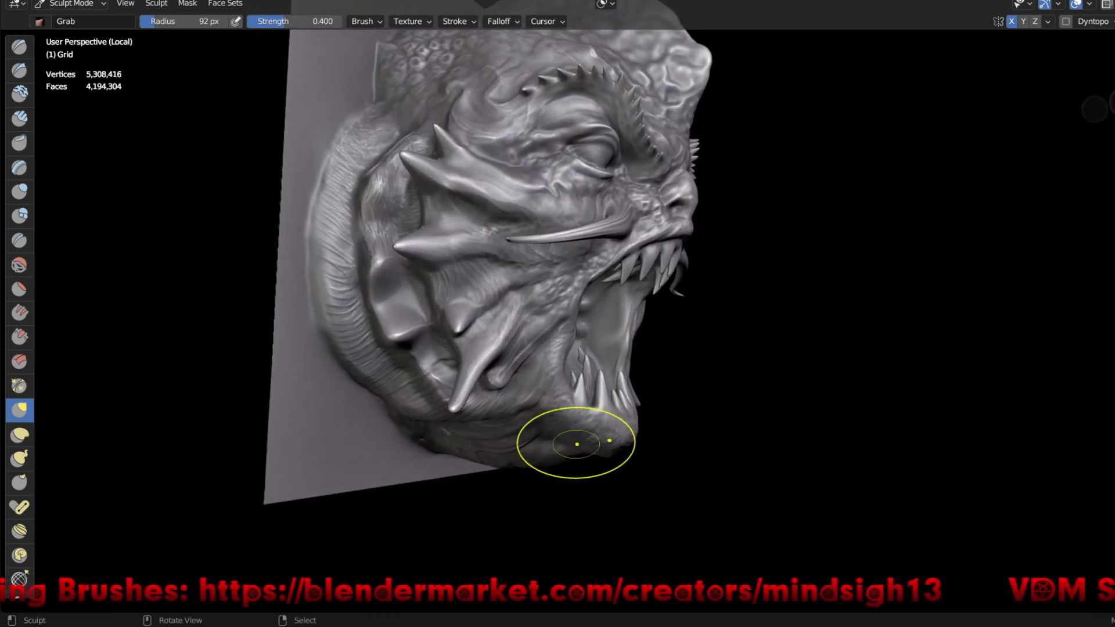
{"action": "middle_click_drag", "start_coordinate": [573, 443], "coordinate": [617, 378]}
{"action": "mouse_move", "coordinate": [882, 419]}
{"action": "middle_mouse_down"}
{"action": "mouse_move", "coordinate": [672, 348]}
{"action": "mouse_move", "coordinate": [461, 406]}
{"action": "mouse_move", "coordinate": [461, 325]}
{"action": "mouse_move", "coordinate": [511, 348]}
{"action": "mouse_move", "coordinate": [666, 323]}
{"action": "mouse_move", "coordinate": [522, 325]}
{"action": "mouse_move", "coordinate": [682, 293]}
{"action": "middle_mouse_up"}
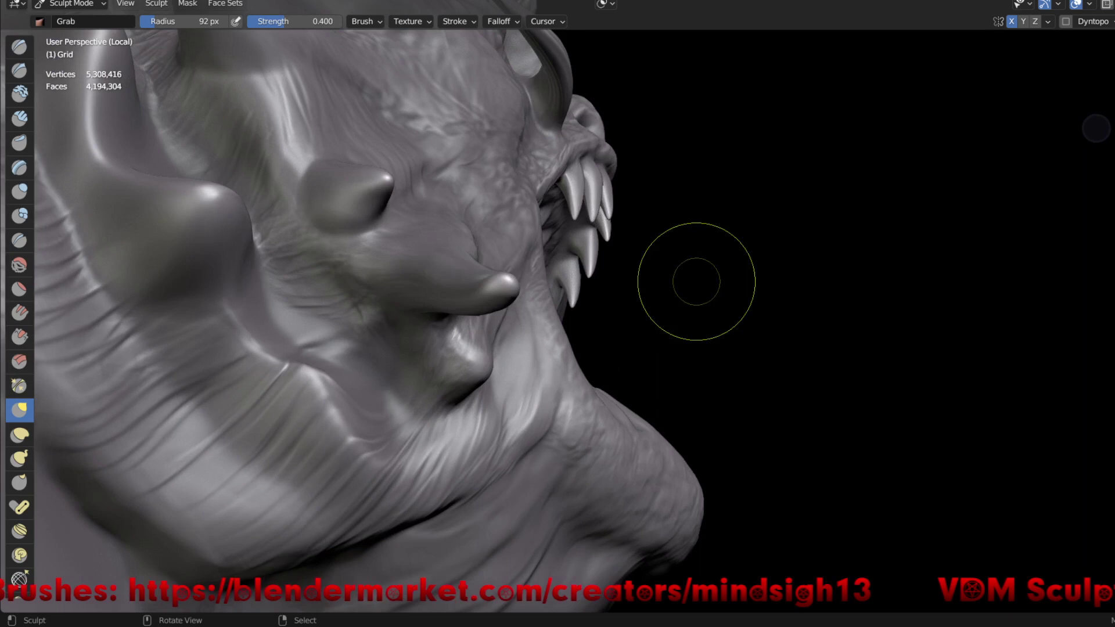
- Switch to Clay Strips and carve creases along the snout and cheek toward the small horn
{"action": "key", "text": "q"}
{"action": "left_click", "coordinate": [325, 364]}
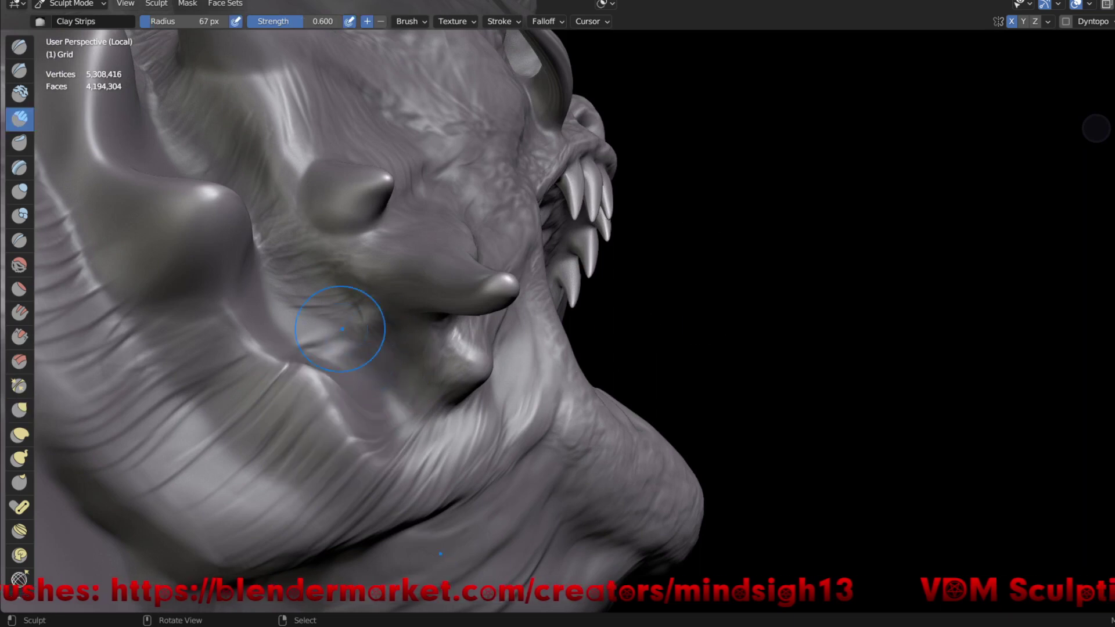
{"action": "left_click_drag", "start_coordinate": [349, 314], "coordinate": [354, 325]}
{"action": "left_click_drag", "start_coordinate": [331, 258], "coordinate": [241, 110]}
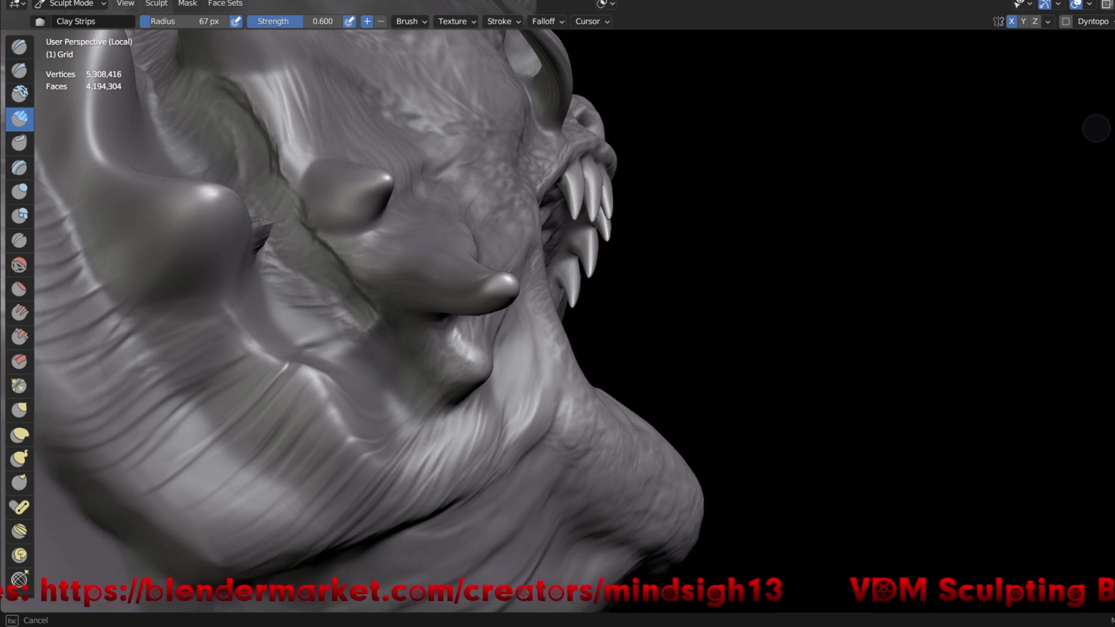
{"action": "left_click_drag", "start_coordinate": [334, 293], "coordinate": [377, 343]}
{"action": "left_click_drag", "start_coordinate": [430, 406], "coordinate": [416, 409]}
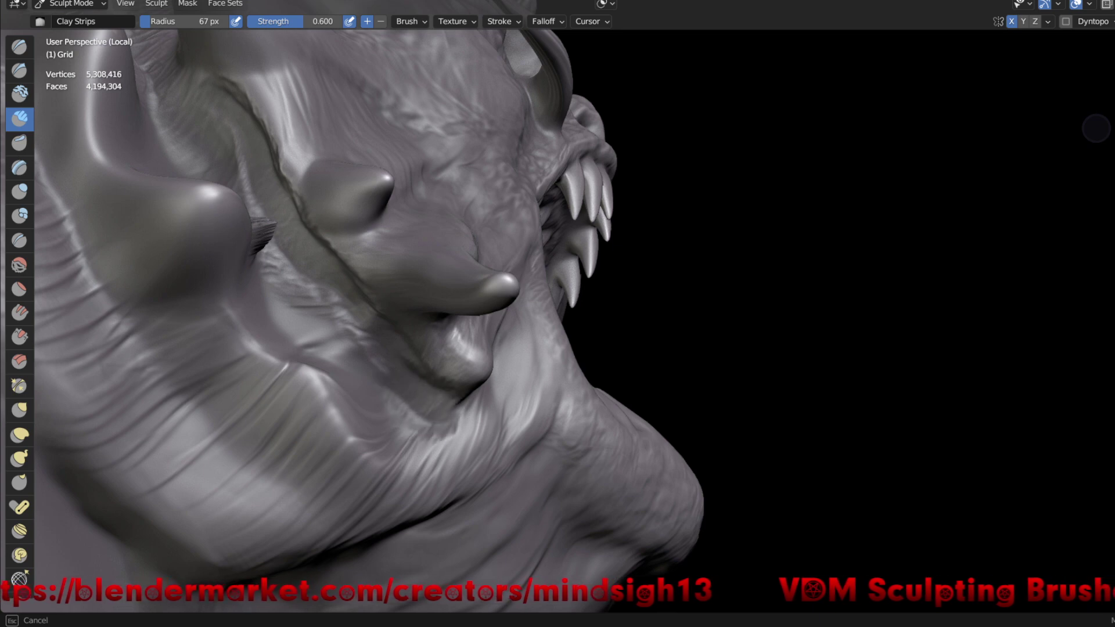
{"action": "mouse_move", "coordinate": [386, 331]}
{"action": "left_mouse_down"}
{"action": "mouse_move", "coordinate": [325, 336]}
{"action": "mouse_move", "coordinate": [313, 296]}
{"action": "mouse_move", "coordinate": [288, 267]}
{"action": "mouse_move", "coordinate": [305, 241]}
{"action": "mouse_move", "coordinate": [290, 209]}
{"action": "mouse_move", "coordinate": [314, 198]}
{"action": "mouse_move", "coordinate": [291, 192]}
{"action": "mouse_move", "coordinate": [269, 232]}
{"action": "left_mouse_up"}
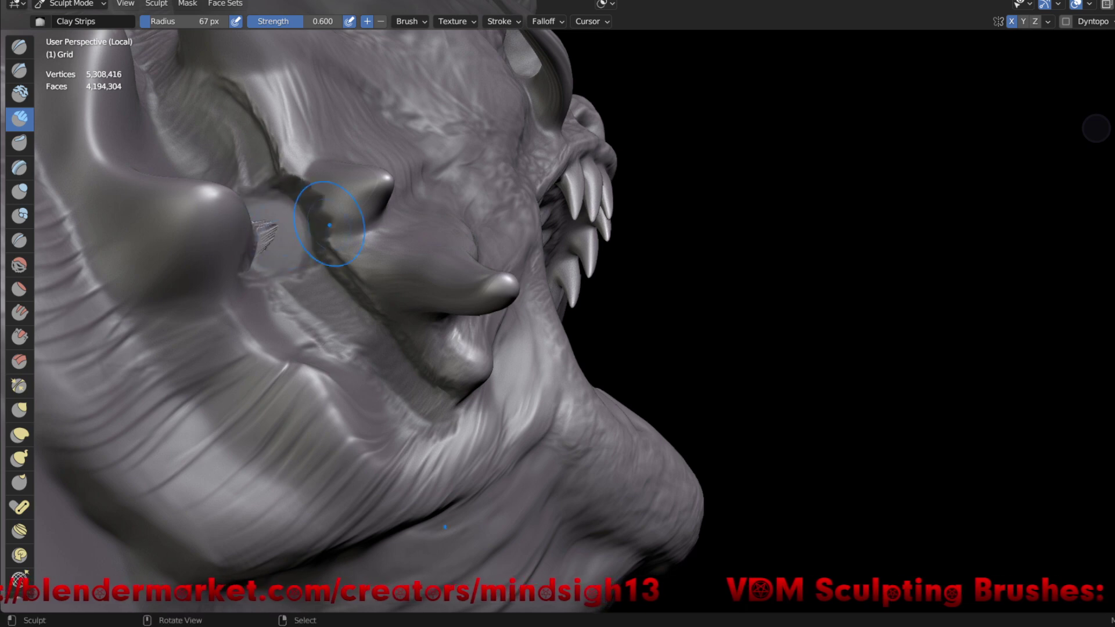
- Carve a darker fold into the surface near the toothed area
{"action": "middle_click_drag", "start_coordinate": [329, 225], "coordinate": [324, 349]}
{"action": "left_click_drag", "start_coordinate": [324, 349], "coordinate": [215, 305]}
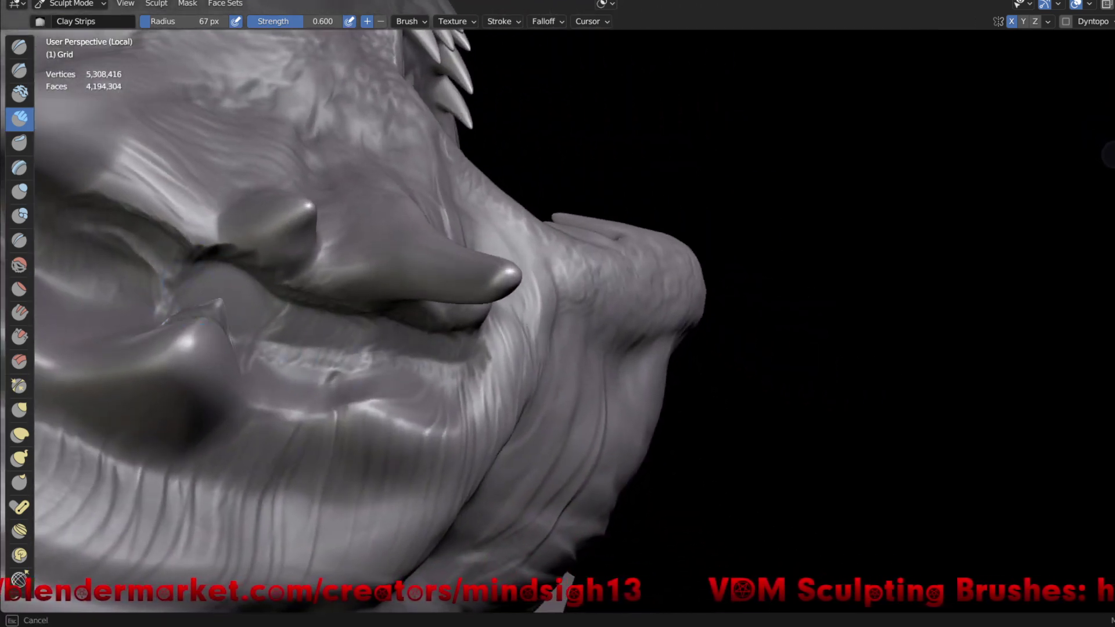
{"action": "mouse_move", "coordinate": [249, 294]}
{"action": "middle_mouse_down"}
{"action": "mouse_move", "coordinate": [431, 491]}
{"action": "mouse_move", "coordinate": [557, 407]}
{"action": "middle_mouse_up"}
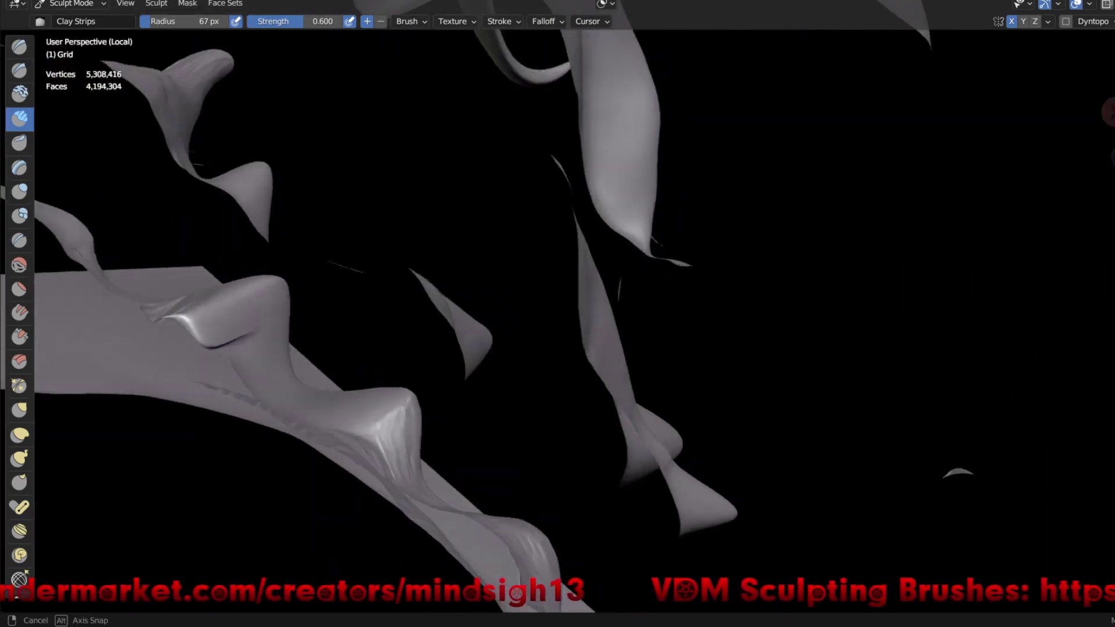
{"action": "middle_click_drag", "start_coordinate": [557, 407], "coordinate": [567, 403]}
{"action": "mouse_move", "coordinate": [129, 322]}
{"action": "middle_mouse_down"}
{"action": "mouse_move", "coordinate": [244, 290]}
{"action": "mouse_move", "coordinate": [735, 392]}
{"action": "middle_mouse_up"}
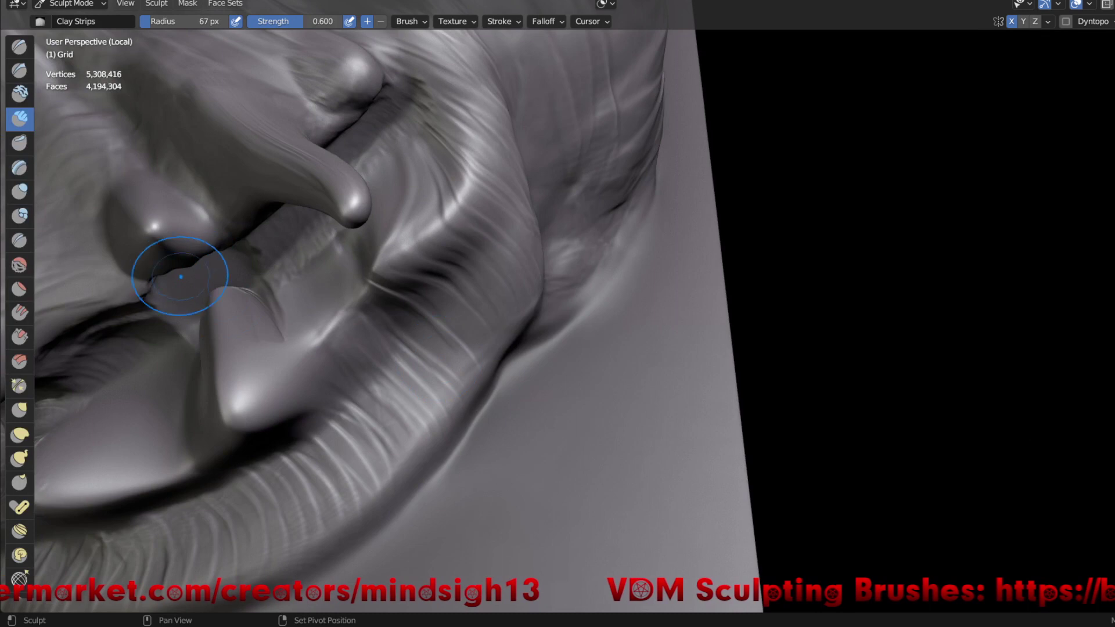
{"action": "left_click_drag", "start_coordinate": [181, 277], "coordinate": [255, 273]}
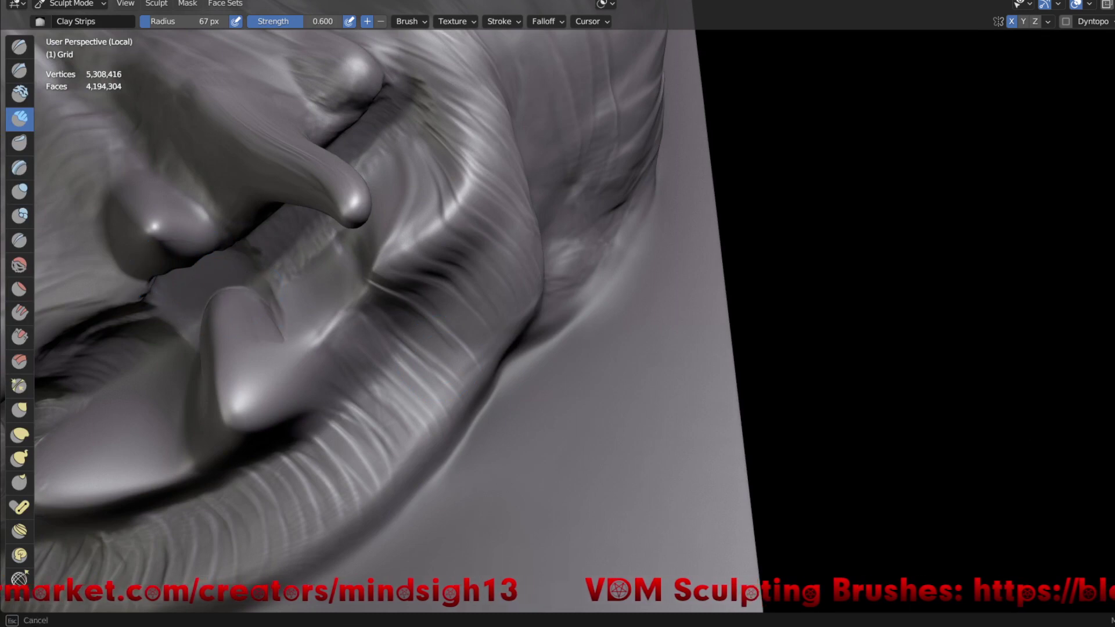
{"action": "left_click_drag", "start_coordinate": [250, 254], "coordinate": [251, 238]}
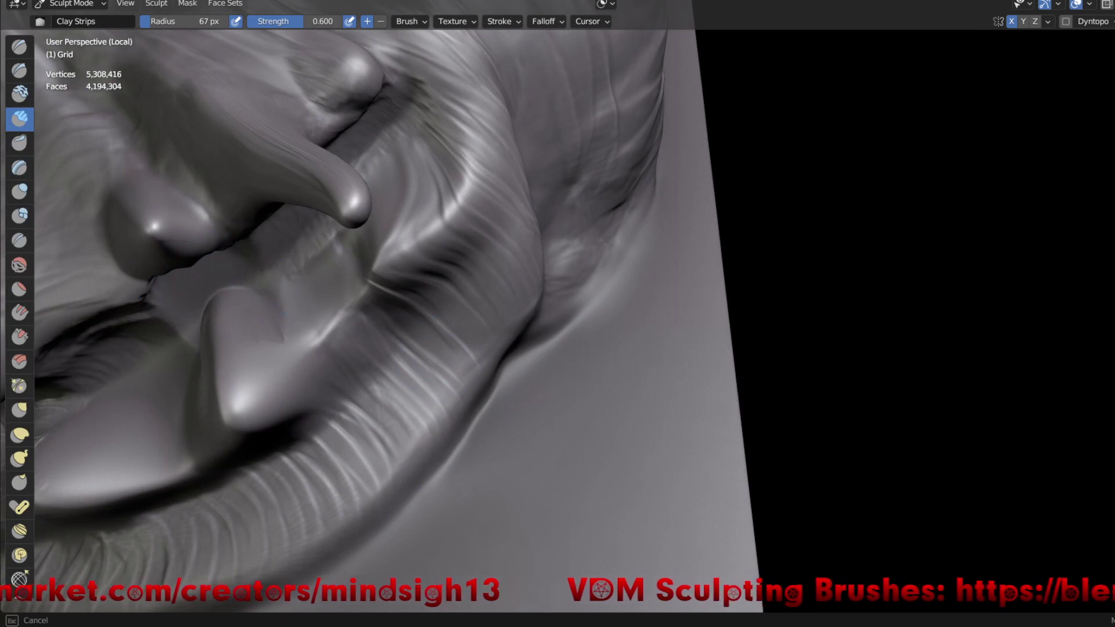
{"action": "left_click_drag", "start_coordinate": [332, 235], "coordinate": [302, 331]}
{"action": "mouse_move", "coordinate": [302, 331]}
{"action": "middle_mouse_down"}
{"action": "mouse_move", "coordinate": [523, 290]}
{"action": "mouse_move", "coordinate": [660, 286]}
{"action": "middle_mouse_up"}
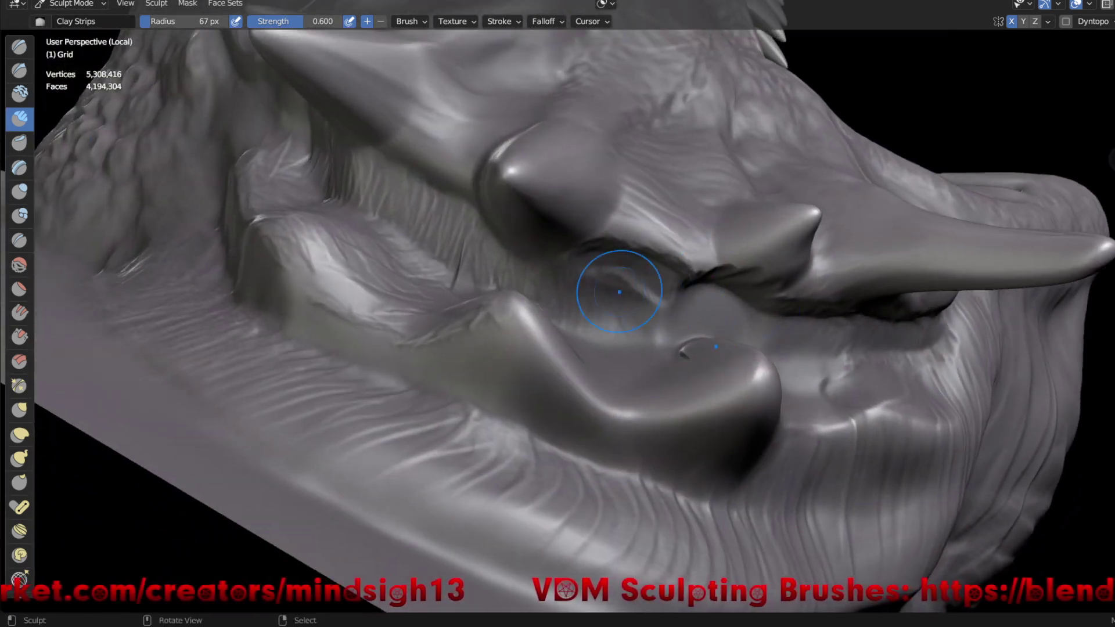
- Carve Clay Strips creases along the horn ridge, between the brow horns and above the lip fold
{"action": "mouse_move", "coordinate": [567, 281]}
{"action": "left_mouse_down"}
{"action": "mouse_move", "coordinate": [568, 268]}
{"action": "mouse_move", "coordinate": [552, 291]}
{"action": "mouse_move", "coordinate": [558, 273]}
{"action": "mouse_move", "coordinate": [453, 255]}
{"action": "mouse_move", "coordinate": [401, 221]}
{"action": "mouse_move", "coordinate": [363, 172]}
{"action": "mouse_move", "coordinate": [430, 238]}
{"action": "left_mouse_up"}
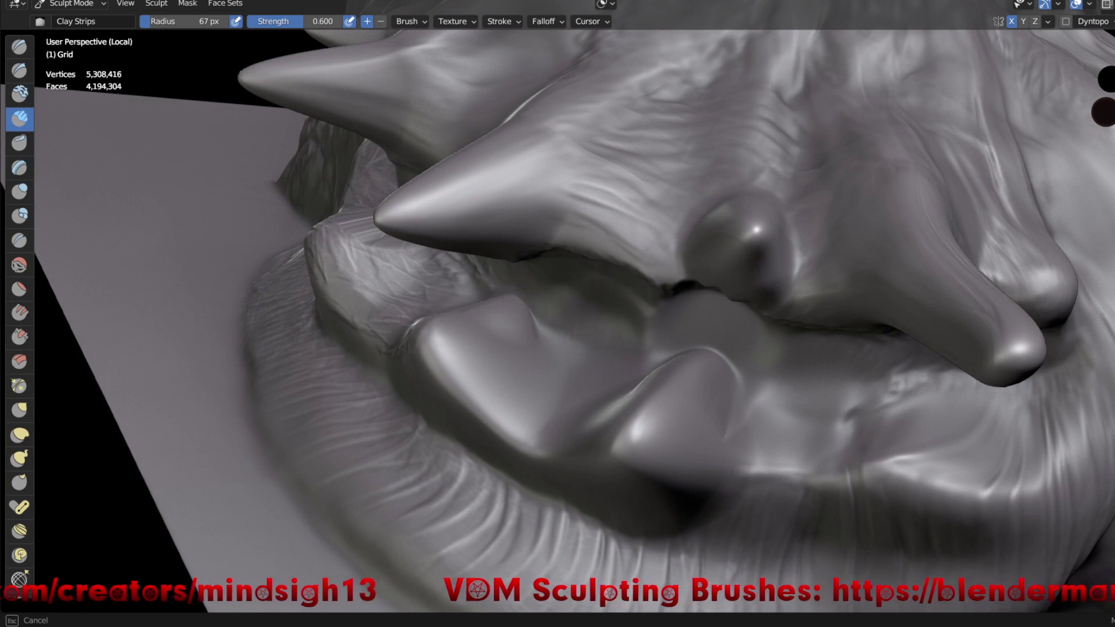
{"action": "mouse_move", "coordinate": [660, 351]}
{"action": "middle_mouse_down"}
{"action": "mouse_move", "coordinate": [727, 299]}
{"action": "mouse_move", "coordinate": [397, 229]}
{"action": "middle_mouse_up"}
{"action": "left_click_drag", "start_coordinate": [397, 229], "coordinate": [459, 256]}
{"action": "left_click_drag", "start_coordinate": [204, 82], "coordinate": [349, 128]}
{"action": "left_click_drag", "start_coordinate": [461, 211], "coordinate": [431, 236]}
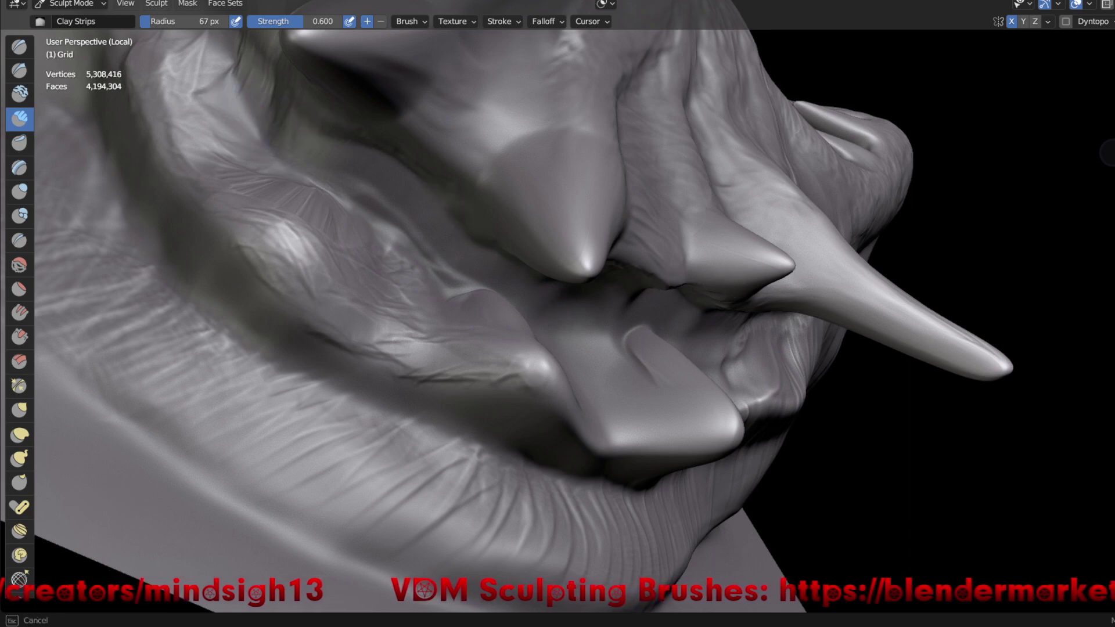
{"action": "mouse_move", "coordinate": [704, 295]}
{"action": "middle_mouse_down"}
{"action": "mouse_move", "coordinate": [768, 401]}
{"action": "mouse_move", "coordinate": [782, 486]}
{"action": "middle_mouse_up"}
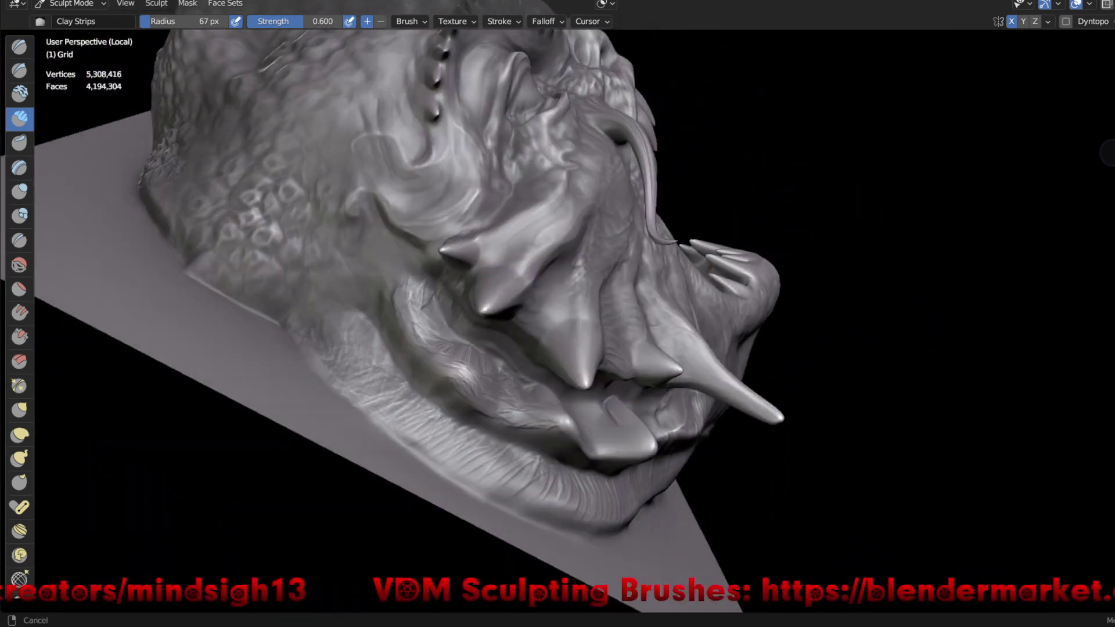
{"action": "mouse_move", "coordinate": [849, 419]}
{"action": "middle_mouse_down"}
{"action": "mouse_move", "coordinate": [877, 371]}
{"action": "mouse_move", "coordinate": [651, 429]}
{"action": "mouse_move", "coordinate": [569, 401]}
{"action": "mouse_move", "coordinate": [650, 261]}
{"action": "middle_mouse_up"}
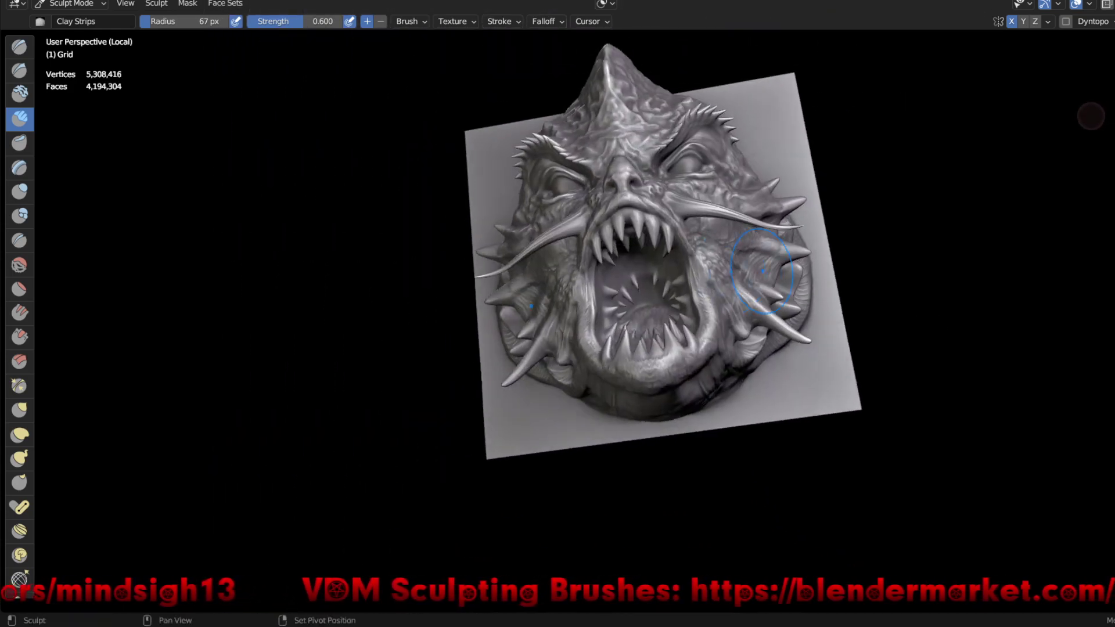
- Zoom in and build up Clay Strips texture on the cheek beside the long tusk
{"action": "middle_click_drag", "start_coordinate": [650, 262], "coordinate": [825, 325]}
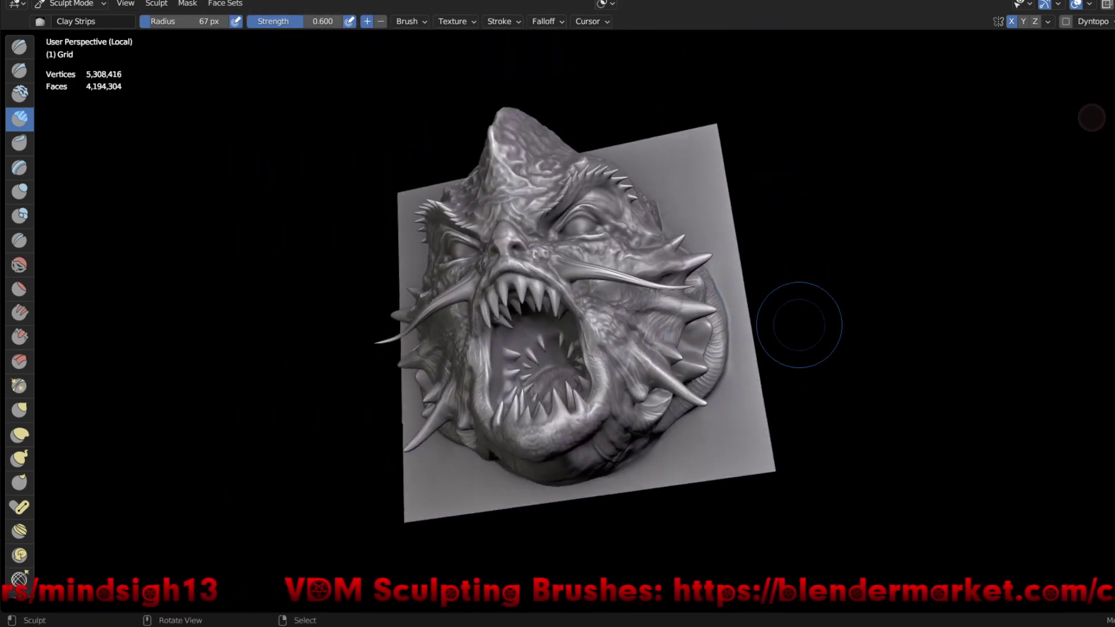
{"action": "middle_click_drag", "start_coordinate": [782, 363], "coordinate": [784, 314], "text": "ctrl"}
{"action": "mouse_move", "coordinate": [678, 482]}
{"action": "middle_mouse_down", "text": "ctrl"}
{"action": "mouse_move", "coordinate": [677, 465]}
{"action": "mouse_move", "coordinate": [510, 373]}
{"action": "middle_mouse_up", "text": "ctrl"}
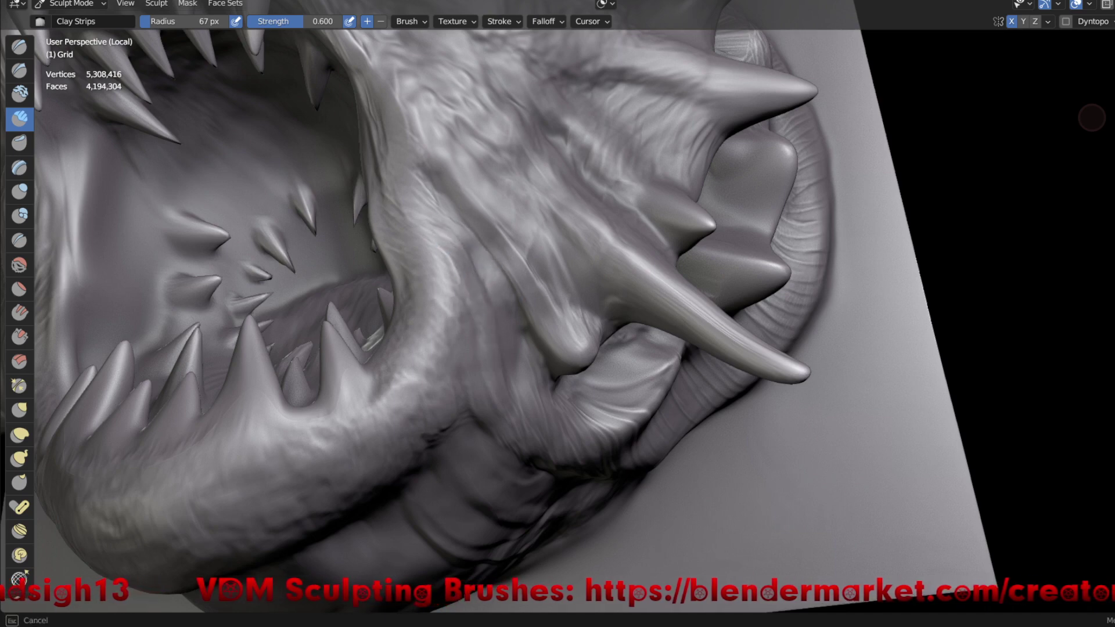
{"action": "mouse_move", "coordinate": [445, 236]}
{"action": "left_mouse_down"}
{"action": "mouse_move", "coordinate": [386, 137]}
{"action": "mouse_move", "coordinate": [403, 145]}
{"action": "mouse_move", "coordinate": [368, 79]}
{"action": "mouse_move", "coordinate": [453, 192]}
{"action": "left_mouse_up"}
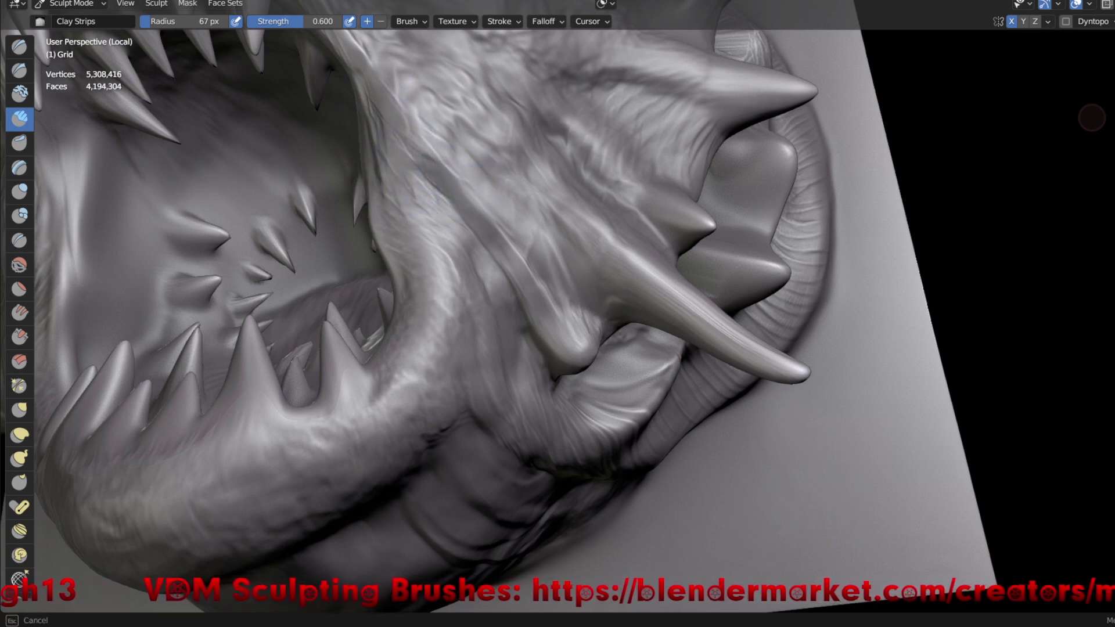
{"action": "mouse_move", "coordinate": [399, 74]}
{"action": "left_mouse_down"}
{"action": "mouse_move", "coordinate": [377, 79]}
{"action": "mouse_move", "coordinate": [423, 150]}
{"action": "left_mouse_up"}
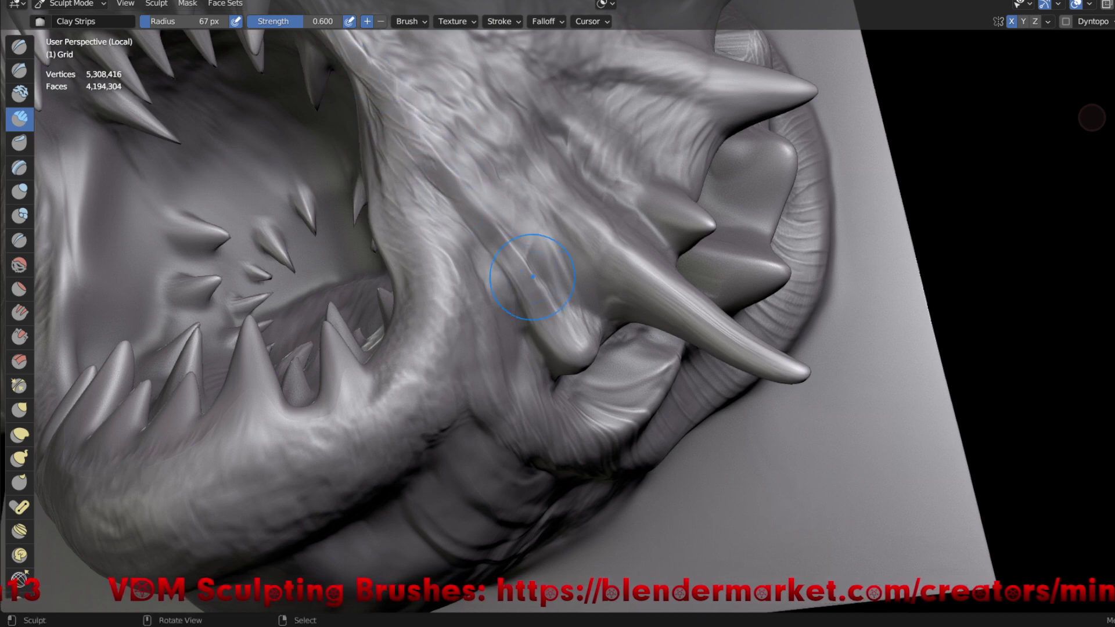
{"action": "middle_click_drag", "start_coordinate": [533, 278], "coordinate": [639, 377]}
- Switch to Draw Sharp via Quick Favorites and etch fine lines along the inner lip
{"action": "key", "text": "q"}
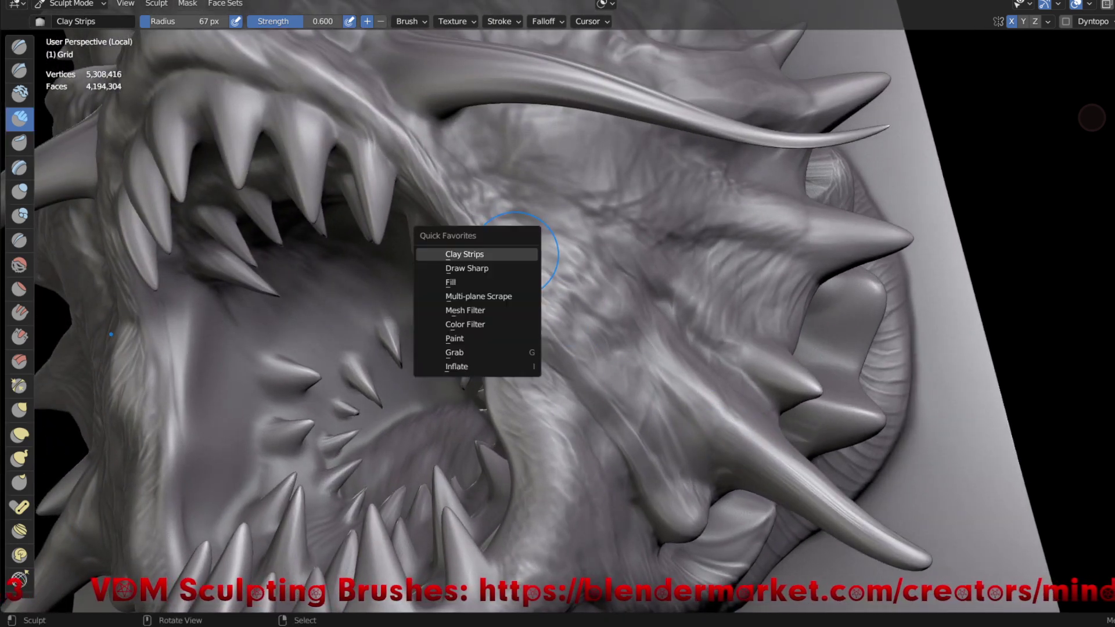
{"action": "left_click", "coordinate": [515, 267]}
{"action": "mouse_move", "coordinate": [560, 399]}
{"action": "middle_mouse_down"}
{"action": "mouse_move", "coordinate": [669, 406]}
{"action": "mouse_move", "coordinate": [307, 337]}
{"action": "middle_mouse_up"}
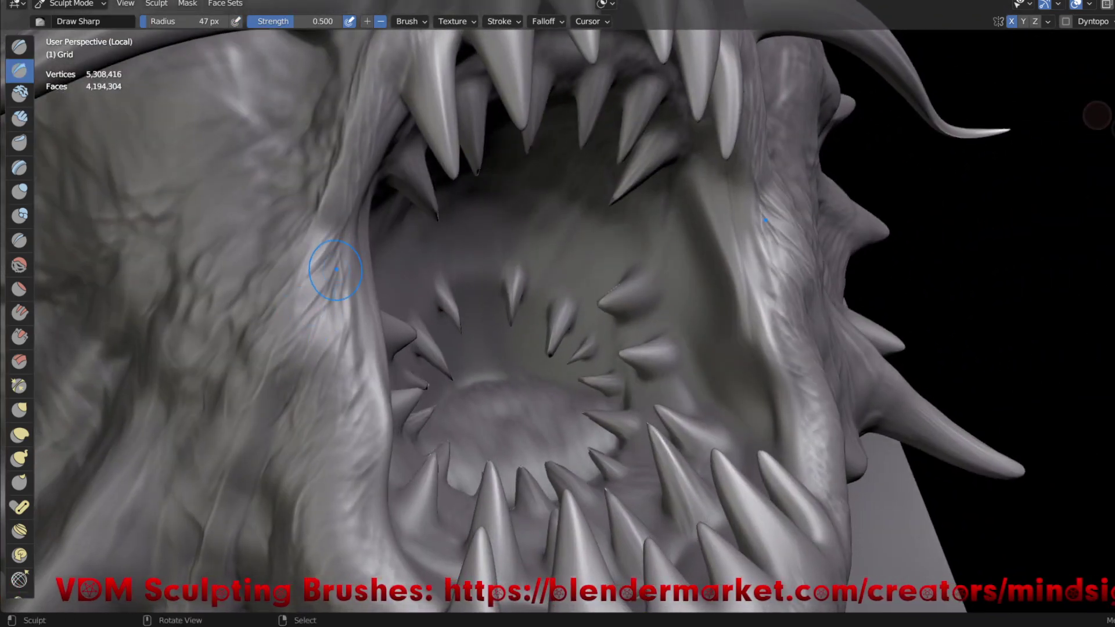
{"action": "mouse_move", "coordinate": [338, 251]}
{"action": "middle_mouse_down"}
{"action": "mouse_move", "coordinate": [213, 431]}
{"action": "mouse_move", "coordinate": [238, 415]}
{"action": "mouse_move", "coordinate": [281, 499]}
{"action": "middle_mouse_up"}
{"action": "left_click_drag", "start_coordinate": [339, 264], "coordinate": [313, 410]}
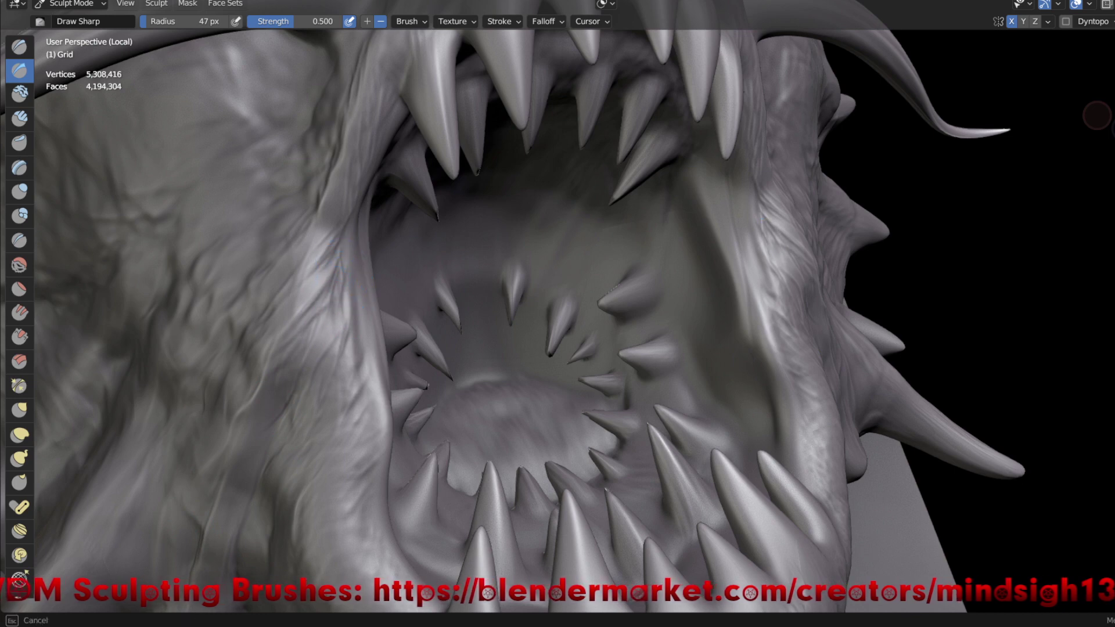
{"action": "mouse_move", "coordinate": [357, 287]}
{"action": "left_mouse_down"}
{"action": "mouse_move", "coordinate": [332, 326]}
{"action": "mouse_move", "coordinate": [318, 275]}
{"action": "left_mouse_up"}
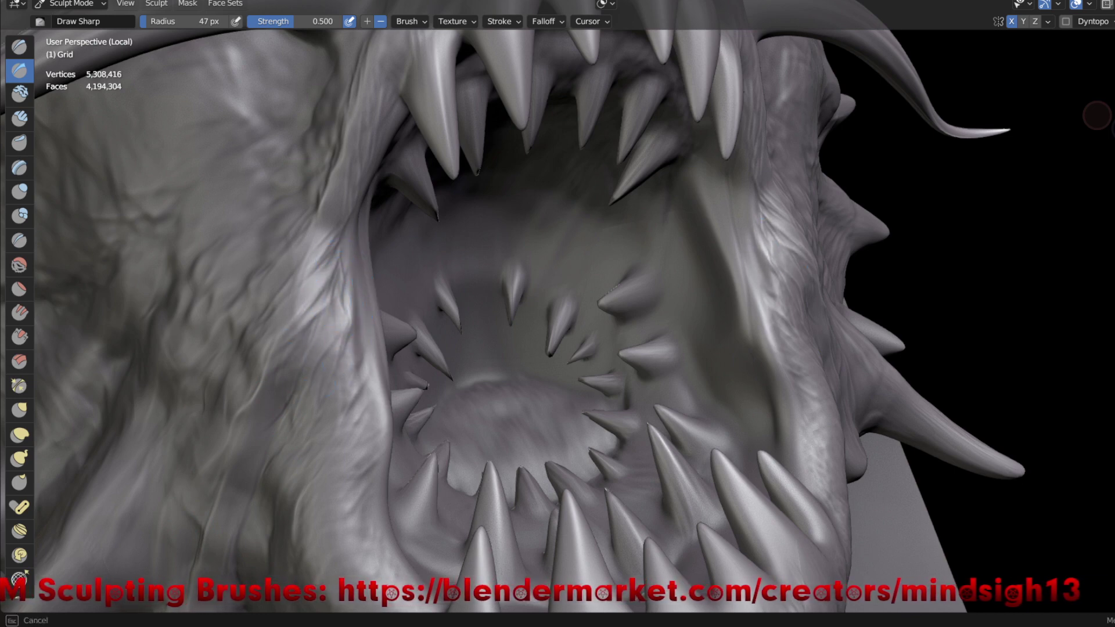
- Etch more sharp creases along the lower and left inner lip edge
{"action": "left_click_drag", "start_coordinate": [340, 342], "coordinate": [316, 400]}
{"action": "mouse_move", "coordinate": [339, 309]}
{"action": "left_mouse_down"}
{"action": "mouse_move", "coordinate": [307, 397]}
{"action": "mouse_move", "coordinate": [333, 353]}
{"action": "left_mouse_up"}
{"action": "left_click_drag", "start_coordinate": [283, 447], "coordinate": [301, 546]}
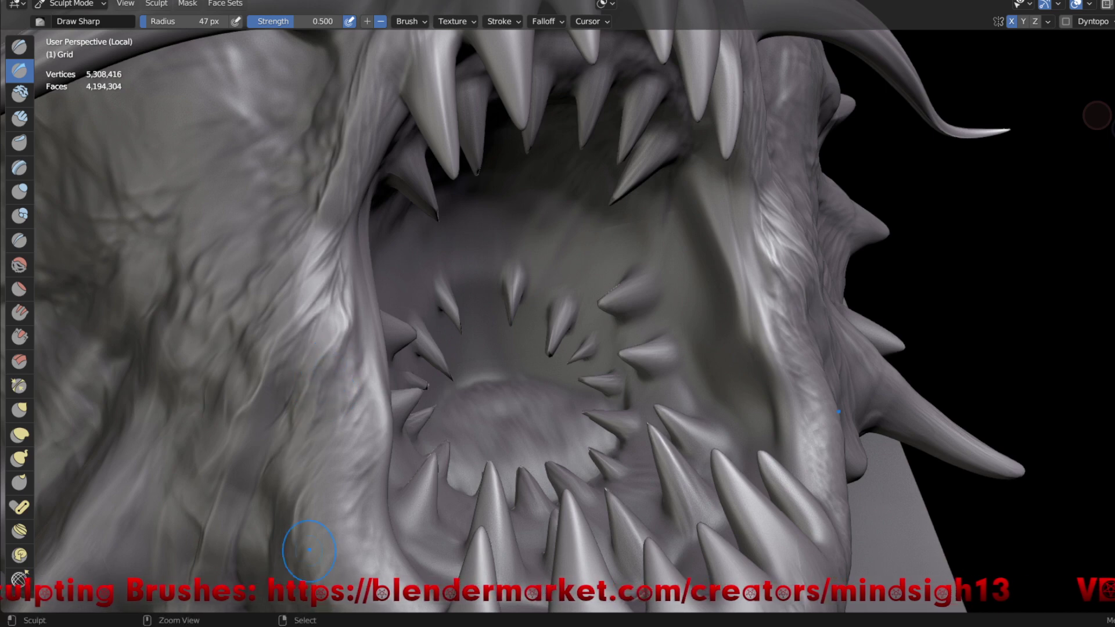
{"action": "left_click_drag", "start_coordinate": [362, 365], "coordinate": [347, 482]}
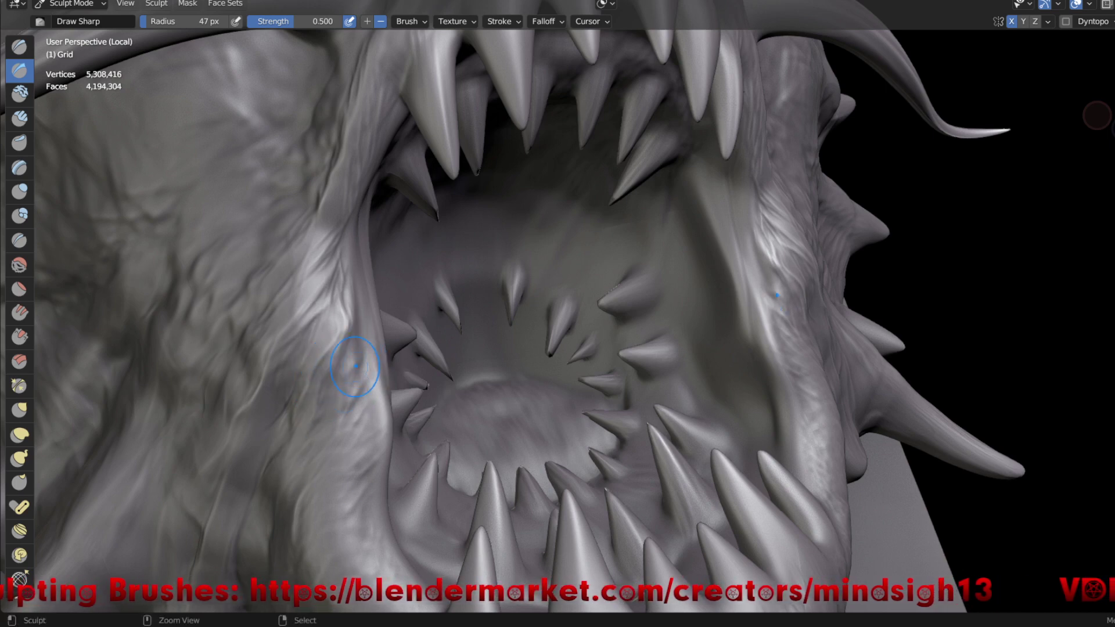
{"action": "left_click_drag", "start_coordinate": [362, 375], "coordinate": [327, 454]}
{"action": "mouse_move", "coordinate": [354, 356]}
{"action": "left_mouse_down"}
{"action": "mouse_move", "coordinate": [340, 461]}
{"action": "mouse_move", "coordinate": [348, 371]}
{"action": "mouse_move", "coordinate": [268, 522]}
{"action": "left_mouse_up"}
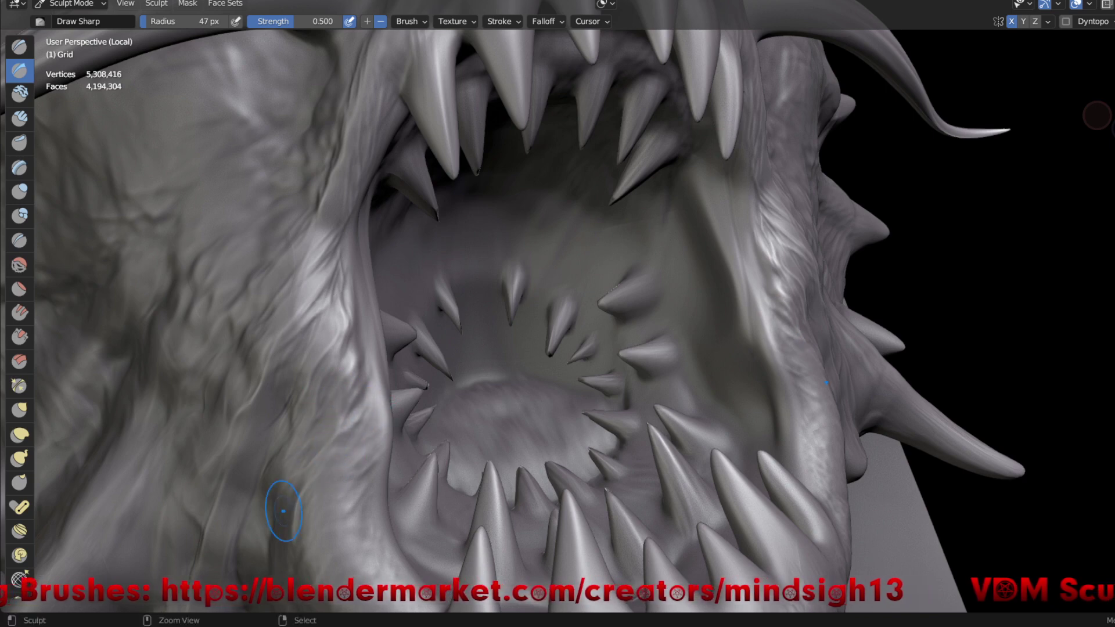
- Extend the sharp creases down the lower-left lip edge
{"action": "mouse_move", "coordinate": [374, 410]}
{"action": "left_mouse_down"}
{"action": "mouse_move", "coordinate": [371, 427]}
{"action": "mouse_move", "coordinate": [378, 372]}
{"action": "left_mouse_up"}
{"action": "left_click_drag", "start_coordinate": [385, 437], "coordinate": [349, 491]}
{"action": "left_click_drag", "start_coordinate": [378, 437], "coordinate": [348, 523]}
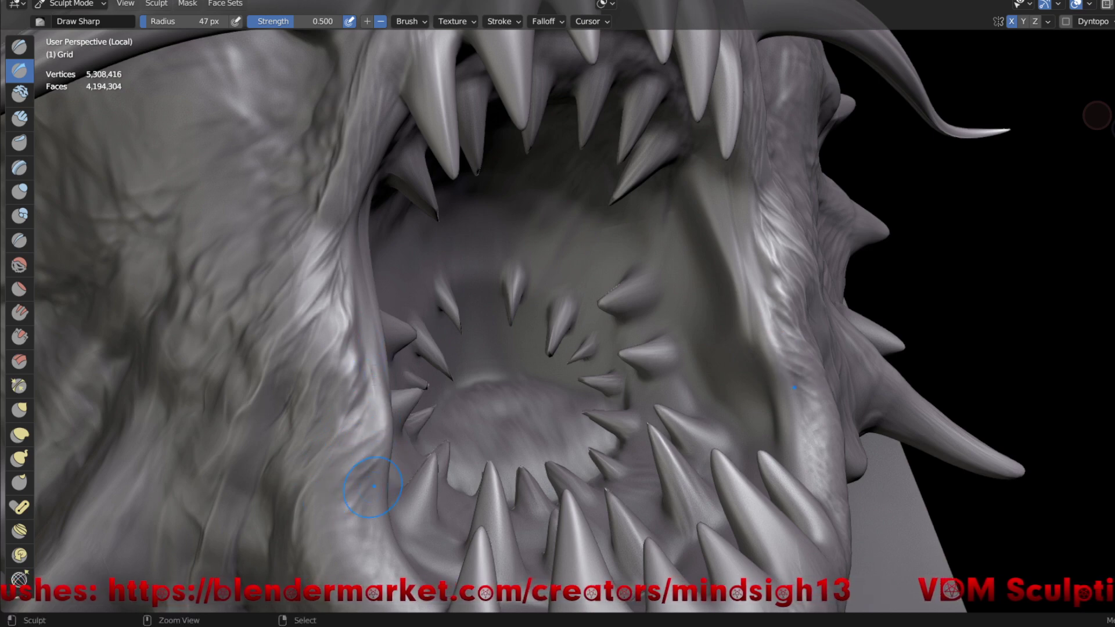
{"action": "left_click_drag", "start_coordinate": [373, 486], "coordinate": [321, 540]}
{"action": "mouse_move", "coordinate": [374, 513]}
{"action": "left_mouse_down"}
{"action": "mouse_move", "coordinate": [374, 523]}
{"action": "mouse_move", "coordinate": [356, 507]}
{"action": "left_mouse_up"}
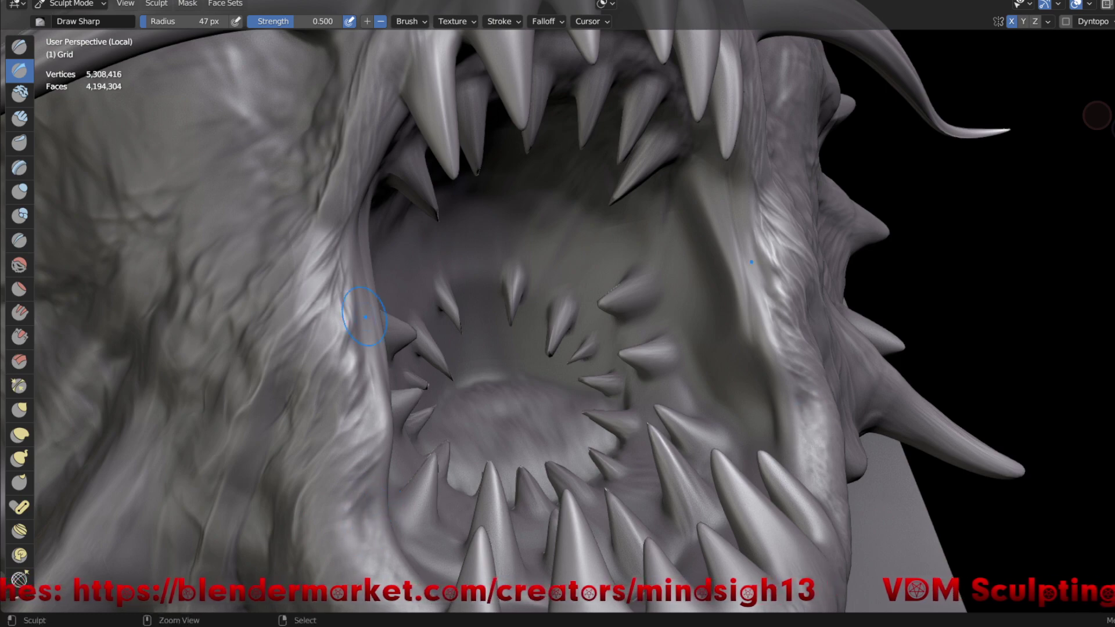
{"action": "scroll", "coordinate": [298, 349], "scroll_direction": "down", "scroll_amount": 5}
{"action": "middle_click_drag", "start_coordinate": [299, 348], "coordinate": [533, 442]}
{"action": "scroll", "coordinate": [534, 442], "scroll_direction": "up", "scroll_amount": 2}
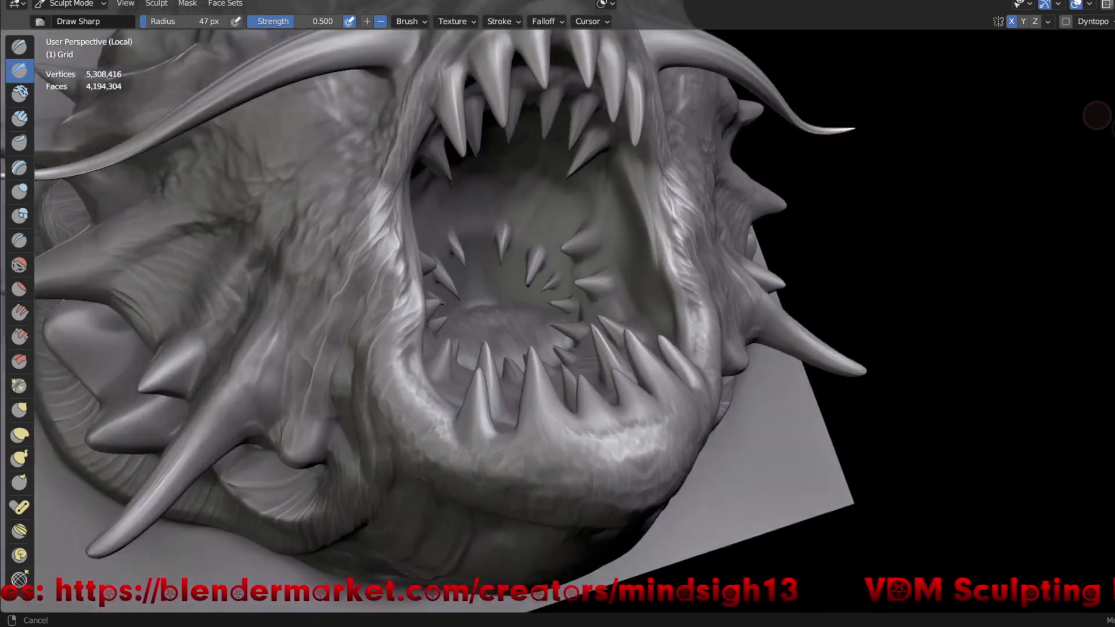
- Etch Draw Sharp creases along the creature's lower jaw
{"action": "scroll", "coordinate": [374, 298], "scroll_direction": "up", "scroll_amount": 3}
{"action": "scroll", "coordinate": [373, 337], "scroll_direction": "up", "scroll_amount": 2}
{"action": "middle_click_drag", "start_coordinate": [289, 219], "coordinate": [361, 343]}
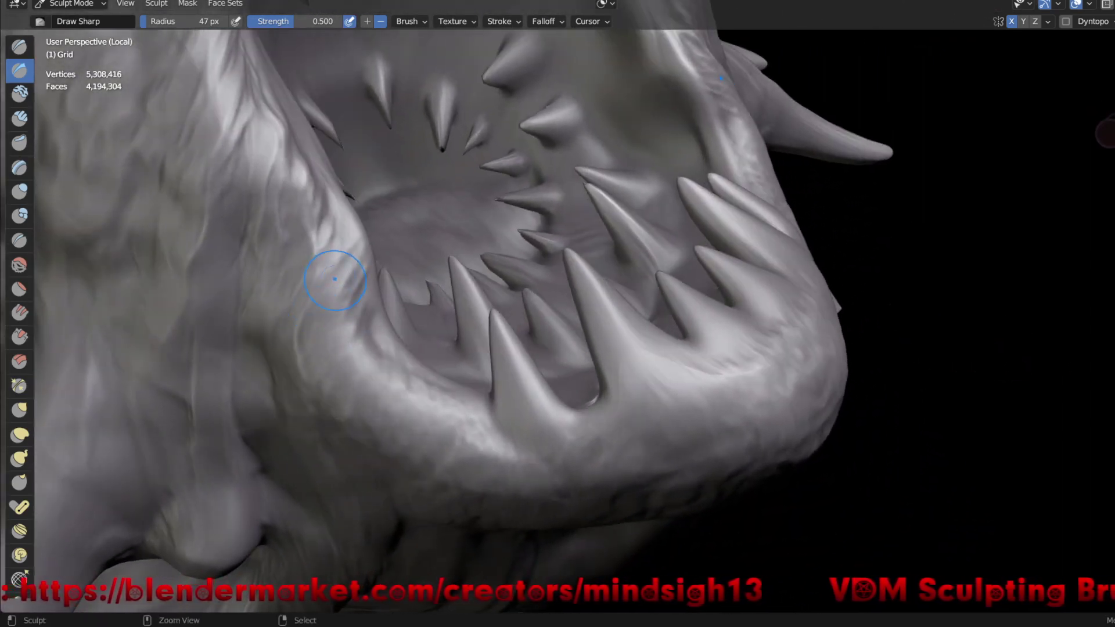
{"action": "middle_click_drag", "start_coordinate": [349, 263], "coordinate": [349, 263]}
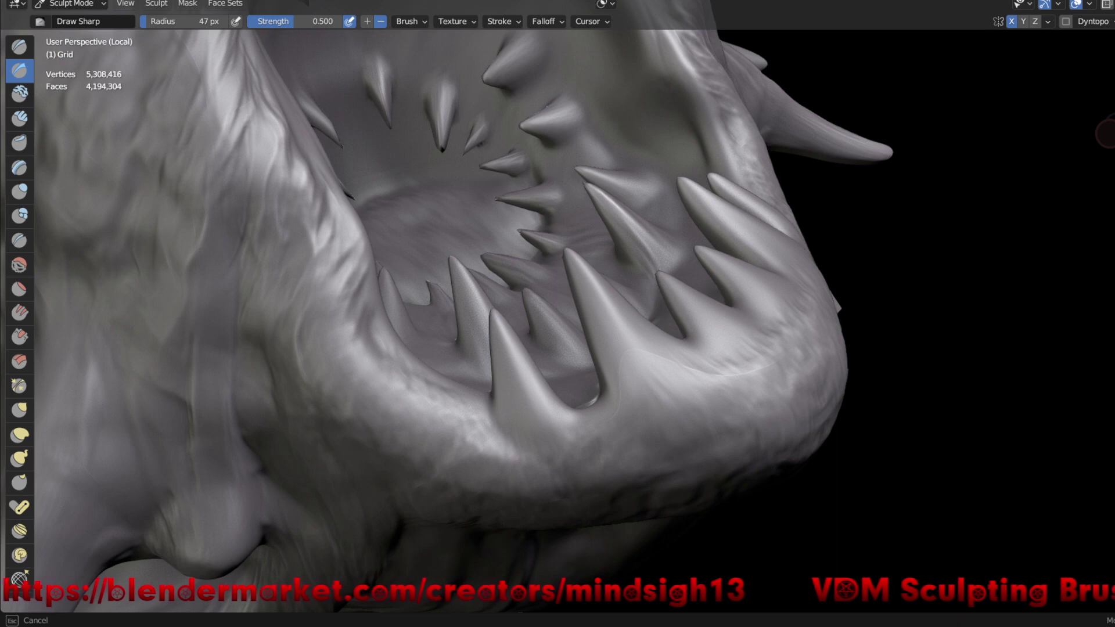
{"action": "middle_click_drag", "start_coordinate": [349, 262], "coordinate": [341, 303]}
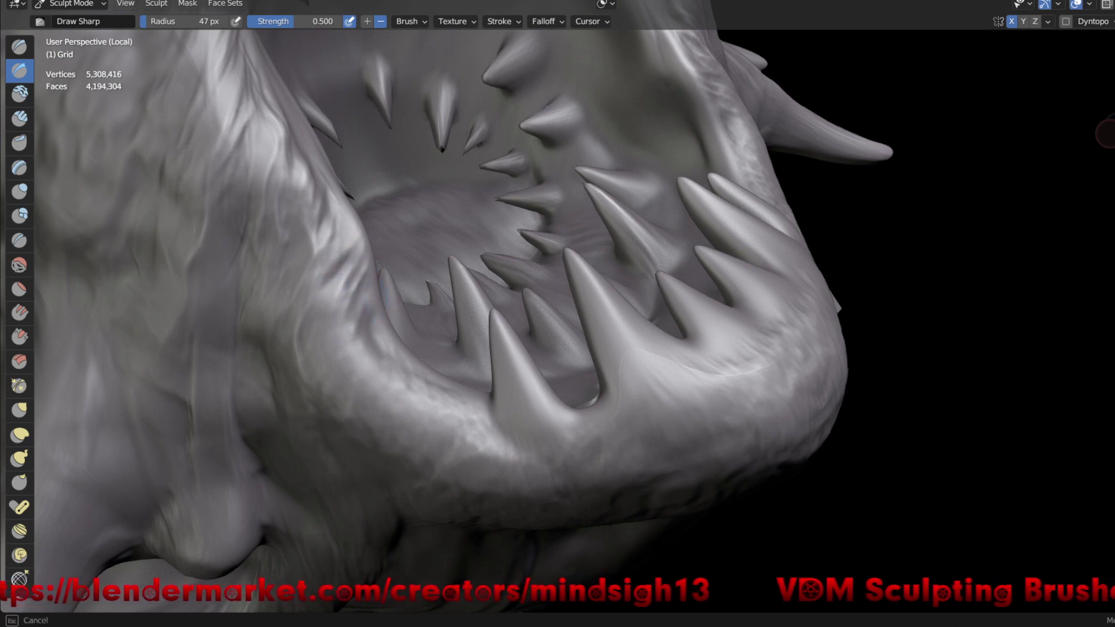
{"action": "middle_click_drag", "start_coordinate": [385, 361], "coordinate": [342, 354]}
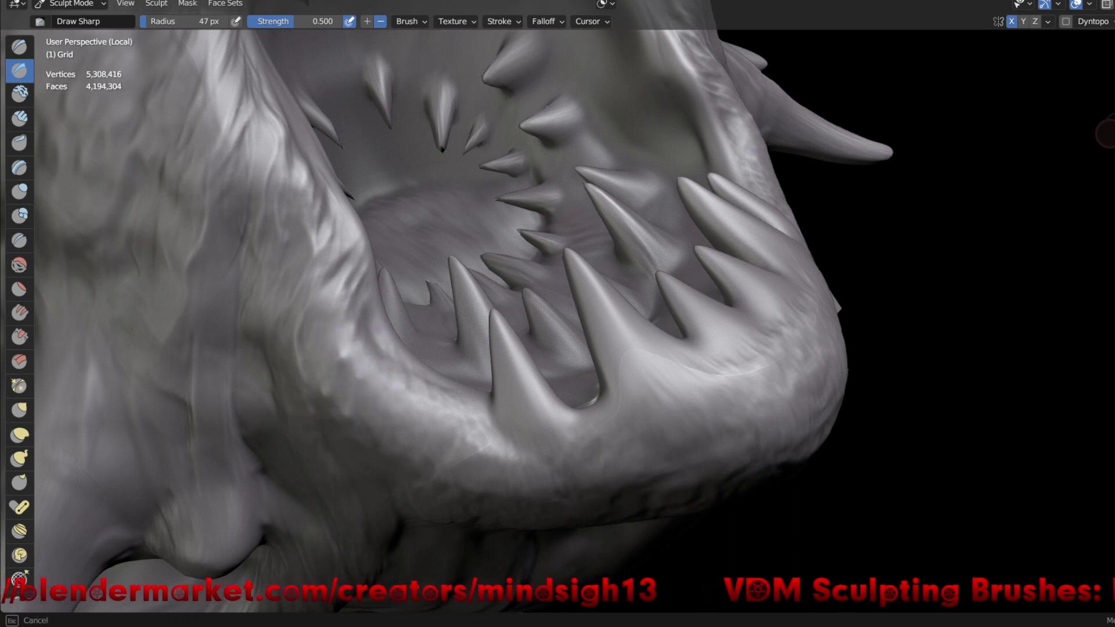
{"action": "mouse_move", "coordinate": [443, 443]}
{"action": "left_mouse_down"}
{"action": "mouse_move", "coordinate": [473, 429]}
{"action": "mouse_move", "coordinate": [419, 492]}
{"action": "mouse_move", "coordinate": [387, 435]}
{"action": "mouse_move", "coordinate": [373, 441]}
{"action": "left_mouse_up"}
{"action": "mouse_move", "coordinate": [451, 486]}
{"action": "left_mouse_down"}
{"action": "mouse_move", "coordinate": [428, 516]}
{"action": "mouse_move", "coordinate": [468, 493]}
{"action": "left_mouse_up"}
{"action": "mouse_move", "coordinate": [515, 442]}
{"action": "left_mouse_down"}
{"action": "mouse_move", "coordinate": [532, 476]}
{"action": "mouse_move", "coordinate": [542, 452]}
{"action": "left_mouse_up"}
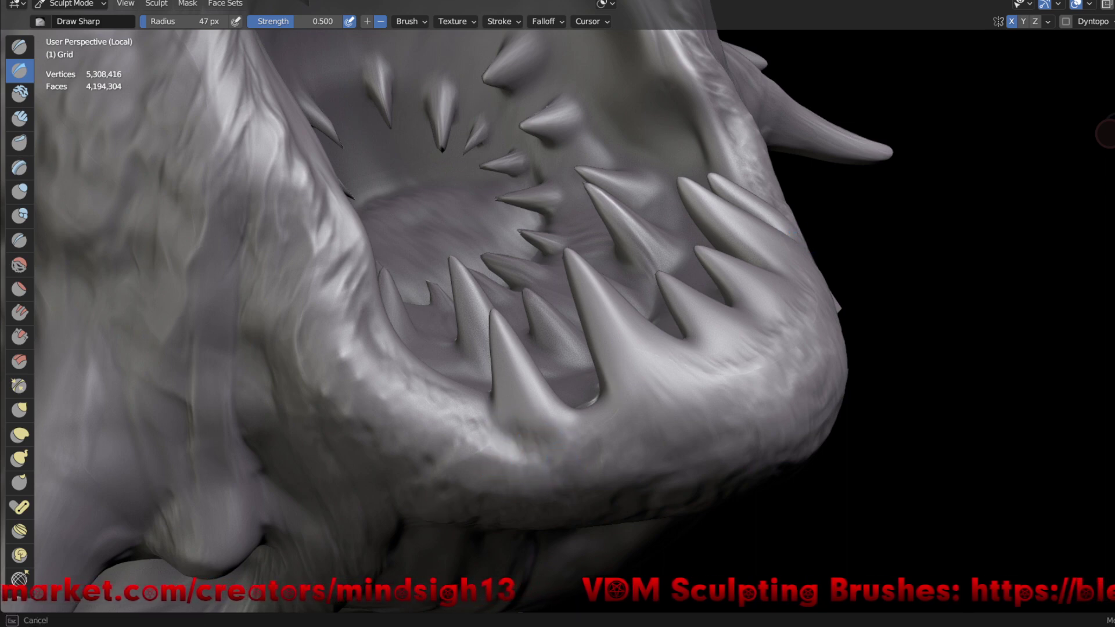
- Wrinkle the lower gum below the teeth and texture both mouth edges
{"action": "mouse_move", "coordinate": [561, 421]}
{"action": "left_mouse_down"}
{"action": "mouse_move", "coordinate": [577, 410]}
{"action": "mouse_move", "coordinate": [596, 451]}
{"action": "left_mouse_up"}
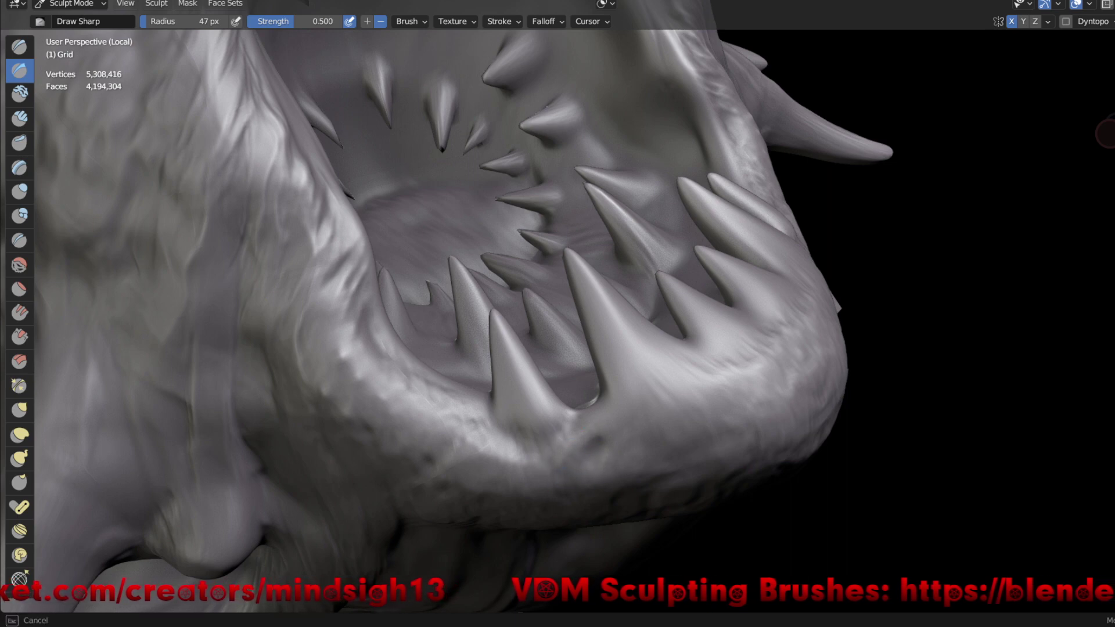
{"action": "mouse_move", "coordinate": [645, 412]}
{"action": "left_mouse_down"}
{"action": "mouse_move", "coordinate": [630, 406]}
{"action": "mouse_move", "coordinate": [660, 373]}
{"action": "mouse_move", "coordinate": [697, 373]}
{"action": "mouse_move", "coordinate": [747, 348]}
{"action": "left_mouse_up"}
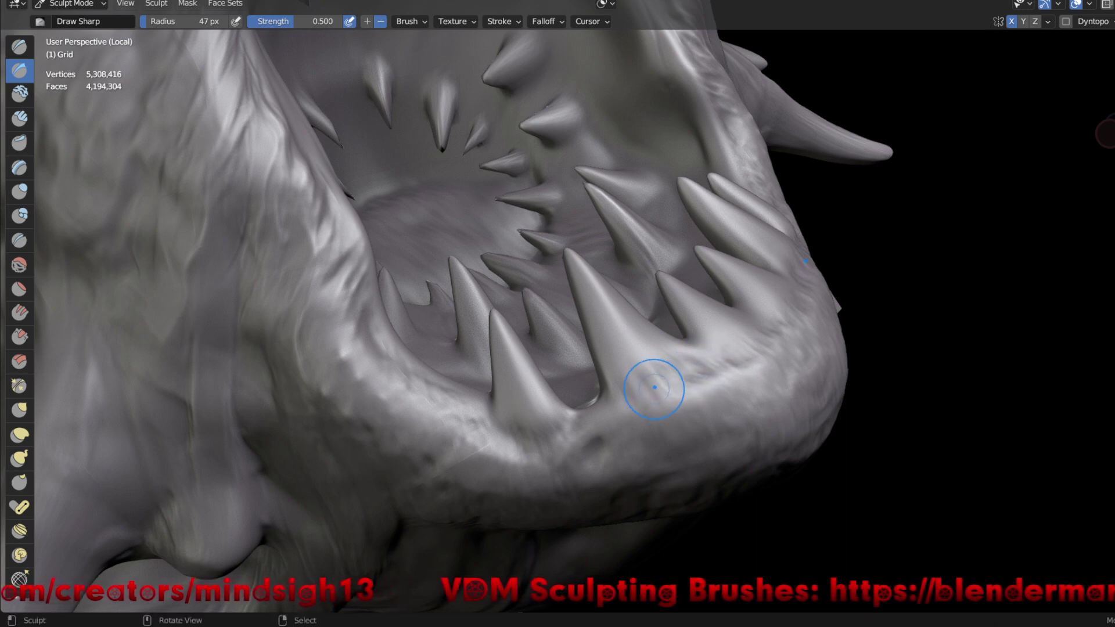
{"action": "mouse_move", "coordinate": [655, 390]}
{"action": "left_mouse_down"}
{"action": "mouse_move", "coordinate": [635, 398]}
{"action": "mouse_move", "coordinate": [685, 442]}
{"action": "mouse_move", "coordinate": [690, 460]}
{"action": "mouse_move", "coordinate": [577, 477]}
{"action": "left_mouse_up"}
{"action": "left_click_drag", "start_coordinate": [327, 346], "coordinate": [304, 379]}
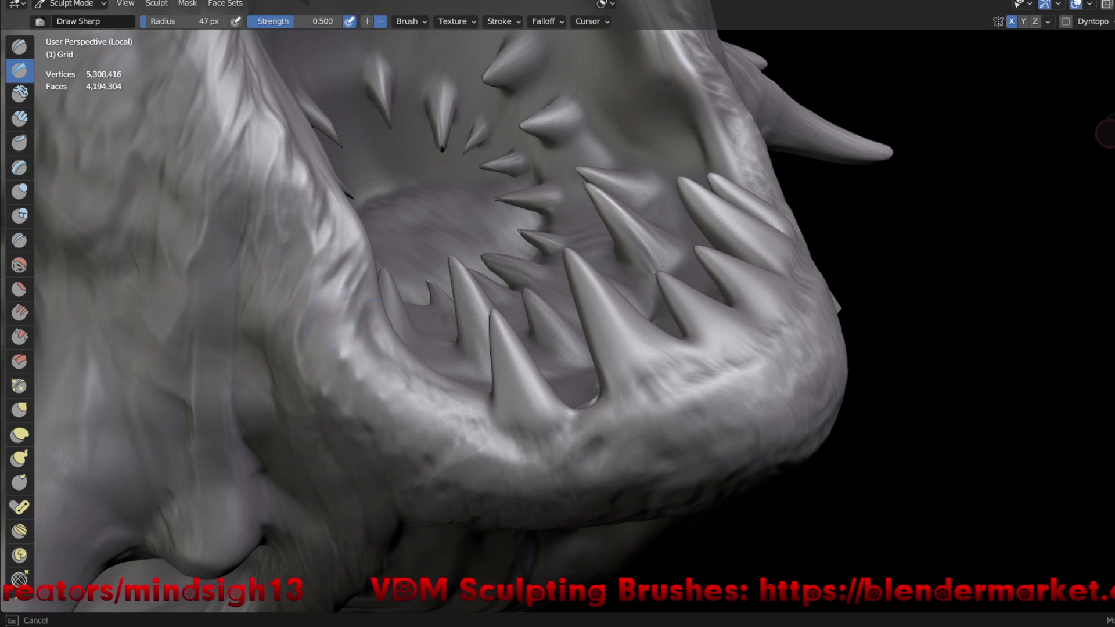
{"action": "left_click_drag", "start_coordinate": [323, 317], "coordinate": [302, 369]}
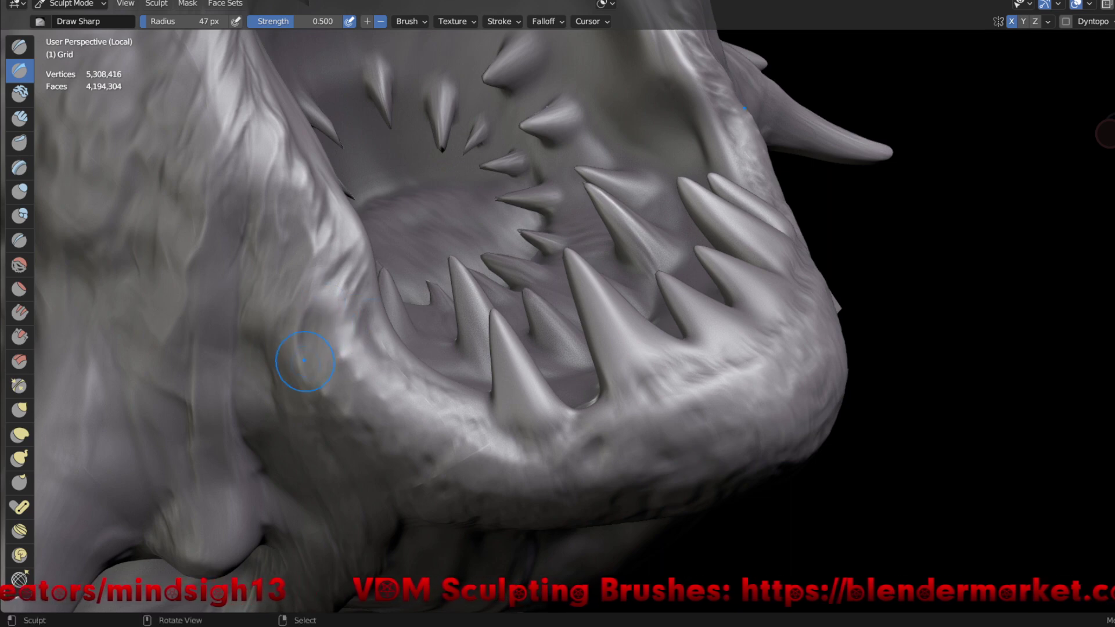
{"action": "mouse_move", "coordinate": [323, 236]}
{"action": "left_mouse_down"}
{"action": "mouse_move", "coordinate": [321, 255]}
{"action": "mouse_move", "coordinate": [288, 238]}
{"action": "mouse_move", "coordinate": [321, 267]}
{"action": "left_mouse_up"}
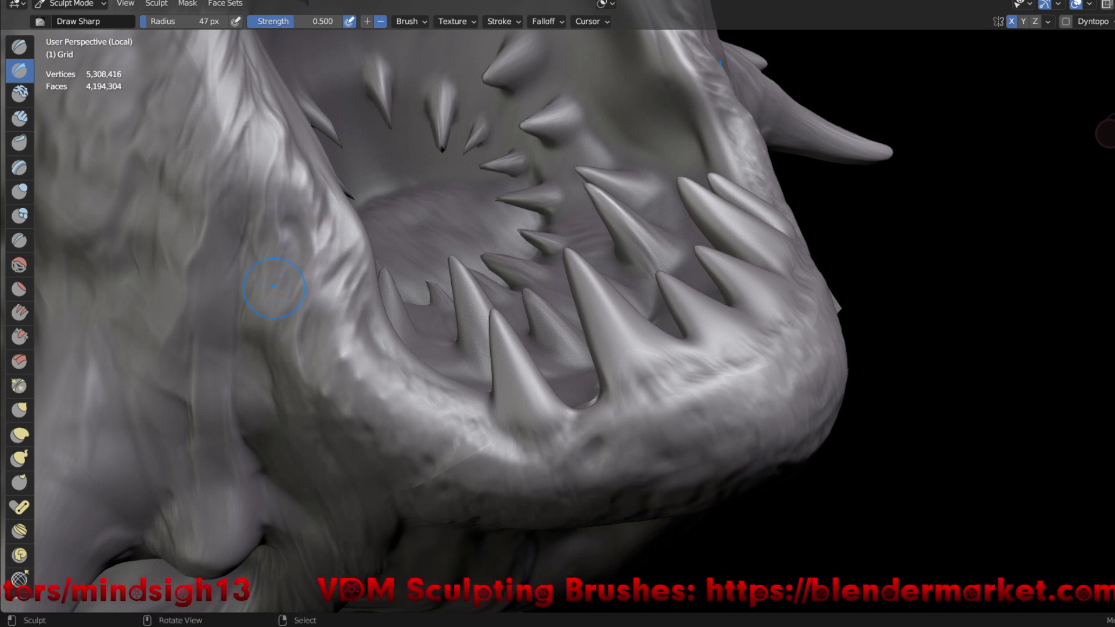
{"action": "mouse_move", "coordinate": [207, 270]}
{"action": "left_mouse_down"}
{"action": "mouse_move", "coordinate": [201, 257]}
{"action": "mouse_move", "coordinate": [195, 267]}
{"action": "mouse_move", "coordinate": [231, 192]}
{"action": "left_mouse_up"}
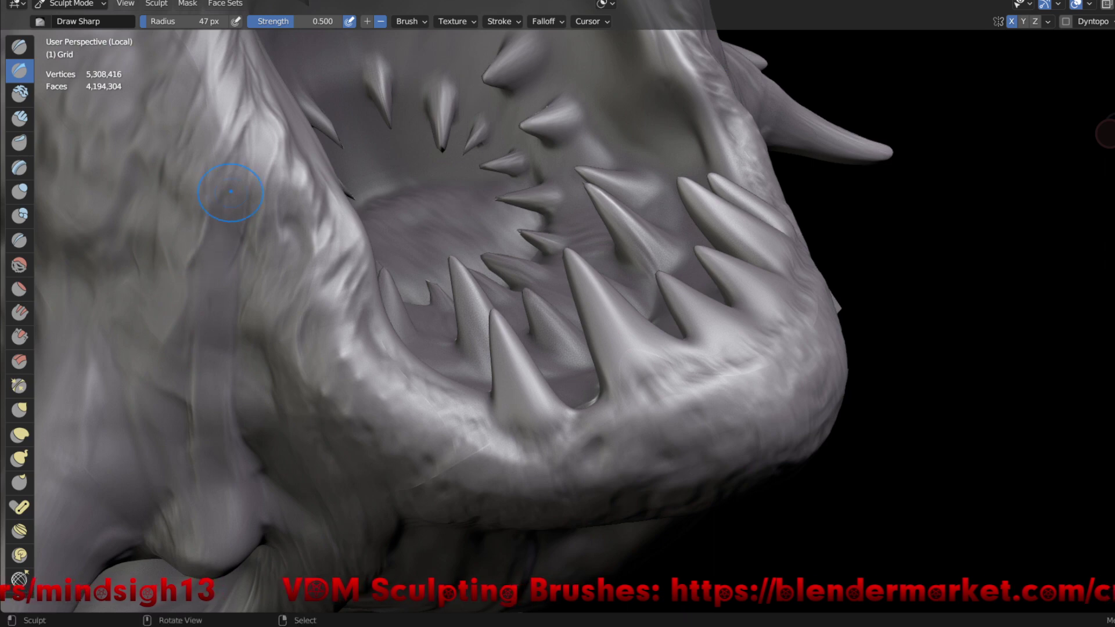
- Zoom onto the inner cheek and score wrinkles beside the teeth
{"action": "mouse_move", "coordinate": [531, 283]}
{"action": "middle_mouse_down", "text": "ctrl"}
{"action": "mouse_move", "coordinate": [639, 378]}
{"action": "mouse_move", "coordinate": [760, 456]}
{"action": "mouse_move", "coordinate": [968, 440]}
{"action": "mouse_move", "coordinate": [883, 527]}
{"action": "mouse_move", "coordinate": [858, 490]}
{"action": "mouse_move", "coordinate": [715, 424]}
{"action": "mouse_move", "coordinate": [718, 396]}
{"action": "middle_mouse_up", "text": "ctrl"}
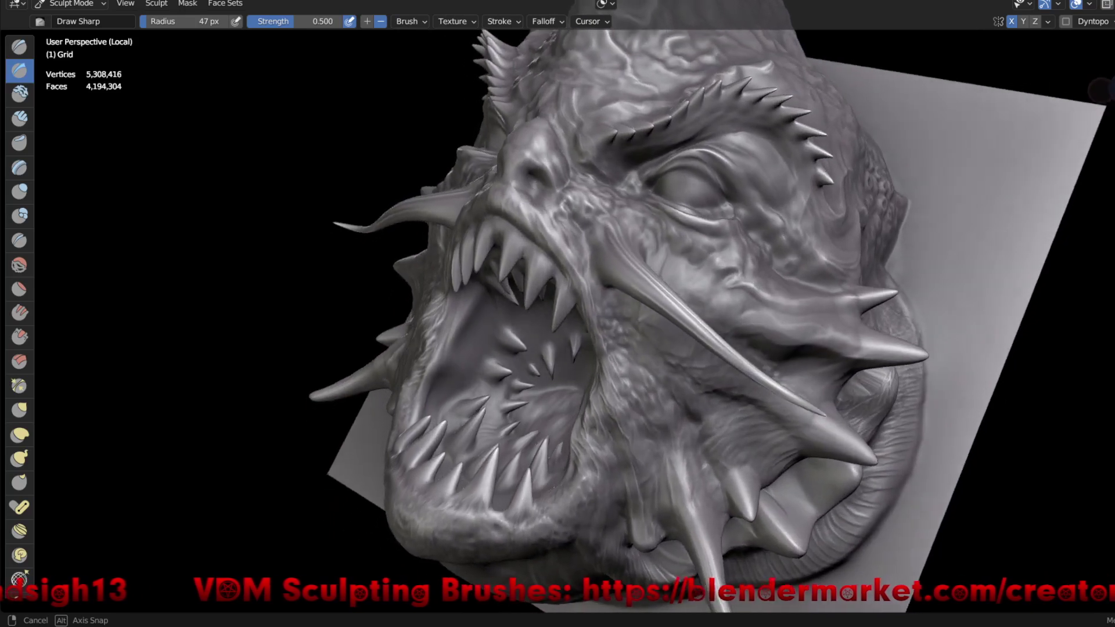
{"action": "scroll", "coordinate": [718, 397], "scroll_direction": "up", "scroll_amount": 2}
{"action": "scroll", "coordinate": [581, 357], "scroll_direction": "up", "scroll_amount": 4}
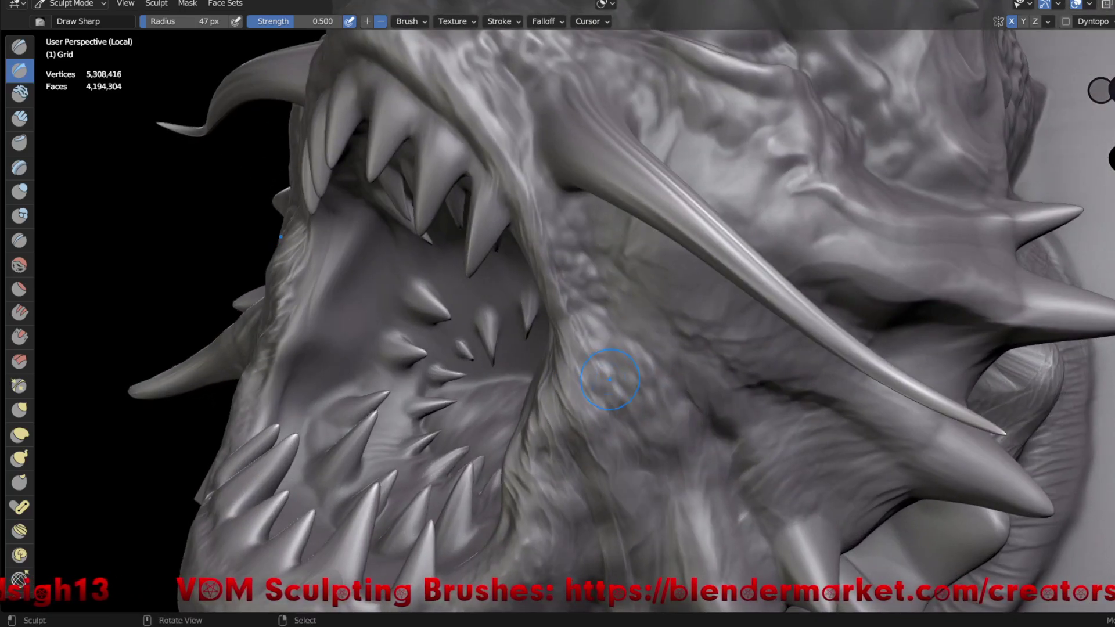
{"action": "scroll", "coordinate": [642, 423], "scroll_direction": "up", "scroll_amount": 2}
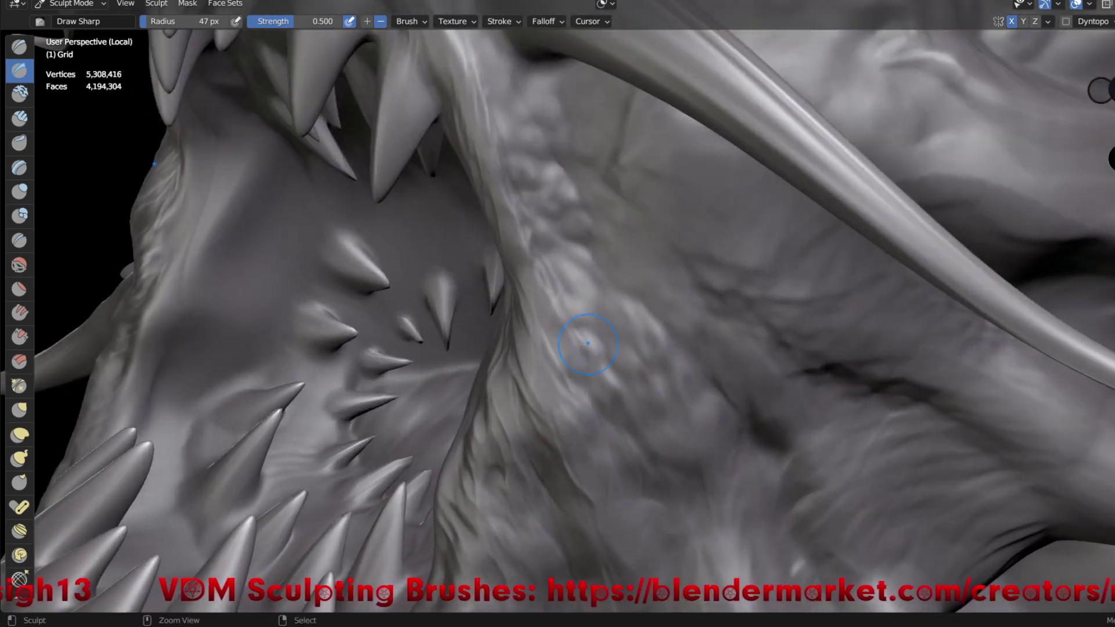
{"action": "left_click_drag", "start_coordinate": [563, 323], "coordinate": [582, 380]}
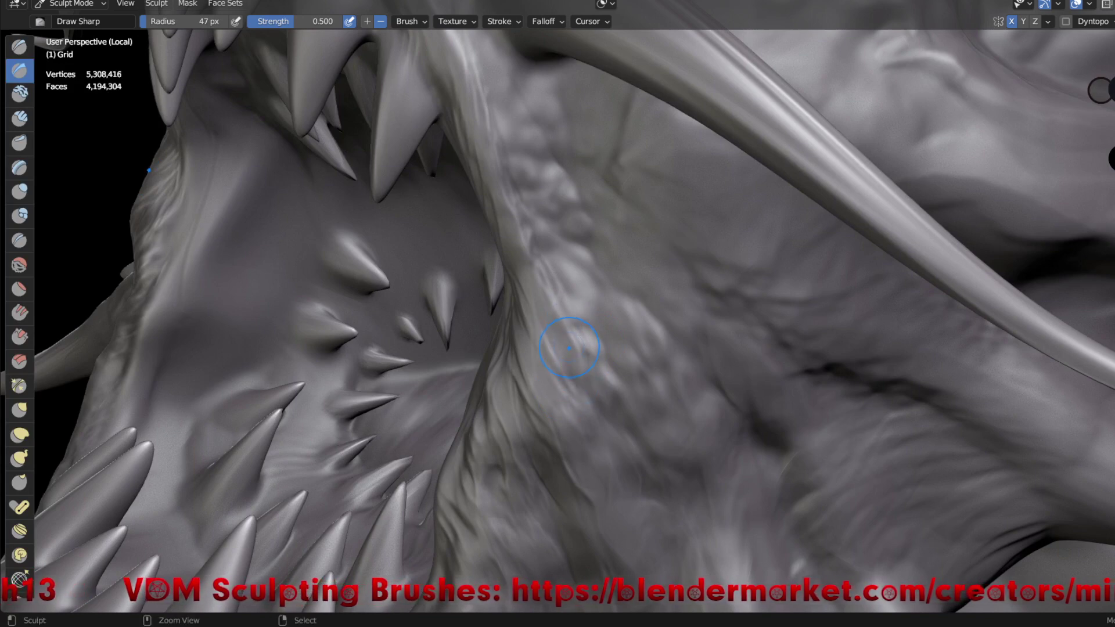
{"action": "left_click_drag", "start_coordinate": [567, 336], "coordinate": [586, 399]}
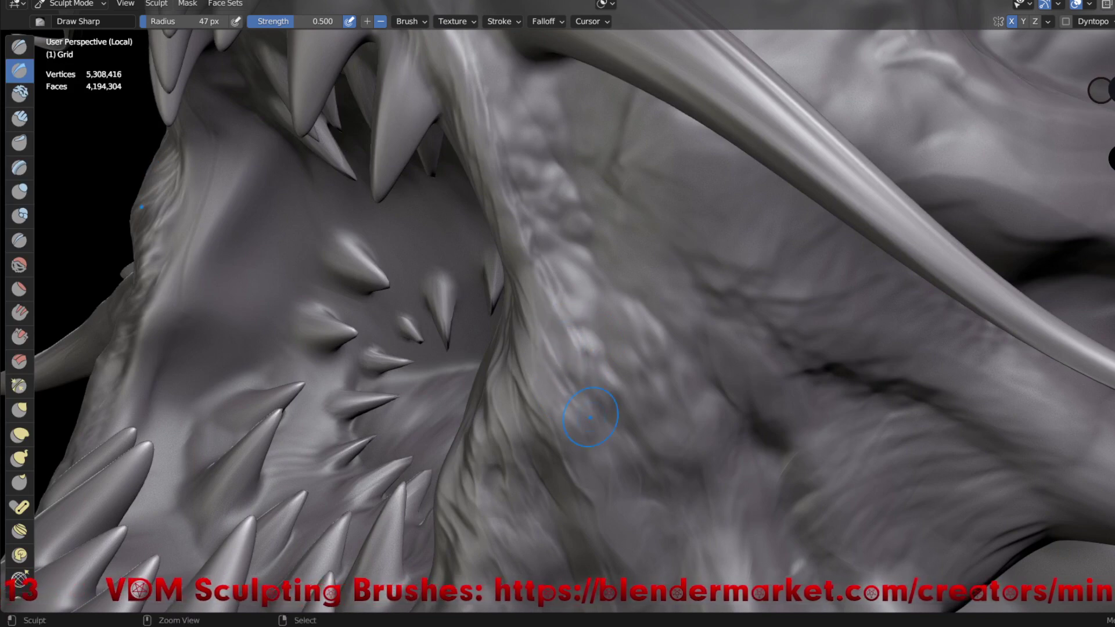
{"action": "left_click_drag", "start_coordinate": [588, 355], "coordinate": [612, 398]}
{"action": "left_click_drag", "start_coordinate": [599, 349], "coordinate": [603, 355]}
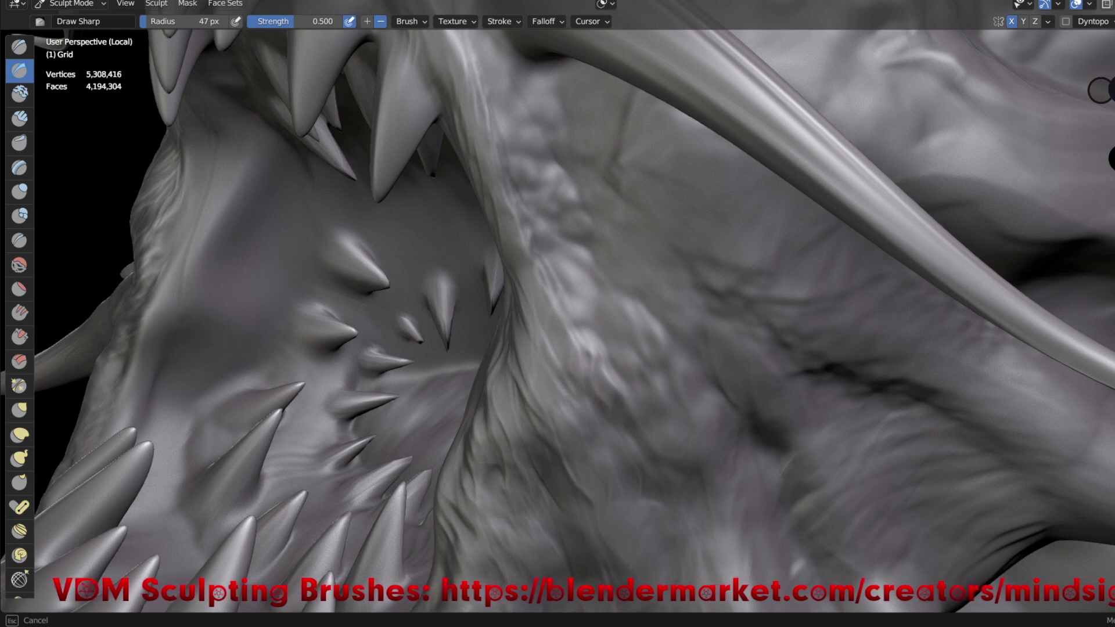
{"action": "left_click_drag", "start_coordinate": [602, 355], "coordinate": [653, 493]}
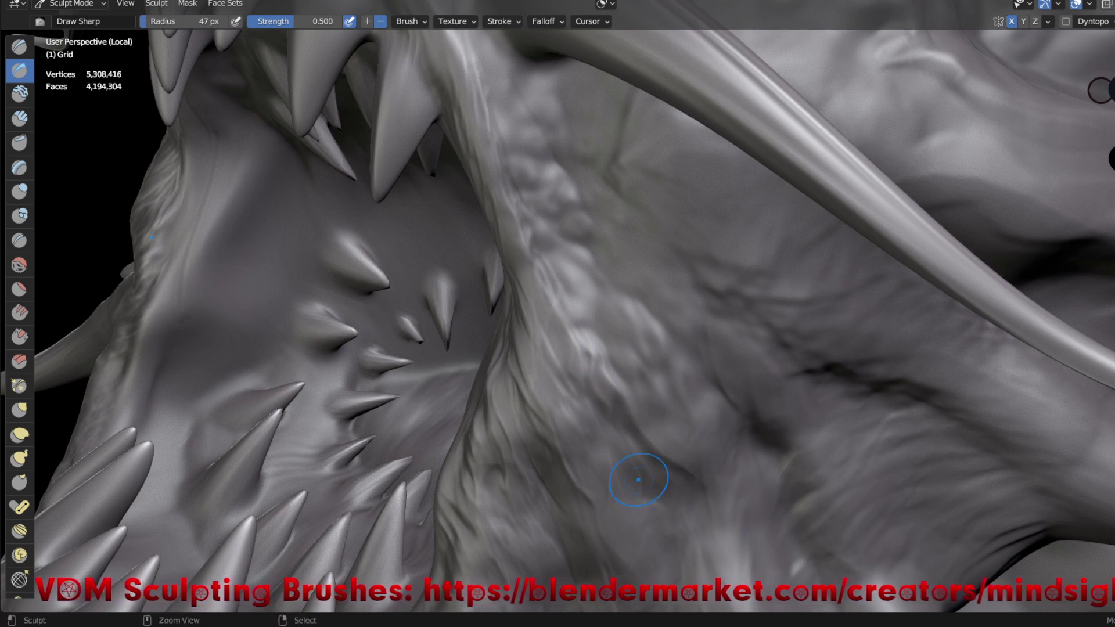
- Add repeated short wrinkle strokes lower on the inner cheek skin
{"action": "left_click_drag", "start_coordinate": [558, 393], "coordinate": [562, 397]}
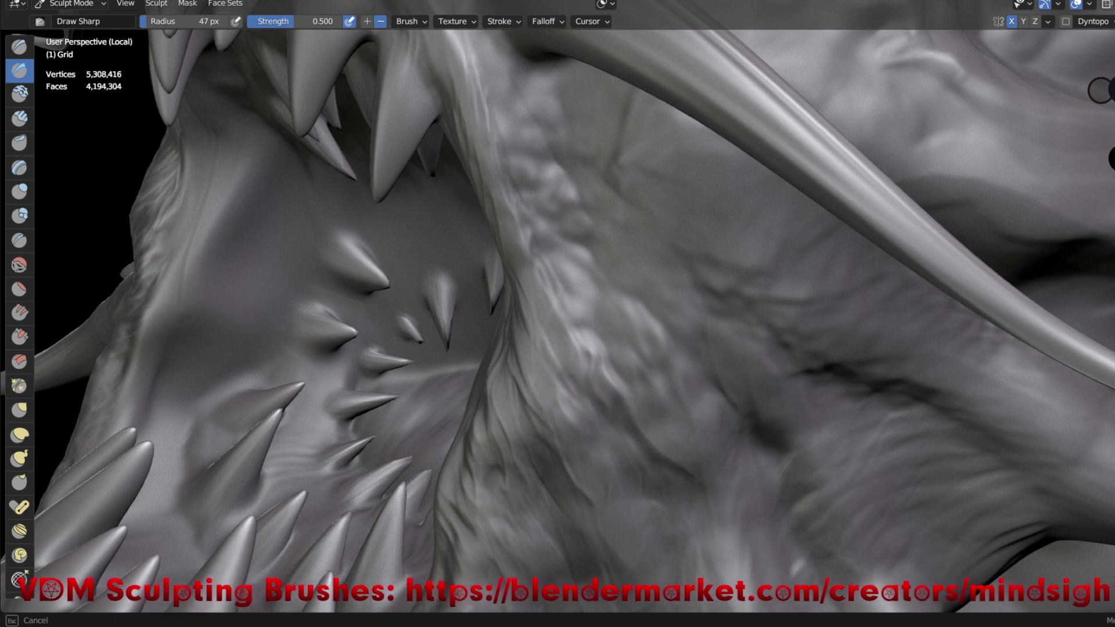
{"action": "left_click_drag", "start_coordinate": [591, 473], "coordinate": [630, 510]}
{"action": "mouse_move", "coordinate": [584, 456]}
{"action": "left_mouse_down"}
{"action": "mouse_move", "coordinate": [604, 436]}
{"action": "mouse_move", "coordinate": [584, 417]}
{"action": "mouse_move", "coordinate": [639, 433]}
{"action": "mouse_move", "coordinate": [622, 498]}
{"action": "left_mouse_up"}
{"action": "left_click_drag", "start_coordinate": [647, 461], "coordinate": [645, 462]}
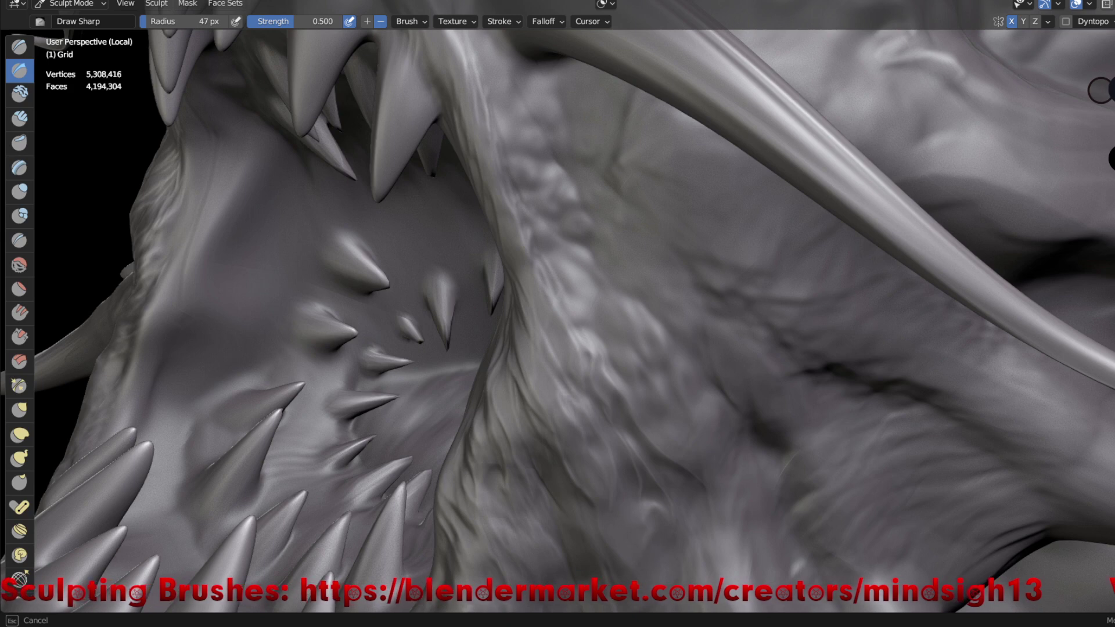
{"action": "mouse_move", "coordinate": [645, 462]}
{"action": "left_mouse_down"}
{"action": "mouse_move", "coordinate": [647, 499]}
{"action": "mouse_move", "coordinate": [662, 500]}
{"action": "left_mouse_up"}
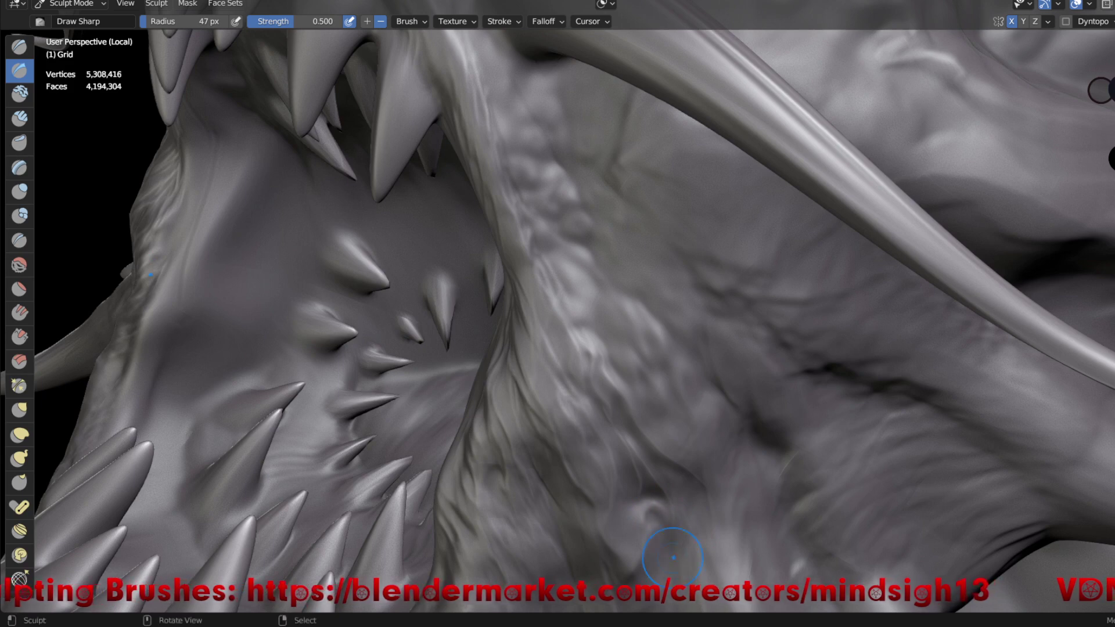
{"action": "left_click_drag", "start_coordinate": [663, 459], "coordinate": [711, 562]}
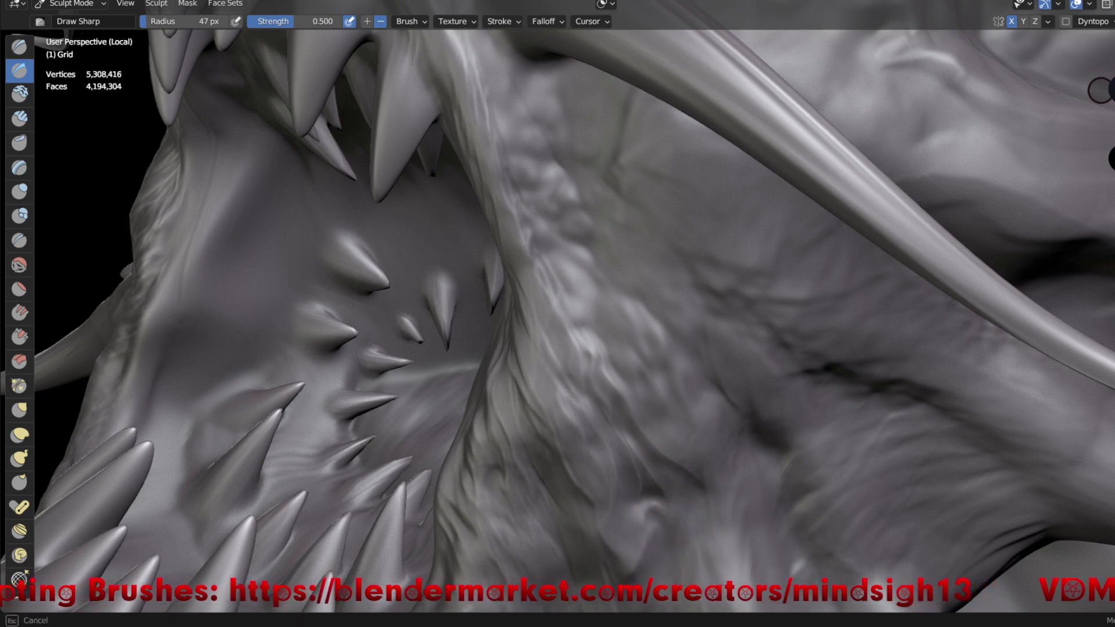
{"action": "mouse_move", "coordinate": [721, 489]}
{"action": "left_mouse_down"}
{"action": "mouse_move", "coordinate": [719, 543]}
{"action": "mouse_move", "coordinate": [735, 465]}
{"action": "mouse_move", "coordinate": [755, 488]}
{"action": "mouse_move", "coordinate": [735, 512]}
{"action": "mouse_move", "coordinate": [746, 546]}
{"action": "left_mouse_up"}
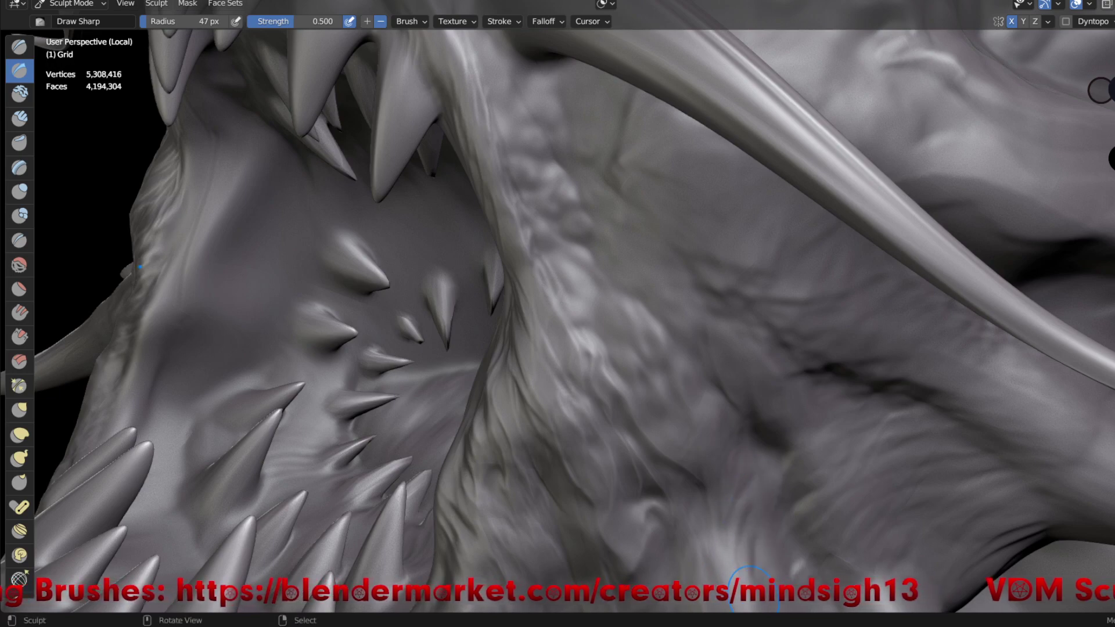
{"action": "mouse_move", "coordinate": [747, 349]}
{"action": "middle_mouse_down"}
{"action": "mouse_move", "coordinate": [779, 361]}
{"action": "mouse_move", "coordinate": [802, 407]}
{"action": "mouse_move", "coordinate": [812, 507]}
{"action": "mouse_move", "coordinate": [837, 473]}
{"action": "mouse_move", "coordinate": [755, 484]}
{"action": "mouse_move", "coordinate": [736, 467]}
{"action": "middle_mouse_up"}
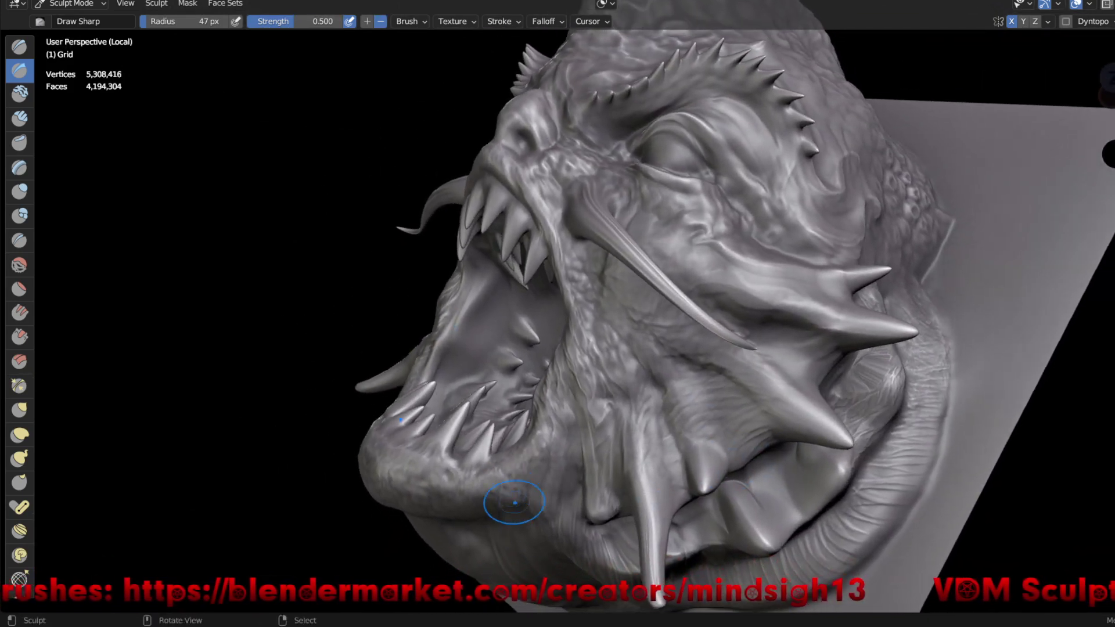
- Zoom in and roughen the lower jaw skin with Draw Sharp strokes
{"action": "scroll", "coordinate": [511, 490], "scroll_direction": "up", "scroll_amount": 2}
{"action": "scroll", "coordinate": [517, 493], "scroll_direction": "up", "scroll_amount": 2}
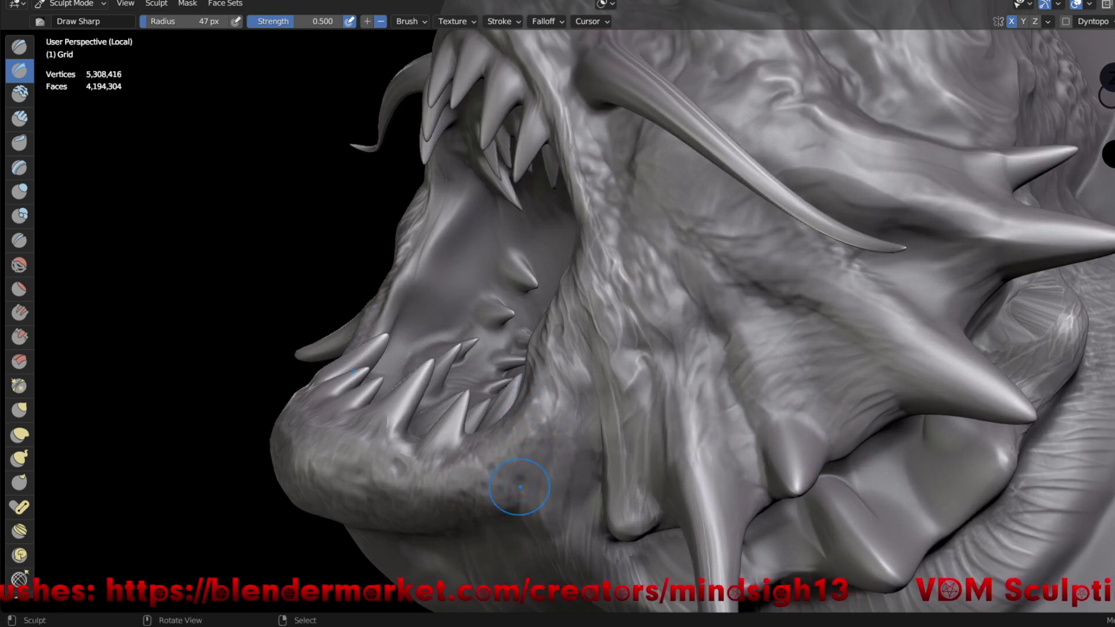
{"action": "mouse_move", "coordinate": [525, 498]}
{"action": "left_mouse_down"}
{"action": "mouse_move", "coordinate": [538, 463]}
{"action": "mouse_move", "coordinate": [523, 522]}
{"action": "mouse_move", "coordinate": [526, 507]}
{"action": "mouse_move", "coordinate": [557, 531]}
{"action": "left_mouse_up"}
{"action": "mouse_move", "coordinate": [552, 468]}
{"action": "left_mouse_down"}
{"action": "mouse_move", "coordinate": [555, 486]}
{"action": "mouse_move", "coordinate": [566, 464]}
{"action": "mouse_move", "coordinate": [572, 486]}
{"action": "mouse_move", "coordinate": [552, 478]}
{"action": "mouse_move", "coordinate": [581, 456]}
{"action": "mouse_move", "coordinate": [560, 423]}
{"action": "mouse_move", "coordinate": [571, 372]}
{"action": "mouse_move", "coordinate": [544, 371]}
{"action": "left_mouse_up"}
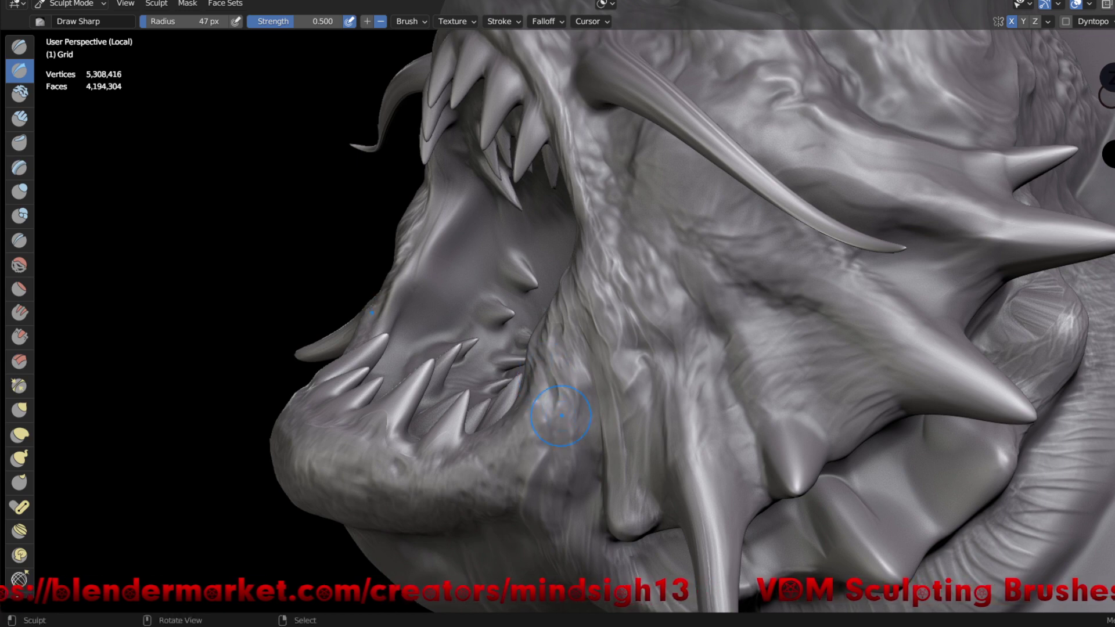
{"action": "left_click_drag", "start_coordinate": [540, 375], "coordinate": [525, 378]}
{"action": "mouse_move", "coordinate": [526, 377]}
{"action": "left_mouse_down"}
{"action": "mouse_move", "coordinate": [536, 374]}
{"action": "mouse_move", "coordinate": [517, 395]}
{"action": "mouse_move", "coordinate": [581, 441]}
{"action": "left_mouse_up"}
- Add short wrinkle strokes higher on the jaw, then frame the head front-on
{"action": "mouse_move", "coordinate": [581, 391]}
{"action": "left_mouse_down"}
{"action": "mouse_move", "coordinate": [584, 418]}
{"action": "mouse_move", "coordinate": [592, 365]}
{"action": "mouse_move", "coordinate": [546, 320]}
{"action": "mouse_move", "coordinate": [577, 328]}
{"action": "left_mouse_up"}
{"action": "mouse_move", "coordinate": [644, 337]}
{"action": "left_mouse_down"}
{"action": "mouse_move", "coordinate": [612, 374]}
{"action": "mouse_move", "coordinate": [657, 501]}
{"action": "mouse_move", "coordinate": [635, 448]}
{"action": "mouse_move", "coordinate": [643, 423]}
{"action": "mouse_move", "coordinate": [661, 498]}
{"action": "mouse_move", "coordinate": [659, 444]}
{"action": "left_mouse_up"}
{"action": "mouse_move", "coordinate": [656, 402]}
{"action": "left_mouse_down"}
{"action": "mouse_move", "coordinate": [660, 384]}
{"action": "mouse_move", "coordinate": [700, 401]}
{"action": "mouse_move", "coordinate": [702, 433]}
{"action": "left_mouse_up"}
{"action": "left_click_drag", "start_coordinate": [703, 353], "coordinate": [702, 363]}
{"action": "left_click_drag", "start_coordinate": [705, 324], "coordinate": [705, 341]}
{"action": "scroll", "coordinate": [656, 356], "scroll_direction": "down", "scroll_amount": 10}
{"action": "middle_click_drag", "start_coordinate": [656, 357], "coordinate": [581, 325]}
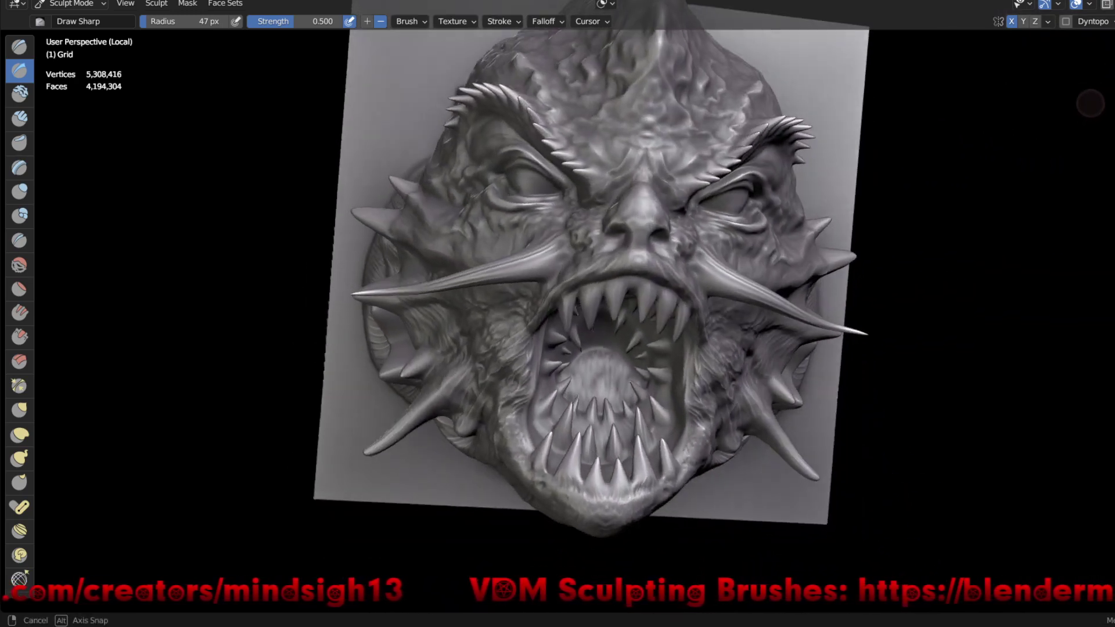
- Save the sculpt as brushjam1.blend
{"action": "middle_click_drag", "start_coordinate": [581, 325], "coordinate": [854, 463]}
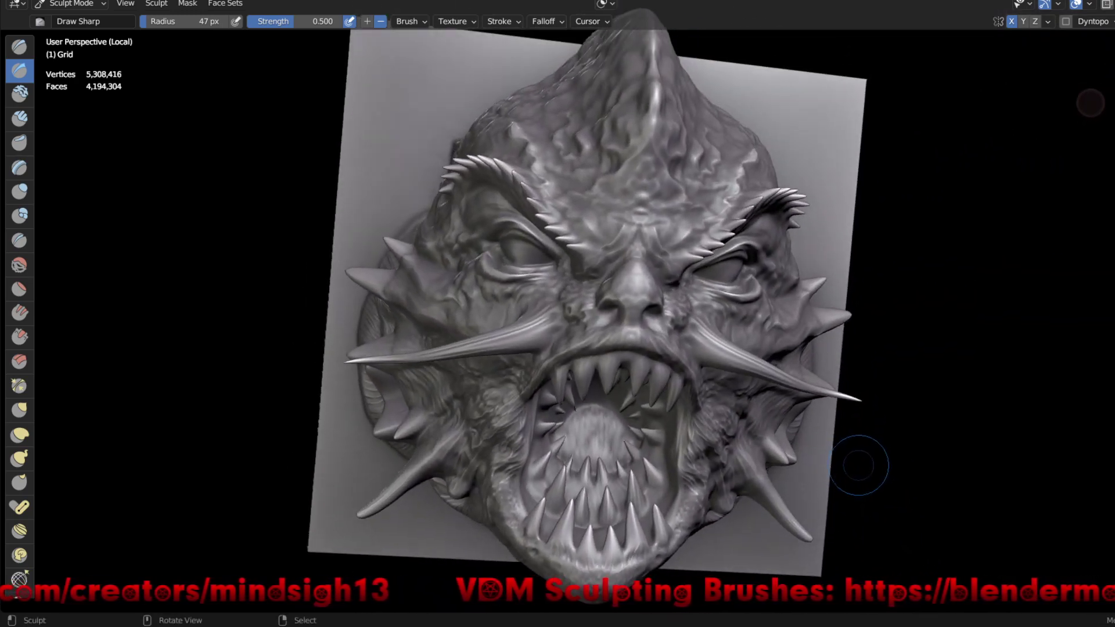
{"action": "key", "text": "ctrl+s"}
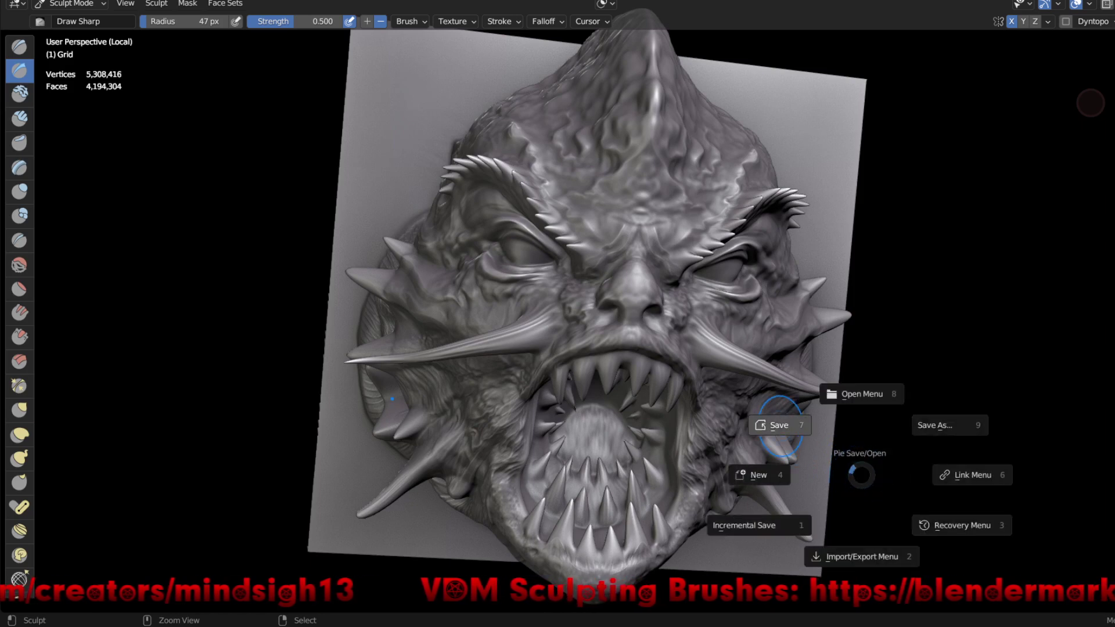
{"action": "left_click", "coordinate": [779, 426]}
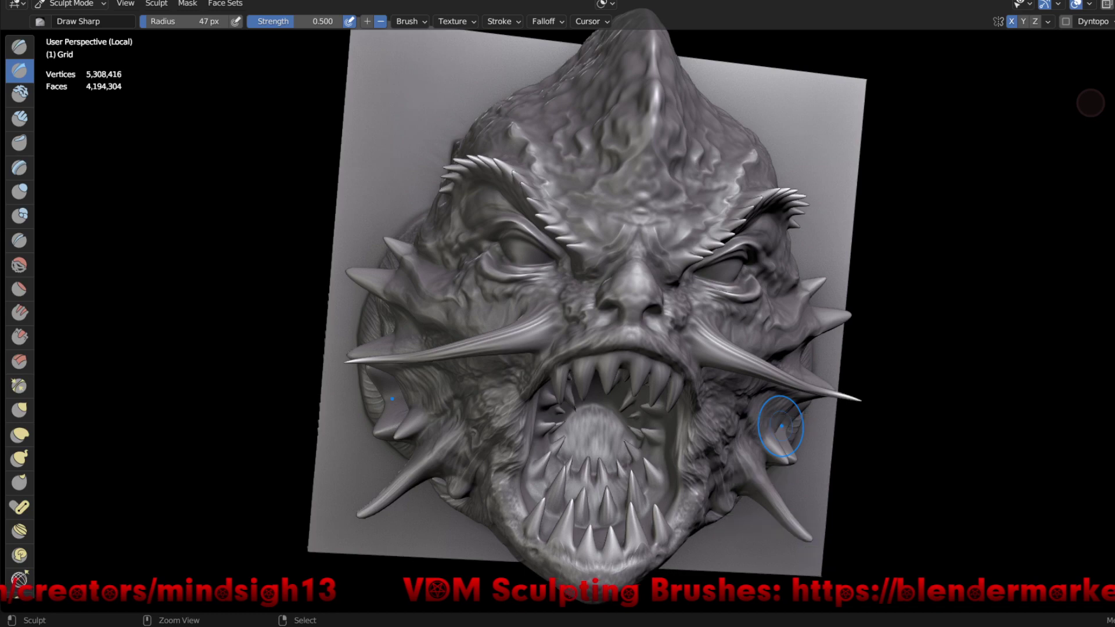
- Switch the viewport shading from grey to a red clay matcap
{"action": "middle_click_drag", "start_coordinate": [904, 468], "coordinate": [772, 460]}
{"action": "mouse_move", "coordinate": [1101, 88]}
{"action": "middle_mouse_down"}
{"action": "mouse_move", "coordinate": [1100, 125]}
{"action": "mouse_move", "coordinate": [996, 460]}
{"action": "middle_mouse_up"}
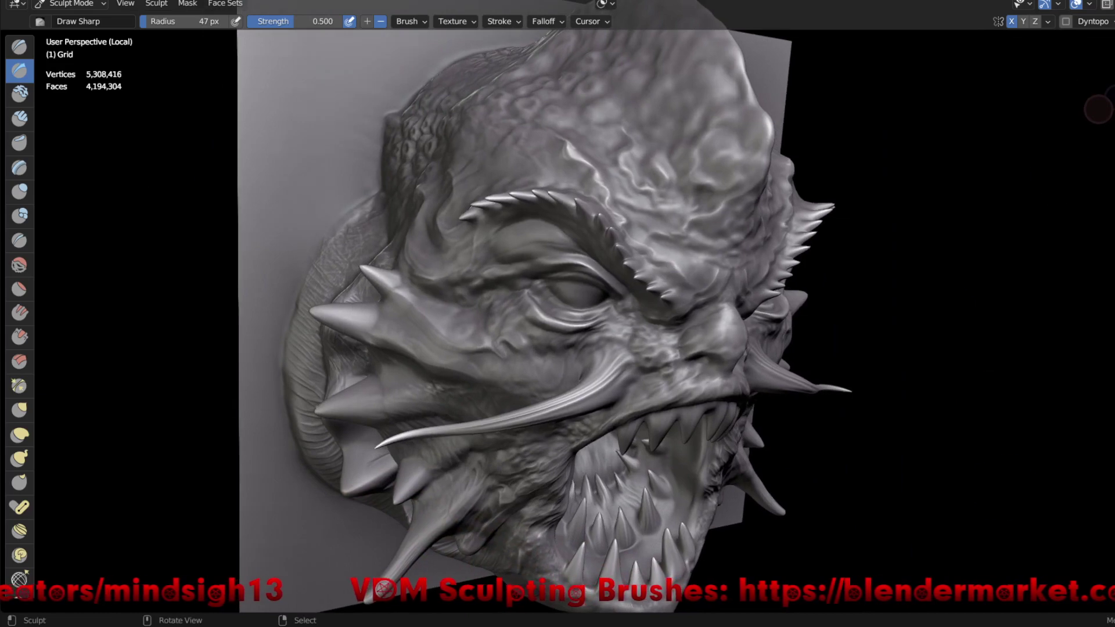
{"action": "left_click", "coordinate": [1090, 4]}
{"action": "left_click", "coordinate": [1078, 104]}
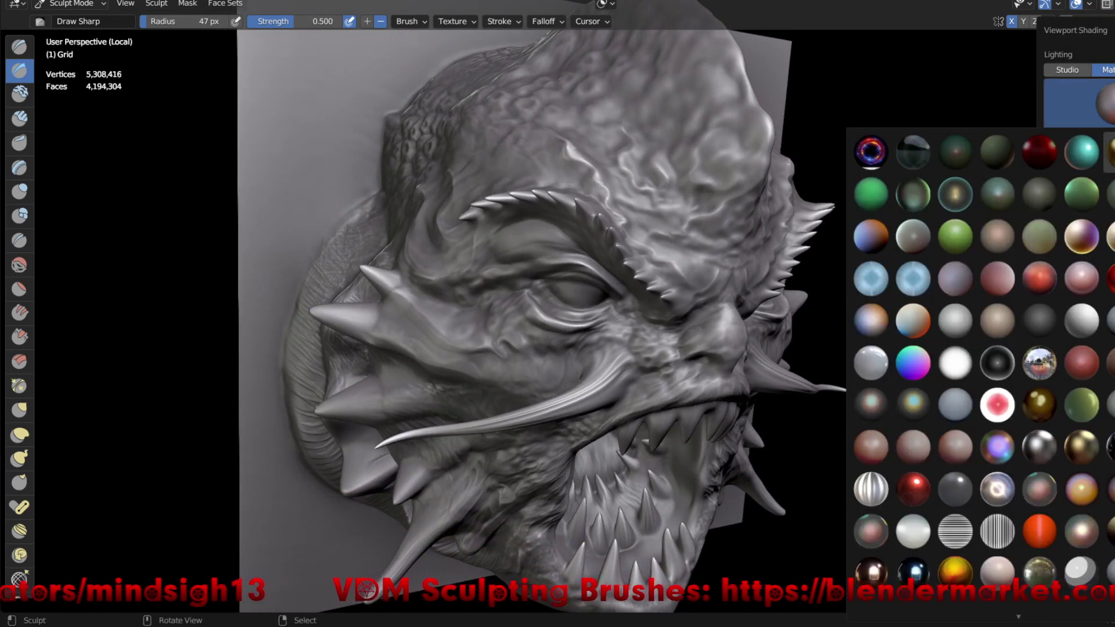
{"action": "left_click", "coordinate": [1082, 278]}
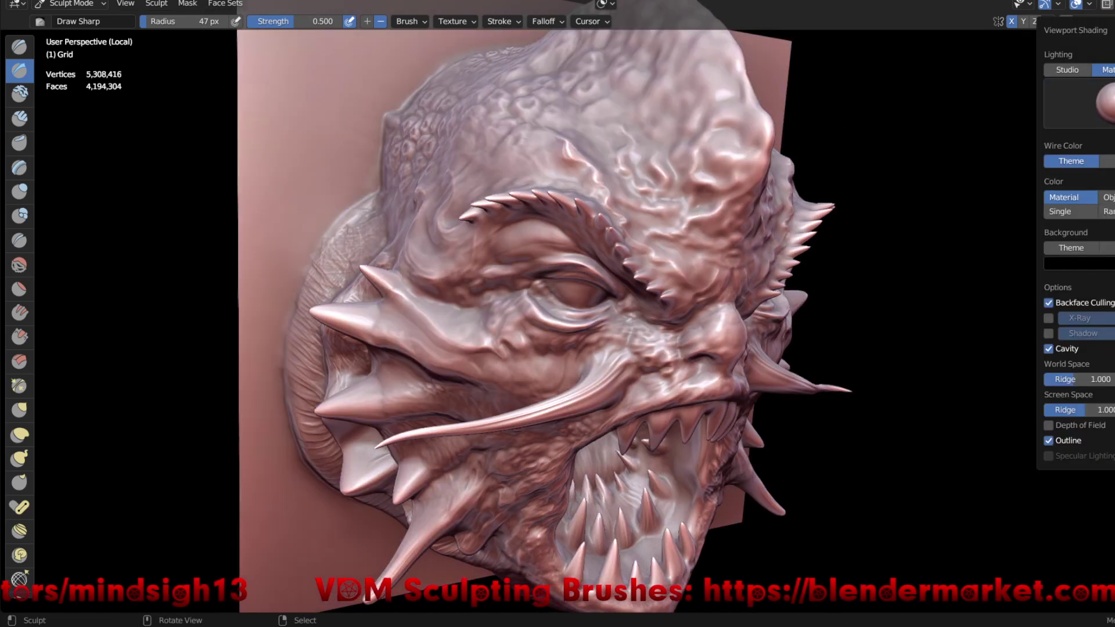
{"action": "left_click", "coordinate": [1078, 105]}
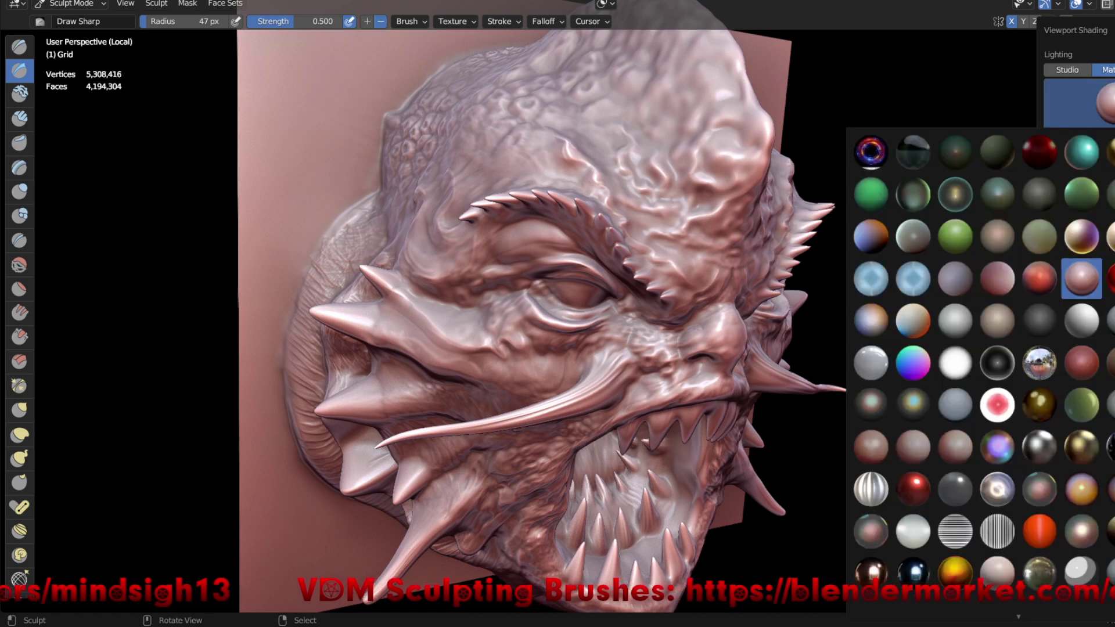
{"action": "left_click", "coordinate": [1040, 279]}
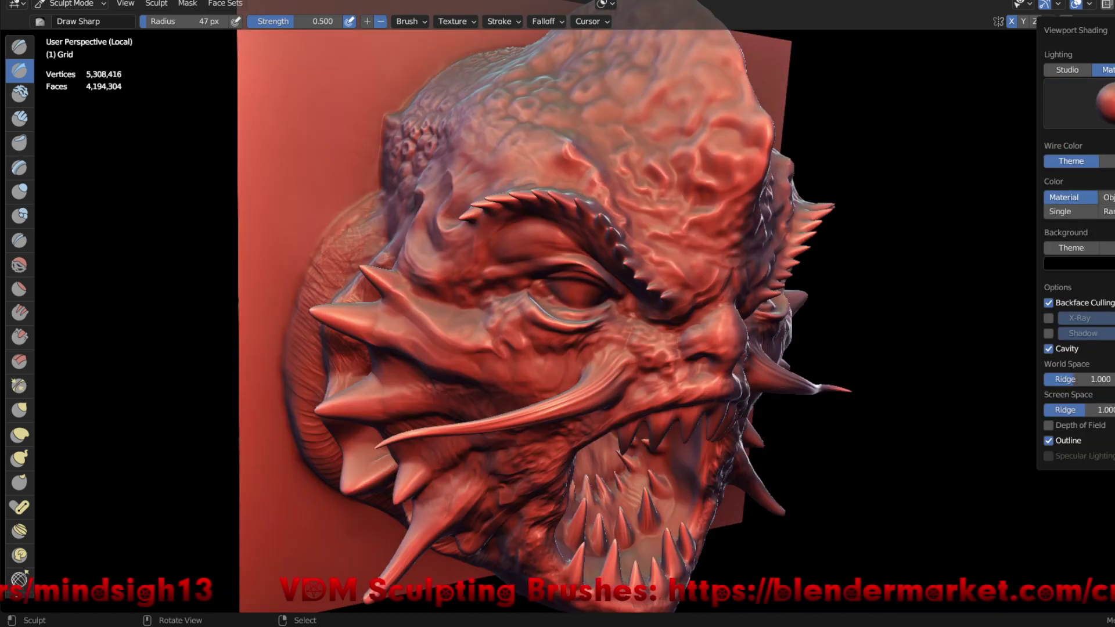
{"action": "mouse_move", "coordinate": [909, 498]}
{"action": "middle_mouse_down"}
{"action": "mouse_move", "coordinate": [755, 406]}
{"action": "mouse_move", "coordinate": [682, 312]}
{"action": "mouse_move", "coordinate": [523, 326]}
{"action": "middle_mouse_up"}
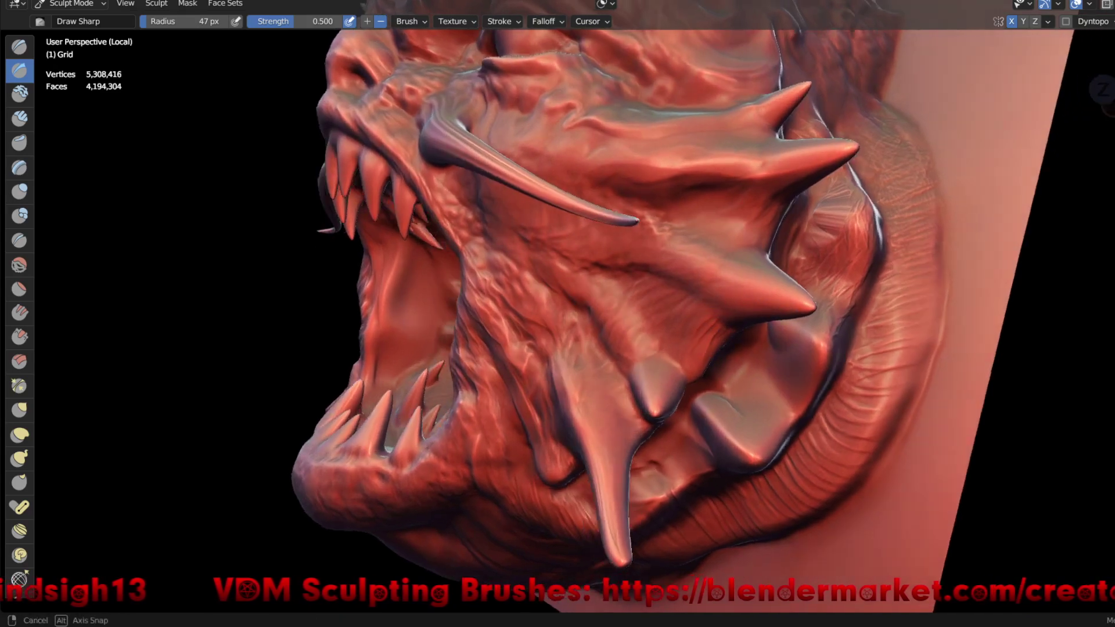
- Raise short sharp Draw Sharp lines along the cheek beside the mouth
{"action": "middle_click_drag", "start_coordinate": [523, 325], "coordinate": [797, 372]}
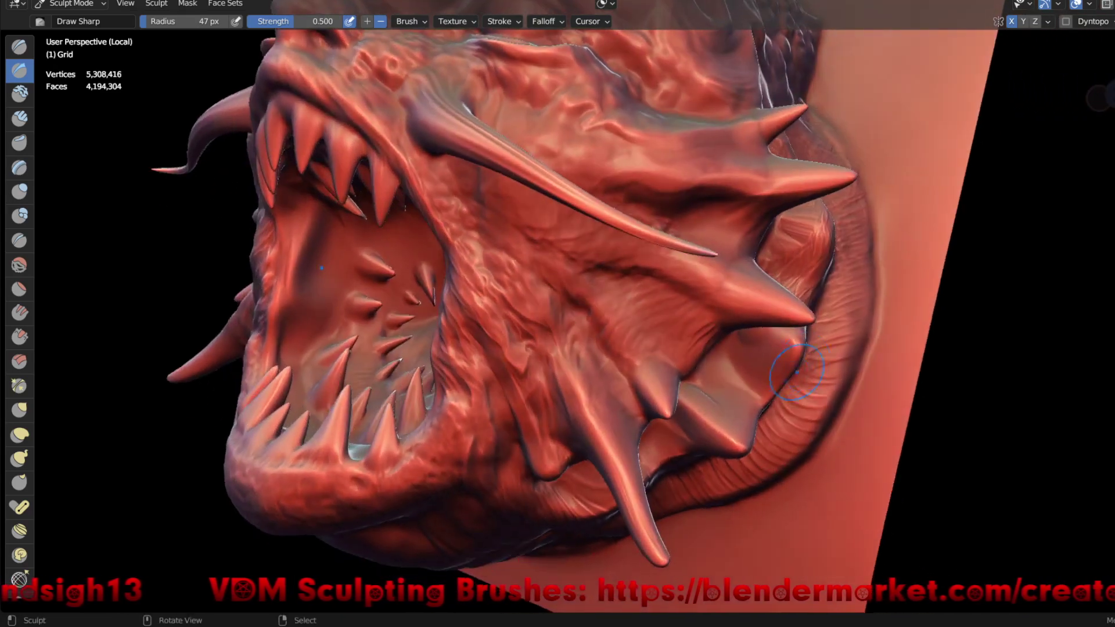
{"action": "scroll", "coordinate": [726, 337], "scroll_direction": "up", "scroll_amount": 3}
{"action": "left_click_drag", "start_coordinate": [689, 285], "coordinate": [689, 285]}
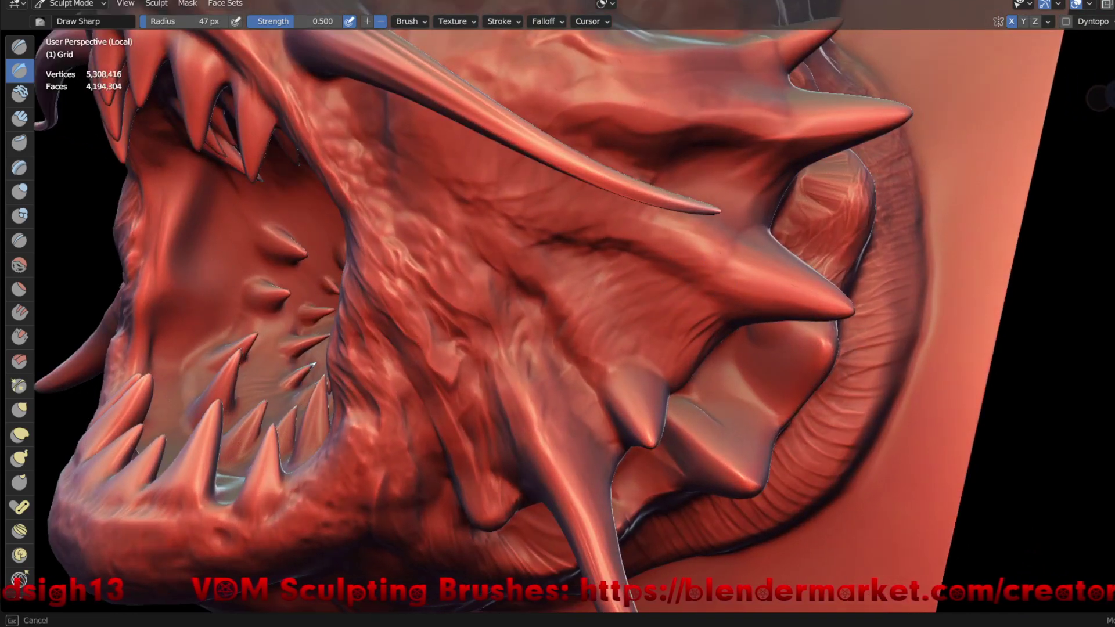
{"action": "left_click_drag", "start_coordinate": [689, 284], "coordinate": [566, 378]}
{"action": "mouse_move", "coordinate": [620, 326]}
{"action": "left_mouse_down"}
{"action": "mouse_move", "coordinate": [630, 334]}
{"action": "mouse_move", "coordinate": [635, 318]}
{"action": "mouse_move", "coordinate": [683, 300]}
{"action": "left_mouse_up"}
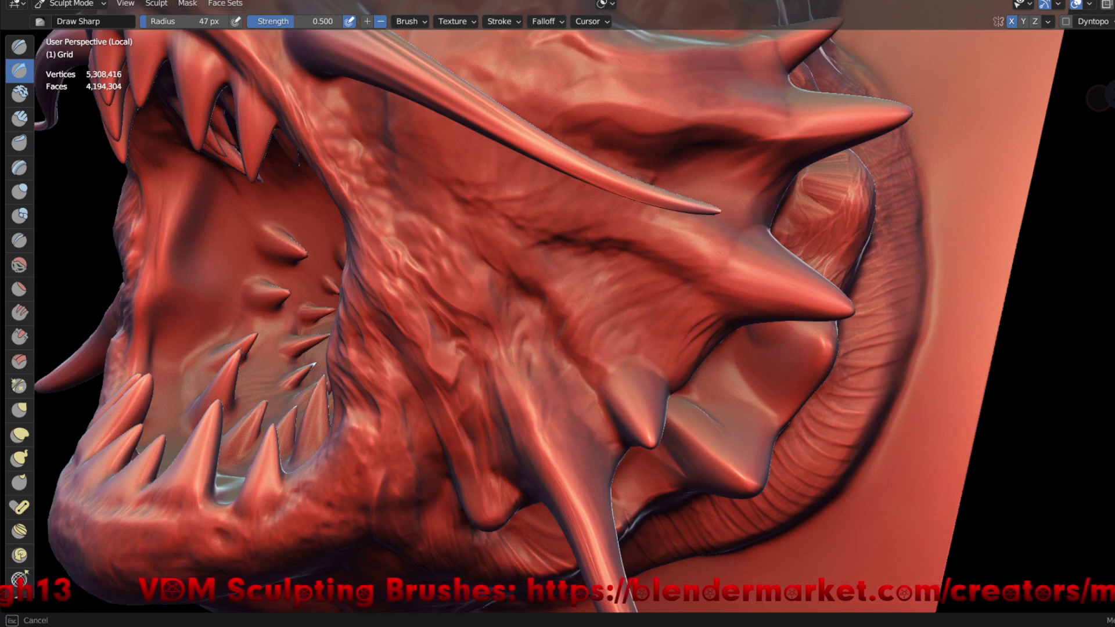
{"action": "left_click_drag", "start_coordinate": [731, 270], "coordinate": [681, 361]}
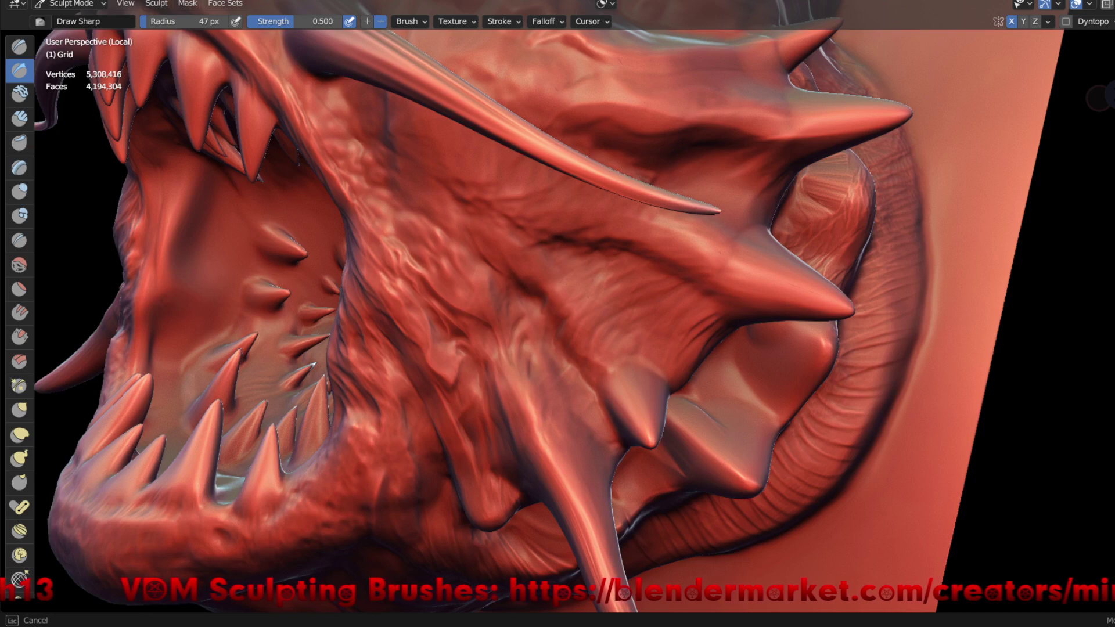
{"action": "mouse_move", "coordinate": [716, 314]}
{"action": "left_mouse_down"}
{"action": "mouse_move", "coordinate": [729, 312]}
{"action": "mouse_move", "coordinate": [667, 377]}
{"action": "left_mouse_up"}
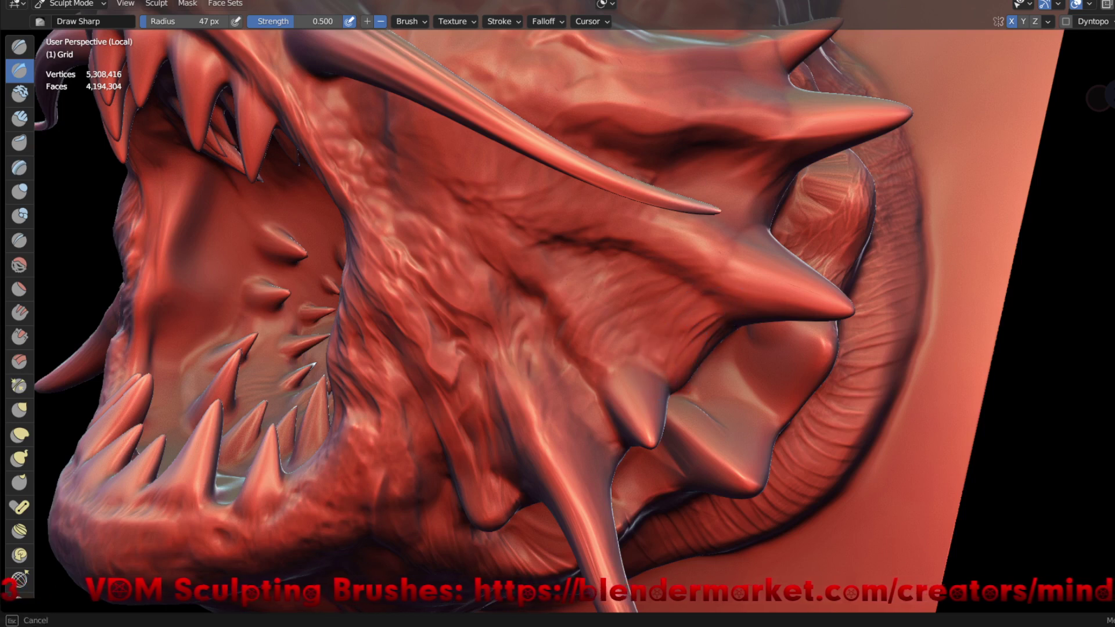
- With Ctrl inverted, carve creases into the cheek and the horn bases
{"action": "key", "text": "ctrl"}
{"action": "mouse_move", "coordinate": [629, 340]}
{"action": "left_mouse_down", "text": "ctrl"}
{"action": "mouse_move", "coordinate": [651, 371]}
{"action": "mouse_move", "coordinate": [686, 366]}
{"action": "left_mouse_up", "text": "ctrl"}
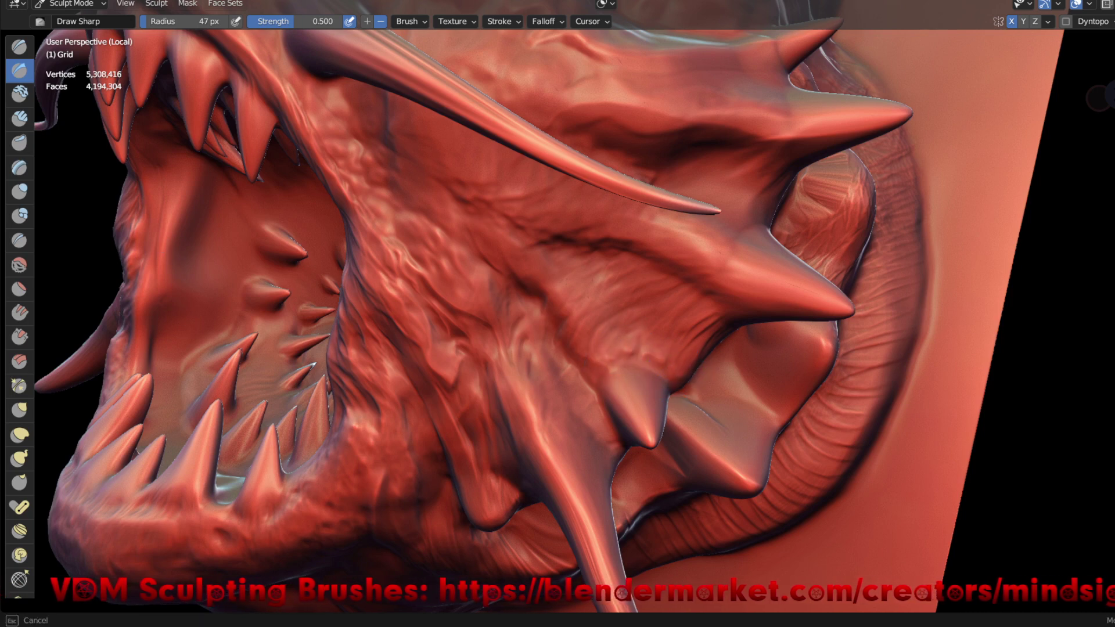
{"action": "left_click_drag", "start_coordinate": [705, 299], "coordinate": [708, 269], "text": "ctrl"}
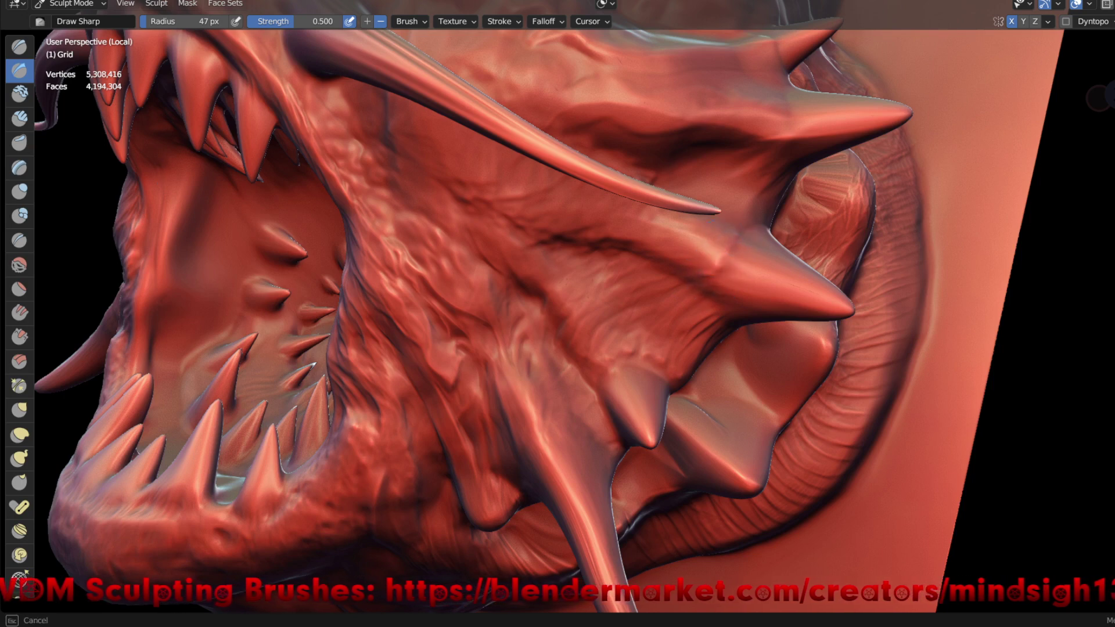
{"action": "mouse_move", "coordinate": [708, 266]}
{"action": "left_mouse_down", "text": "ctrl"}
{"action": "mouse_move", "coordinate": [733, 250]}
{"action": "mouse_move", "coordinate": [643, 264]}
{"action": "left_mouse_up", "text": "ctrl"}
{"action": "left_click_drag", "start_coordinate": [635, 224], "coordinate": [635, 224]}
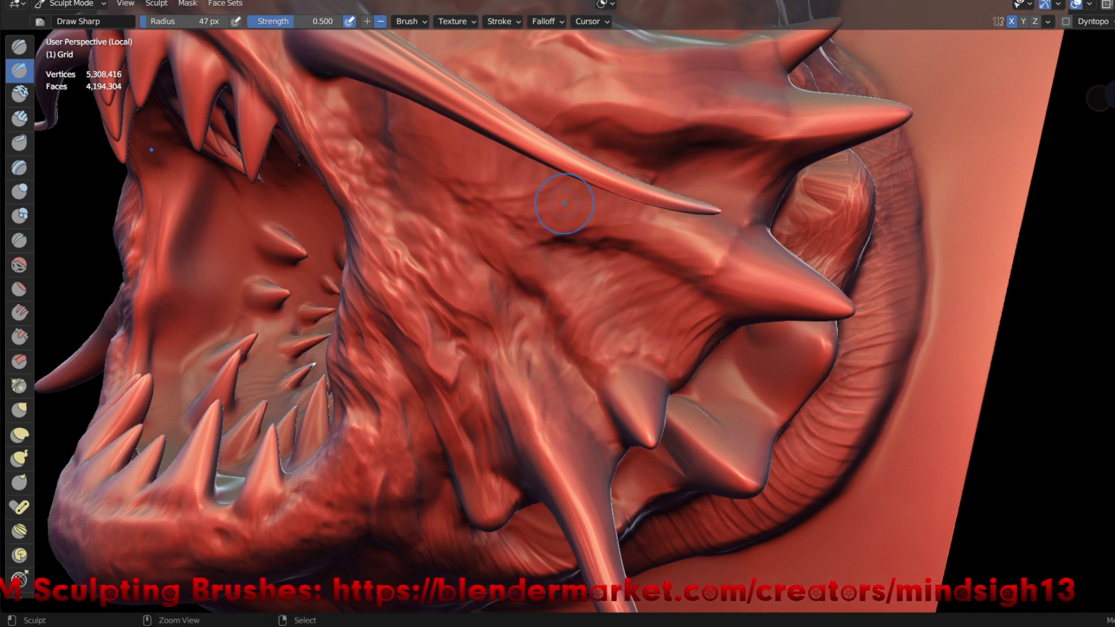
{"action": "left_click_drag", "start_coordinate": [635, 224], "coordinate": [537, 227]}
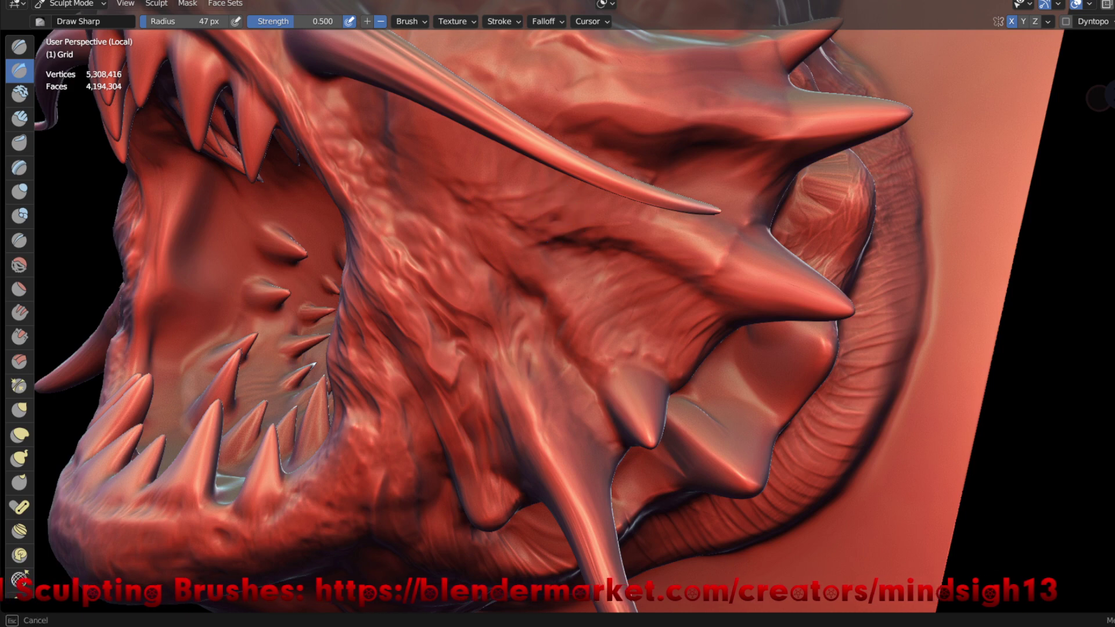
{"action": "left_click_drag", "start_coordinate": [513, 279], "coordinate": [510, 343]}
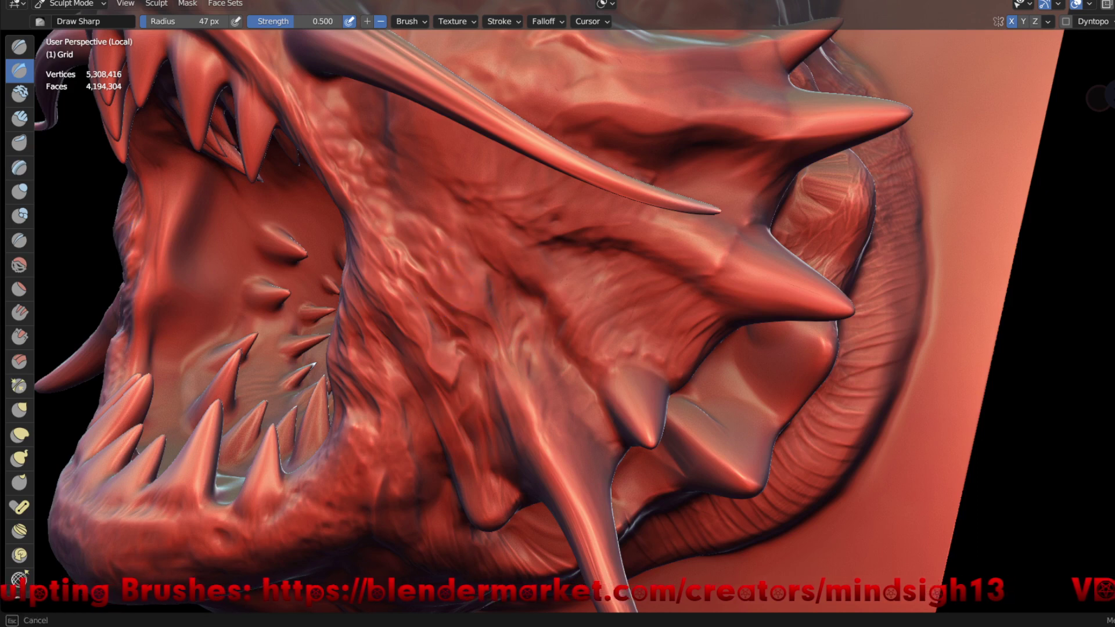
{"action": "left_click_drag", "start_coordinate": [459, 279], "coordinate": [410, 259]}
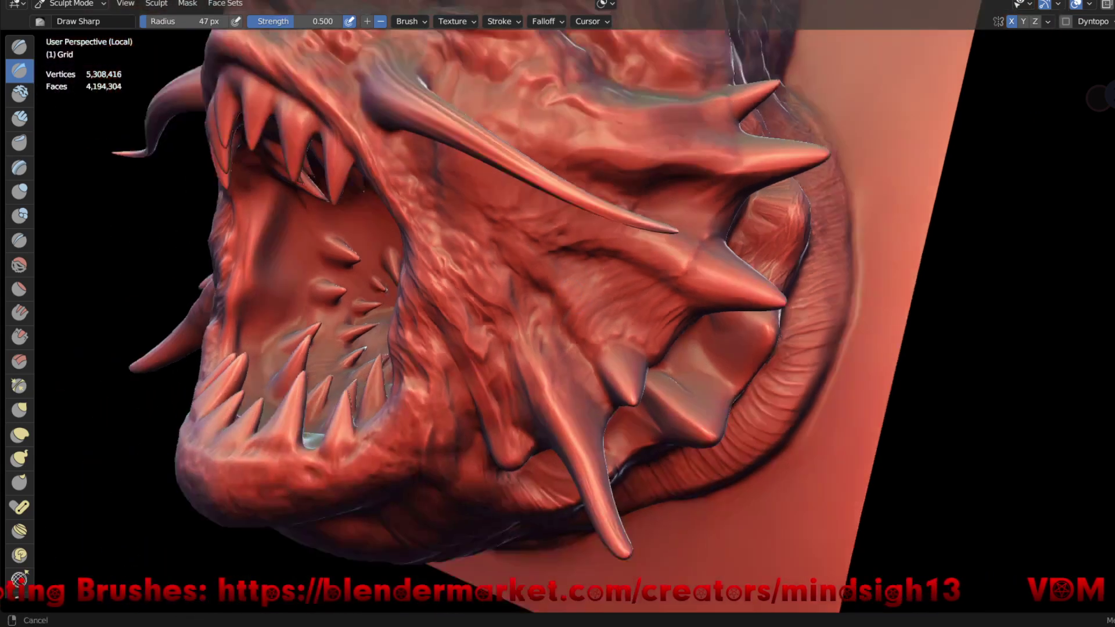
{"action": "mouse_move", "coordinate": [622, 459]}
{"action": "middle_mouse_down"}
{"action": "mouse_move", "coordinate": [813, 441]}
{"action": "mouse_move", "coordinate": [862, 453]}
{"action": "middle_mouse_up"}
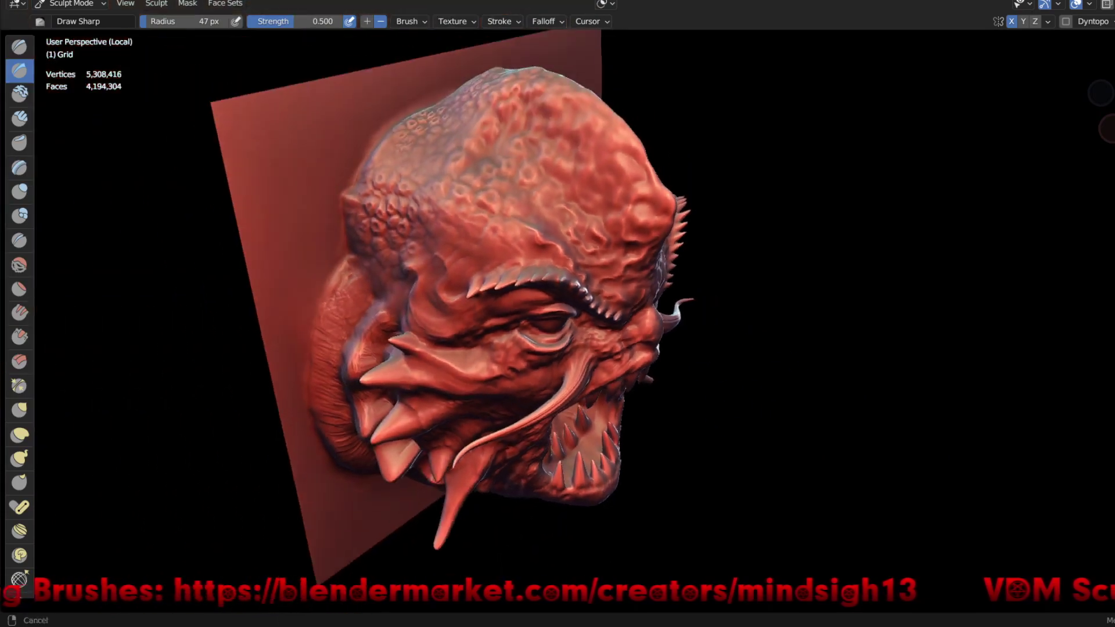
- Zoom in near the eye and carve a dark crease into the cheek
{"action": "middle_click_drag", "start_coordinate": [762, 441], "coordinate": [726, 442]}
{"action": "middle_click_drag", "start_coordinate": [1102, 114], "coordinate": [1091, 108]}
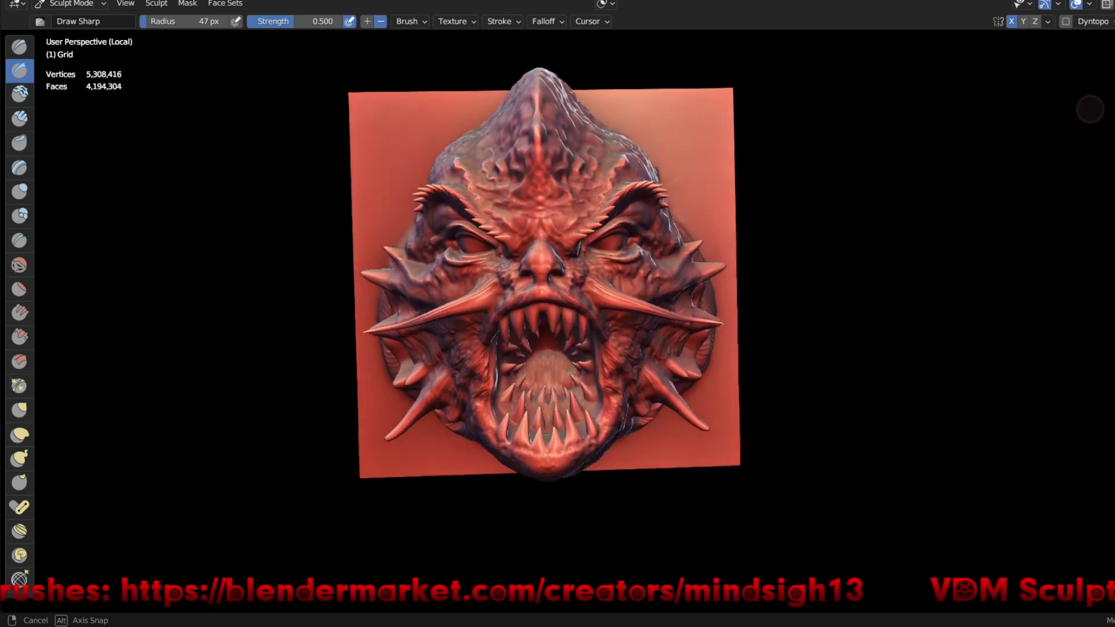
{"action": "mouse_move", "coordinate": [813, 432]}
{"action": "middle_mouse_down"}
{"action": "mouse_move", "coordinate": [1100, 130]}
{"action": "mouse_move", "coordinate": [749, 443]}
{"action": "mouse_move", "coordinate": [767, 373]}
{"action": "mouse_move", "coordinate": [1095, 128]}
{"action": "middle_mouse_up"}
{"action": "middle_click_drag", "start_coordinate": [643, 221], "coordinate": [643, 221], "text": "ctrl"}
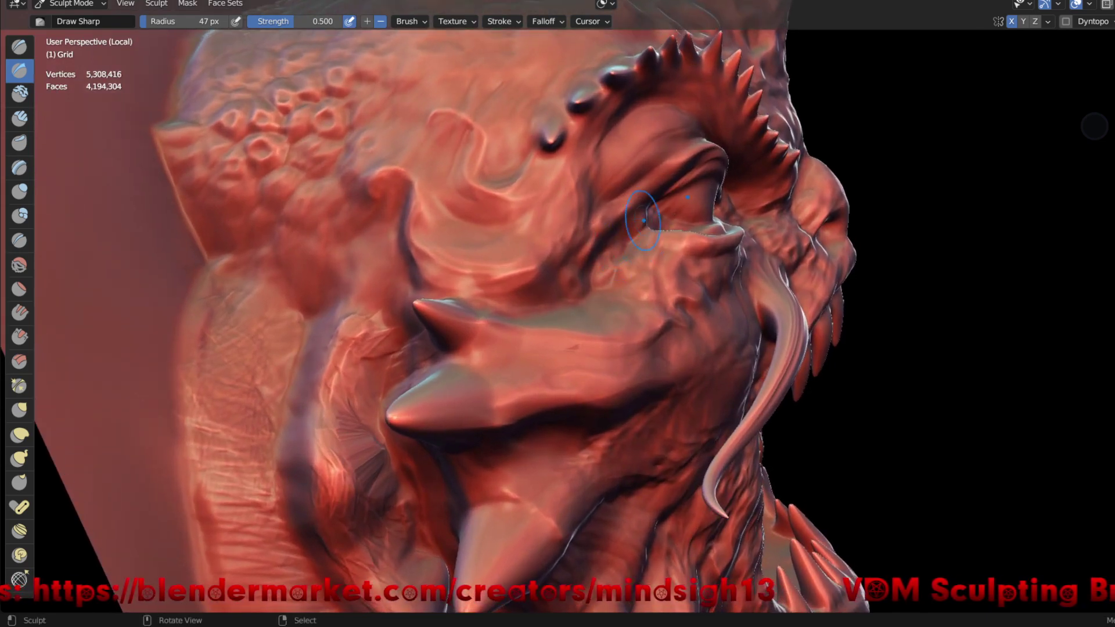
{"action": "middle_click_drag", "start_coordinate": [684, 141], "coordinate": [685, 141]}
{"action": "middle_click_drag", "start_coordinate": [602, 219], "coordinate": [603, 219]}
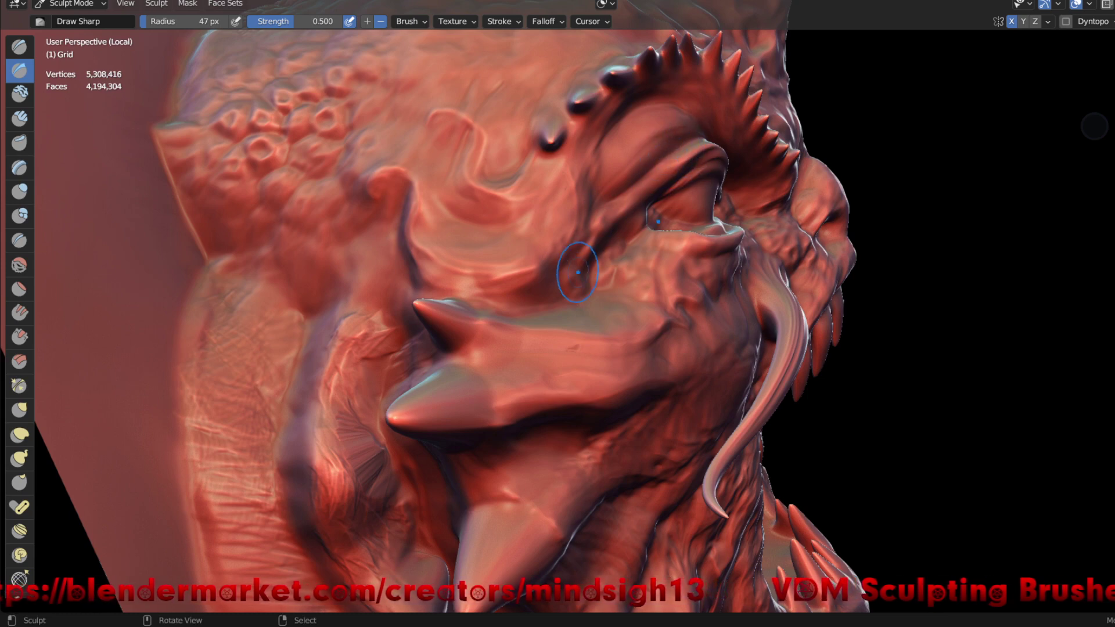
{"action": "mouse_move", "coordinate": [555, 209]}
{"action": "left_mouse_down"}
{"action": "mouse_move", "coordinate": [546, 273]}
{"action": "mouse_move", "coordinate": [550, 209]}
{"action": "mouse_move", "coordinate": [511, 229]}
{"action": "left_mouse_up"}
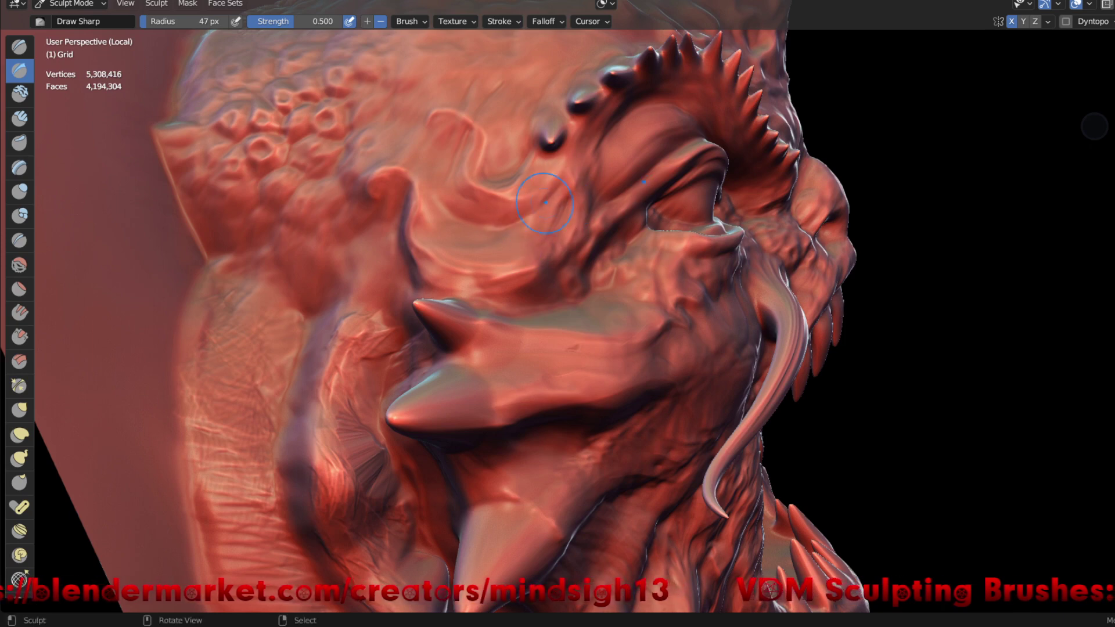
{"action": "left_click_drag", "start_coordinate": [511, 229], "coordinate": [460, 226]}
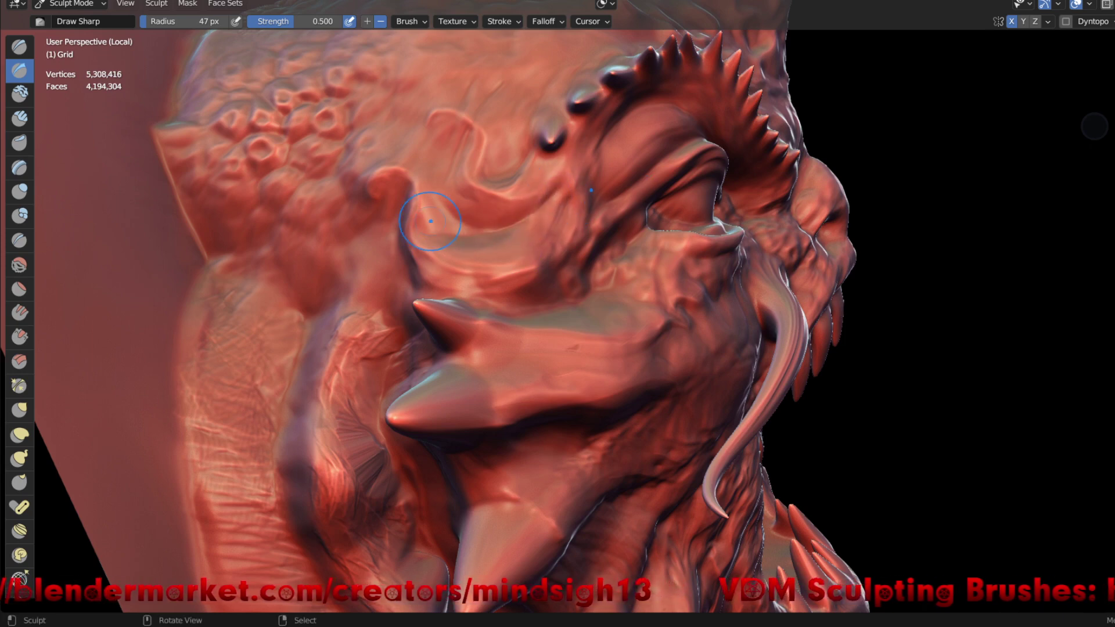
- Reshape the curling fold beside the brow and crease below the brow
{"action": "left_click_drag", "start_coordinate": [434, 124], "coordinate": [430, 129]}
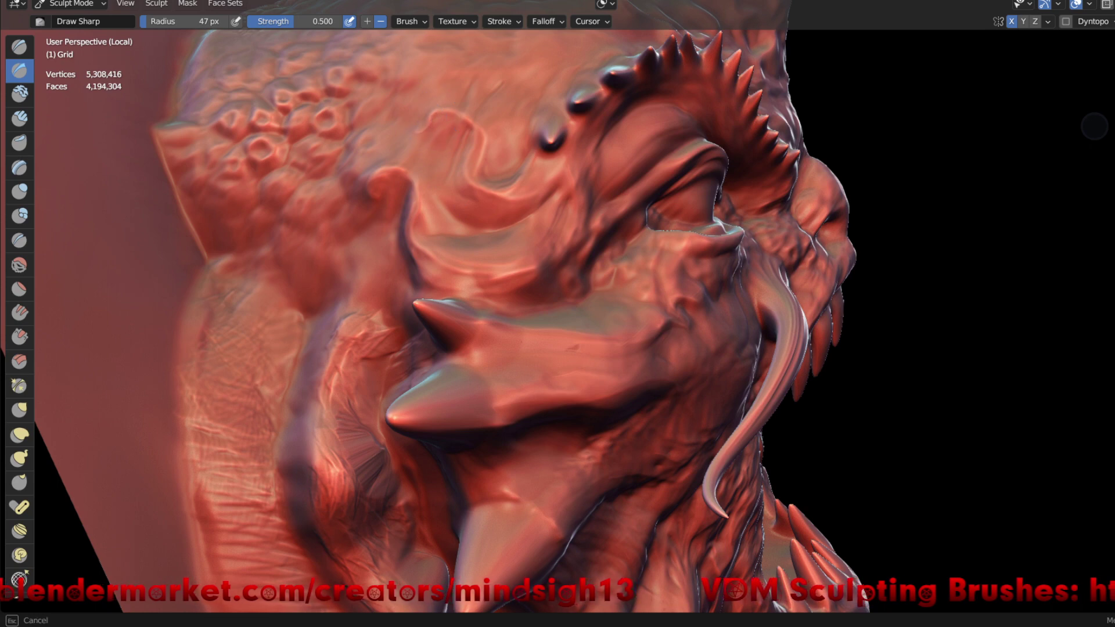
{"action": "left_click_drag", "start_coordinate": [494, 137], "coordinate": [509, 186]}
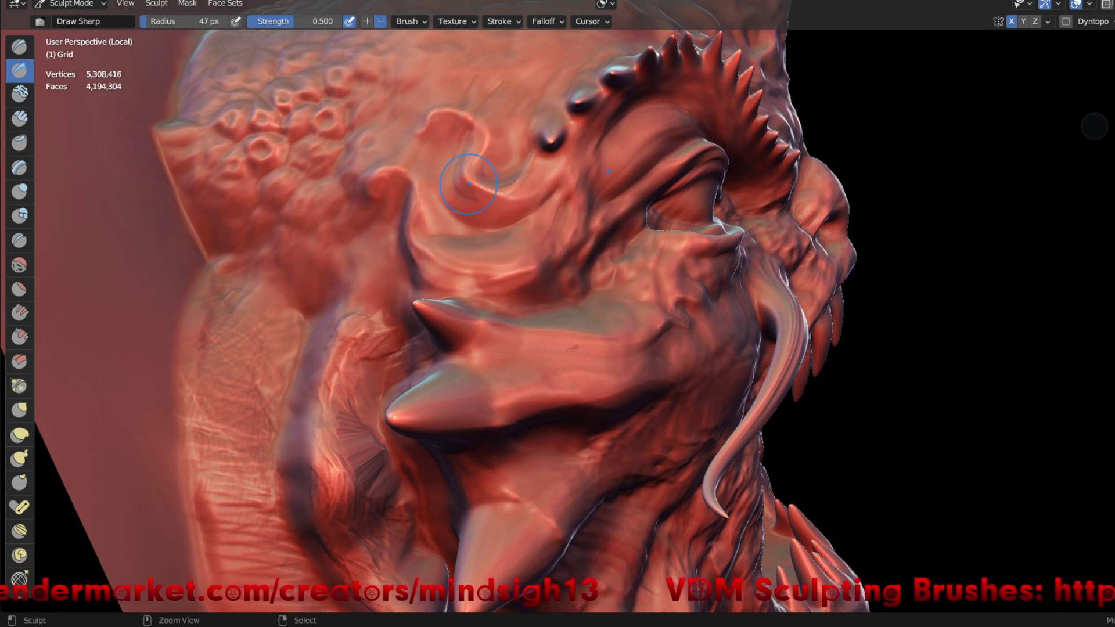
{"action": "mouse_move", "coordinate": [476, 205]}
{"action": "left_mouse_down"}
{"action": "mouse_move", "coordinate": [465, 195]}
{"action": "mouse_move", "coordinate": [539, 199]}
{"action": "mouse_move", "coordinate": [558, 148]}
{"action": "left_mouse_up"}
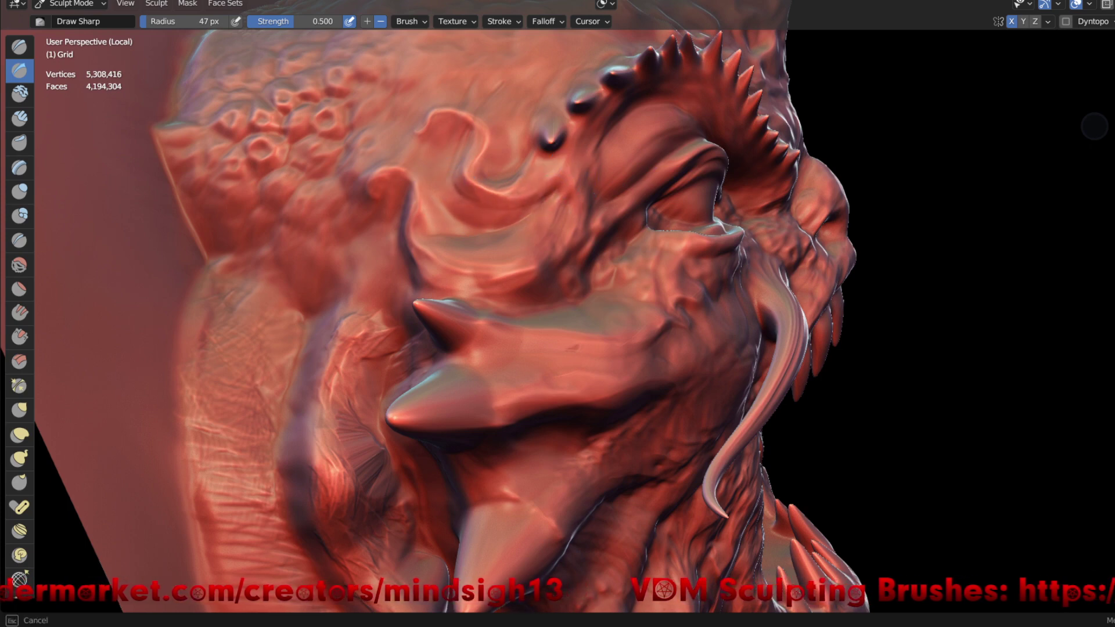
{"action": "mouse_move", "coordinate": [467, 212]}
{"action": "left_mouse_down"}
{"action": "mouse_move", "coordinate": [482, 134]}
{"action": "mouse_move", "coordinate": [445, 186]}
{"action": "mouse_move", "coordinate": [444, 213]}
{"action": "mouse_move", "coordinate": [483, 222]}
{"action": "mouse_move", "coordinate": [561, 195]}
{"action": "mouse_move", "coordinate": [564, 230]}
{"action": "mouse_move", "coordinate": [459, 273]}
{"action": "mouse_move", "coordinate": [471, 267]}
{"action": "left_mouse_up"}
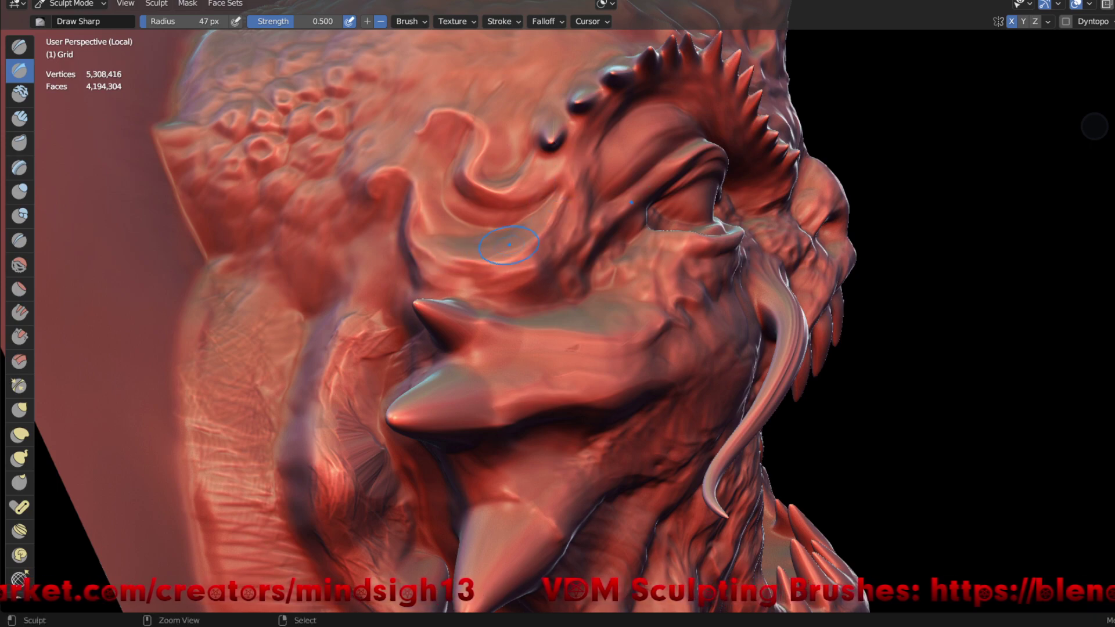
{"action": "middle_click_drag", "start_coordinate": [553, 256], "coordinate": [401, 250]}
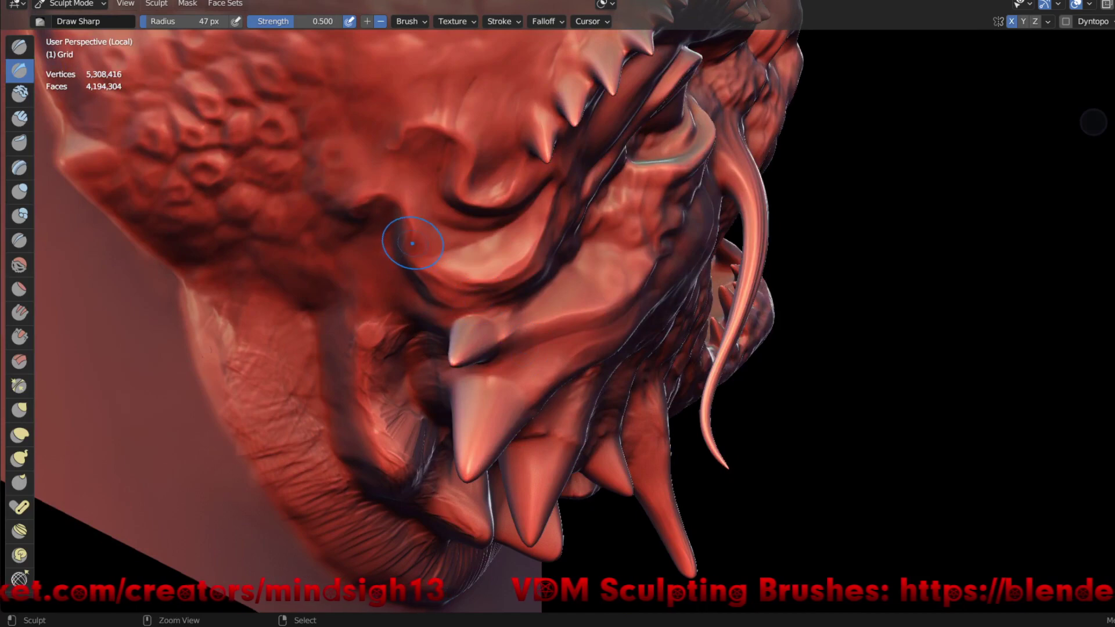
{"action": "left_click_drag", "start_coordinate": [401, 247], "coordinate": [413, 268]}
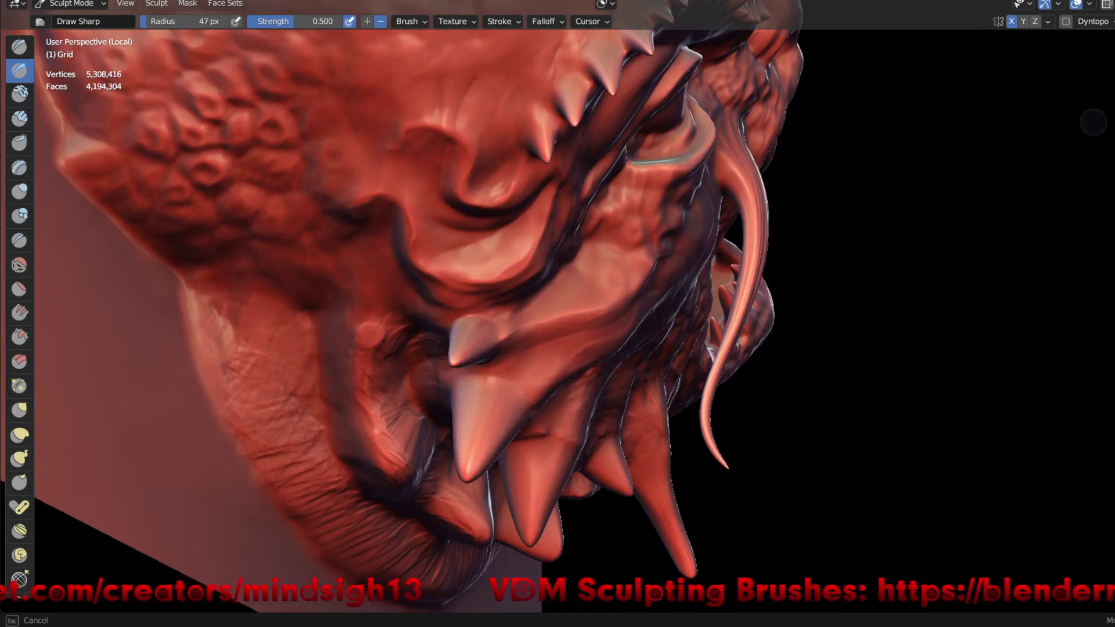
{"action": "mouse_move", "coordinate": [387, 190]}
{"action": "left_mouse_down"}
{"action": "mouse_move", "coordinate": [401, 180]}
{"action": "mouse_move", "coordinate": [375, 192]}
{"action": "left_mouse_up"}
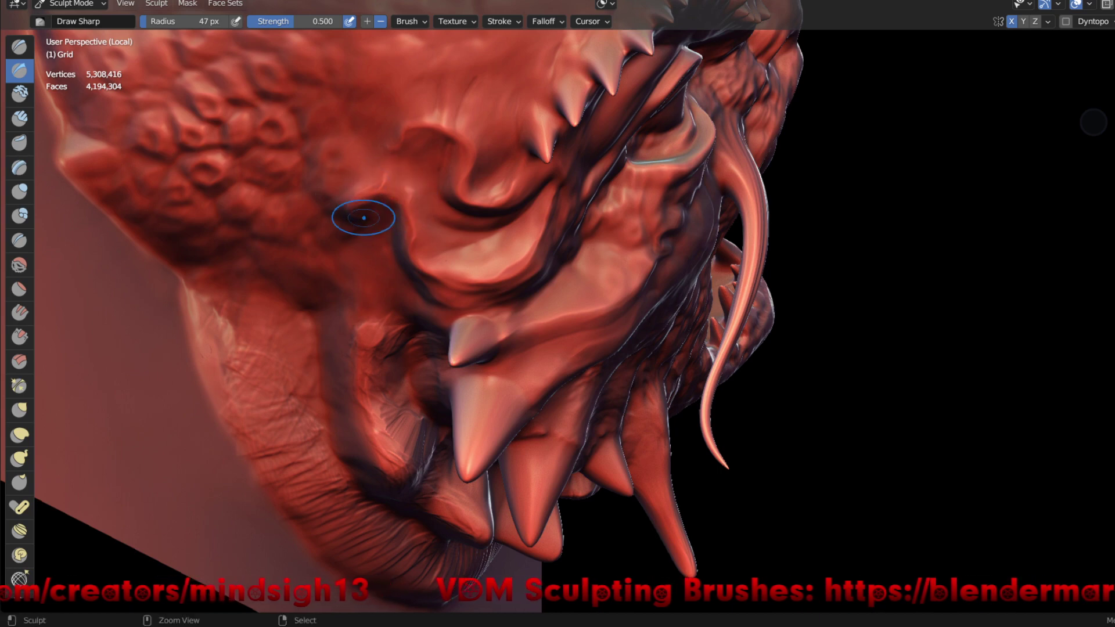
{"action": "left_click_drag", "start_coordinate": [374, 191], "coordinate": [348, 190]}
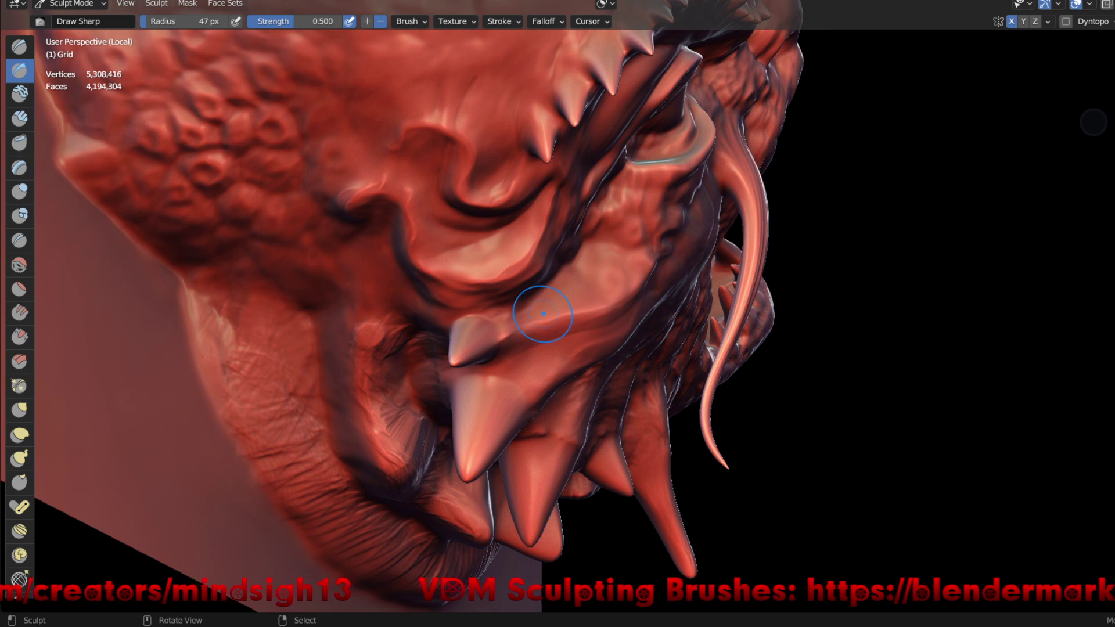
- Sharpen the brow ridge beside the spikes and shape the area under the eye
{"action": "middle_click_drag", "start_coordinate": [543, 314], "coordinate": [646, 107]}
{"action": "mouse_move", "coordinate": [408, 212]}
{"action": "left_mouse_down"}
{"action": "mouse_move", "coordinate": [456, 187]}
{"action": "mouse_move", "coordinate": [467, 242]}
{"action": "left_mouse_up"}
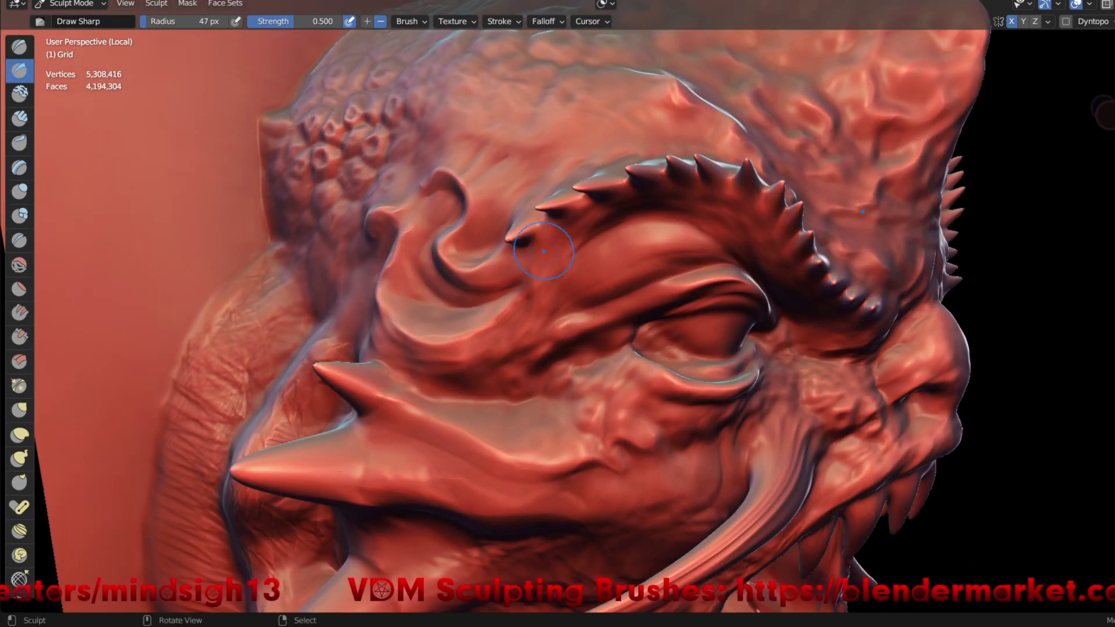
{"action": "left_click_drag", "start_coordinate": [544, 251], "coordinate": [578, 229]}
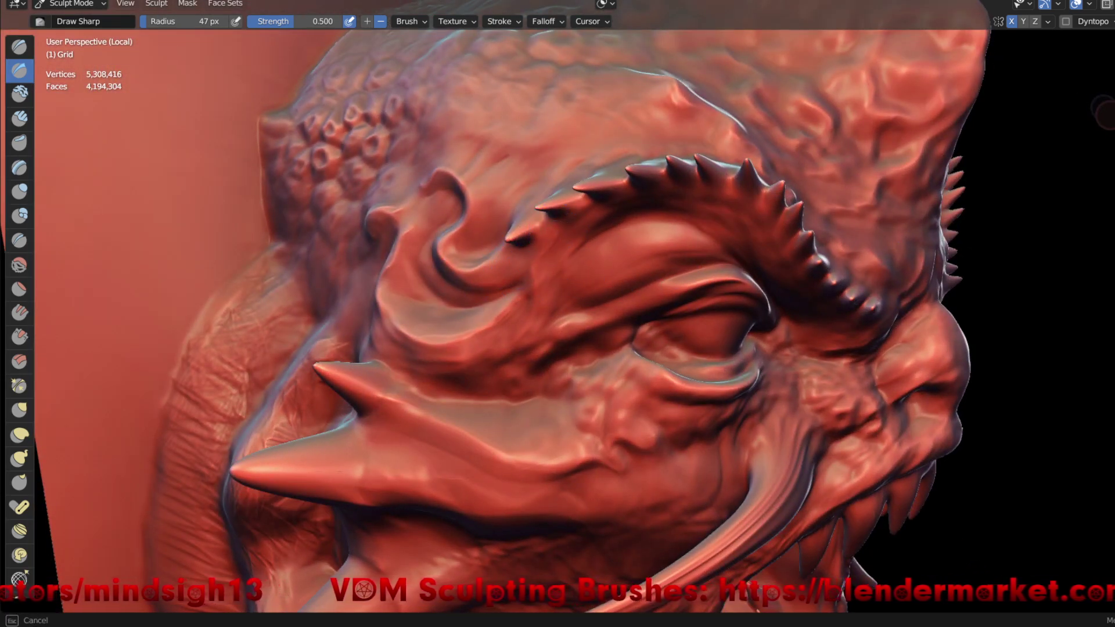
{"action": "mouse_move", "coordinate": [575, 231]}
{"action": "left_mouse_down"}
{"action": "mouse_move", "coordinate": [549, 252]}
{"action": "mouse_move", "coordinate": [572, 241]}
{"action": "left_mouse_up"}
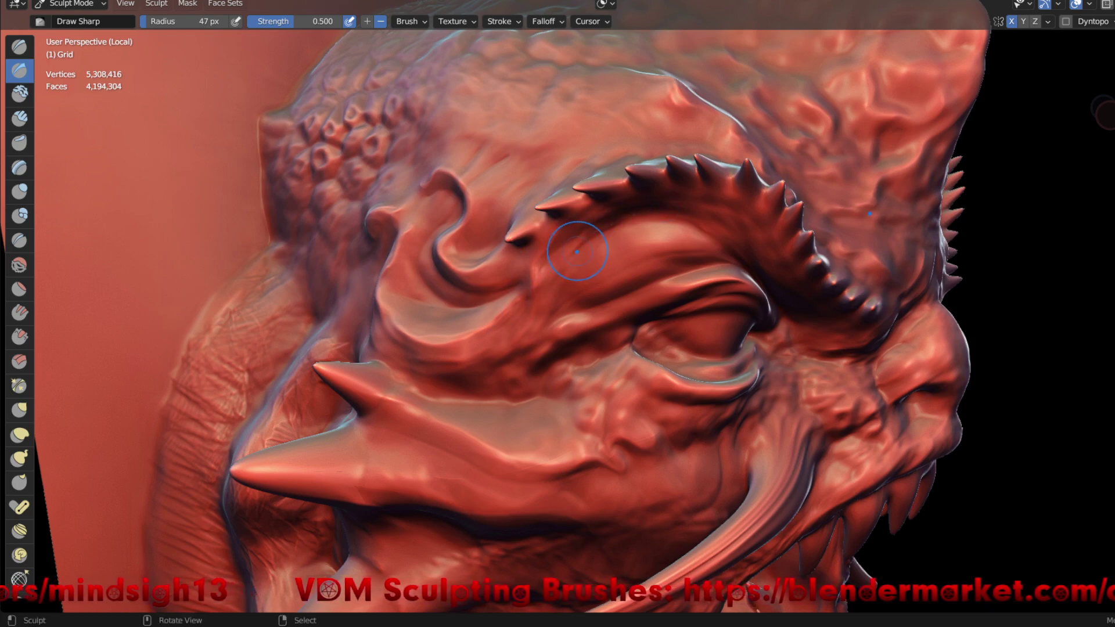
{"action": "mouse_move", "coordinate": [572, 241]}
{"action": "left_mouse_down"}
{"action": "mouse_move", "coordinate": [580, 254]}
{"action": "mouse_move", "coordinate": [584, 236]}
{"action": "left_mouse_up"}
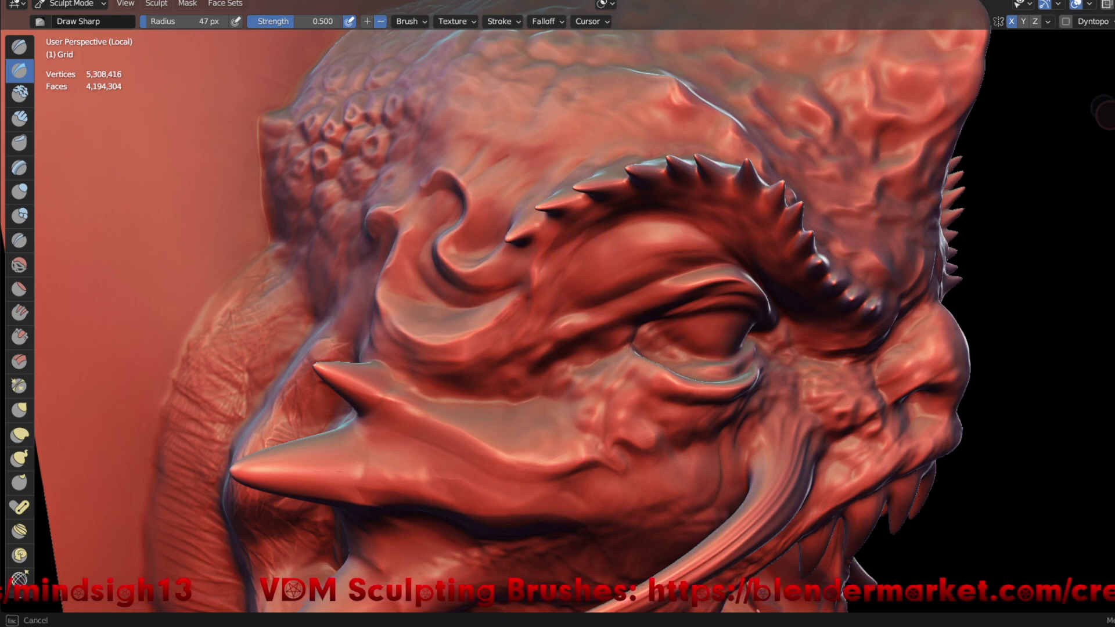
{"action": "left_click_drag", "start_coordinate": [485, 381], "coordinate": [541, 348]}
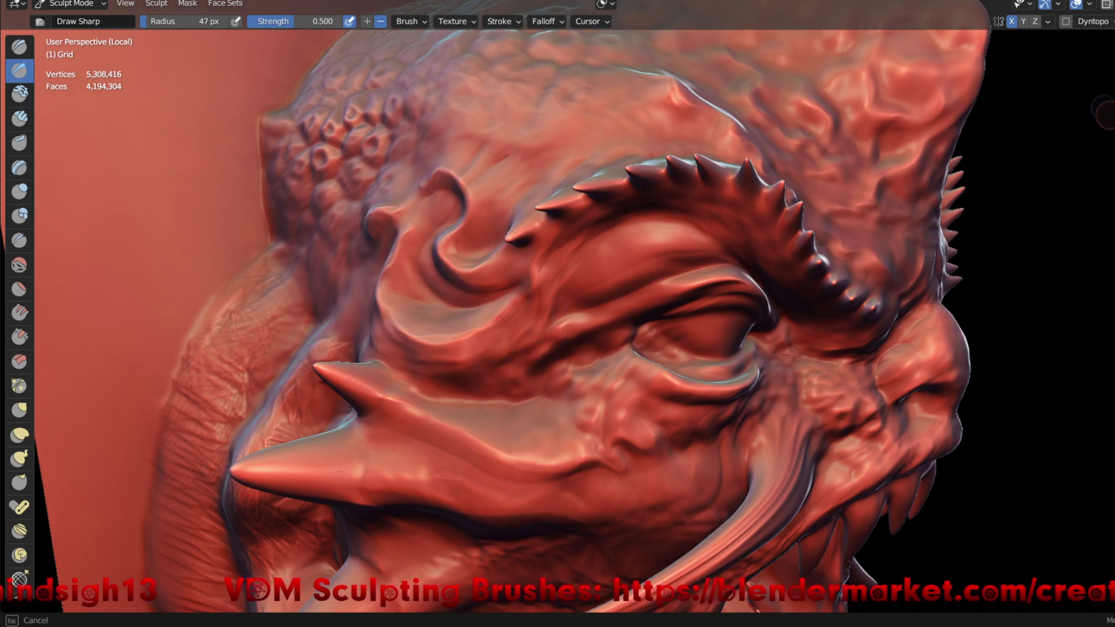
{"action": "left_click_drag", "start_coordinate": [541, 348], "coordinate": [542, 332]}
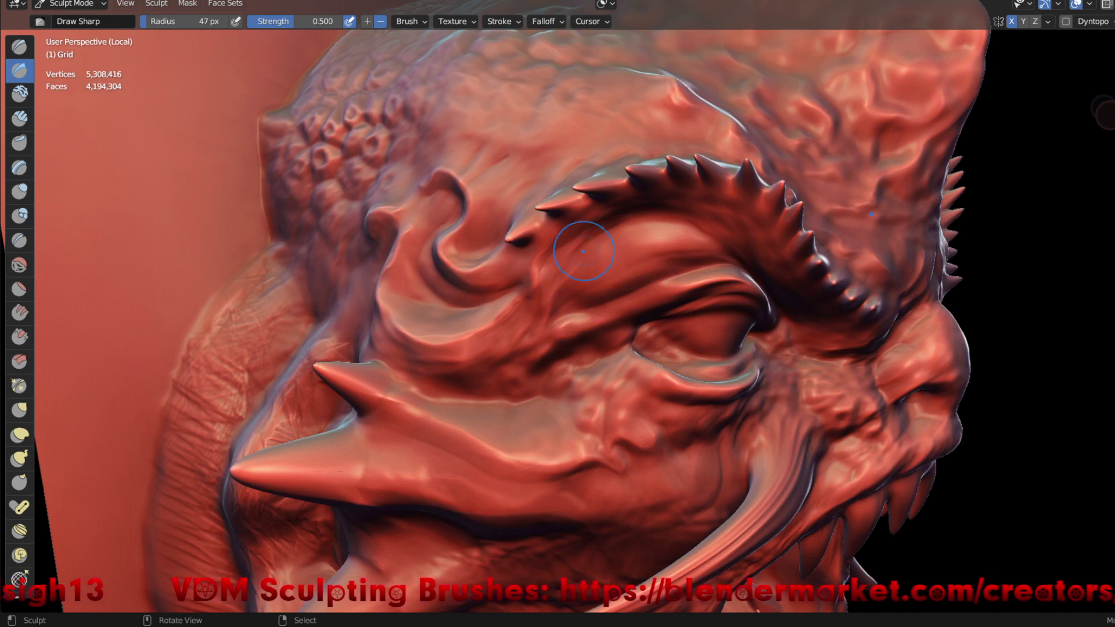
- Reshape the brow and cheek folds ringing the eye
{"action": "left_click", "coordinate": [575, 259]}
{"action": "left_click_drag", "start_coordinate": [573, 273], "coordinate": [523, 313]}
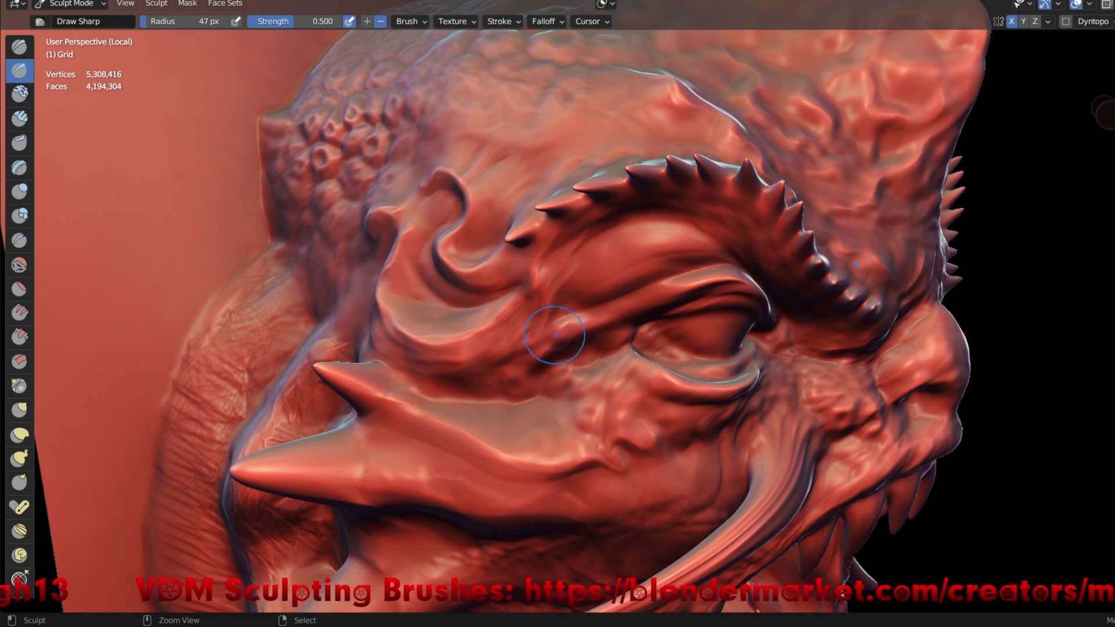
{"action": "left_click", "coordinate": [516, 320]}
{"action": "left_click_drag", "start_coordinate": [490, 343], "coordinate": [539, 300]}
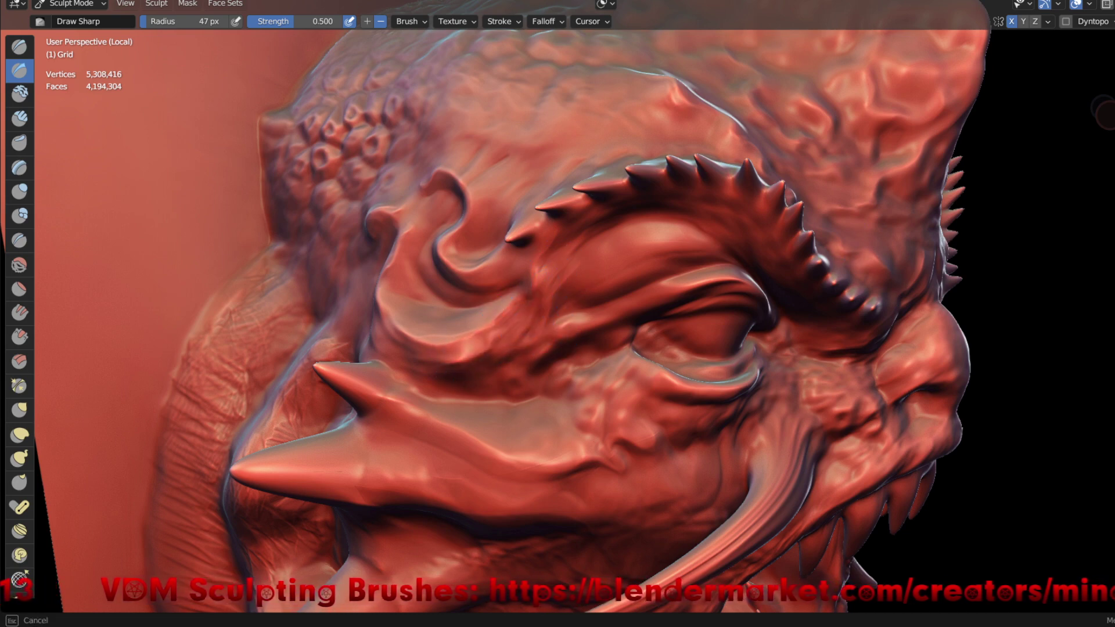
{"action": "mouse_move", "coordinate": [490, 354]}
{"action": "left_mouse_down"}
{"action": "mouse_move", "coordinate": [558, 343]}
{"action": "mouse_move", "coordinate": [546, 299]}
{"action": "left_mouse_up"}
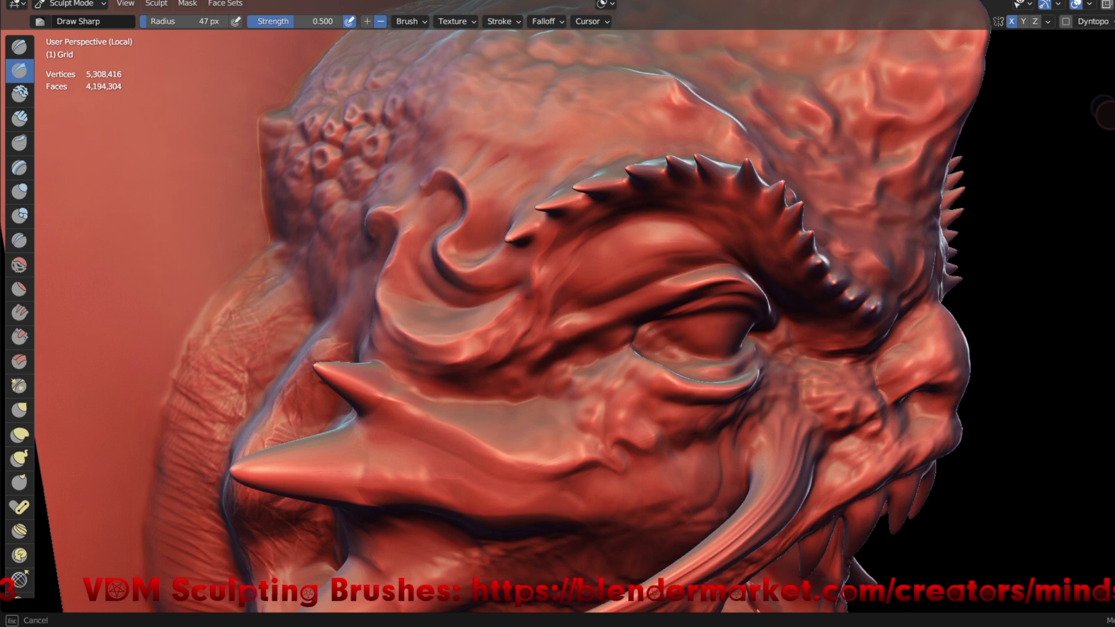
{"action": "mouse_move", "coordinate": [522, 343]}
{"action": "left_mouse_down"}
{"action": "mouse_move", "coordinate": [520, 278]}
{"action": "mouse_move", "coordinate": [535, 272]}
{"action": "left_mouse_up"}
{"action": "mouse_move", "coordinate": [575, 235]}
{"action": "left_mouse_down"}
{"action": "mouse_move", "coordinate": [593, 209]}
{"action": "mouse_move", "coordinate": [636, 191]}
{"action": "mouse_move", "coordinate": [714, 180]}
{"action": "left_mouse_up"}
{"action": "middle_click_drag", "start_coordinate": [738, 232], "coordinate": [825, 221]}
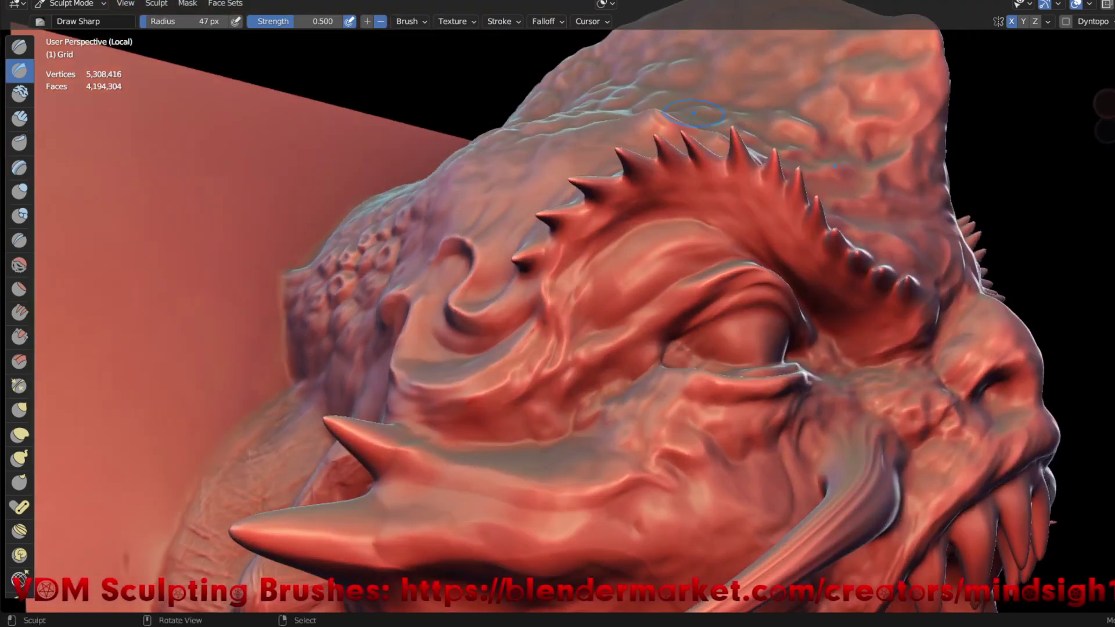
- Add several Draw Sharp strokes refining the brow ridge below the spikes
{"action": "middle_click_drag", "start_coordinate": [671, 210], "coordinate": [658, 209]}
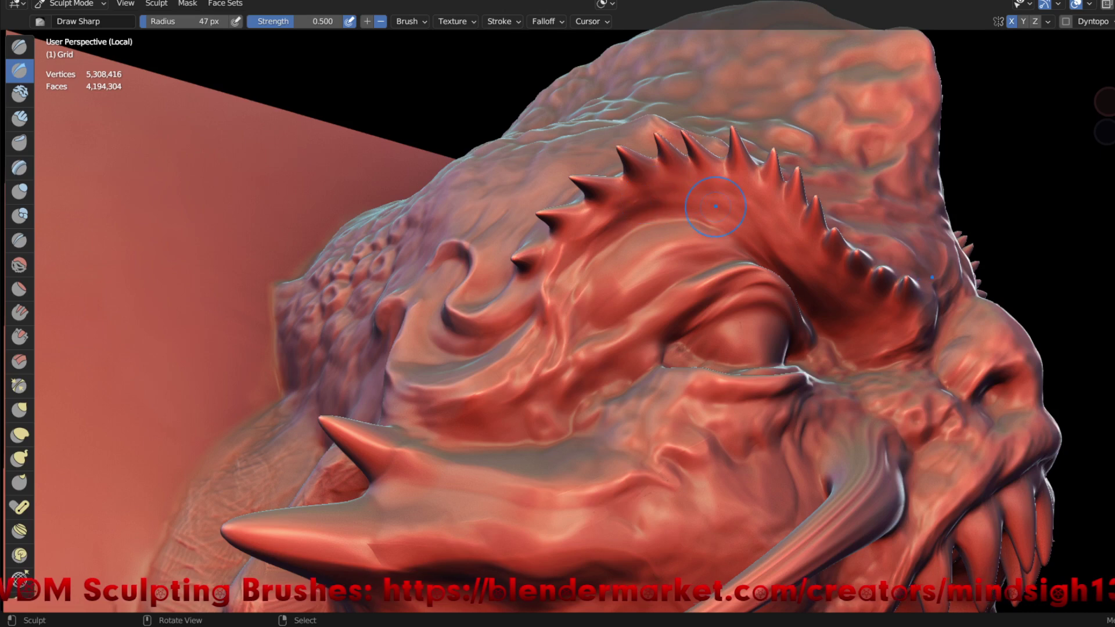
{"action": "mouse_move", "coordinate": [641, 196]}
{"action": "left_mouse_down"}
{"action": "mouse_move", "coordinate": [656, 198]}
{"action": "mouse_move", "coordinate": [643, 216]}
{"action": "left_mouse_up"}
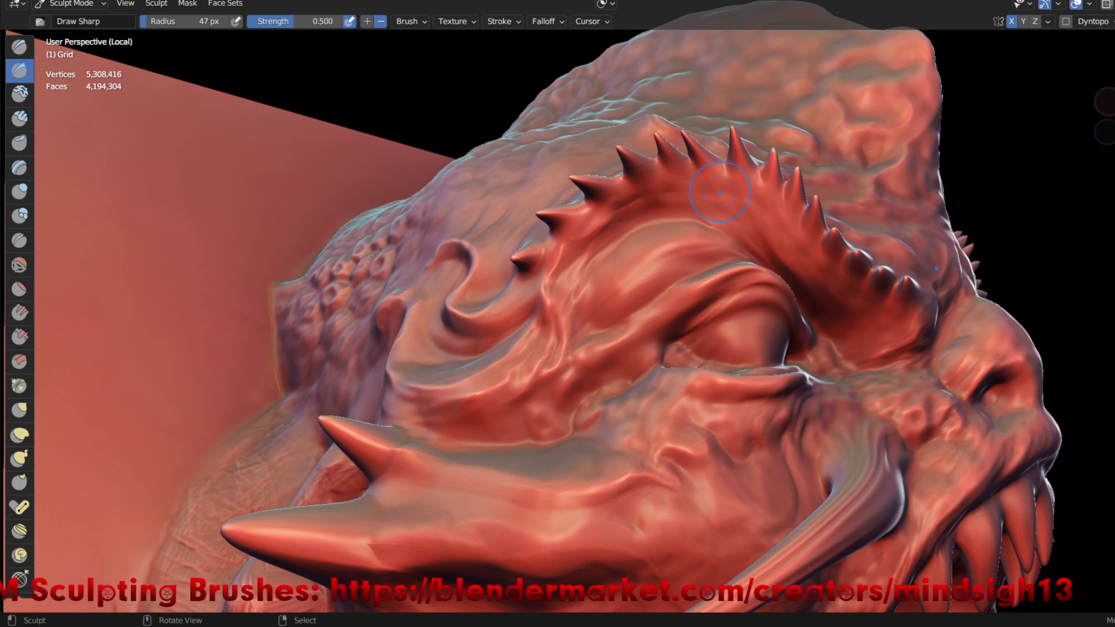
{"action": "mouse_move", "coordinate": [837, 343]}
{"action": "middle_mouse_down"}
{"action": "mouse_move", "coordinate": [778, 326]}
{"action": "mouse_move", "coordinate": [535, 156]}
{"action": "middle_mouse_up"}
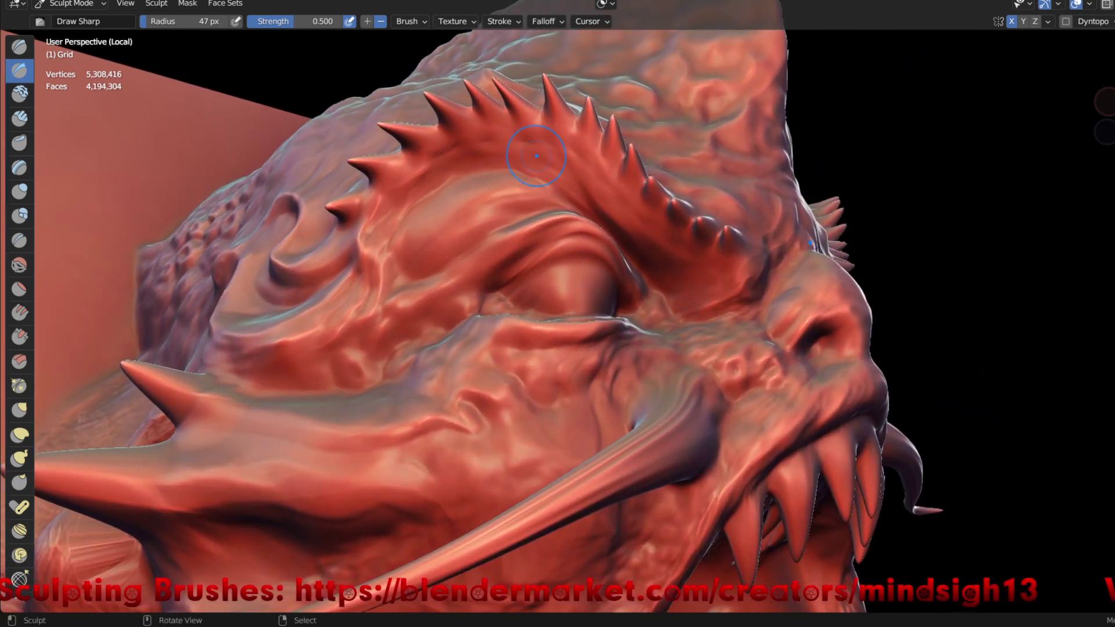
{"action": "middle_click_drag", "start_coordinate": [537, 156], "coordinate": [578, 168]}
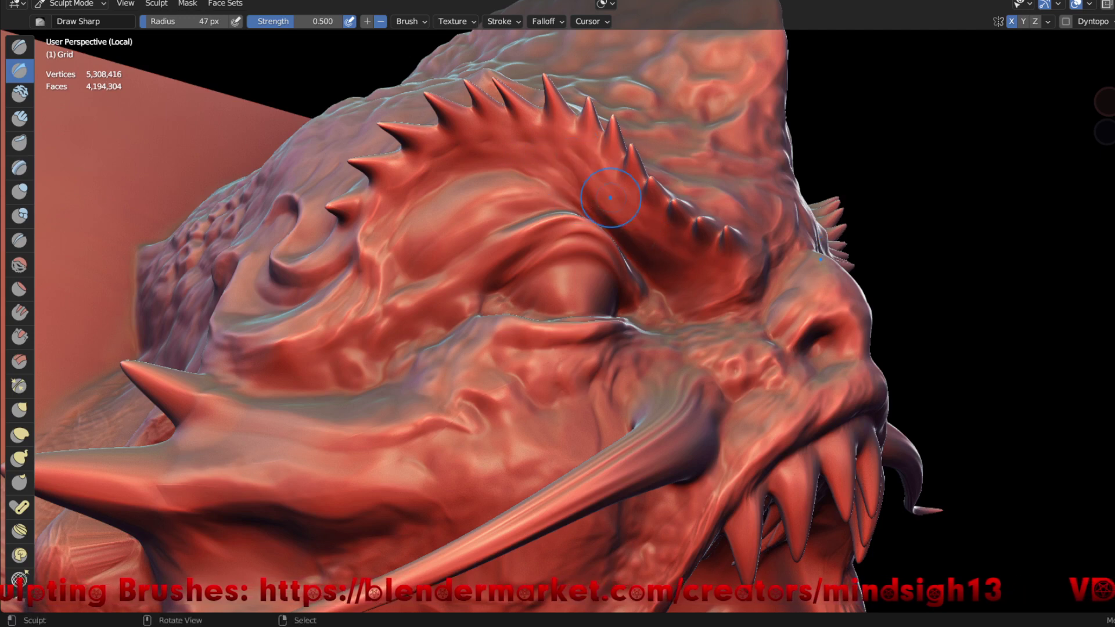
{"action": "middle_click_drag", "start_coordinate": [603, 184], "coordinate": [617, 220]}
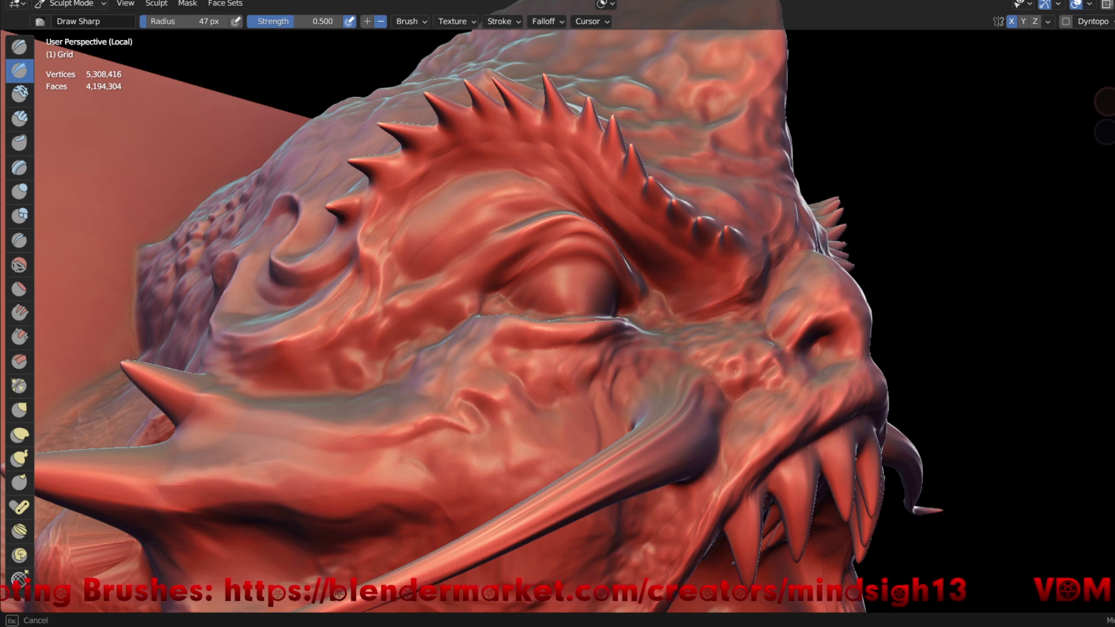
{"action": "middle_click_drag", "start_coordinate": [553, 153], "coordinate": [470, 142]}
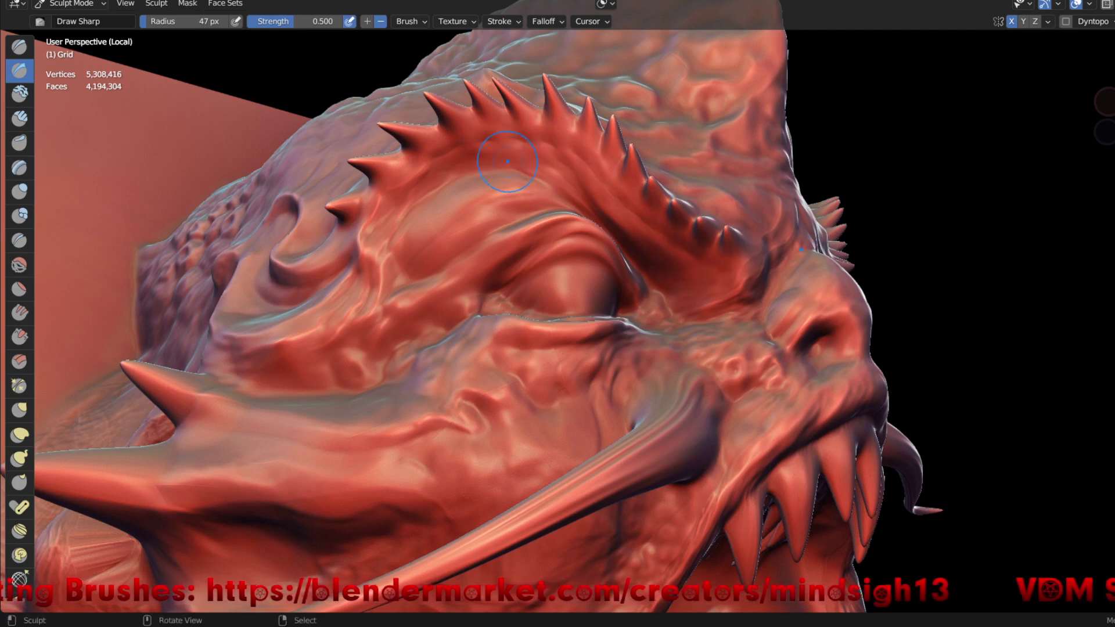
{"action": "middle_click_drag", "start_coordinate": [556, 164], "coordinate": [401, 200]}
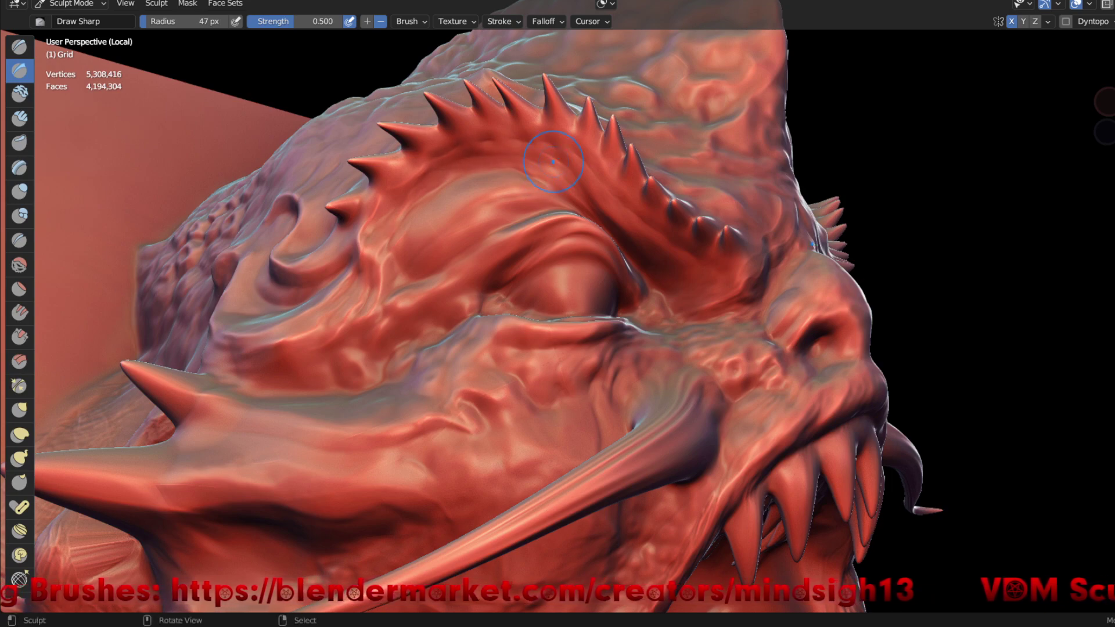
- Zoom out to view the whole creature head on its plane
{"action": "scroll", "coordinate": [554, 161], "scroll_direction": "down", "scroll_amount": 4}
{"action": "scroll", "coordinate": [553, 162], "scroll_direction": "down", "scroll_amount": 3}
{"action": "mouse_move", "coordinate": [921, 304]}
{"action": "middle_mouse_down"}
{"action": "mouse_move", "coordinate": [1090, 108]}
{"action": "mouse_move", "coordinate": [791, 309]}
{"action": "middle_mouse_up"}
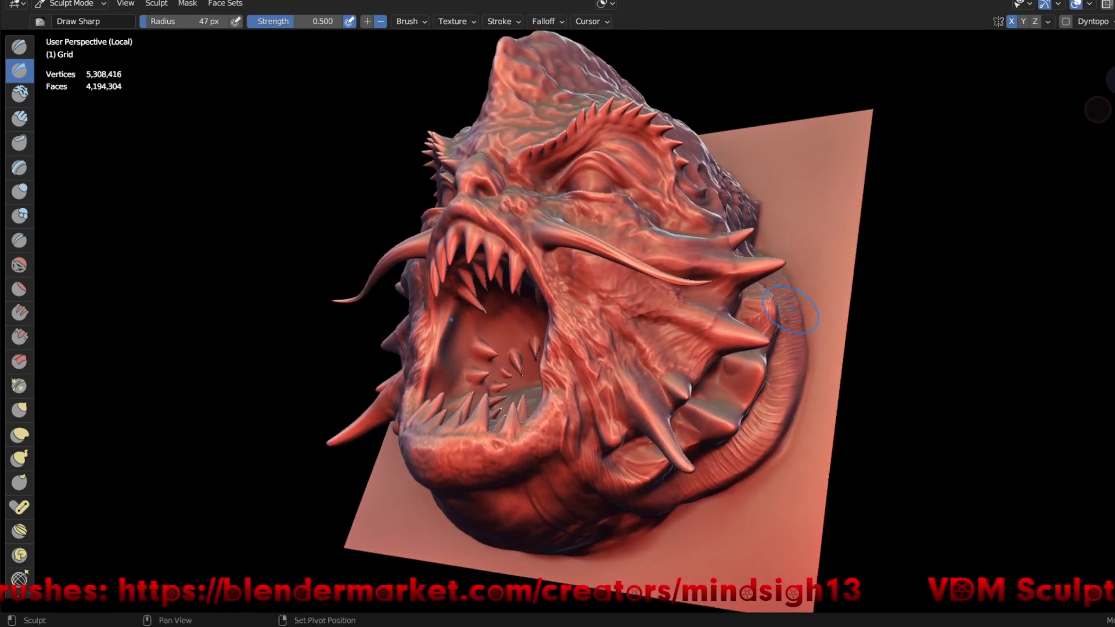
- Dab Draw Sharp touches on the cheek beside the mouth and the long horn's base
{"action": "middle_click_drag", "start_coordinate": [791, 309], "coordinate": [1091, 101]}
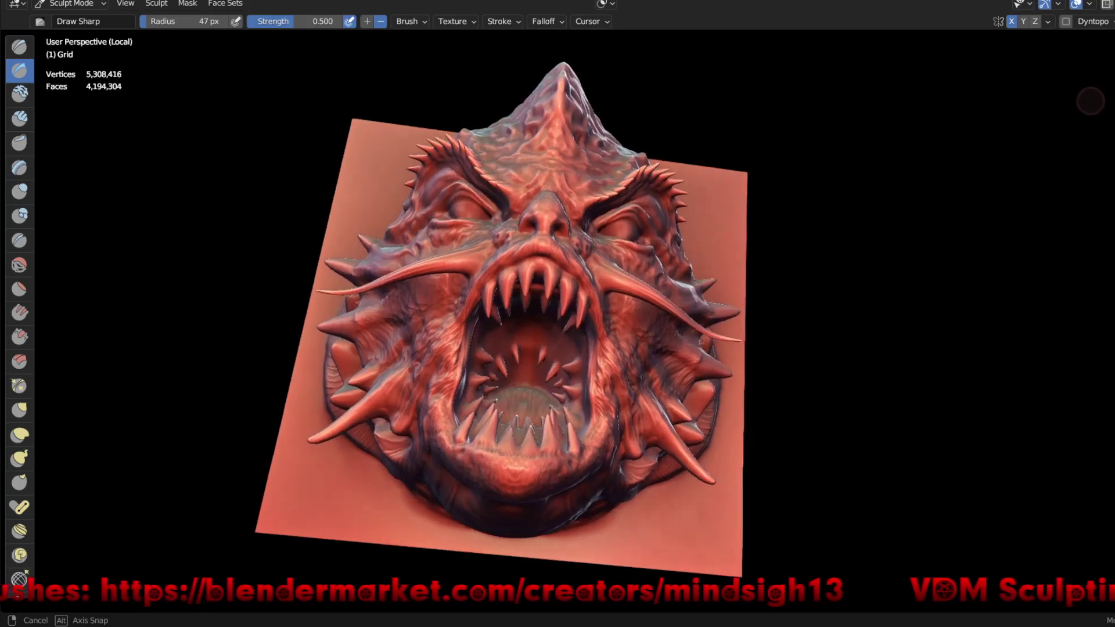
{"action": "mouse_move", "coordinate": [1091, 101]}
{"action": "middle_mouse_down"}
{"action": "mouse_move", "coordinate": [938, 379]}
{"action": "mouse_move", "coordinate": [879, 323]}
{"action": "mouse_move", "coordinate": [518, 306]}
{"action": "middle_mouse_up"}
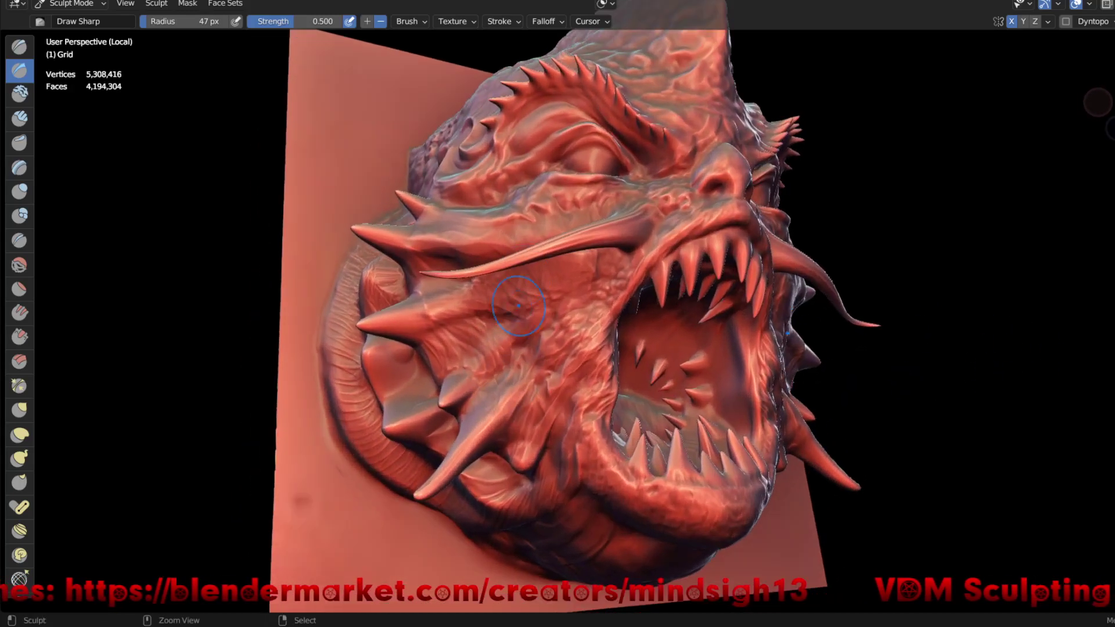
{"action": "middle_click_drag", "start_coordinate": [478, 359], "coordinate": [503, 312], "text": "ctrl"}
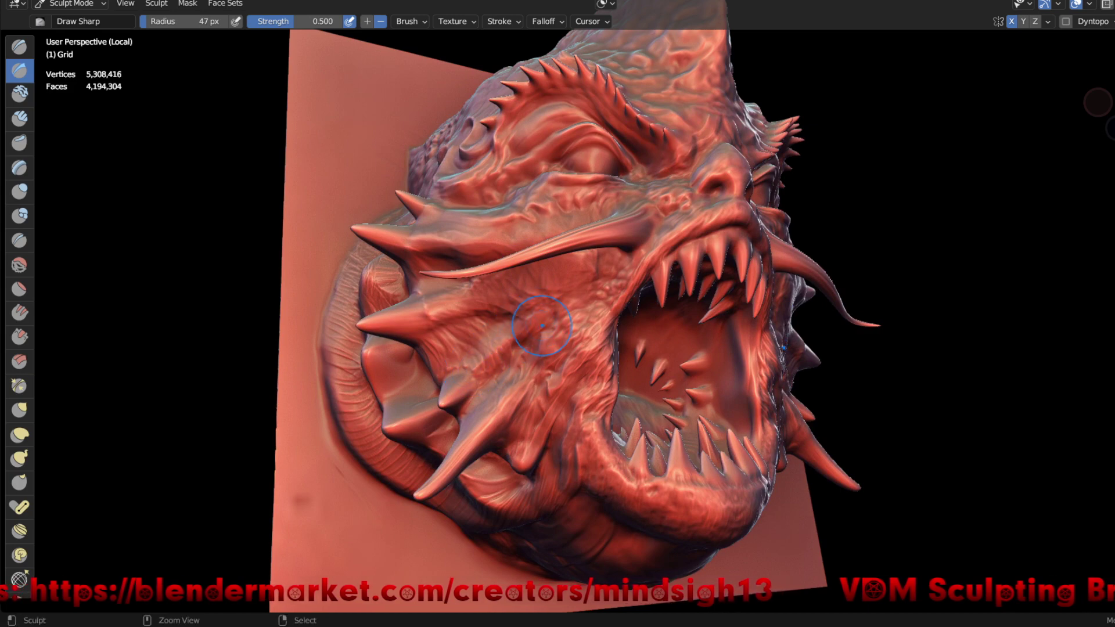
{"action": "middle_click_drag", "start_coordinate": [545, 323], "coordinate": [545, 318], "text": "ctrl"}
{"action": "middle_click_drag", "start_coordinate": [599, 286], "coordinate": [598, 285], "text": "ctrl"}
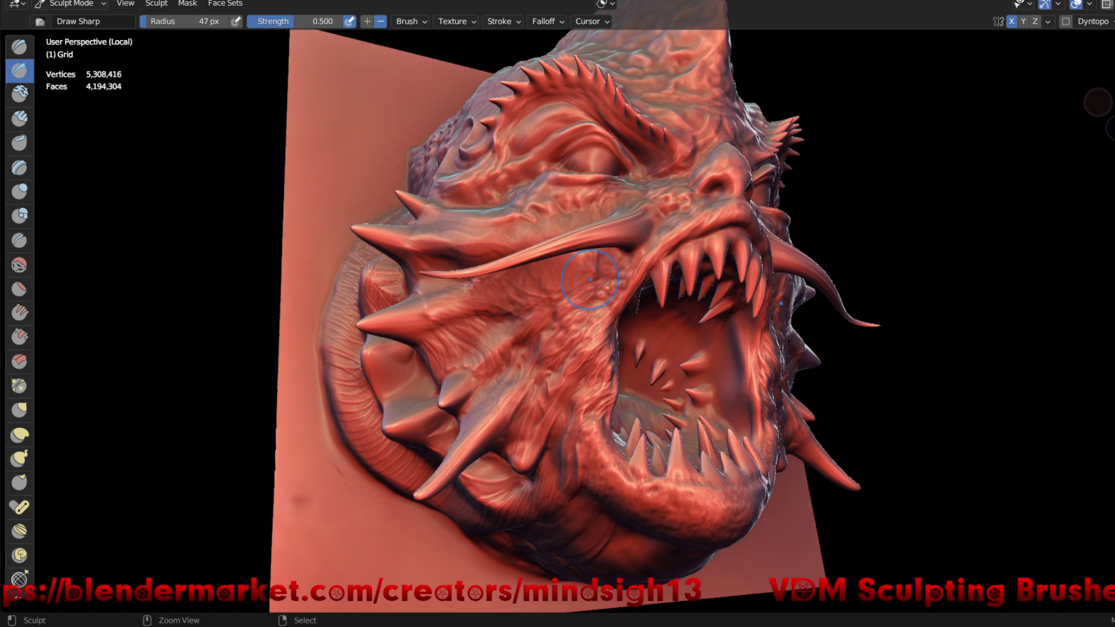
{"action": "middle_click_drag", "start_coordinate": [592, 292], "coordinate": [591, 292], "text": "ctrl"}
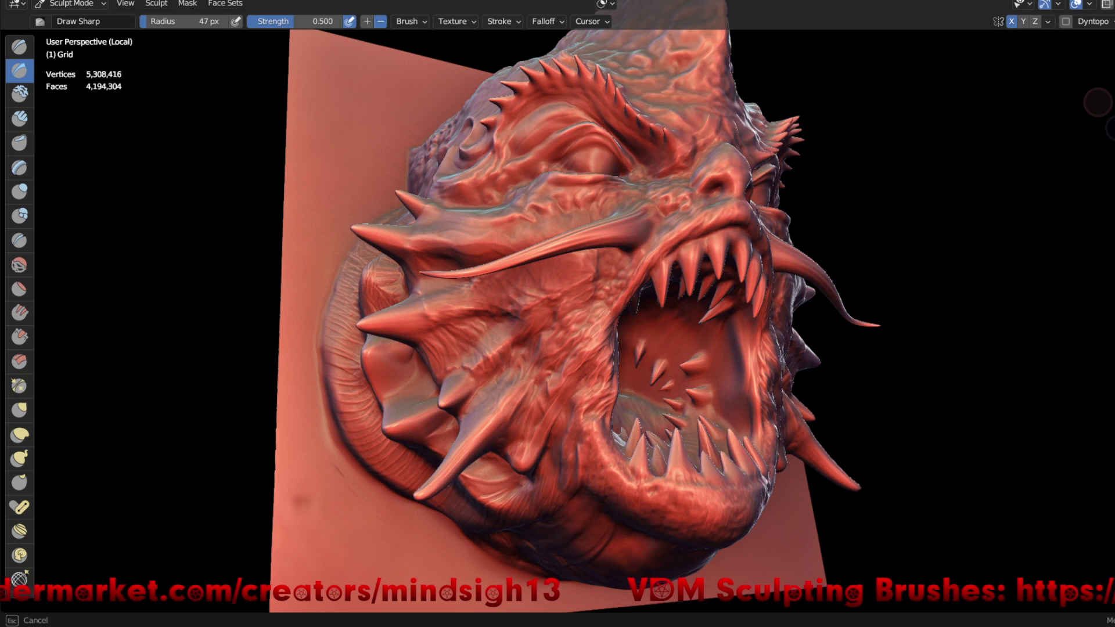
{"action": "left_click_drag", "start_coordinate": [596, 496], "coordinate": [573, 508]}
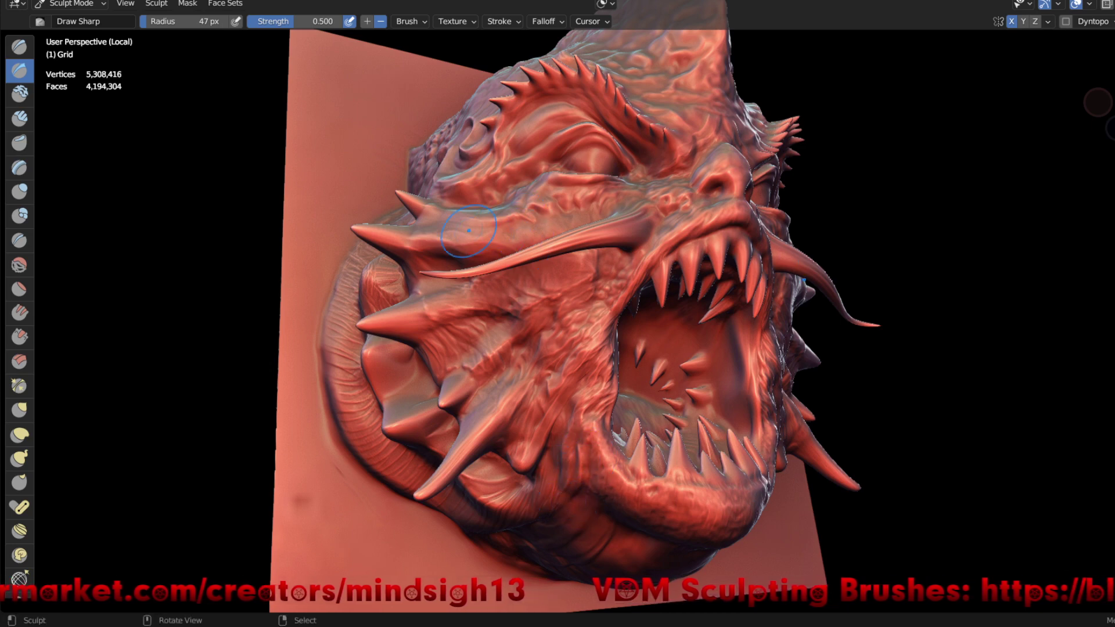
{"action": "left_click", "coordinate": [410, 248]}
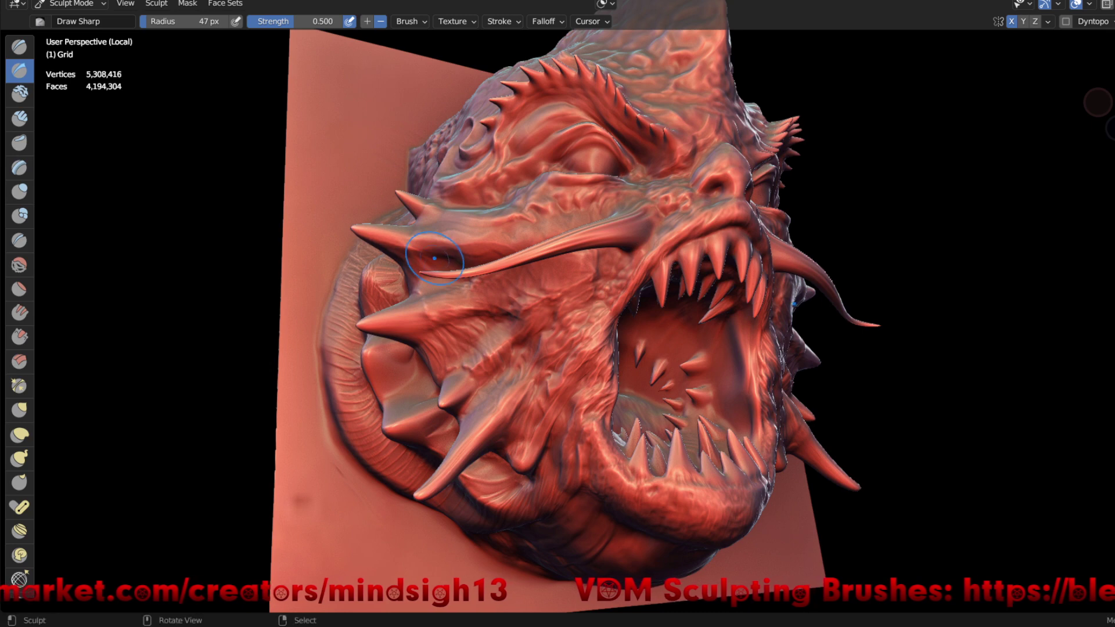
{"action": "left_click_drag", "start_coordinate": [411, 248], "coordinate": [501, 255]}
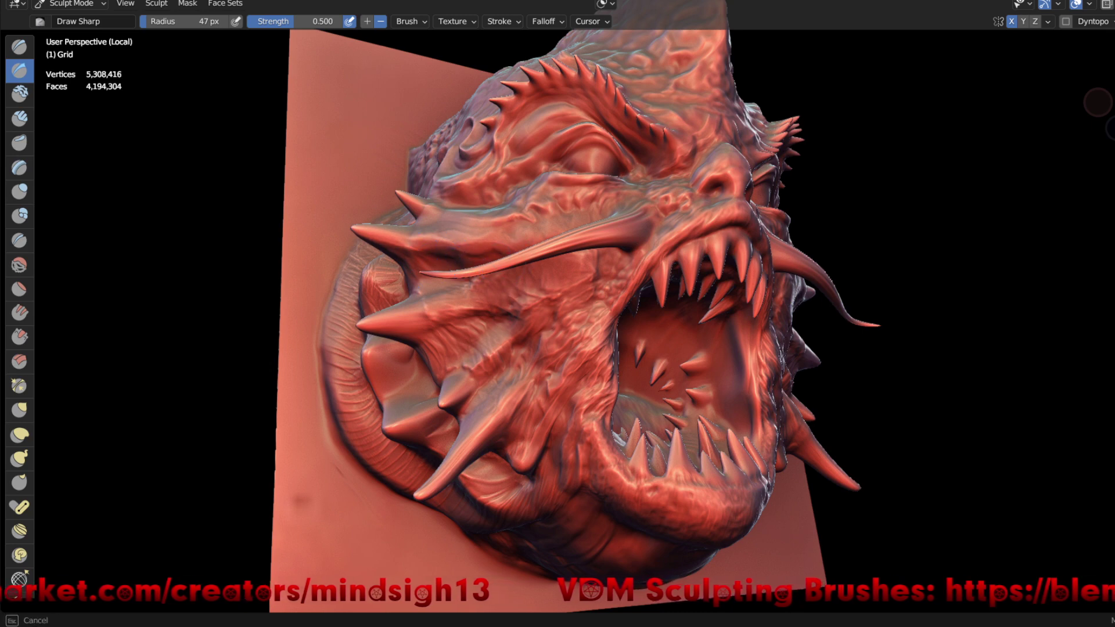
{"action": "middle_click_drag", "start_coordinate": [420, 278], "coordinate": [448, 307]}
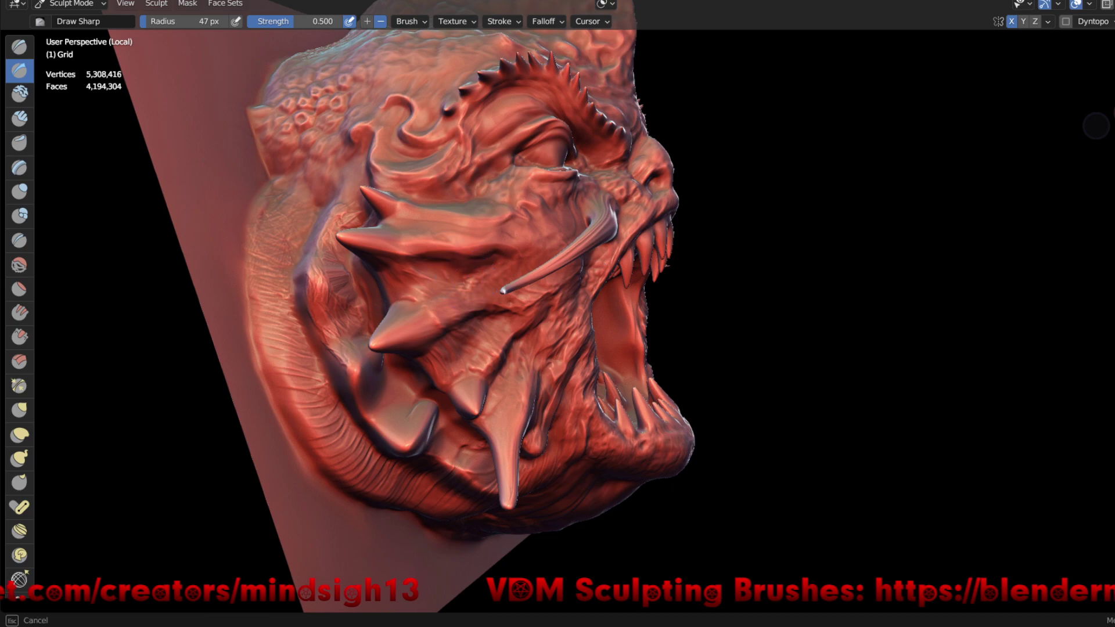
{"action": "mouse_move", "coordinate": [1096, 126]}
{"action": "middle_mouse_down"}
{"action": "mouse_move", "coordinate": [1092, 109]}
{"action": "mouse_move", "coordinate": [1103, 138]}
{"action": "mouse_move", "coordinate": [1101, 100]}
{"action": "mouse_move", "coordinate": [946, 368]}
{"action": "mouse_move", "coordinate": [781, 304]}
{"action": "middle_mouse_up"}
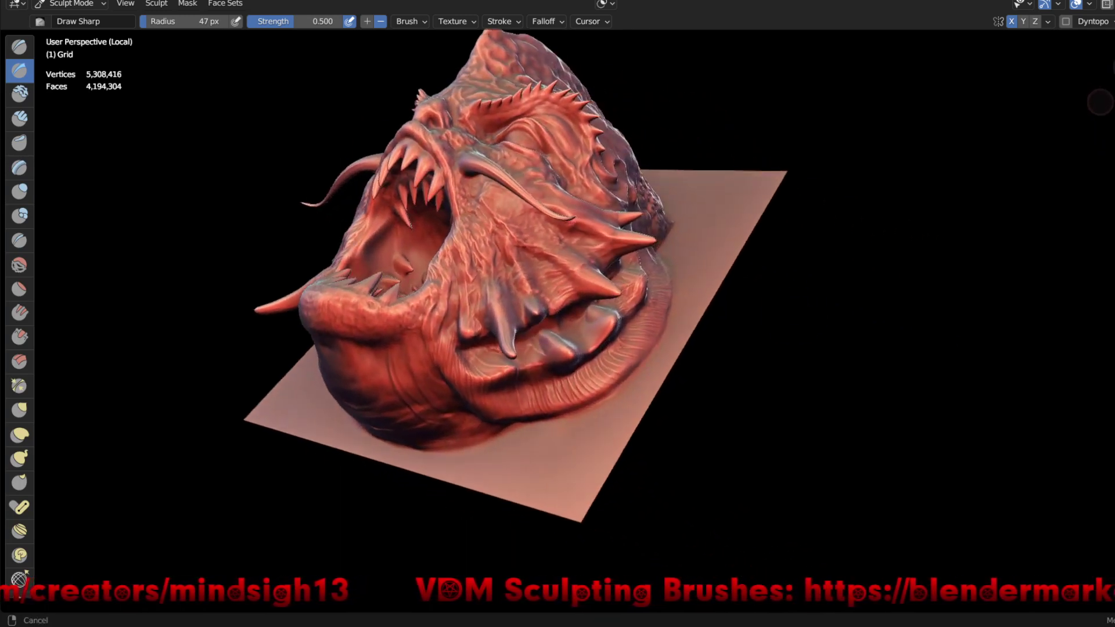
- Paint Draw Sharp strokes along the ribbed lower-lip rim of the jaw
{"action": "middle_click_drag", "start_coordinate": [612, 336], "coordinate": [426, 307]}
{"action": "left_click_drag", "start_coordinate": [427, 282], "coordinate": [427, 281], "text": "ctrl"}
{"action": "left_click_drag", "start_coordinate": [425, 413], "coordinate": [455, 391], "text": "ctrl"}
{"action": "mouse_move", "coordinate": [583, 429]}
{"action": "left_mouse_down"}
{"action": "mouse_move", "coordinate": [557, 369]}
{"action": "mouse_move", "coordinate": [603, 439]}
{"action": "mouse_move", "coordinate": [575, 386]}
{"action": "mouse_move", "coordinate": [627, 431]}
{"action": "left_mouse_up"}
{"action": "mouse_move", "coordinate": [610, 374]}
{"action": "left_mouse_down"}
{"action": "mouse_move", "coordinate": [610, 400]}
{"action": "mouse_move", "coordinate": [658, 426]}
{"action": "mouse_move", "coordinate": [671, 400]}
{"action": "mouse_move", "coordinate": [662, 407]}
{"action": "left_mouse_up"}
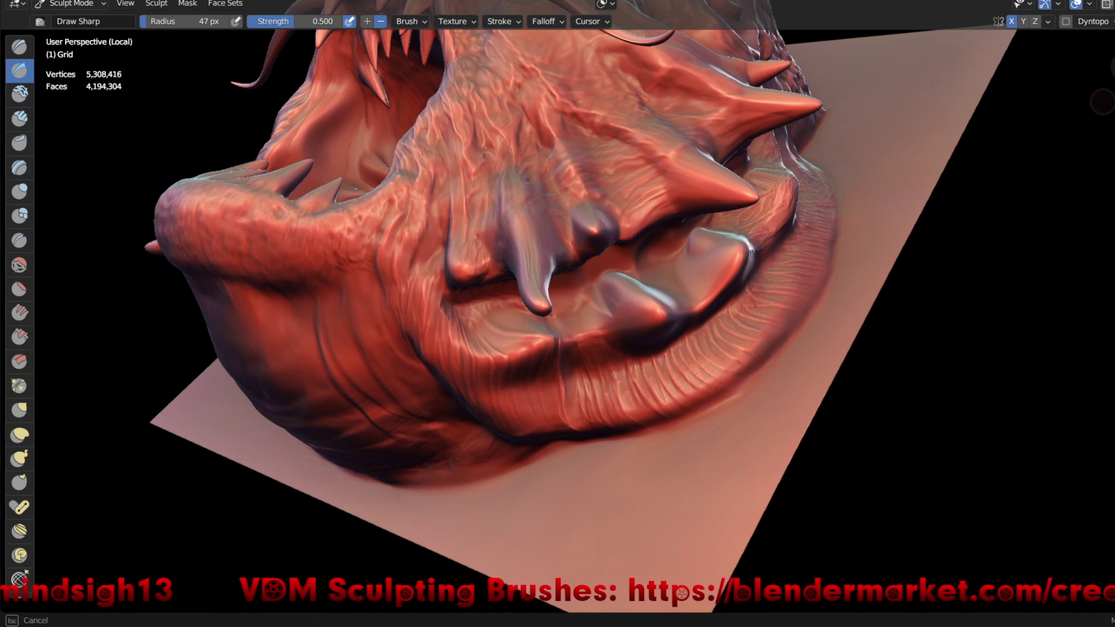
{"action": "left_click_drag", "start_coordinate": [717, 384], "coordinate": [633, 427]}
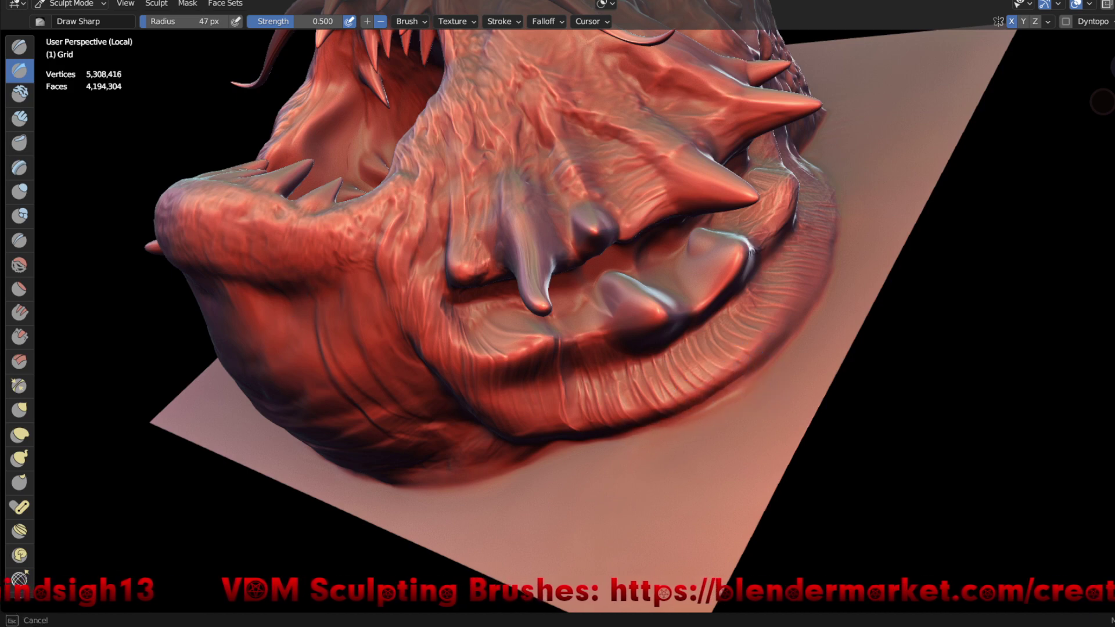
{"action": "left_click_drag", "start_coordinate": [532, 457], "coordinate": [464, 453]}
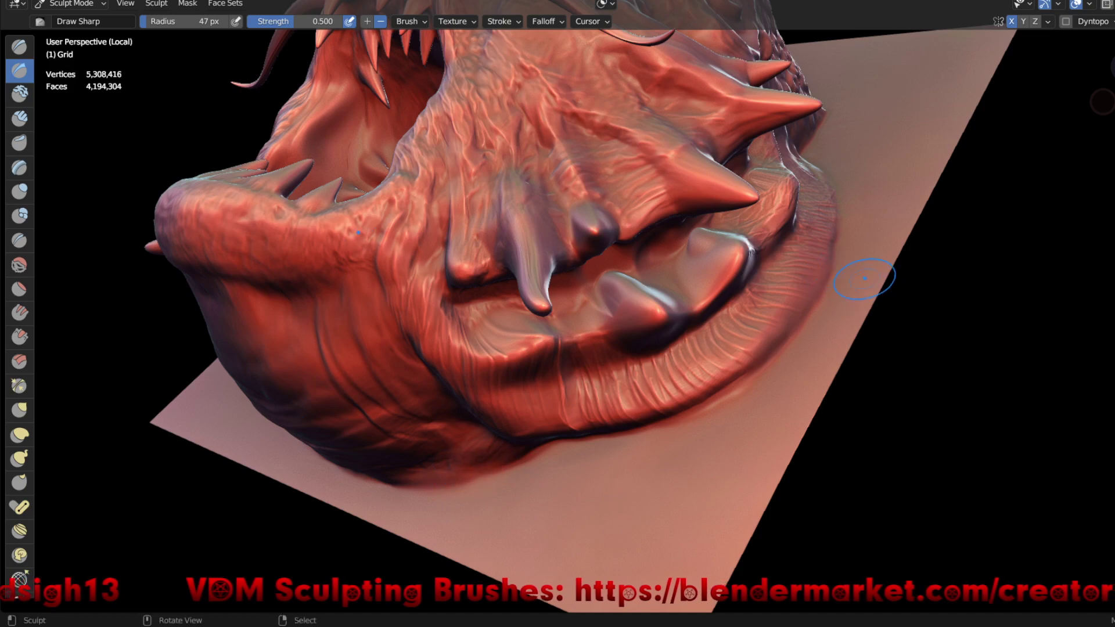
{"action": "middle_click_drag", "start_coordinate": [866, 281], "coordinate": [756, 403]}
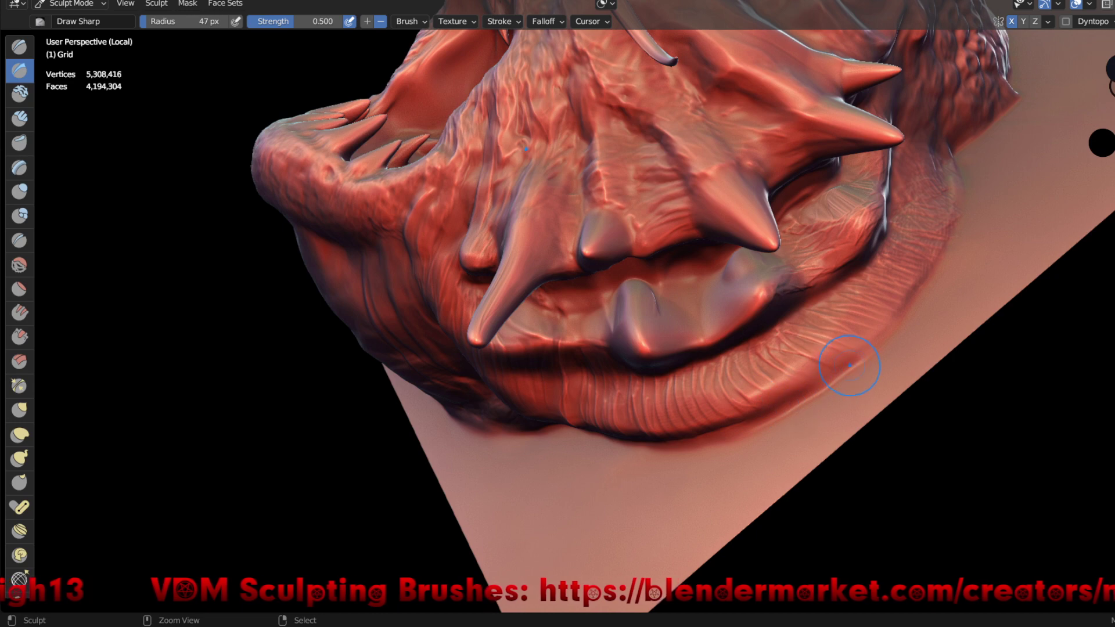
{"action": "left_click_drag", "start_coordinate": [863, 365], "coordinate": [825, 369]}
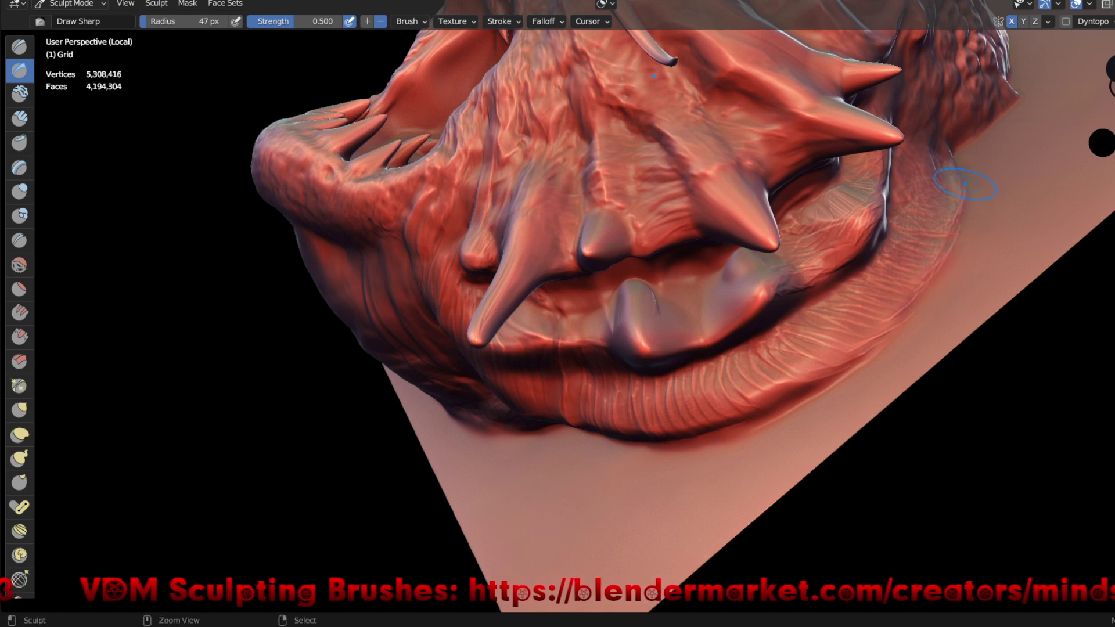
{"action": "mouse_move", "coordinate": [963, 214]}
{"action": "left_mouse_down"}
{"action": "mouse_move", "coordinate": [877, 343]}
{"action": "mouse_move", "coordinate": [755, 391]}
{"action": "left_mouse_up"}
{"action": "left_click_drag", "start_coordinate": [836, 352], "coordinate": [794, 394]}
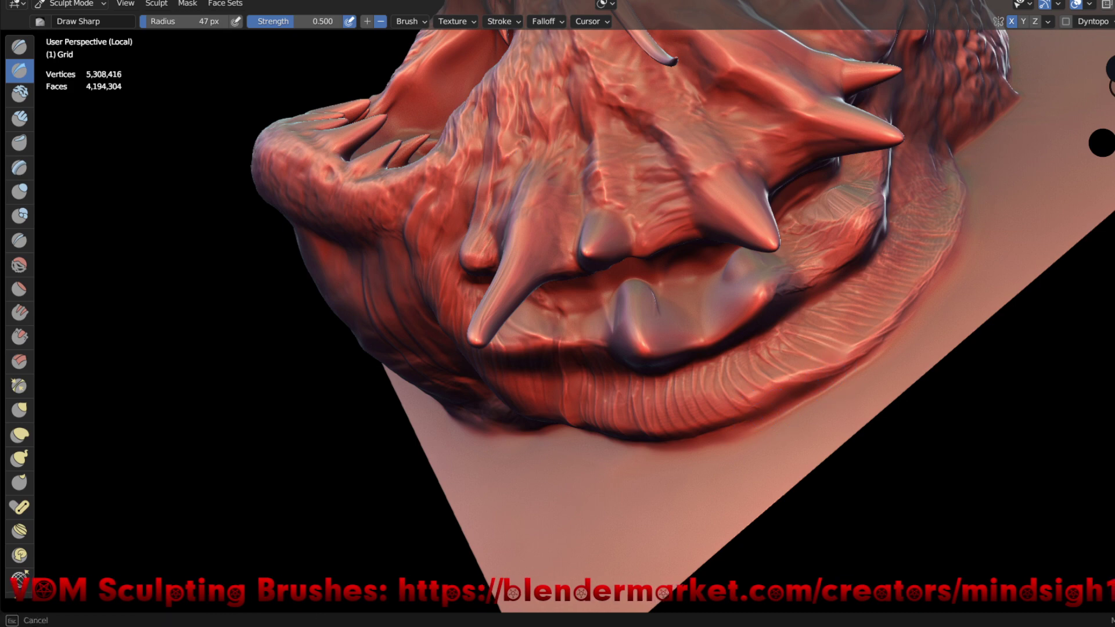
- Add small Draw Sharp deformations along the lower lip edge
{"action": "mouse_move", "coordinate": [837, 349]}
{"action": "left_mouse_down"}
{"action": "mouse_move", "coordinate": [817, 340]}
{"action": "mouse_move", "coordinate": [851, 348]}
{"action": "mouse_move", "coordinate": [825, 348]}
{"action": "left_mouse_up"}
{"action": "left_click_drag", "start_coordinate": [767, 328], "coordinate": [773, 326]}
{"action": "left_click_drag", "start_coordinate": [851, 347], "coordinate": [874, 354]}
{"action": "left_click_drag", "start_coordinate": [778, 325], "coordinate": [781, 372]}
{"action": "left_click_drag", "start_coordinate": [872, 349], "coordinate": [889, 338]}
- Zoom in and reshape the lower lip rim down toward the jaw
{"action": "mouse_move", "coordinate": [713, 350]}
{"action": "middle_mouse_down", "text": "ctrl"}
{"action": "mouse_move", "coordinate": [714, 325]}
{"action": "mouse_move", "coordinate": [809, 455]}
{"action": "mouse_move", "coordinate": [809, 430]}
{"action": "mouse_move", "coordinate": [761, 349]}
{"action": "middle_mouse_up", "text": "ctrl"}
{"action": "scroll", "coordinate": [761, 344], "scroll_direction": "up", "scroll_amount": 2}
{"action": "mouse_move", "coordinate": [779, 355]}
{"action": "left_mouse_down"}
{"action": "mouse_move", "coordinate": [825, 322]}
{"action": "mouse_move", "coordinate": [859, 269]}
{"action": "left_mouse_up"}
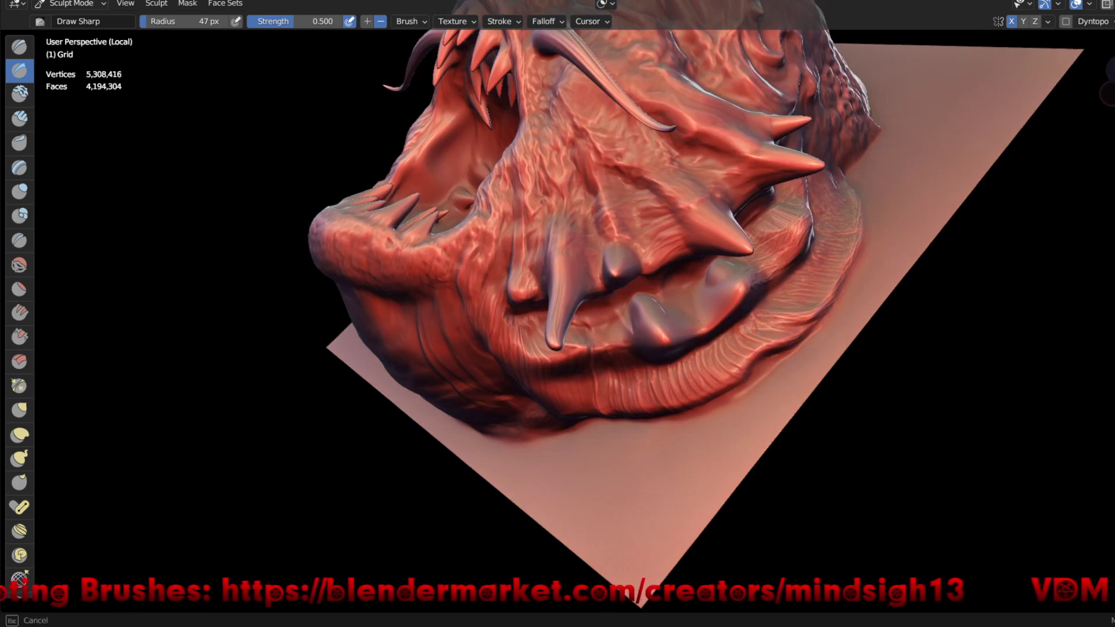
{"action": "mouse_move", "coordinate": [822, 312]}
{"action": "left_mouse_down"}
{"action": "mouse_move", "coordinate": [842, 284]}
{"action": "mouse_move", "coordinate": [772, 323]}
{"action": "mouse_move", "coordinate": [819, 318]}
{"action": "mouse_move", "coordinate": [802, 321]}
{"action": "left_mouse_up"}
{"action": "left_click_drag", "start_coordinate": [762, 358], "coordinate": [730, 387]}
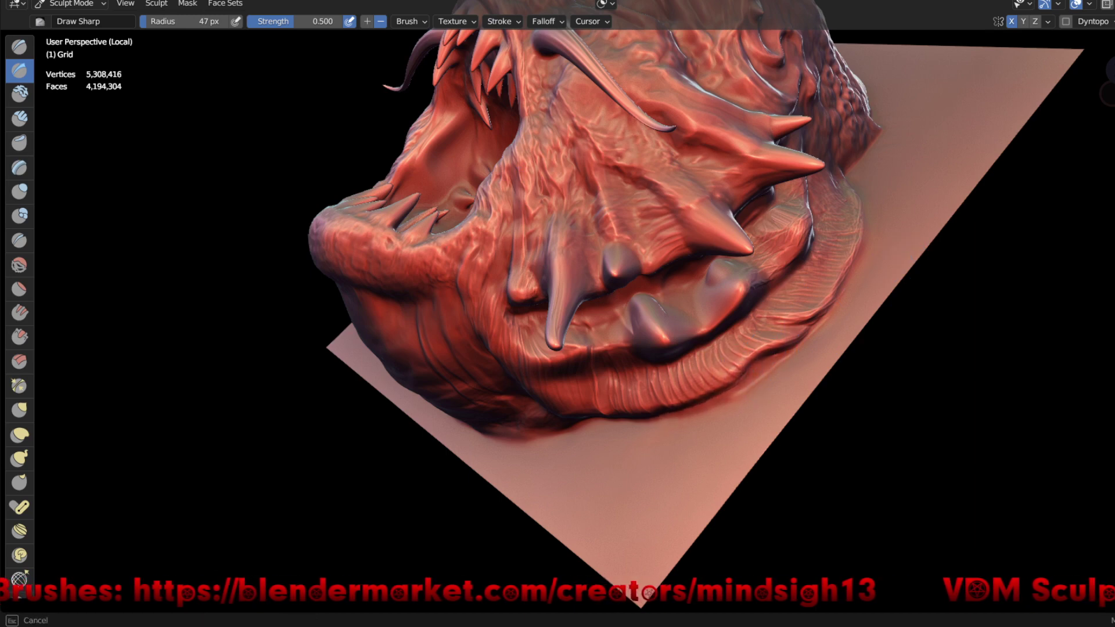
- Roughen the jaw's lower edge against the base plane, then orbit to face into the mouth
{"action": "left_click_drag", "start_coordinate": [586, 420], "coordinate": [567, 447]}
{"action": "left_click_drag", "start_coordinate": [769, 391], "coordinate": [779, 386]}
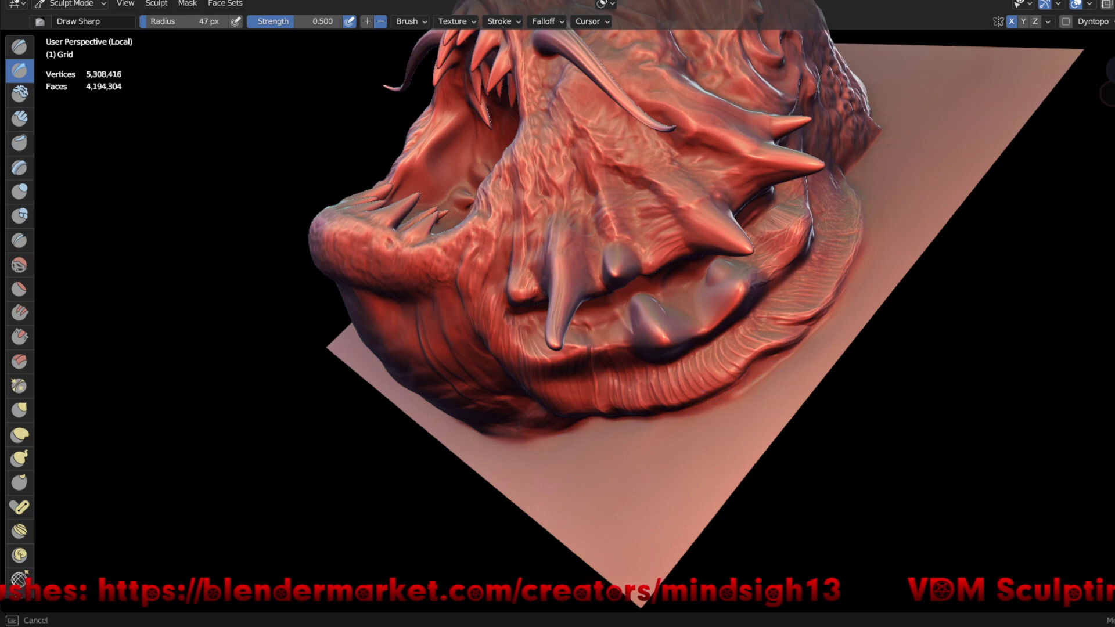
{"action": "mouse_move", "coordinate": [771, 461]}
{"action": "middle_mouse_down"}
{"action": "mouse_move", "coordinate": [732, 372]}
{"action": "mouse_move", "coordinate": [891, 399]}
{"action": "mouse_move", "coordinate": [882, 402]}
{"action": "middle_mouse_up"}
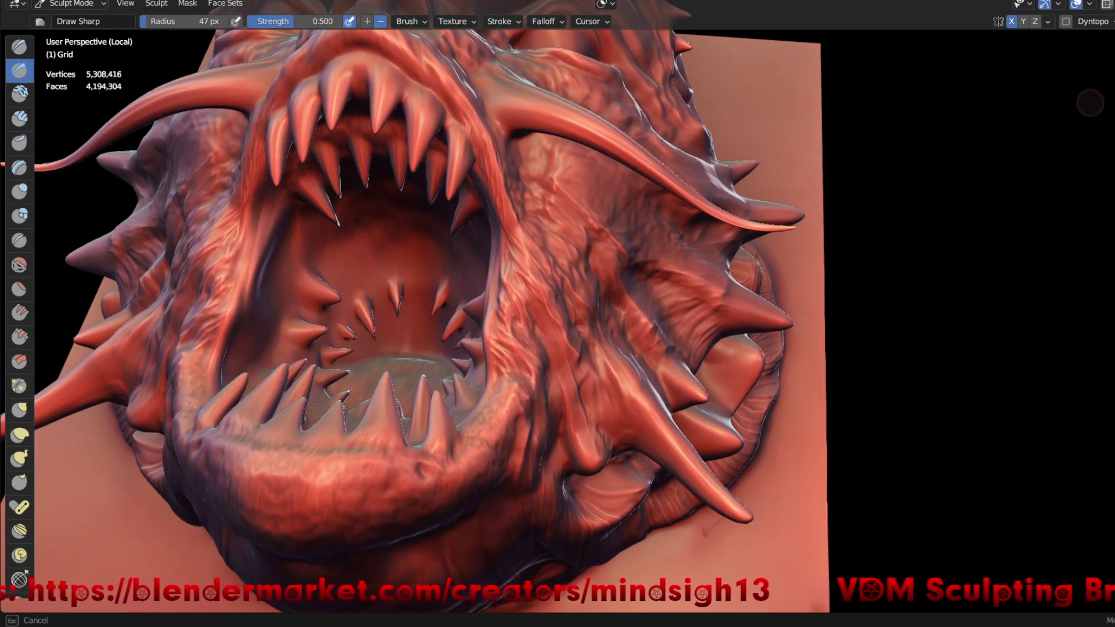
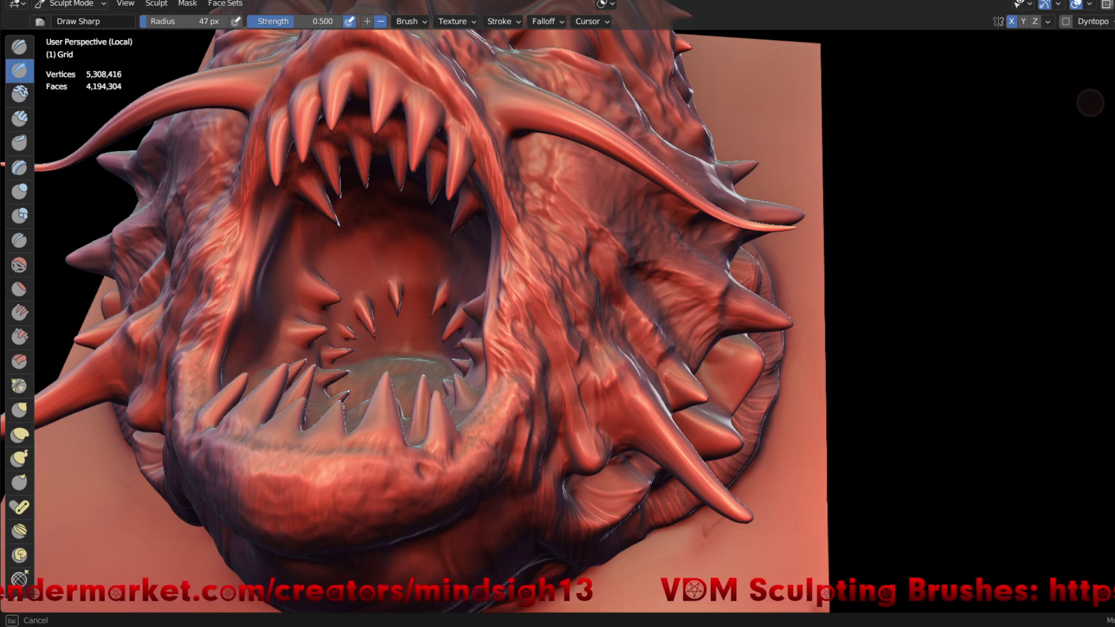
- Turn the head and add two small Draw Sharp strokes at the base of a lower spike
{"action": "middle_click_drag", "start_coordinate": [840, 391], "coordinate": [726, 372]}
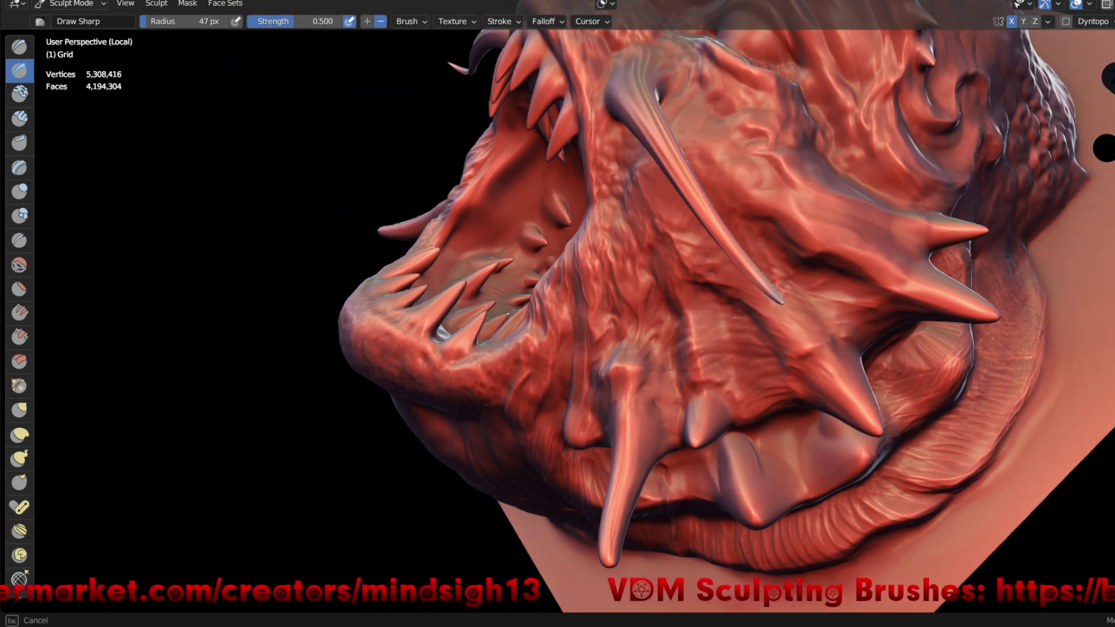
{"action": "middle_click_drag", "start_coordinate": [650, 419], "coordinate": [651, 419]}
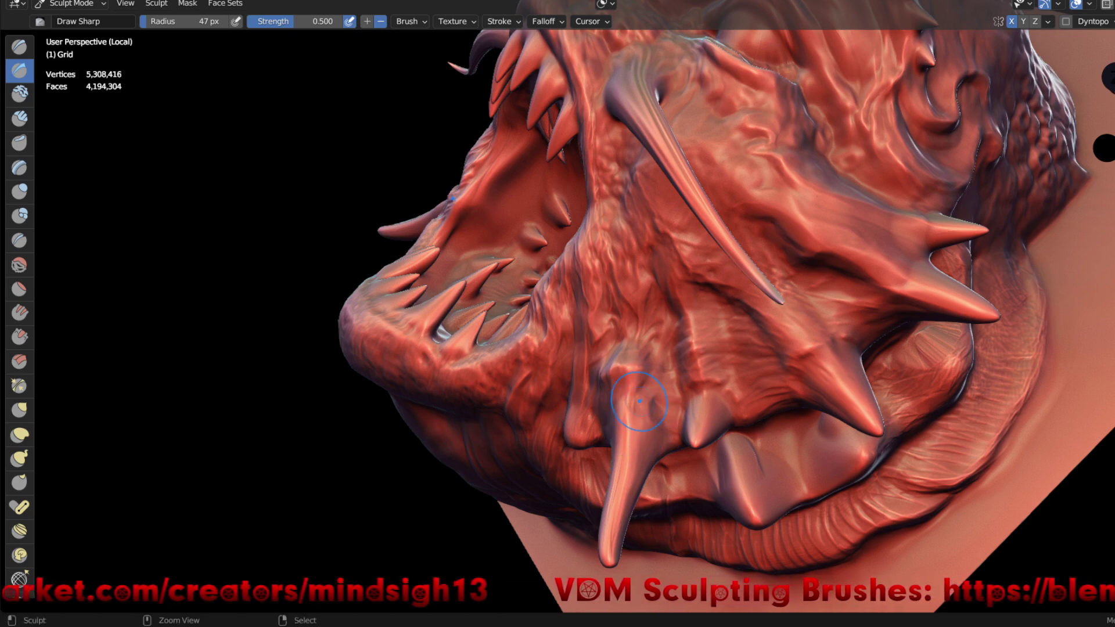
{"action": "middle_click_drag", "start_coordinate": [649, 466], "coordinate": [649, 466]}
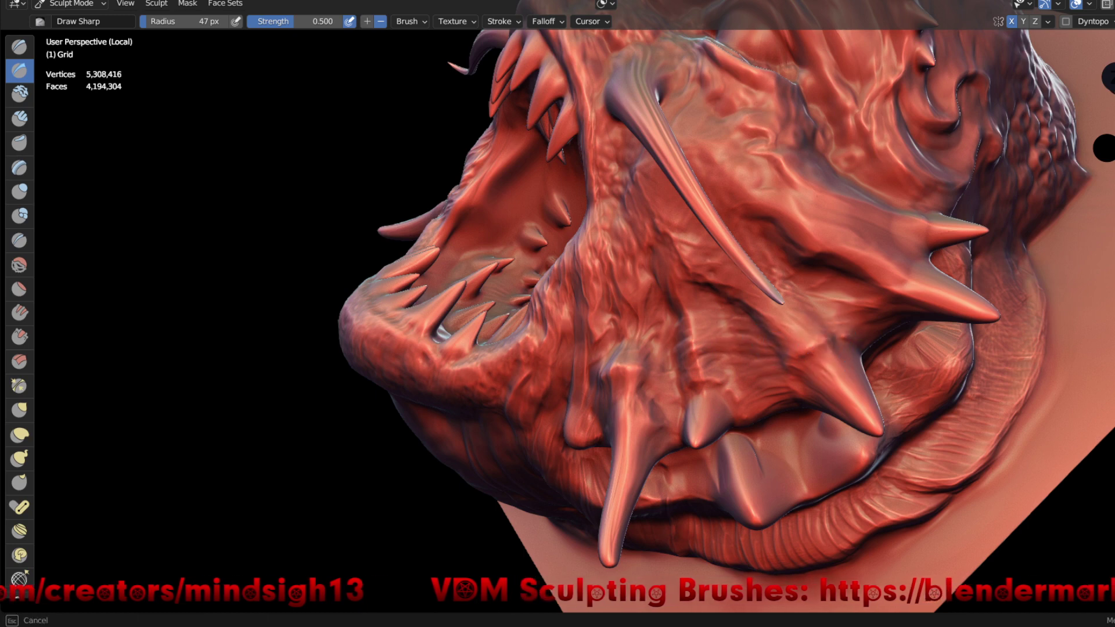
{"action": "left_click", "coordinate": [838, 337]}
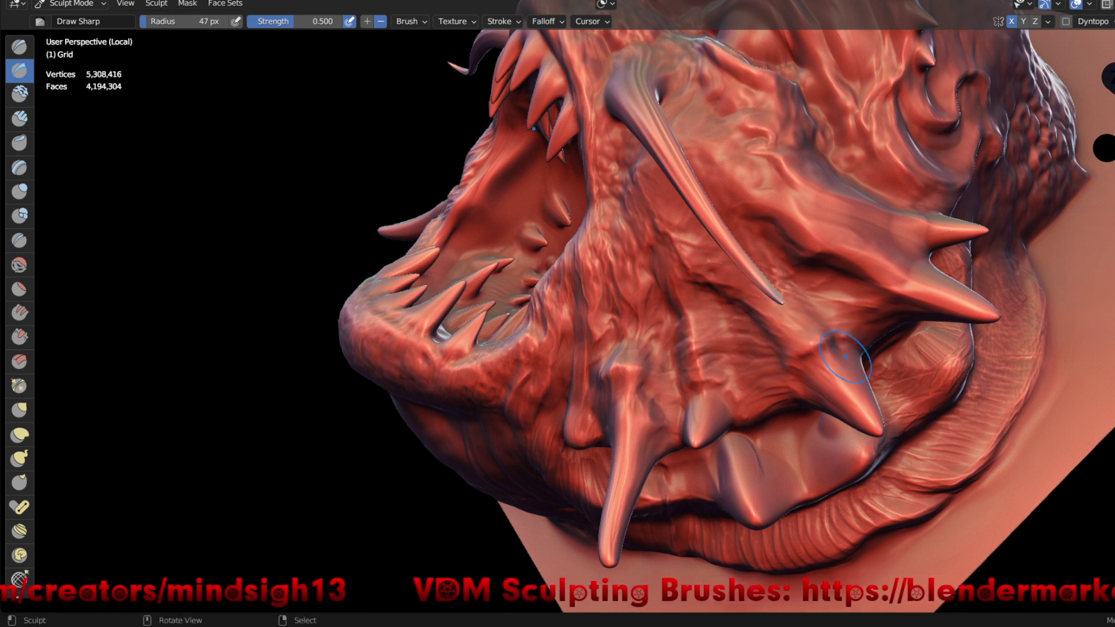
{"action": "left_click_drag", "start_coordinate": [838, 336], "coordinate": [865, 349]}
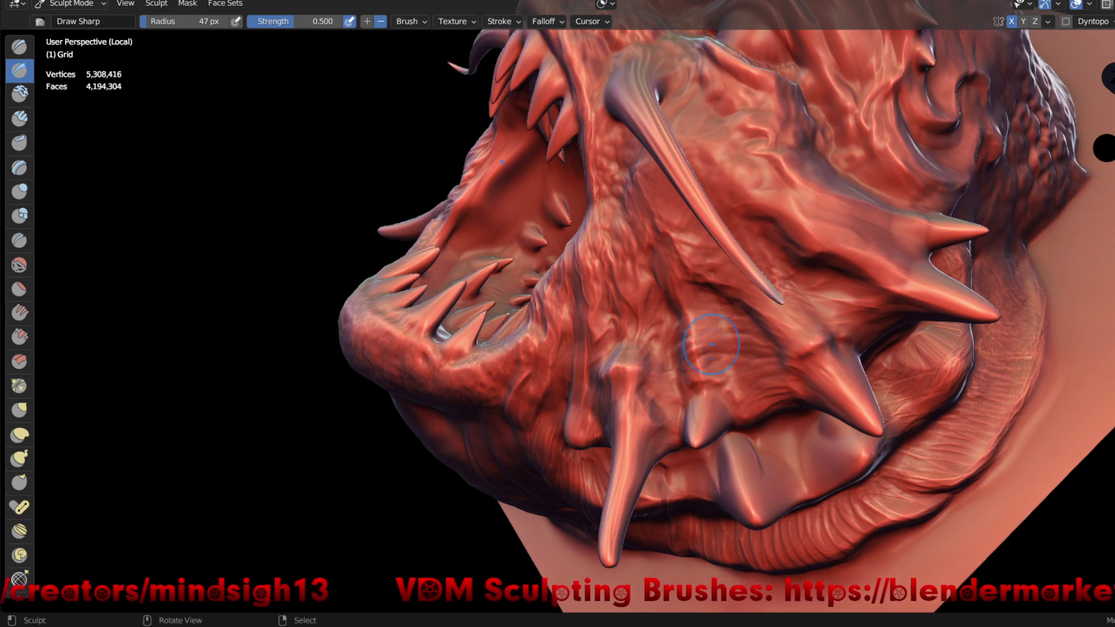
{"action": "left_click", "coordinate": [707, 309]}
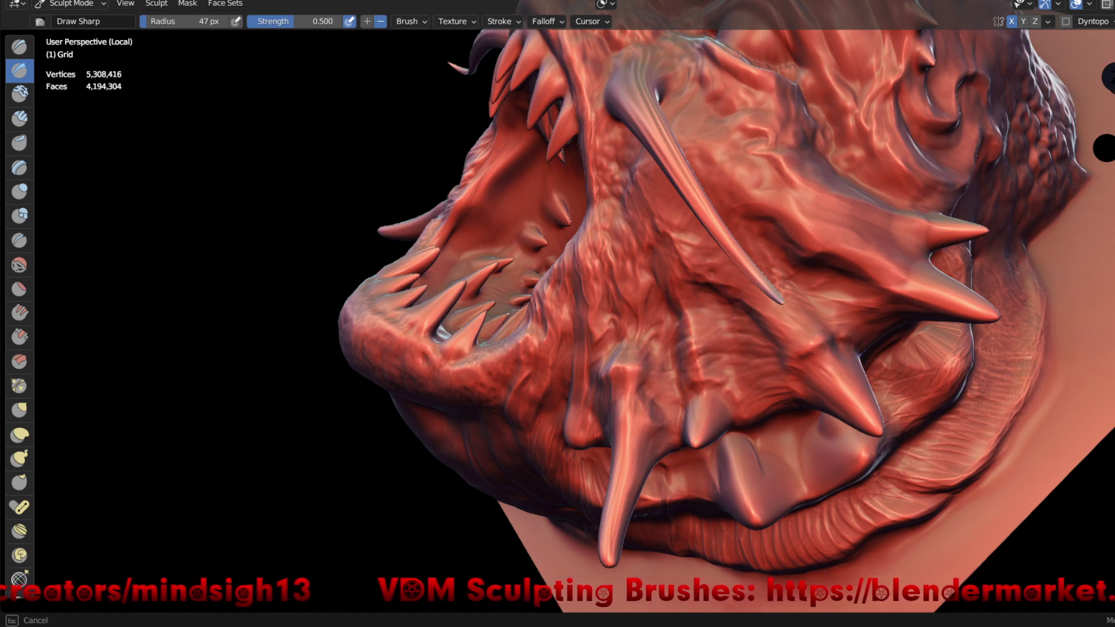
{"action": "scroll", "coordinate": [707, 309], "scroll_direction": "down", "scroll_amount": 5}
{"action": "middle_click_drag", "start_coordinate": [707, 309], "coordinate": [755, 325]}
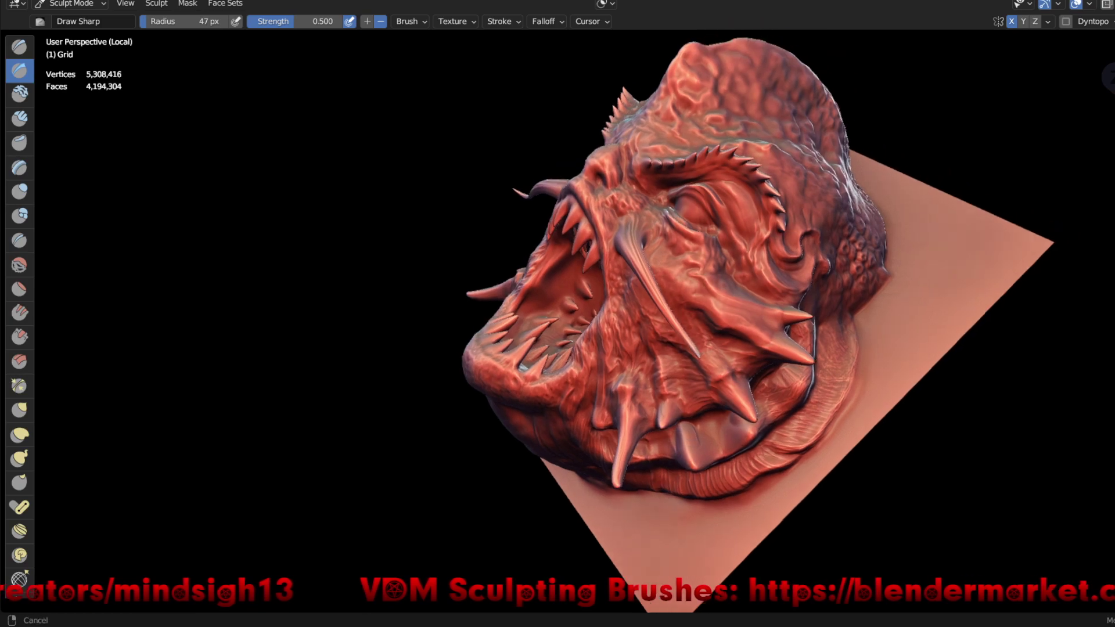
{"action": "mouse_move", "coordinate": [1098, 90]}
{"action": "middle_mouse_down"}
{"action": "mouse_move", "coordinate": [910, 485]}
{"action": "mouse_move", "coordinate": [846, 443]}
{"action": "middle_mouse_up"}
{"action": "scroll", "coordinate": [910, 484], "scroll_direction": "up", "scroll_amount": 3}
{"action": "middle_click_drag", "start_coordinate": [755, 401], "coordinate": [770, 424]}
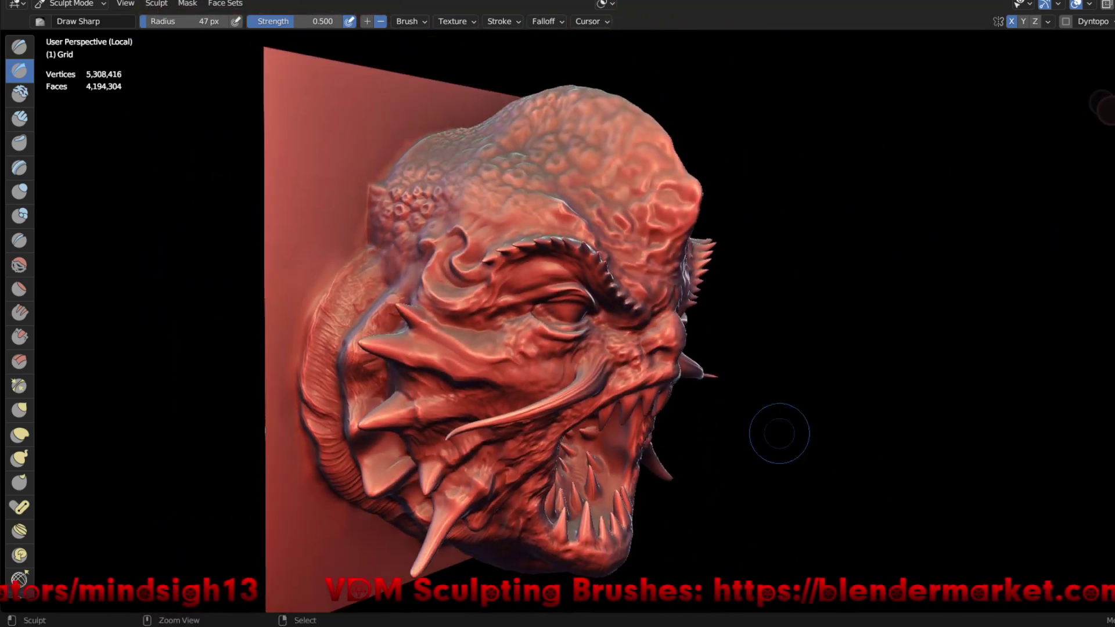
{"action": "middle_click_drag", "start_coordinate": [900, 432], "coordinate": [1091, 113]}
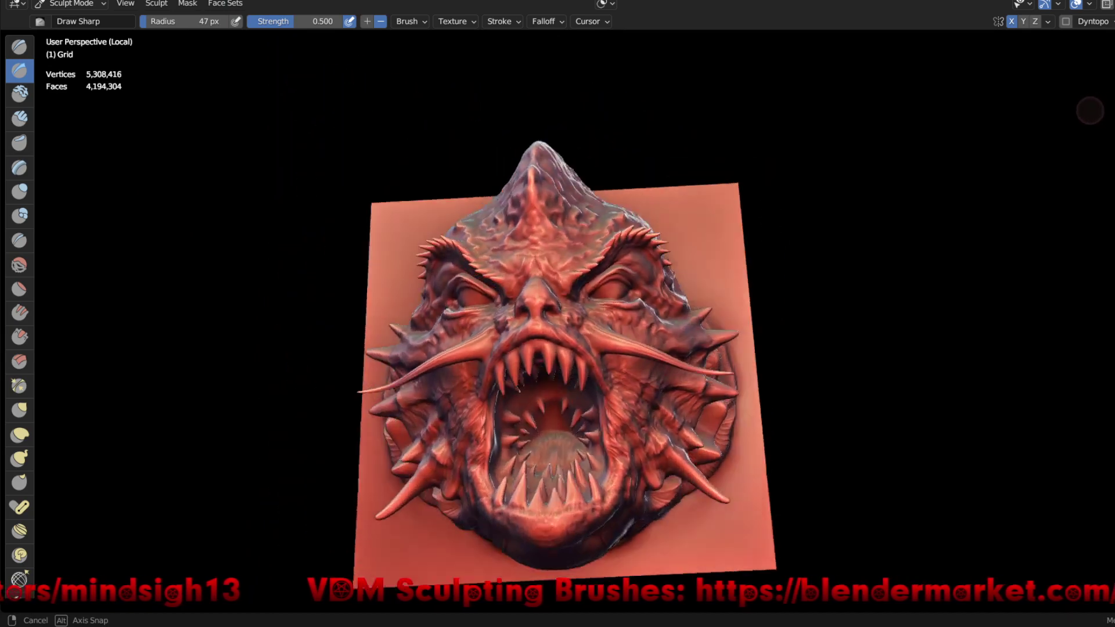
{"action": "mouse_move", "coordinate": [1091, 113]}
{"action": "middle_mouse_down"}
{"action": "mouse_move", "coordinate": [799, 428]}
{"action": "mouse_move", "coordinate": [801, 500]}
{"action": "middle_mouse_up"}
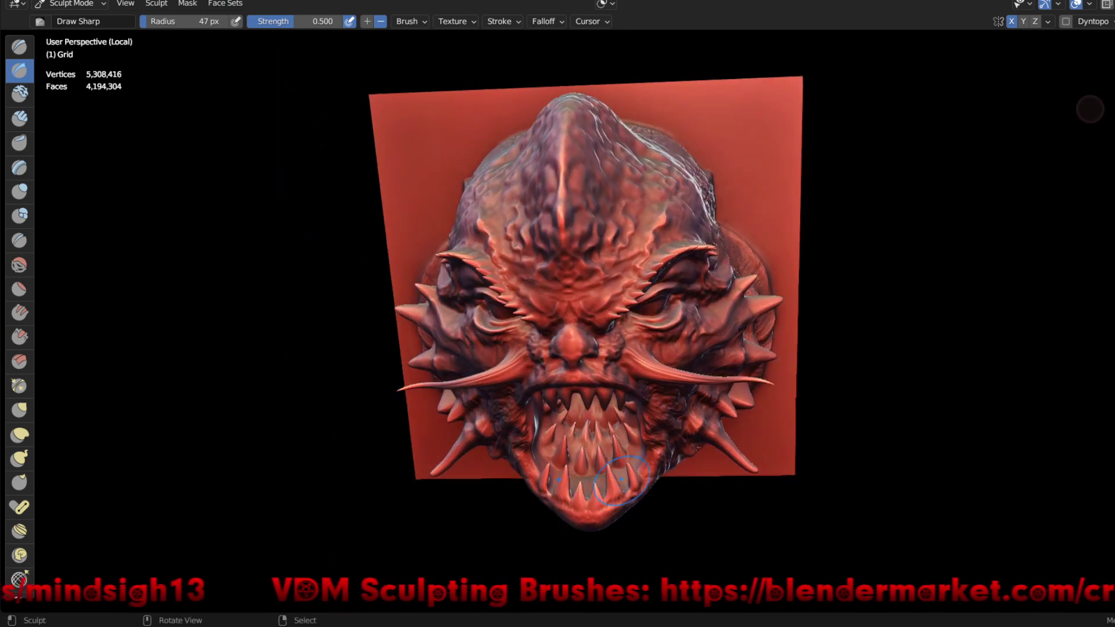
{"action": "mouse_move", "coordinate": [801, 500]}
{"action": "middle_mouse_down"}
{"action": "mouse_move", "coordinate": [659, 494]}
{"action": "mouse_move", "coordinate": [756, 407]}
{"action": "middle_mouse_up"}
{"action": "middle_click_drag", "start_coordinate": [676, 503], "coordinate": [676, 433]}
{"action": "middle_click_drag", "start_coordinate": [639, 343], "coordinate": [638, 249], "text": "ctrl"}
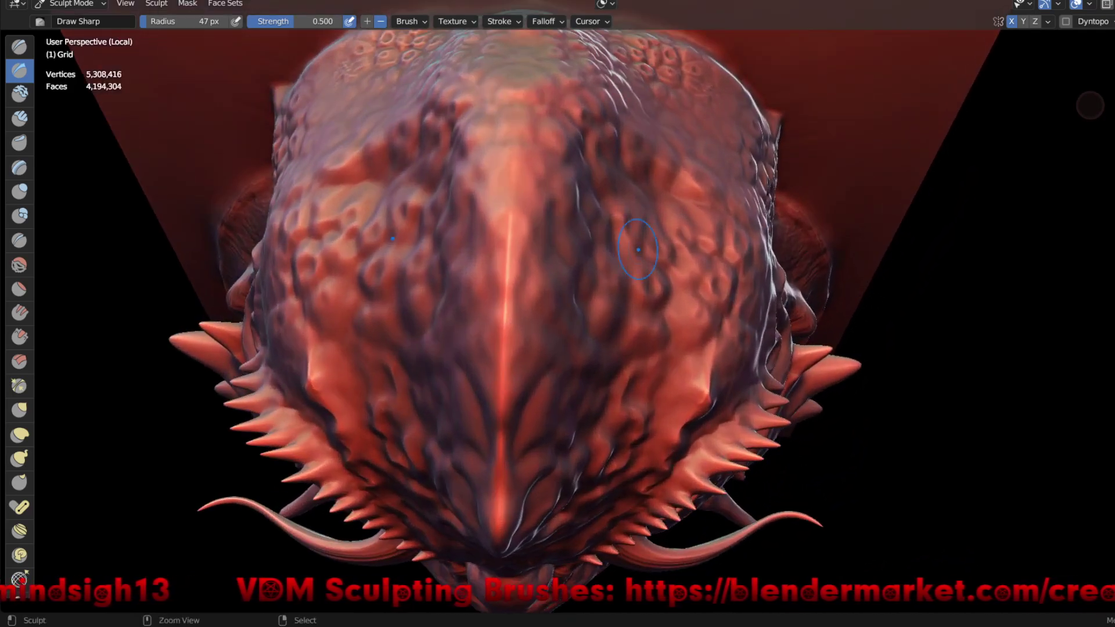
{"action": "middle_click_drag", "start_coordinate": [531, 253], "coordinate": [530, 254]}
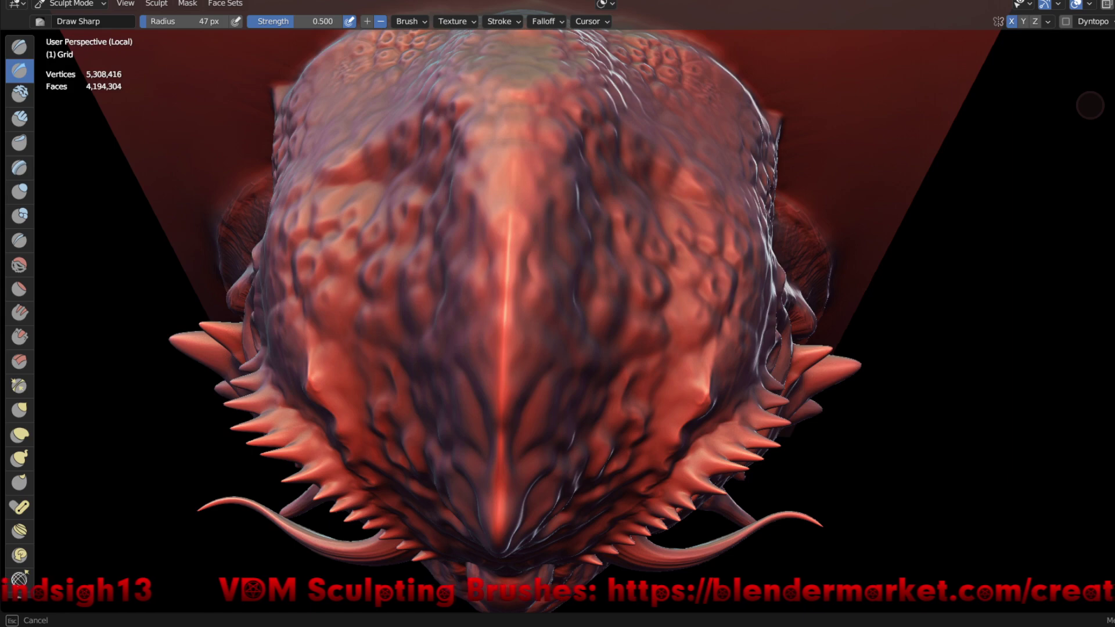
{"action": "mouse_move", "coordinate": [531, 254]}
{"action": "middle_mouse_down"}
{"action": "mouse_move", "coordinate": [547, 293]}
{"action": "mouse_move", "coordinate": [537, 253]}
{"action": "middle_mouse_up"}
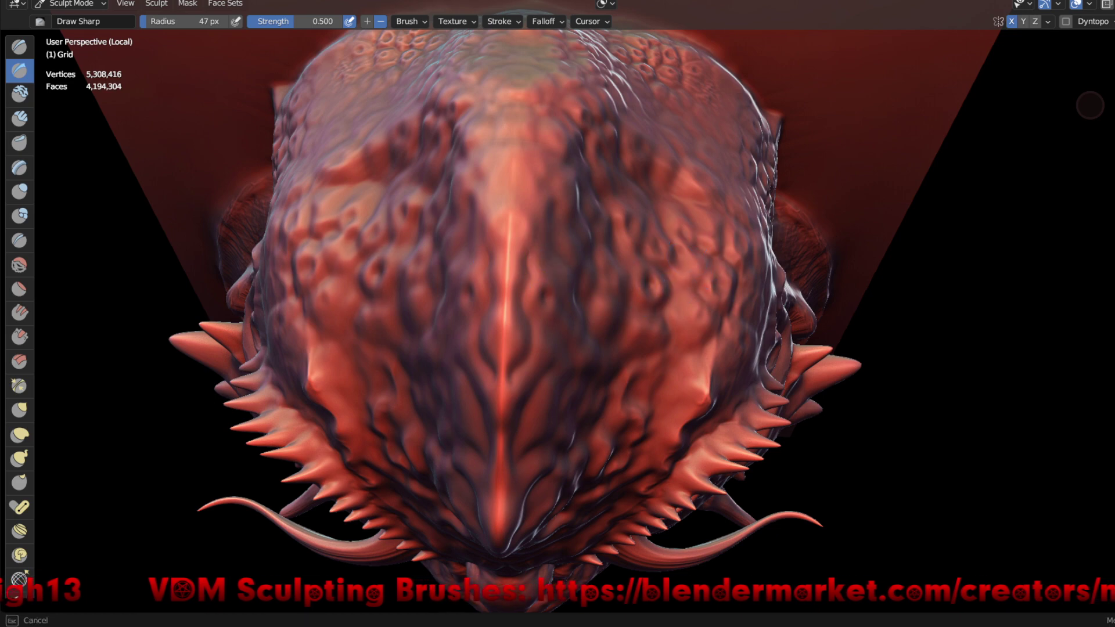
{"action": "middle_click_drag", "start_coordinate": [688, 272], "coordinate": [688, 272]}
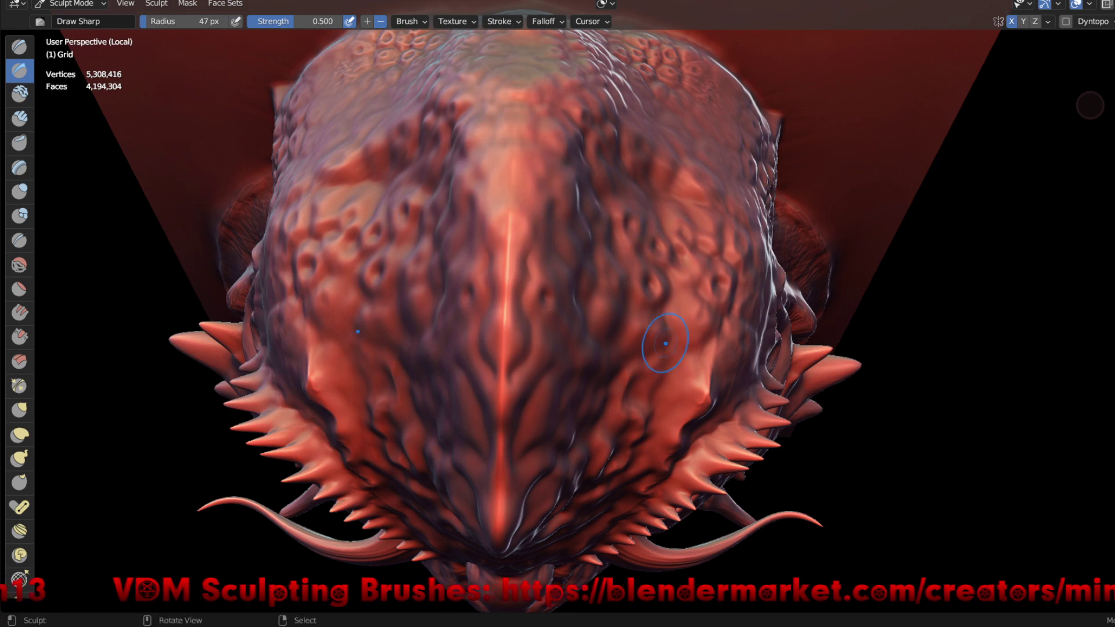
{"action": "middle_click_drag", "start_coordinate": [689, 271], "coordinate": [686, 337]}
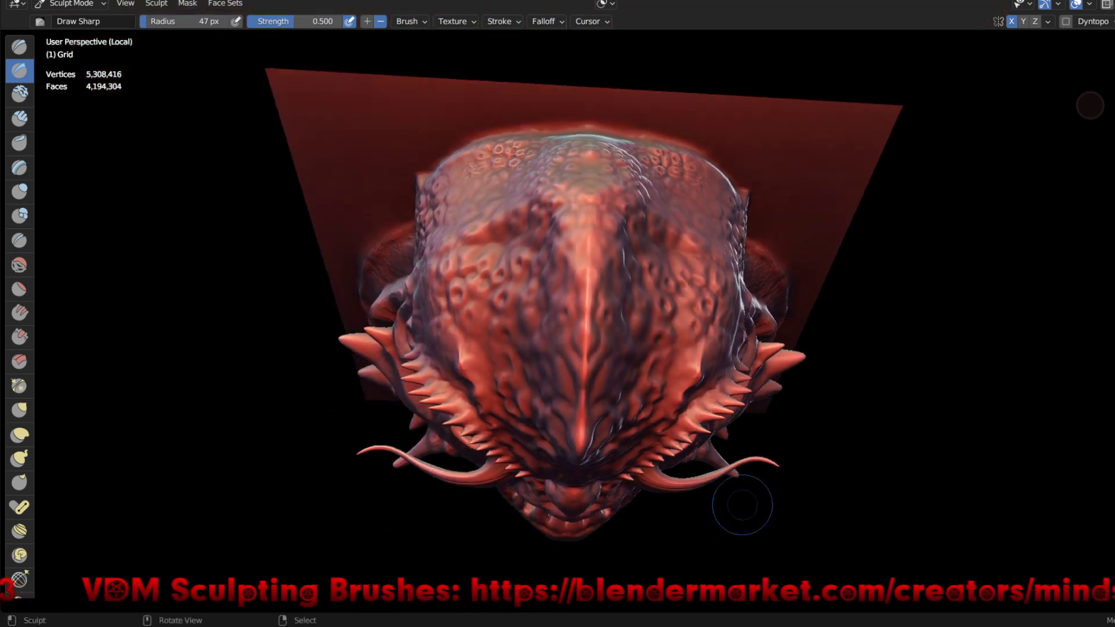
{"action": "mouse_move", "coordinate": [686, 337]}
{"action": "middle_mouse_down"}
{"action": "mouse_move", "coordinate": [646, 261]}
{"action": "mouse_move", "coordinate": [727, 290]}
{"action": "mouse_move", "coordinate": [737, 420]}
{"action": "middle_mouse_up"}
{"action": "scroll", "coordinate": [646, 261], "scroll_direction": "up", "scroll_amount": 3}
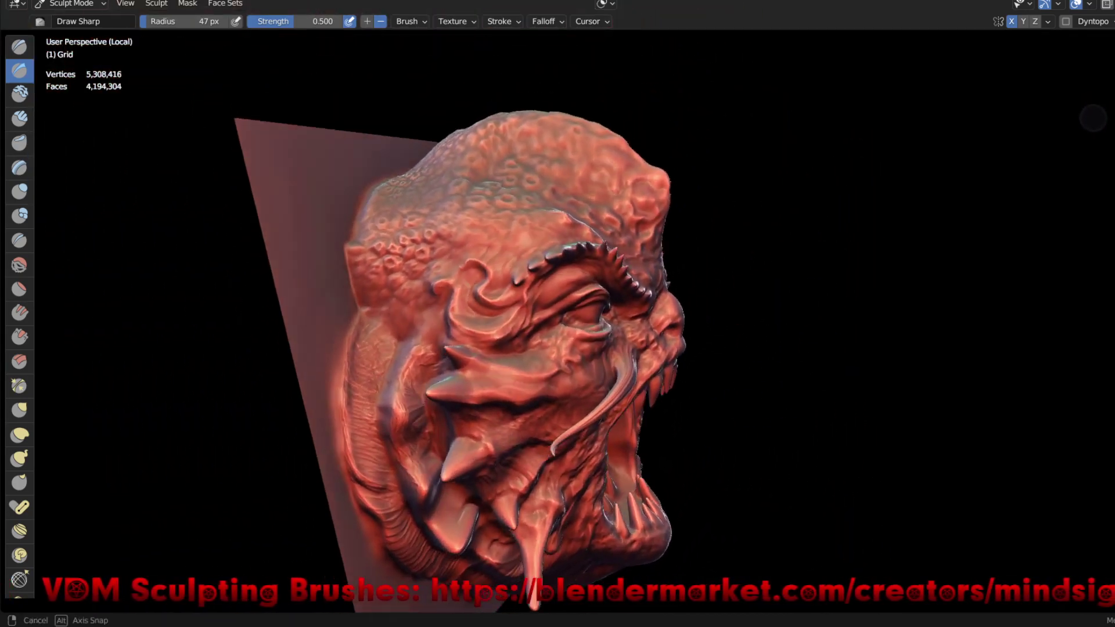
{"action": "middle_click_drag", "start_coordinate": [1097, 98], "coordinate": [1092, 95]}
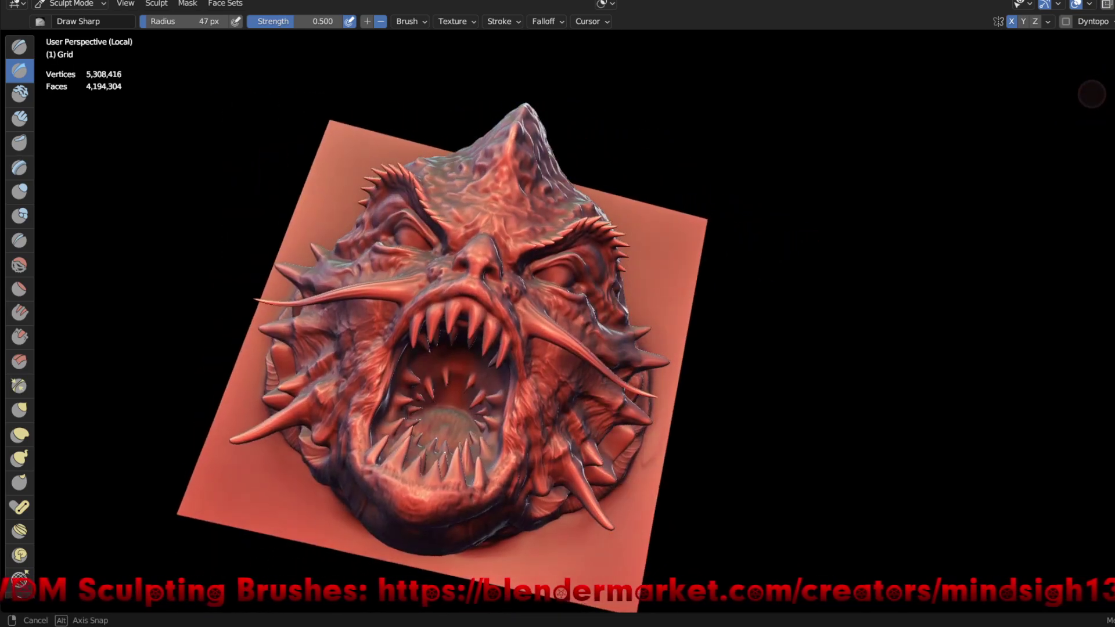
{"action": "middle_click_drag", "start_coordinate": [1092, 94], "coordinate": [1101, 108]}
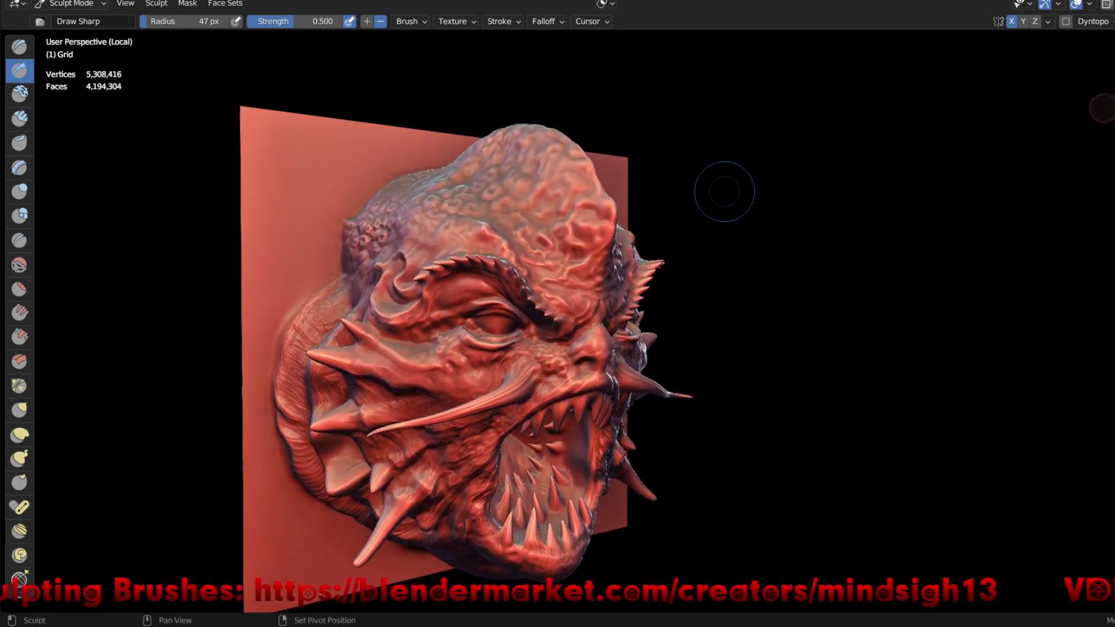
- Show the side panel and select the Fringed brush from the VDM brush previews
{"action": "key", "text": "n"}
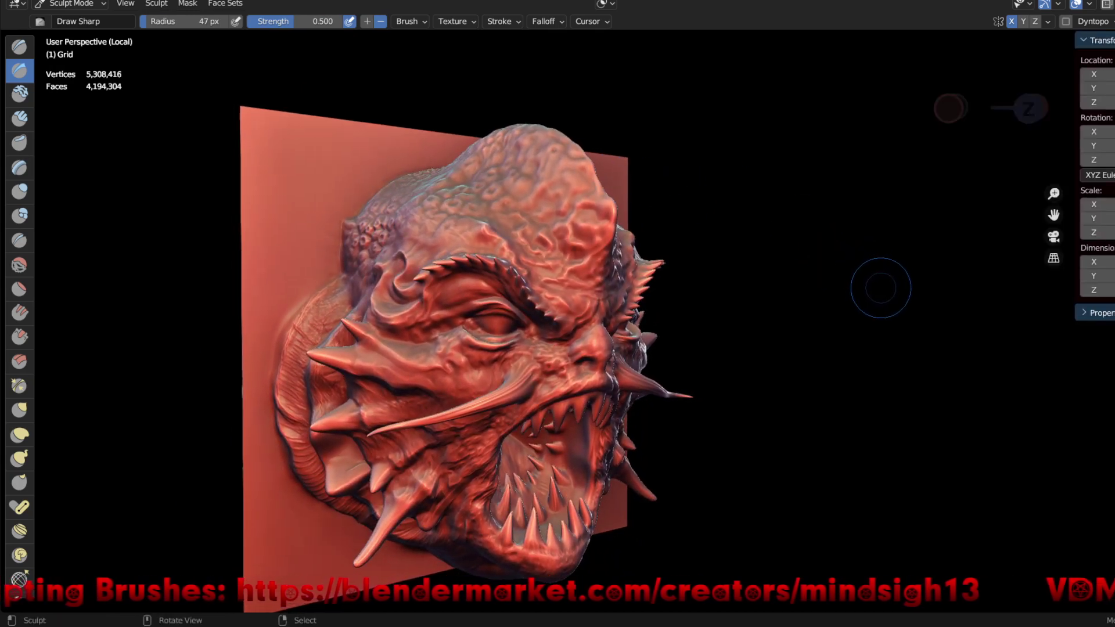
{"action": "left_click", "coordinate": [19, 47]}
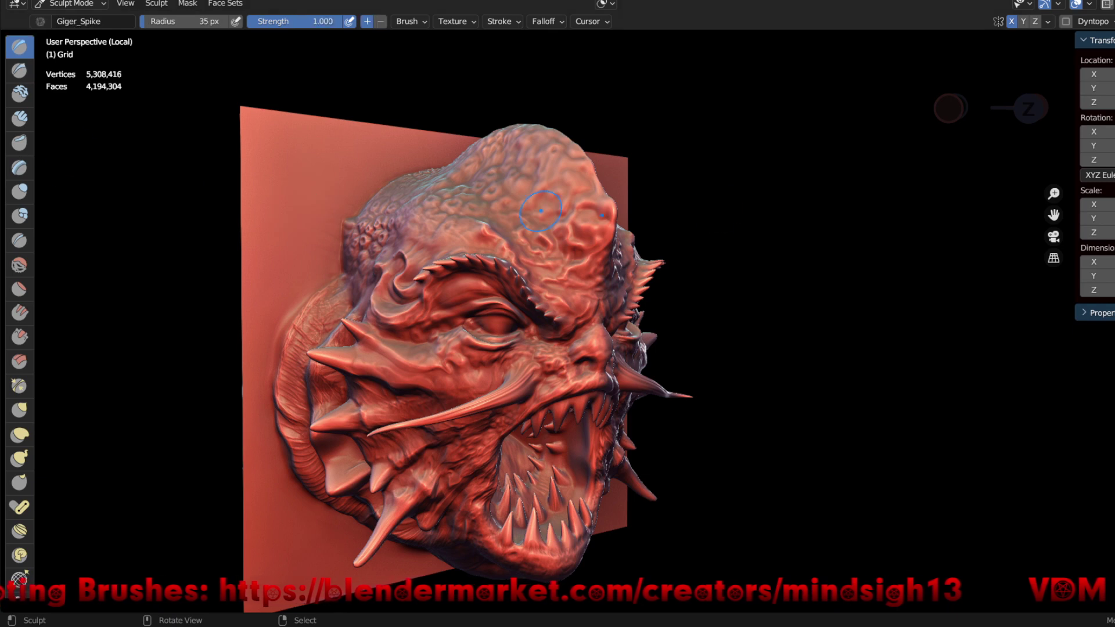
{"action": "left_click", "coordinate": [1111, 93]}
{"action": "left_click", "coordinate": [1098, 142]}
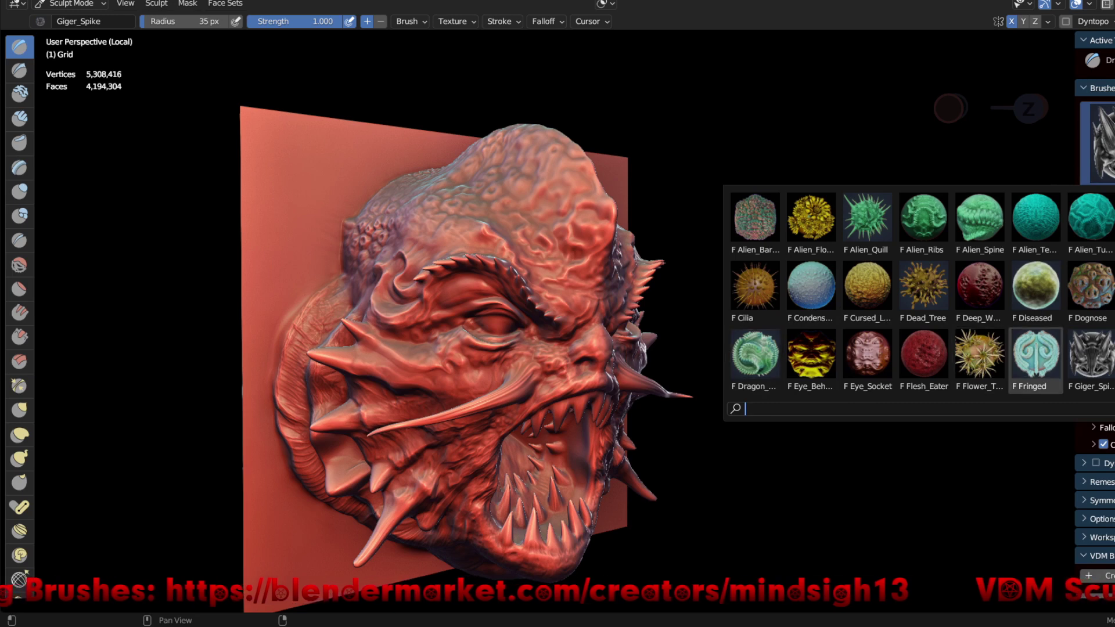
{"action": "left_click", "coordinate": [1036, 355]}
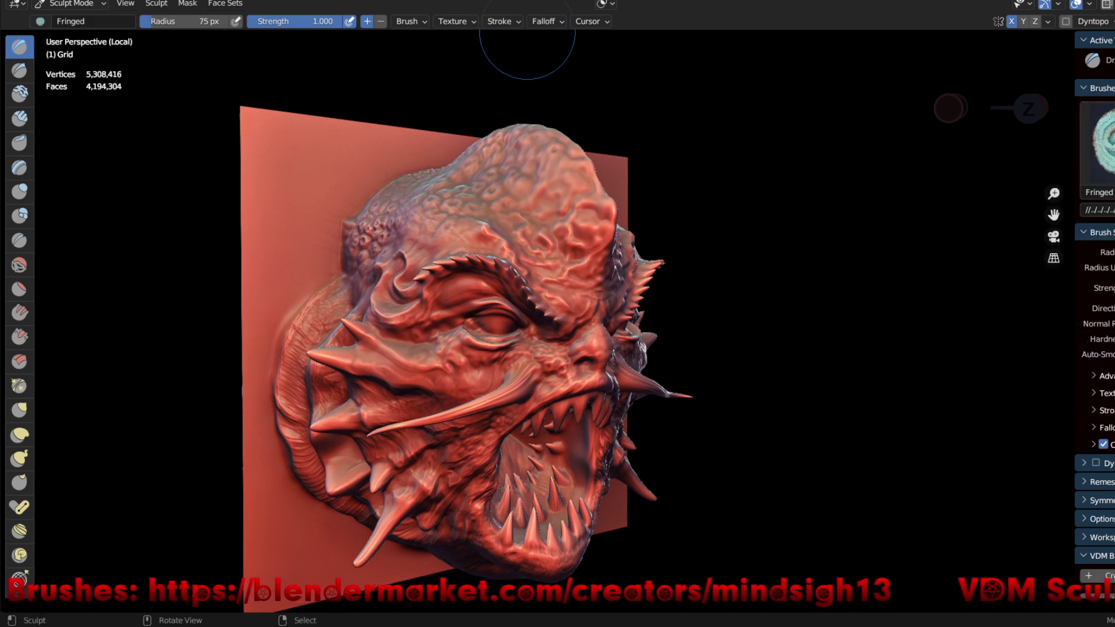
- In back orthographic view, draw a straight Fringed line of spikes up the head's centre ridge
{"action": "left_click", "coordinate": [499, 21]}
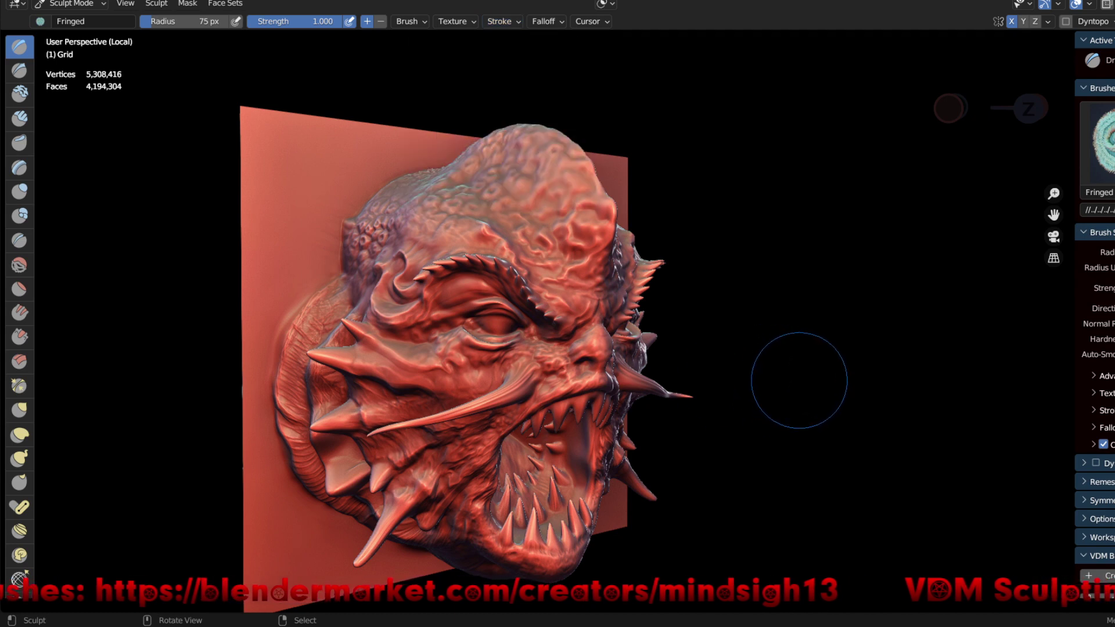
{"action": "key", "text": "KP_1"}
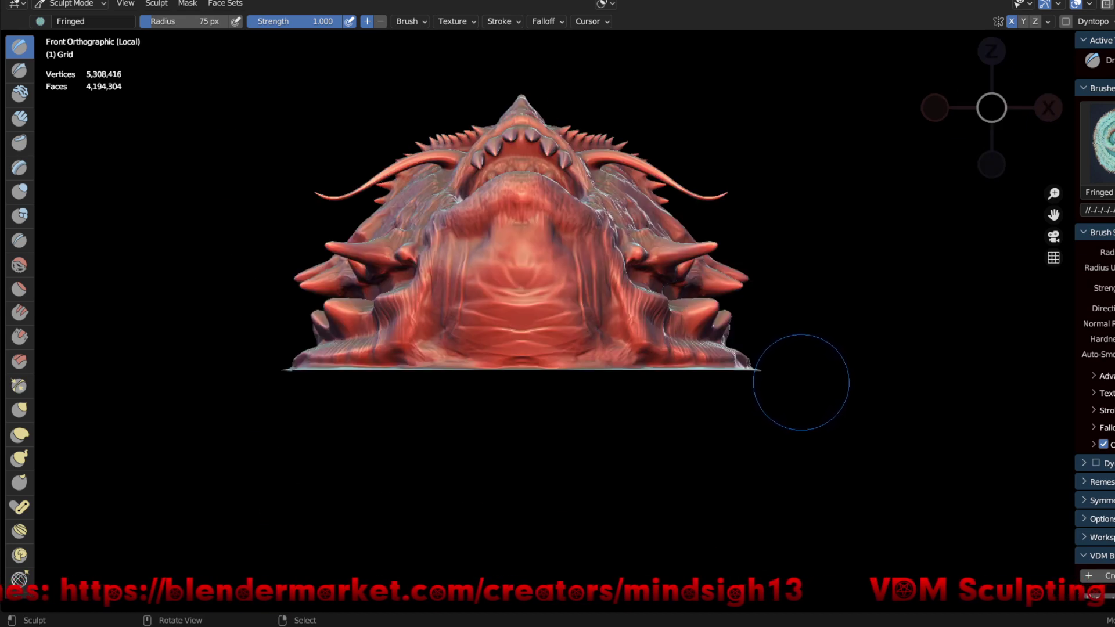
{"action": "key", "text": "ctrl+KP_1"}
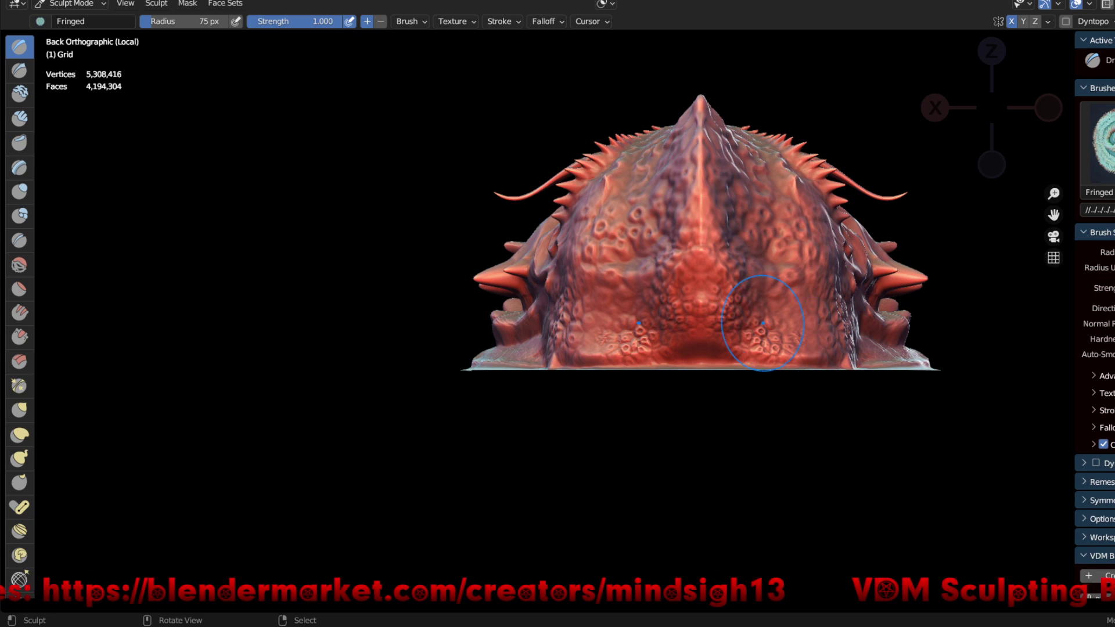
{"action": "left_click_drag", "start_coordinate": [701, 323], "coordinate": [701, 324]}
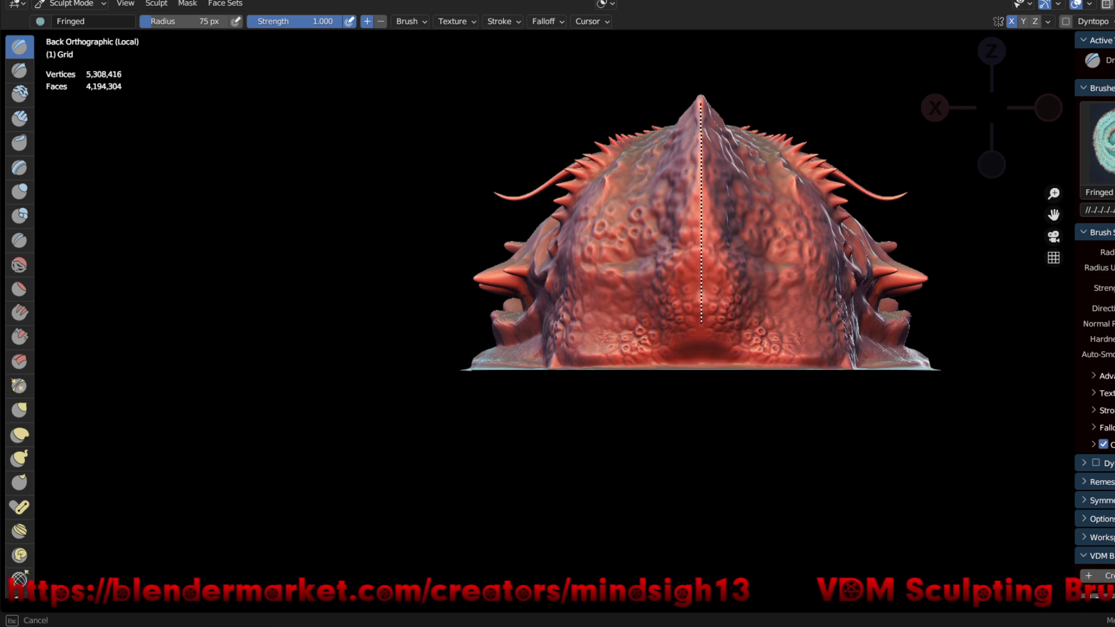
{"action": "left_click_drag", "start_coordinate": [701, 100], "coordinate": [701, 101]}
{"action": "mouse_move", "coordinate": [701, 101]}
{"action": "middle_mouse_down"}
{"action": "mouse_move", "coordinate": [877, 420]}
{"action": "mouse_move", "coordinate": [726, 407]}
{"action": "mouse_move", "coordinate": [754, 373]}
{"action": "mouse_move", "coordinate": [697, 378]}
{"action": "middle_mouse_up"}
{"action": "scroll", "coordinate": [608, 264], "scroll_direction": "up", "scroll_amount": 4}
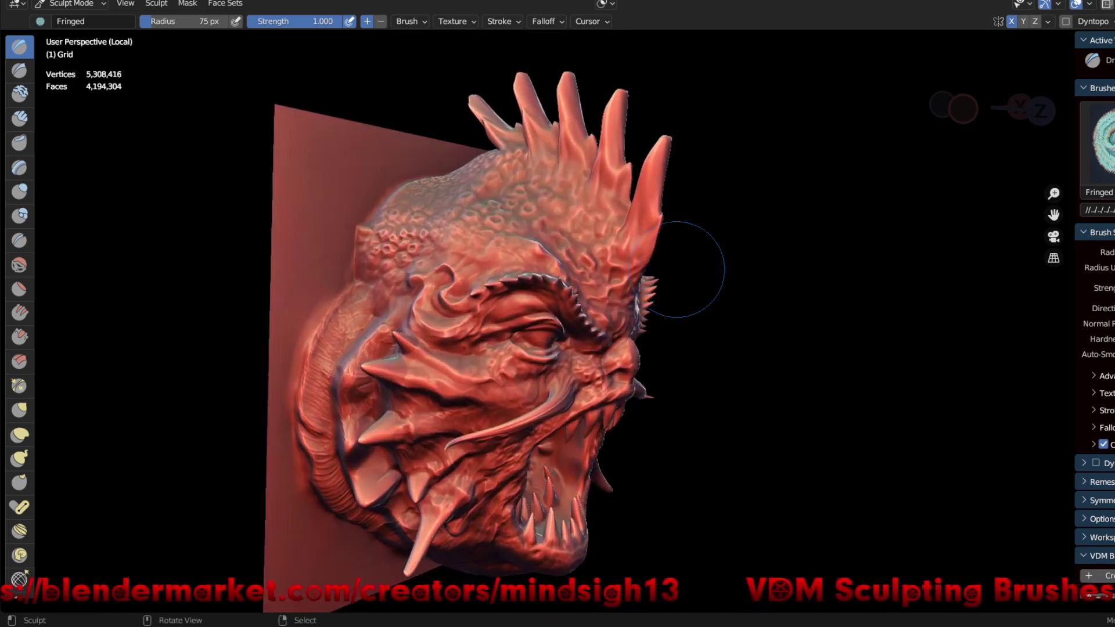
{"action": "middle_click_drag", "start_coordinate": [609, 263], "coordinate": [493, 302]}
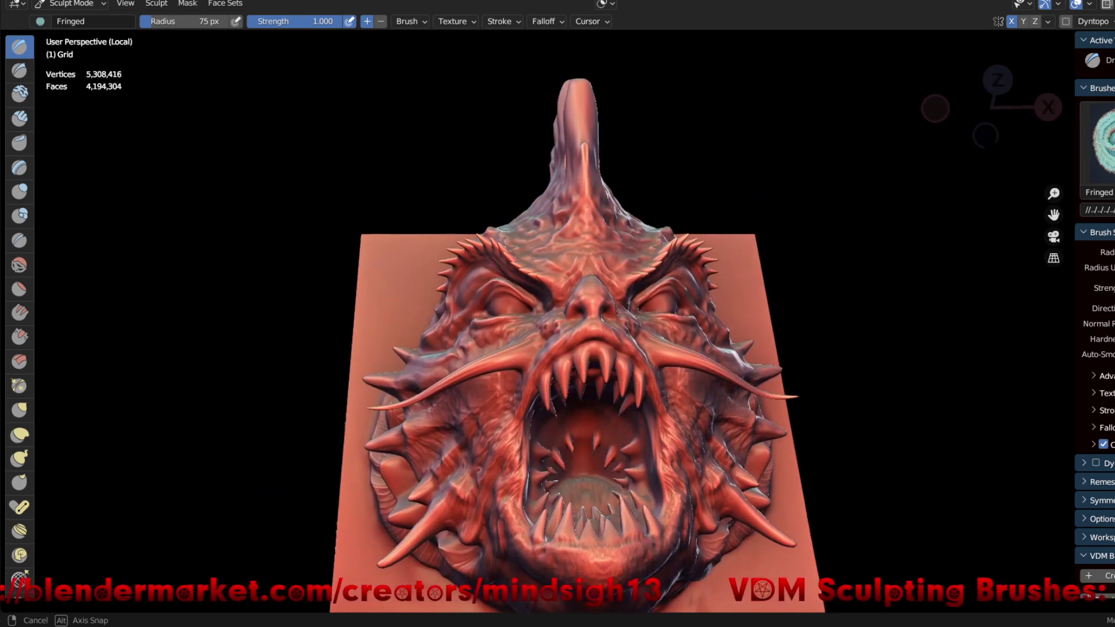
{"action": "mouse_move", "coordinate": [494, 302]}
{"action": "middle_mouse_down"}
{"action": "mouse_move", "coordinate": [506, 317]}
{"action": "mouse_move", "coordinate": [639, 322]}
{"action": "mouse_move", "coordinate": [563, 319]}
{"action": "mouse_move", "coordinate": [448, 279]}
{"action": "mouse_move", "coordinate": [804, 374]}
{"action": "mouse_move", "coordinate": [781, 357]}
{"action": "mouse_move", "coordinate": [834, 423]}
{"action": "middle_mouse_up"}
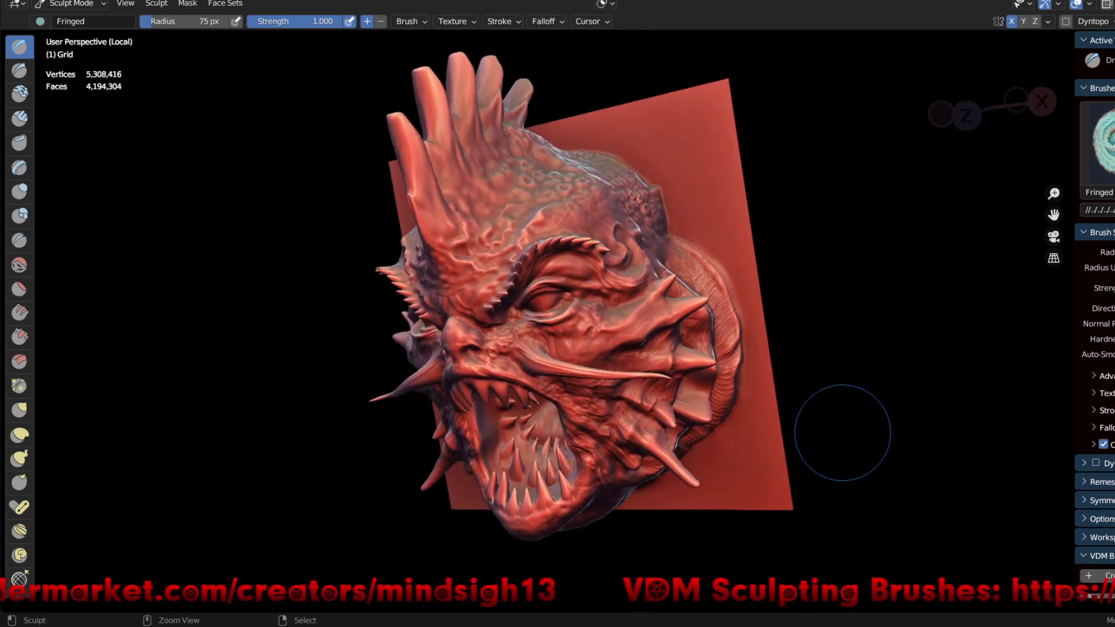
- Undo the Fringed spikes and switch to the Alien_Quill brush with Line stroke method
{"action": "key", "text": "ctrl+z"}
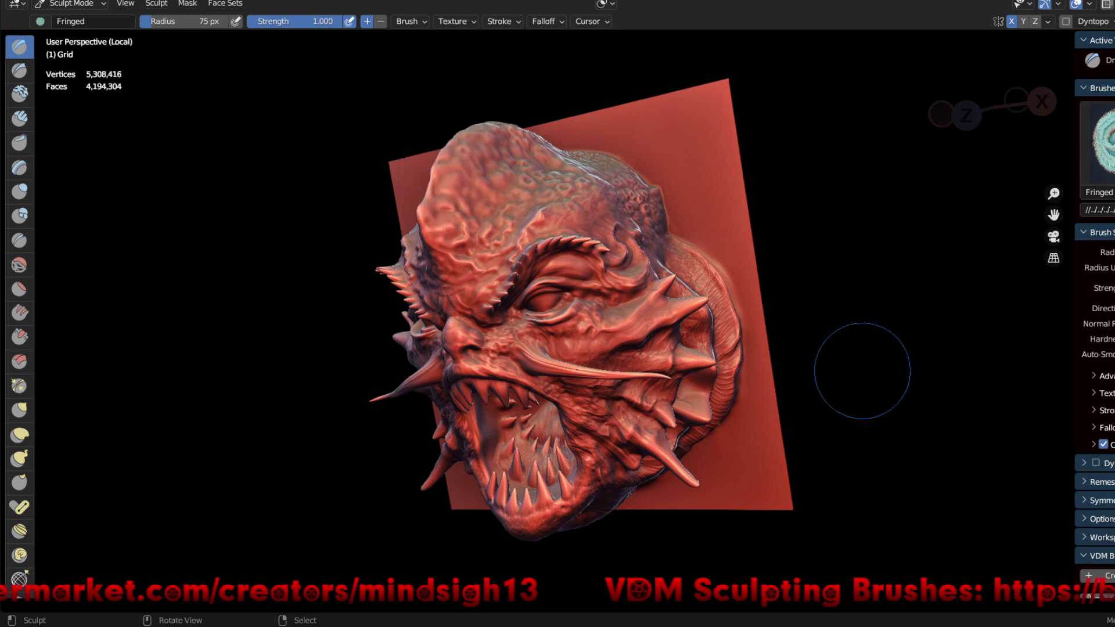
{"action": "left_click", "coordinate": [1098, 142]}
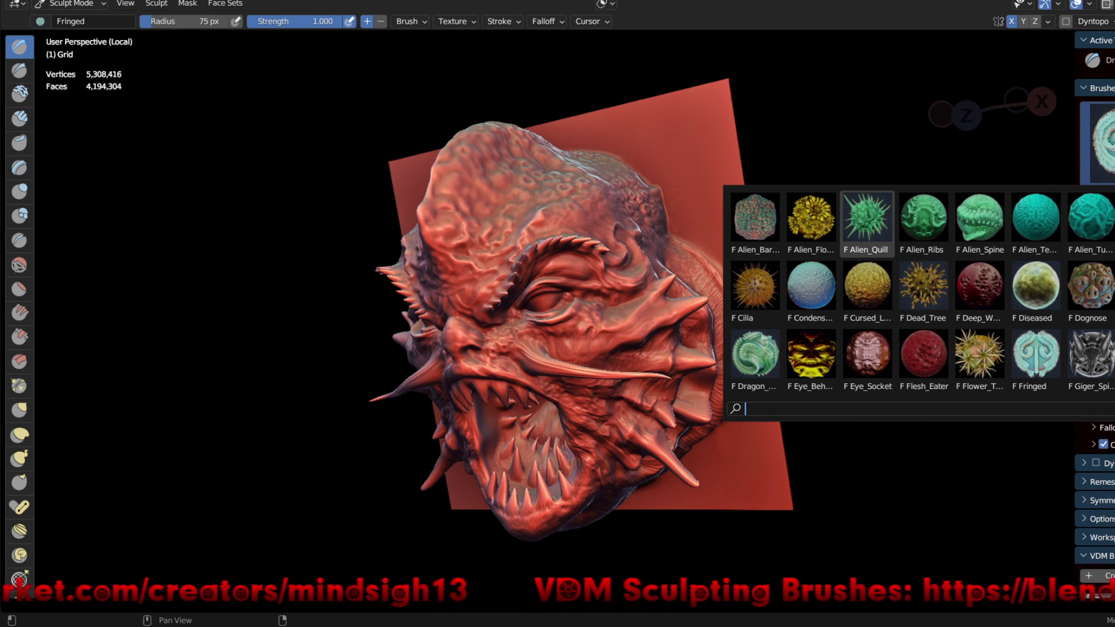
{"action": "left_click", "coordinate": [848, 223]}
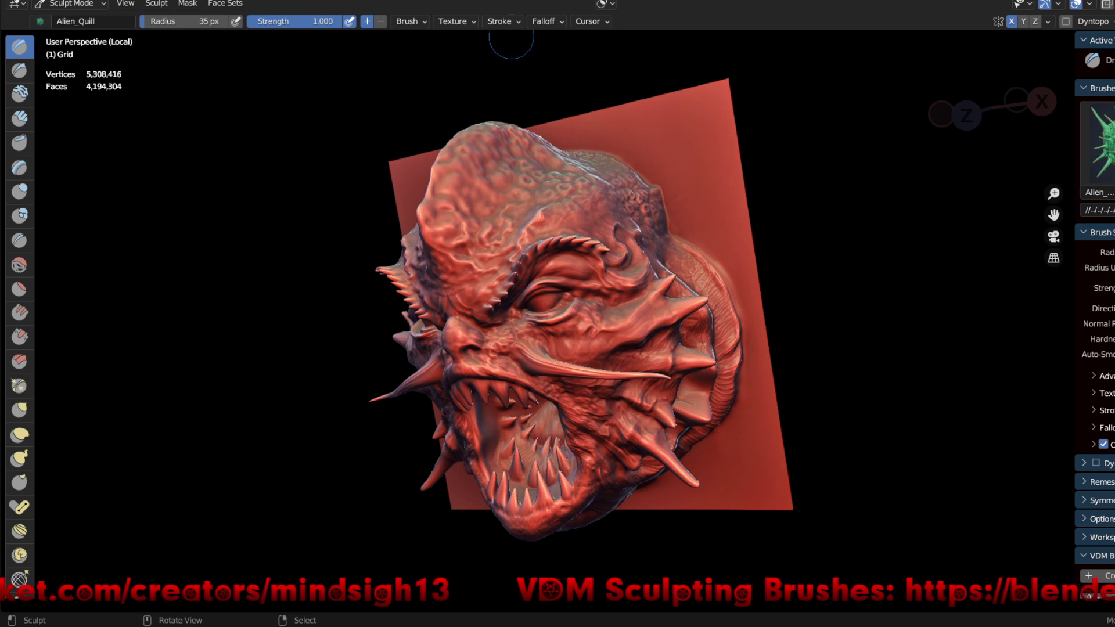
{"action": "left_click", "coordinate": [499, 21]}
{"action": "left_click", "coordinate": [539, 48]}
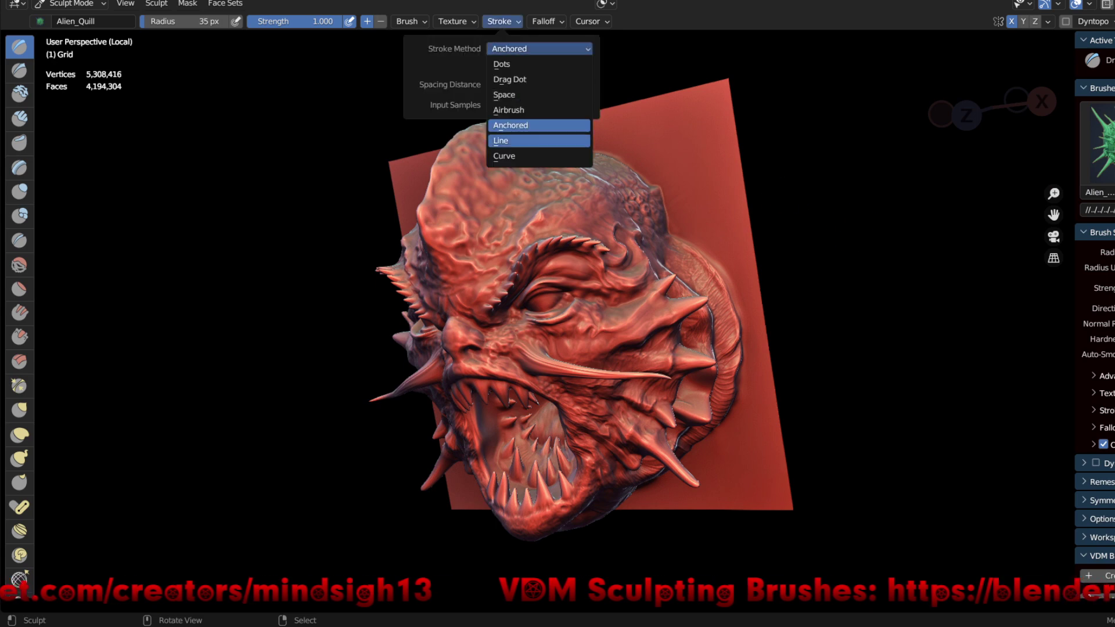
{"action": "left_click", "coordinate": [511, 140]}
{"action": "left_click", "coordinate": [539, 69]}
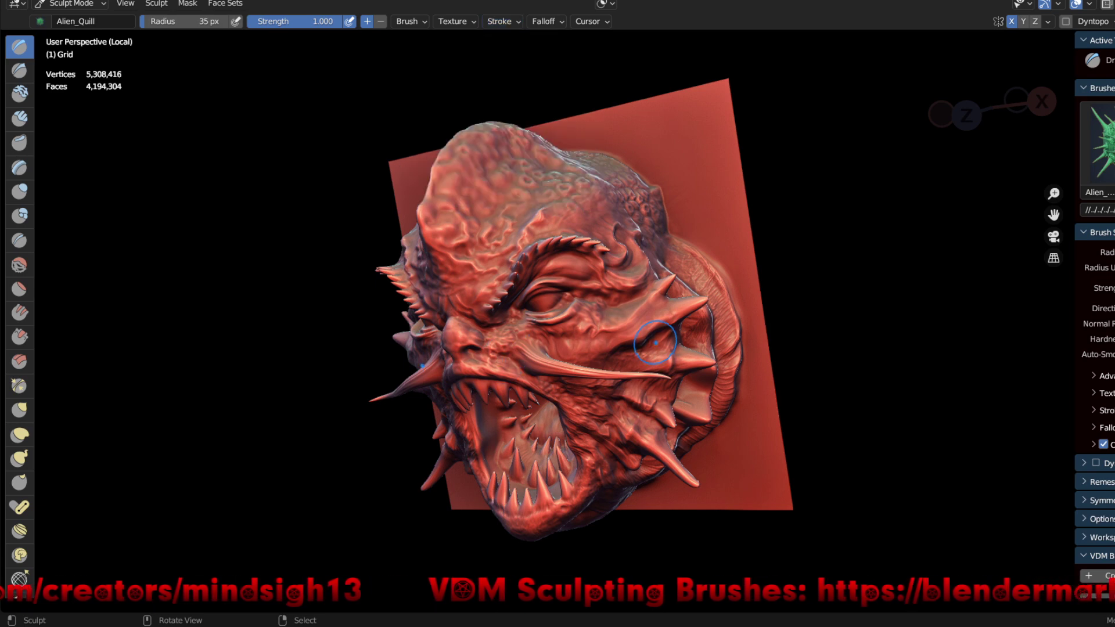
- From the back view, draw a straight line of quills up the head's centre
{"action": "key", "text": "ctrl+KP_1"}
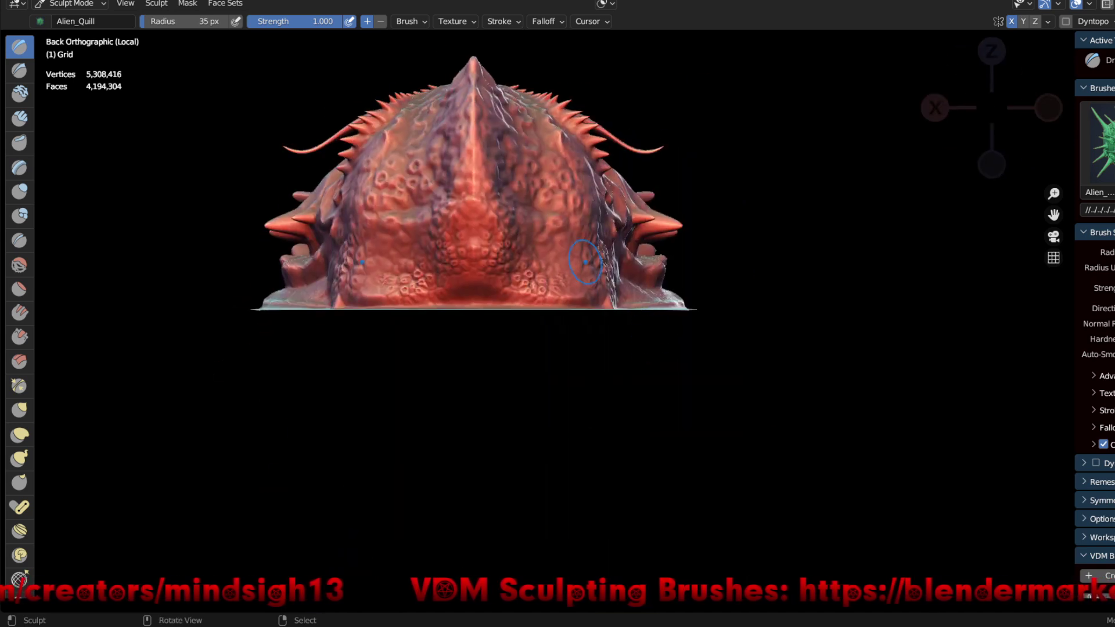
{"action": "middle_click_drag", "start_coordinate": [535, 163], "coordinate": [526, 341], "text": "shift"}
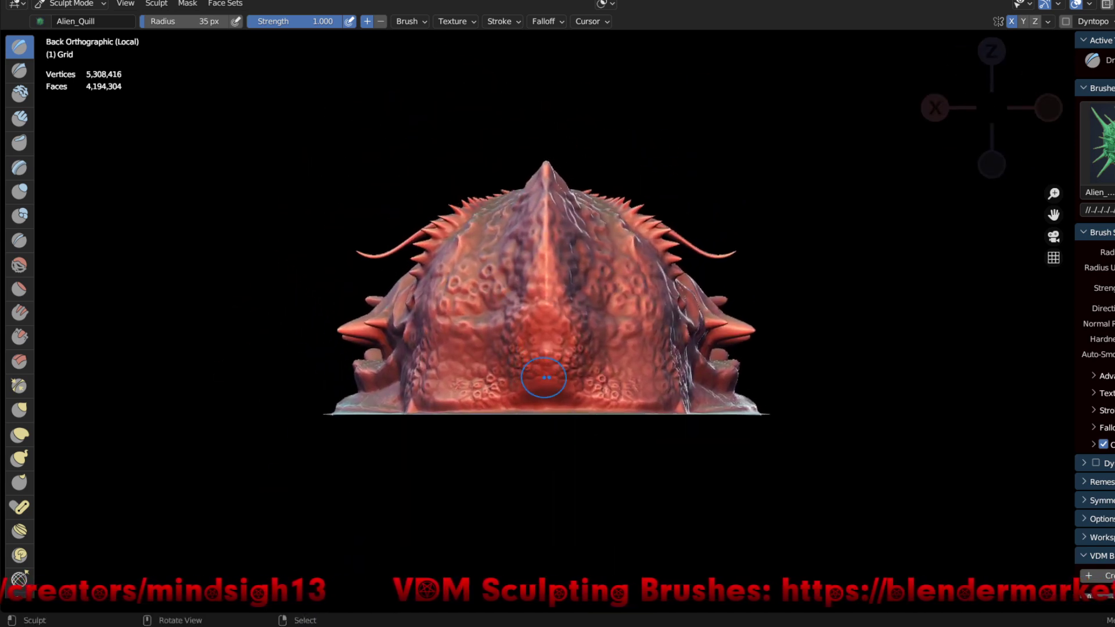
{"action": "left_click", "coordinate": [547, 381]}
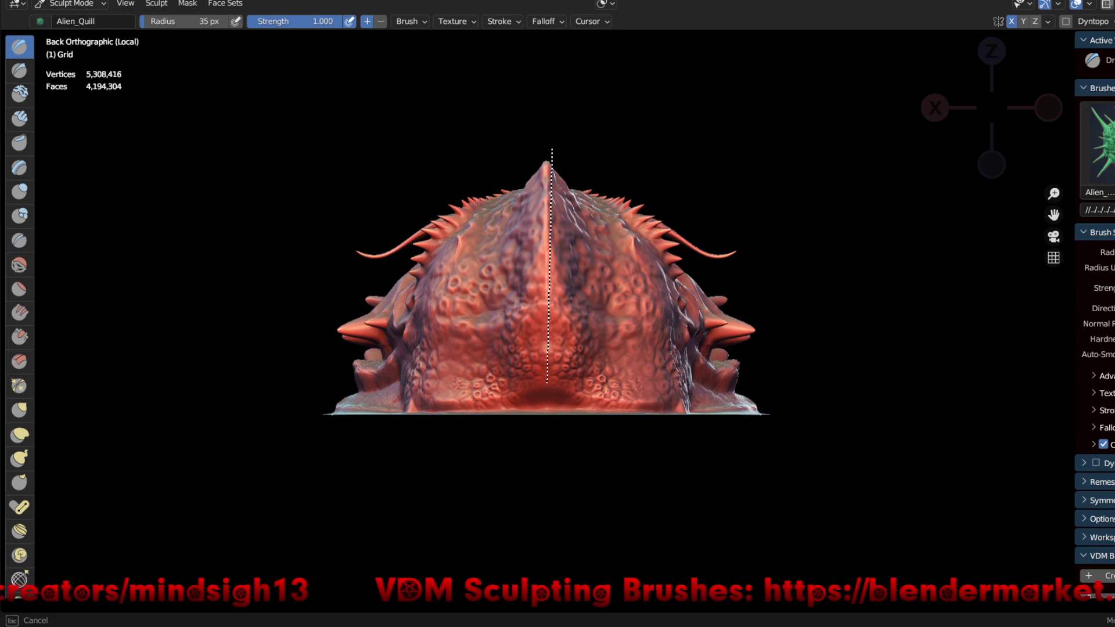
{"action": "left_click_drag", "start_coordinate": [546, 162], "coordinate": [542, 162]}
{"action": "mouse_move", "coordinate": [682, 344]}
{"action": "middle_mouse_down"}
{"action": "mouse_move", "coordinate": [706, 268]}
{"action": "mouse_move", "coordinate": [855, 481]}
{"action": "mouse_move", "coordinate": [695, 290]}
{"action": "mouse_move", "coordinate": [708, 271]}
{"action": "middle_mouse_up"}
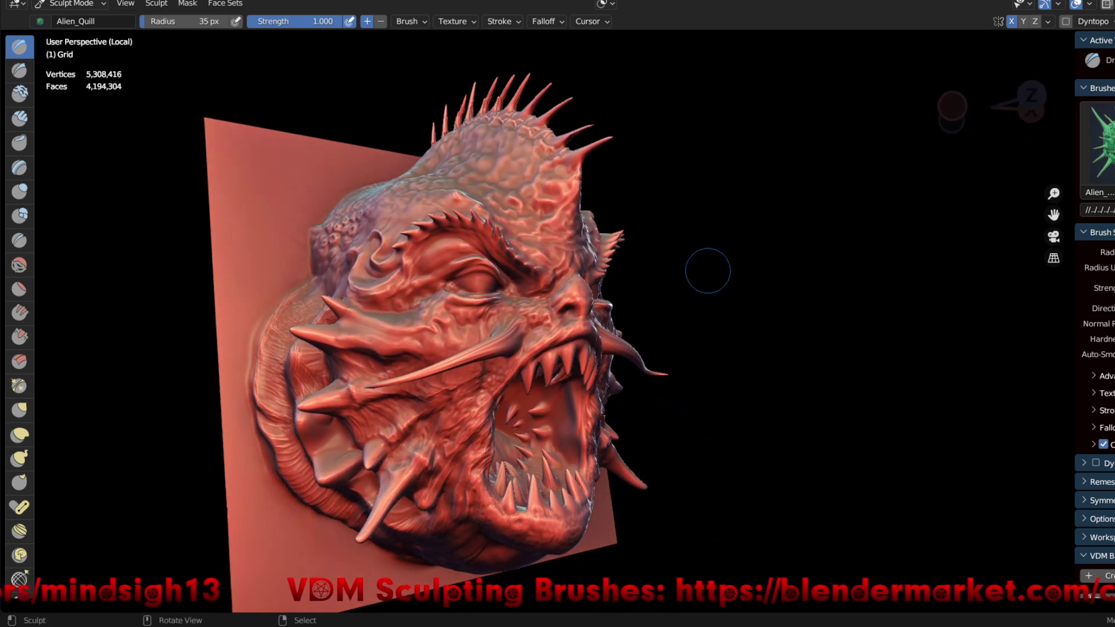
- Inspect the quills on the skull top, then undo the quill row
{"action": "mouse_move", "coordinate": [767, 358]}
{"action": "middle_mouse_down"}
{"action": "mouse_move", "coordinate": [732, 349]}
{"action": "mouse_move", "coordinate": [804, 410]}
{"action": "middle_mouse_up"}
{"action": "mouse_move", "coordinate": [503, 153]}
{"action": "middle_mouse_down", "text": "ctrl"}
{"action": "mouse_move", "coordinate": [503, 116]}
{"action": "mouse_move", "coordinate": [523, 151]}
{"action": "middle_mouse_up", "text": "ctrl"}
{"action": "middle_click_drag", "start_coordinate": [517, 224], "coordinate": [521, 228]}
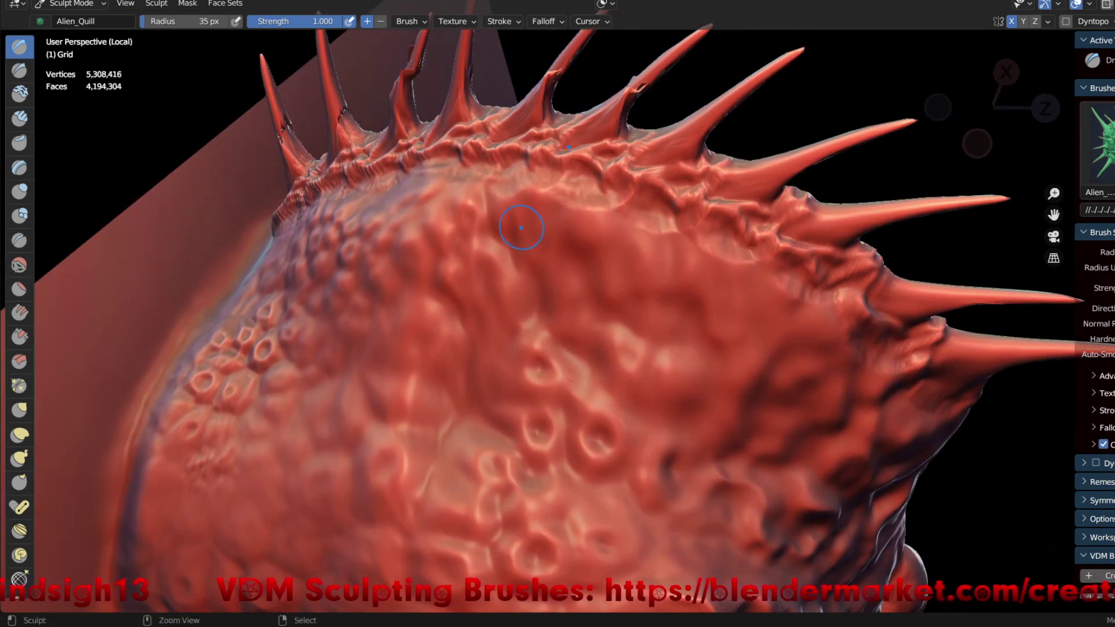
{"action": "key", "text": "ctrl+z"}
- Set stroke spacing to 52% with Adjust Strength for Spacing turned off
{"action": "left_click", "coordinate": [503, 21]}
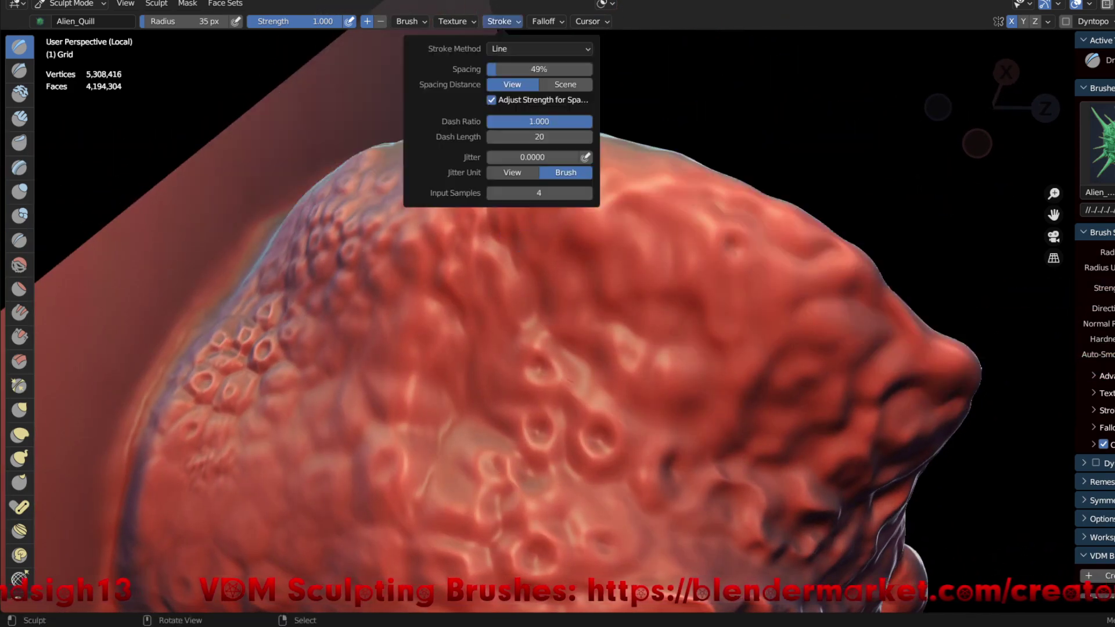
{"action": "left_click_drag", "start_coordinate": [540, 69], "coordinate": [529, 69]}
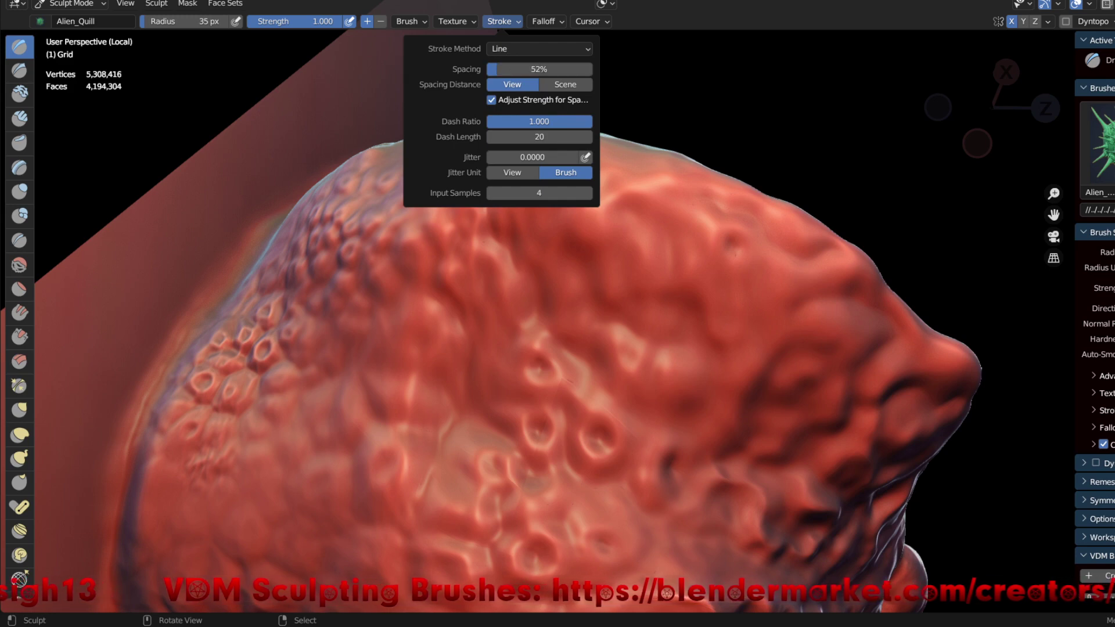
{"action": "left_click", "coordinate": [491, 100]}
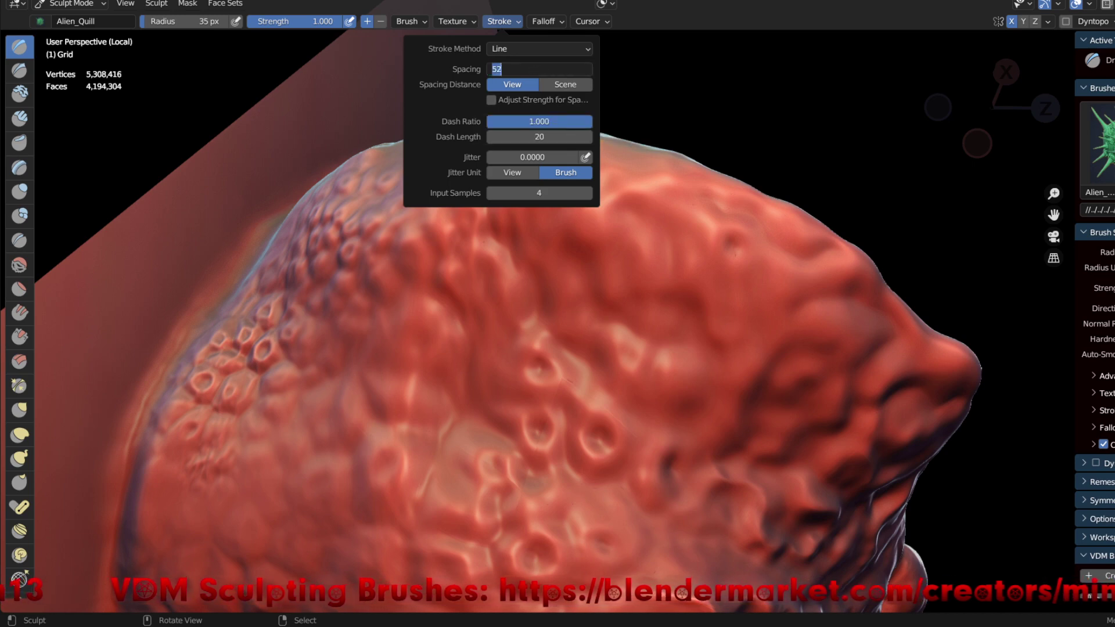
{"action": "type", "text": "6"}
{"action": "key", "text": "Return"}
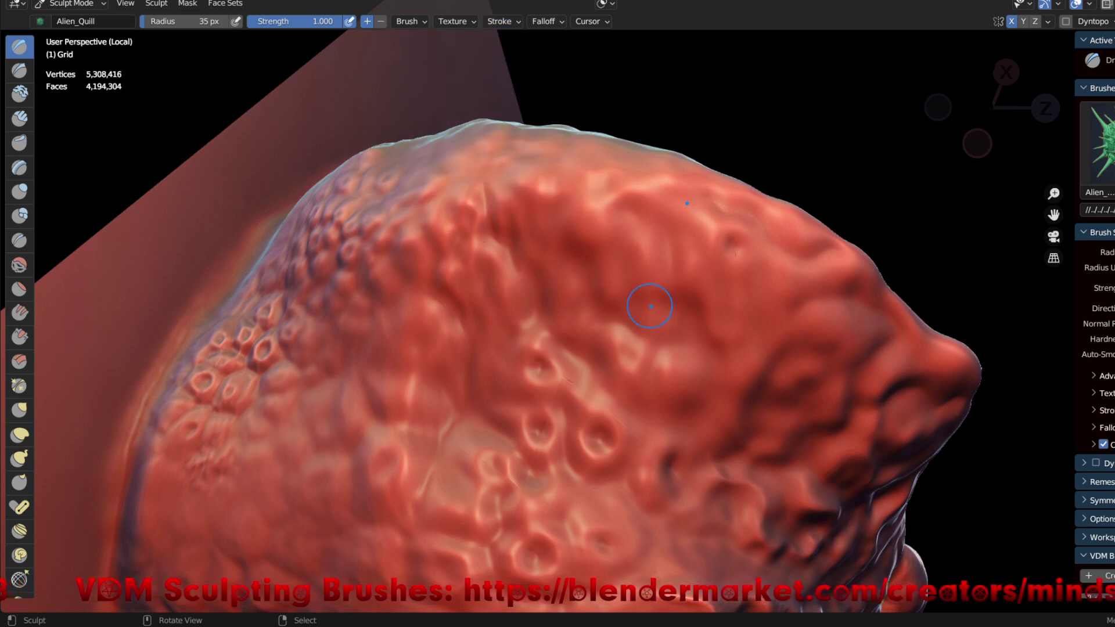
{"action": "key", "text": "ctrl+KP_1"}
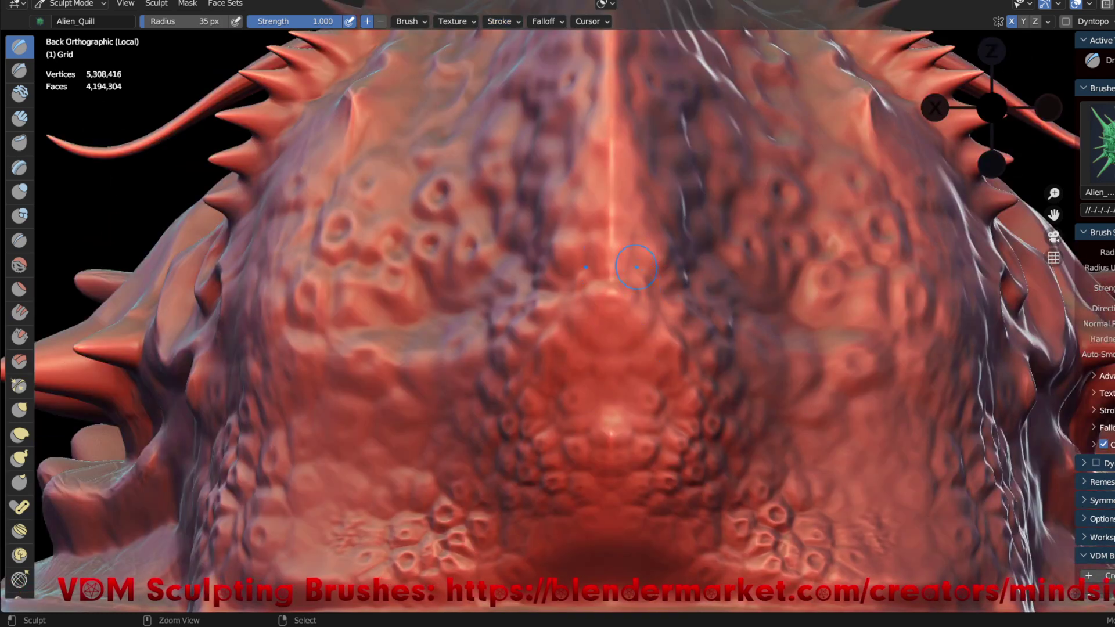
- Raise the Alien_Quill radius to 91 px and draw tall quills down the head's centre line
{"action": "middle_click_drag", "start_coordinate": [639, 283], "coordinate": [656, 401], "text": "ctrl"}
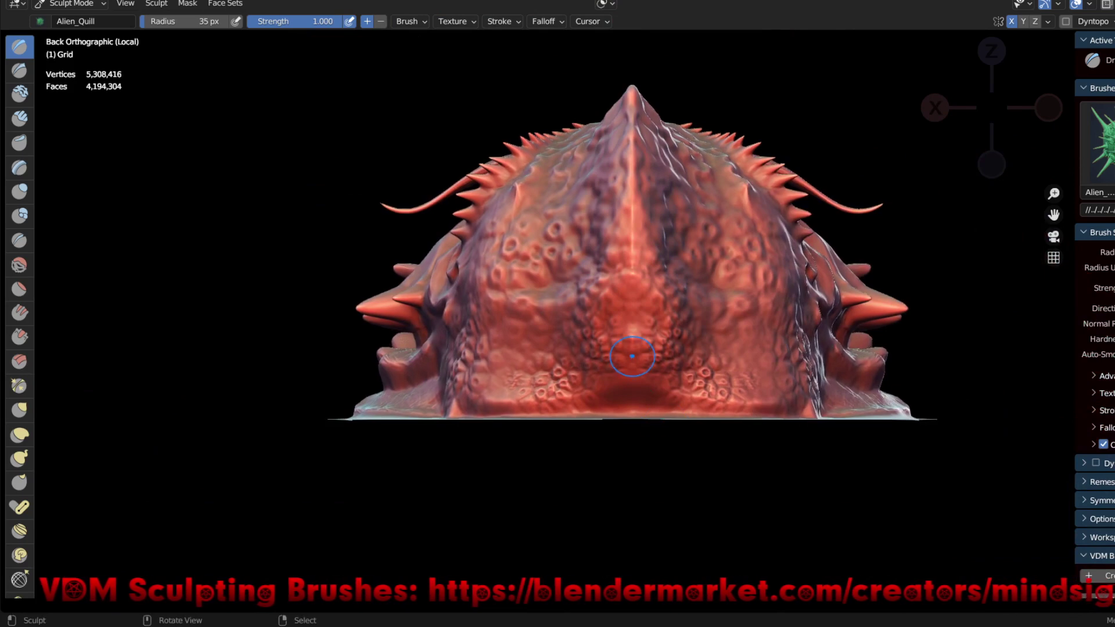
{"action": "key", "text": "f"}
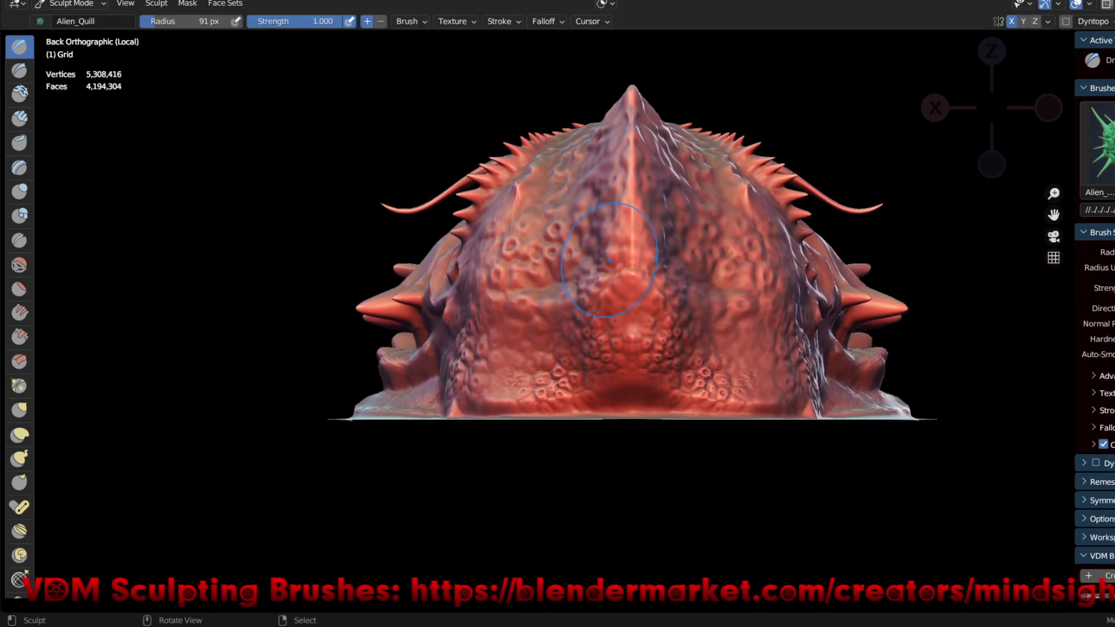
{"action": "left_click_drag", "start_coordinate": [632, 91], "coordinate": [632, 93]}
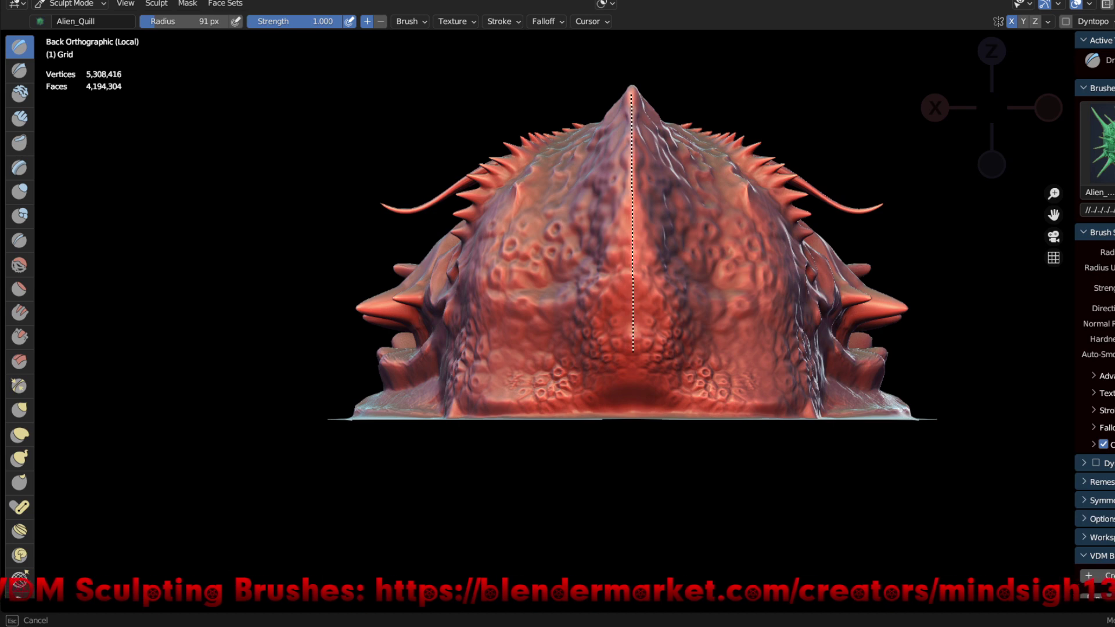
{"action": "left_click_drag", "start_coordinate": [633, 351], "coordinate": [633, 351]}
{"action": "mouse_move", "coordinate": [596, 422]}
{"action": "middle_mouse_down"}
{"action": "mouse_move", "coordinate": [687, 287]}
{"action": "mouse_move", "coordinate": [697, 435]}
{"action": "mouse_move", "coordinate": [639, 407]}
{"action": "mouse_move", "coordinate": [735, 299]}
{"action": "middle_mouse_up"}
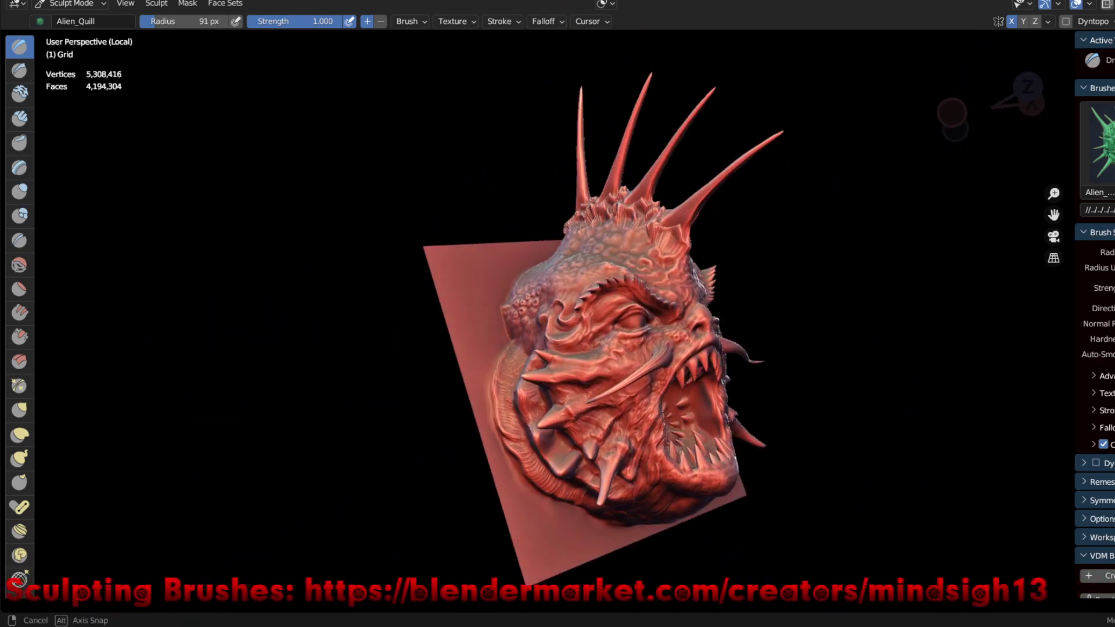
- Orbit around the tall centre quills to inspect them, then undo the quill stroke
{"action": "mouse_move", "coordinate": [735, 298]}
{"action": "middle_mouse_down"}
{"action": "mouse_move", "coordinate": [785, 398]}
{"action": "mouse_move", "coordinate": [697, 378]}
{"action": "mouse_move", "coordinate": [804, 429]}
{"action": "middle_mouse_up"}
{"action": "middle_click_drag", "start_coordinate": [657, 204], "coordinate": [784, 262]}
{"action": "mouse_move", "coordinate": [639, 244]}
{"action": "middle_mouse_down"}
{"action": "mouse_move", "coordinate": [659, 236]}
{"action": "mouse_move", "coordinate": [854, 270]}
{"action": "middle_mouse_up"}
{"action": "middle_click_drag", "start_coordinate": [778, 270], "coordinate": [672, 262]}
{"action": "mouse_move", "coordinate": [635, 211]}
{"action": "middle_mouse_down"}
{"action": "mouse_move", "coordinate": [668, 215]}
{"action": "mouse_move", "coordinate": [587, 259]}
{"action": "mouse_move", "coordinate": [499, 233]}
{"action": "mouse_move", "coordinate": [639, 325]}
{"action": "mouse_move", "coordinate": [740, 434]}
{"action": "mouse_move", "coordinate": [756, 401]}
{"action": "mouse_move", "coordinate": [639, 337]}
{"action": "mouse_move", "coordinate": [858, 137]}
{"action": "middle_mouse_up"}
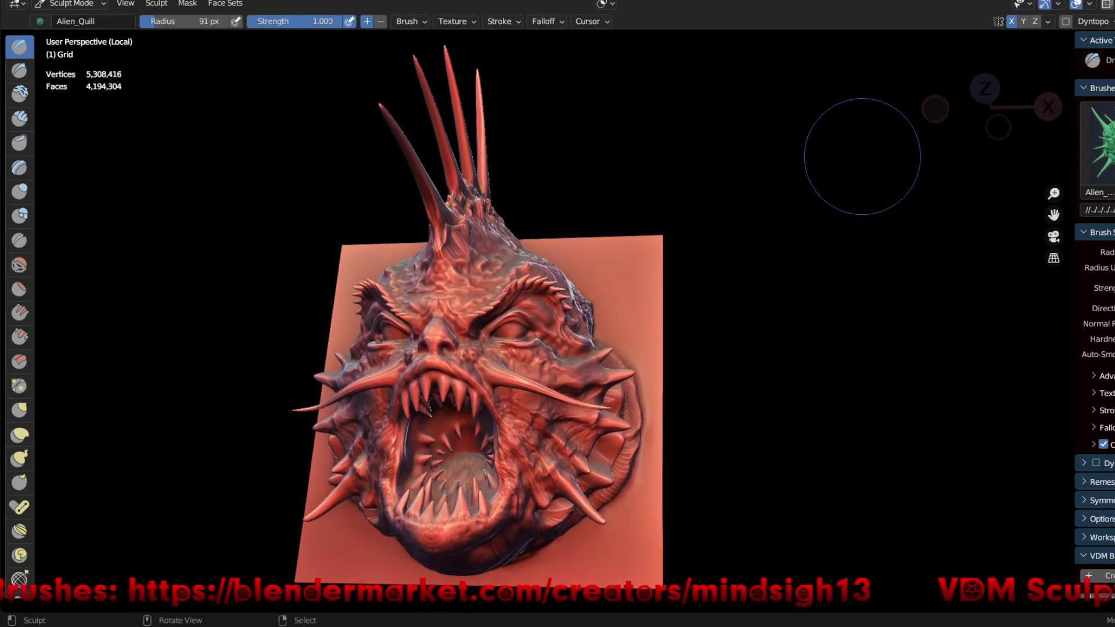
{"action": "mouse_move", "coordinate": [889, 469]}
{"action": "middle_mouse_down"}
{"action": "mouse_move", "coordinate": [863, 444]}
{"action": "mouse_move", "coordinate": [849, 361]}
{"action": "middle_mouse_up"}
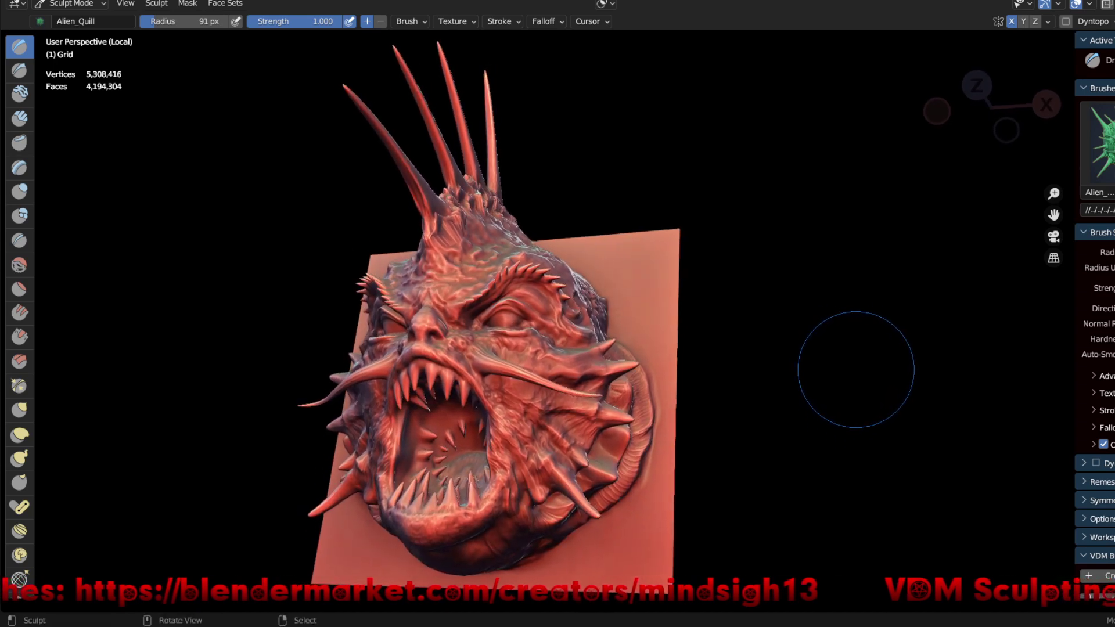
{"action": "key", "text": "ctrl+z"}
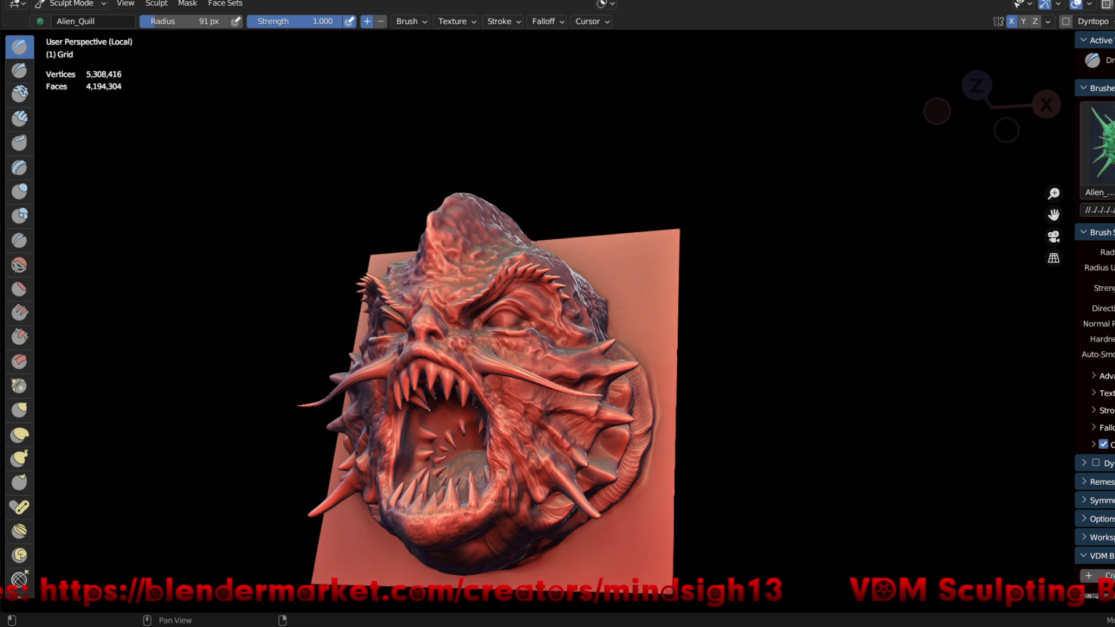
{"action": "scroll", "coordinate": [1095, 314], "scroll_direction": "down", "scroll_amount": 5}
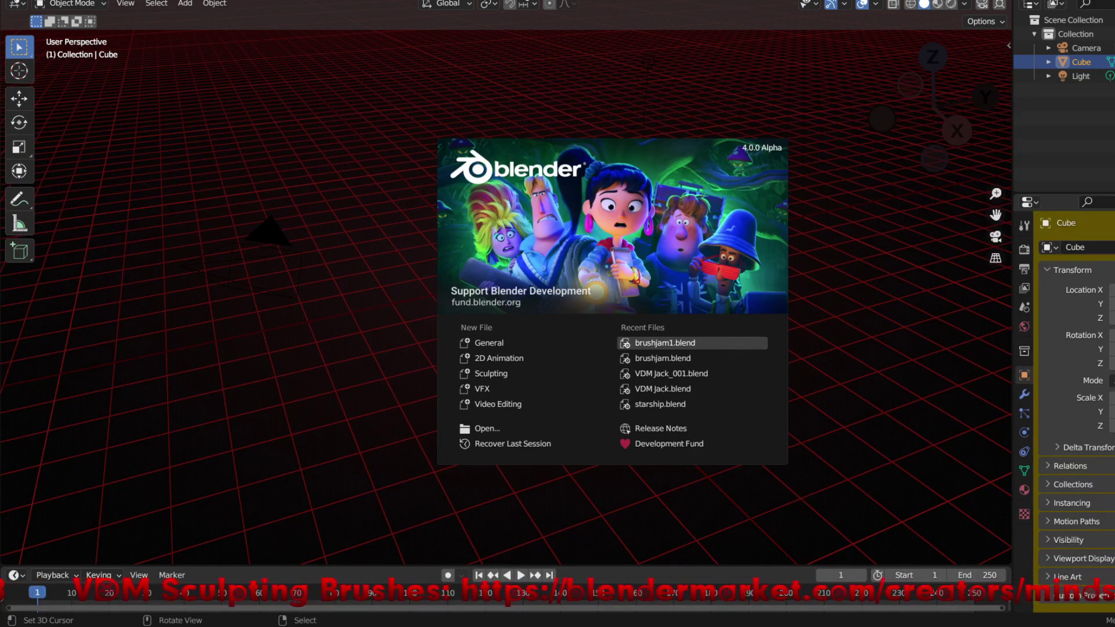
- Open brushjam1.blend from Recent Files and dismiss the file recovery options
{"action": "left_click", "coordinate": [665, 342]}
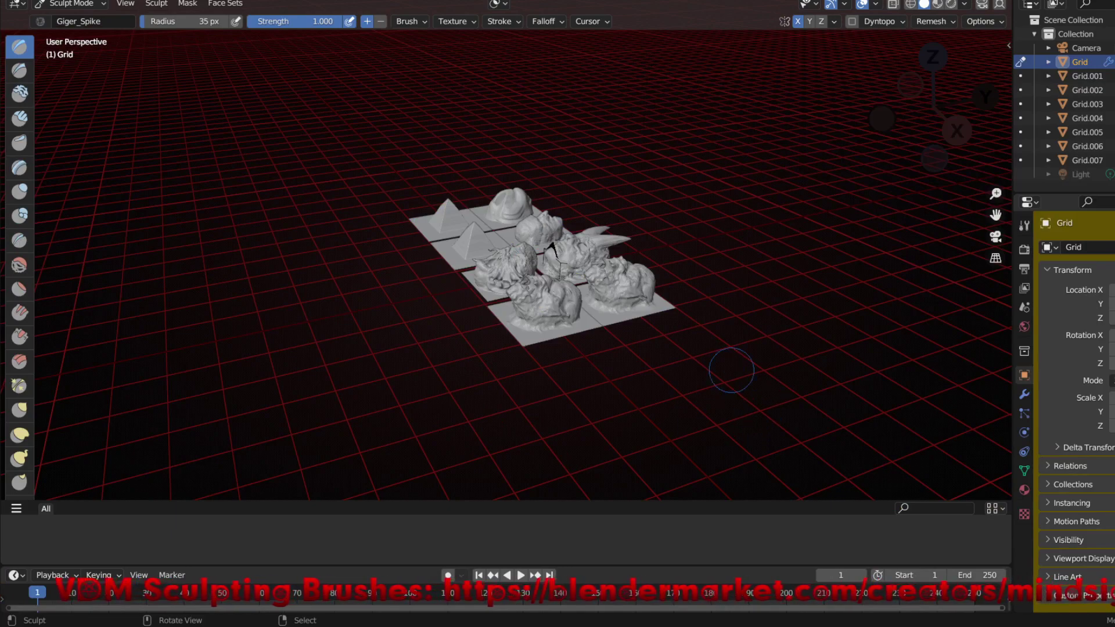
{"action": "mouse_move", "coordinate": [647, 374]}
{"action": "middle_mouse_down"}
{"action": "mouse_move", "coordinate": [842, 441]}
{"action": "mouse_move", "coordinate": [563, 316]}
{"action": "middle_mouse_up"}
{"action": "left_click", "coordinate": [26, 1]}
{"action": "mouse_move", "coordinate": [56, 56]}
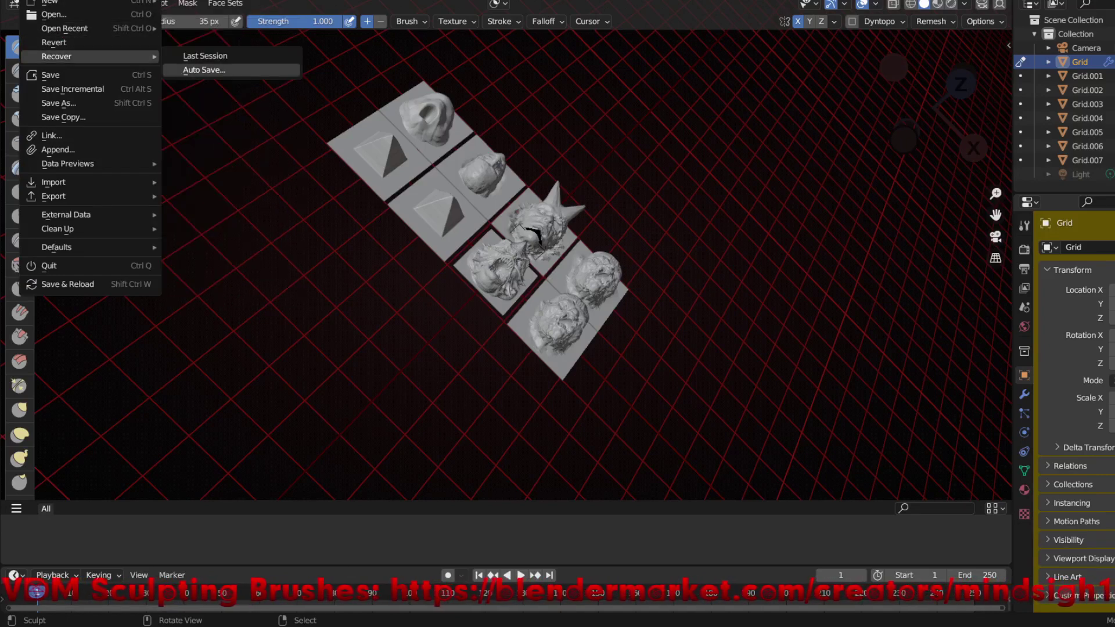
{"action": "key", "text": "Escape"}
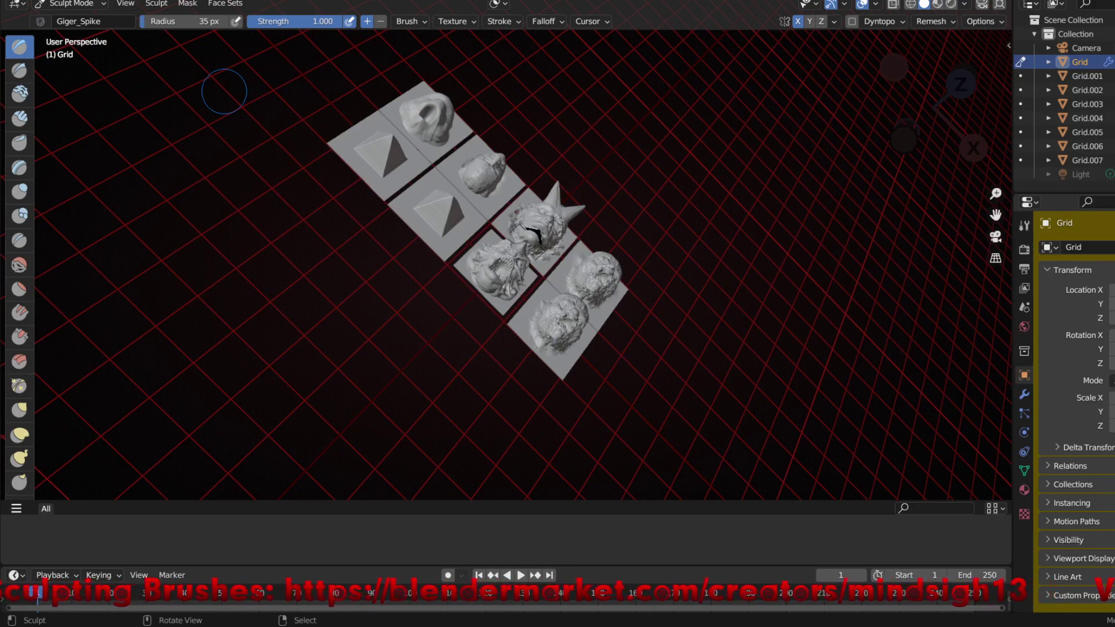
- Isolate the creature-head tile in Local View and centre it on screen
{"action": "middle_click_drag", "start_coordinate": [500, 241], "coordinate": [558, 238], "text": "ctrl"}
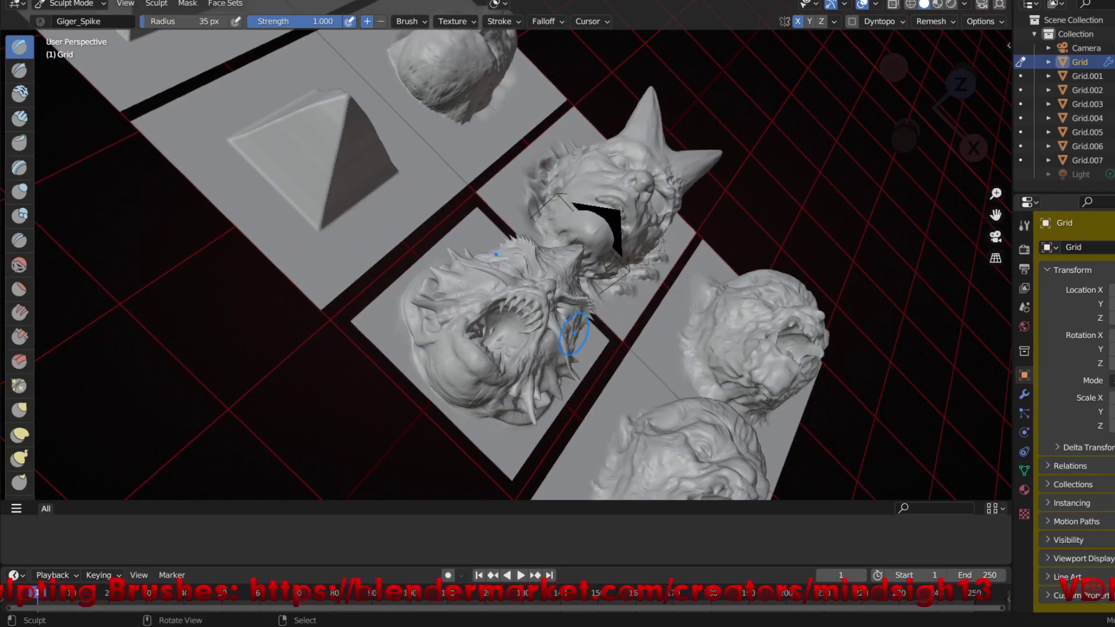
{"action": "key", "text": "KP_Divide"}
{"action": "mouse_move", "coordinate": [612, 295]}
{"action": "middle_mouse_down", "text": "shift"}
{"action": "mouse_move", "coordinate": [677, 238]}
{"action": "mouse_move", "coordinate": [664, 469]}
{"action": "mouse_move", "coordinate": [706, 218]}
{"action": "mouse_move", "coordinate": [717, 241]}
{"action": "mouse_move", "coordinate": [689, 424]}
{"action": "middle_mouse_up", "text": "shift"}
{"action": "scroll", "coordinate": [712, 301], "scroll_direction": "down", "scroll_amount": 3}
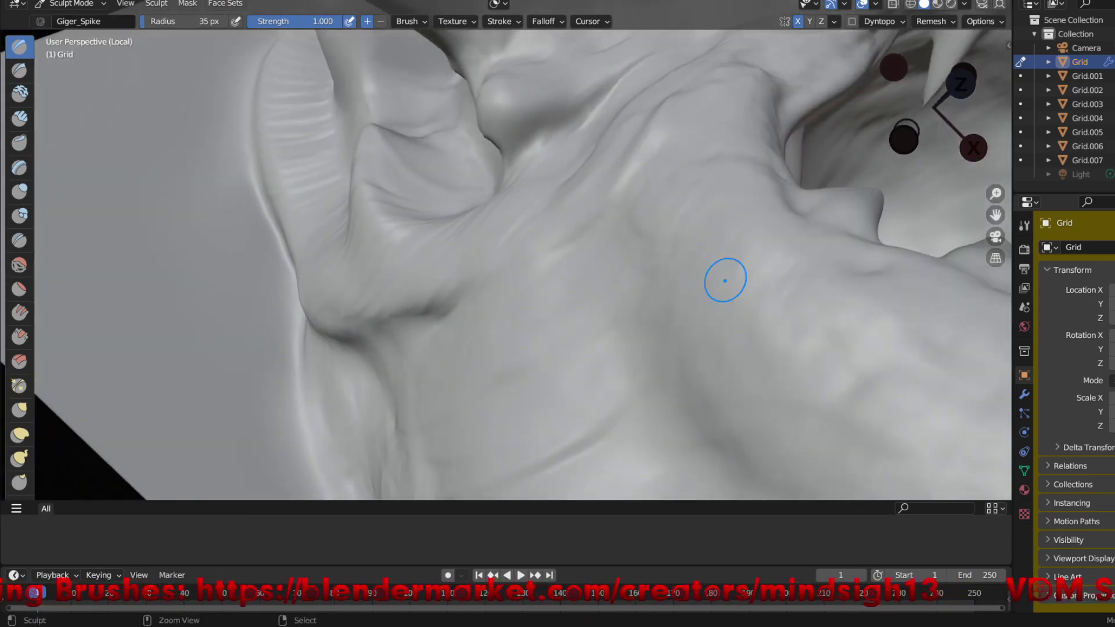
{"action": "scroll", "coordinate": [699, 436], "scroll_direction": "down", "scroll_amount": 3}
{"action": "scroll", "coordinate": [699, 435], "scroll_direction": "down", "scroll_amount": 5}
{"action": "mouse_move", "coordinate": [699, 435]}
{"action": "middle_mouse_down", "text": "shift"}
{"action": "mouse_move", "coordinate": [682, 456]}
{"action": "mouse_move", "coordinate": [569, 471]}
{"action": "middle_mouse_up", "text": "shift"}
{"action": "left_click", "coordinate": [965, 4]}
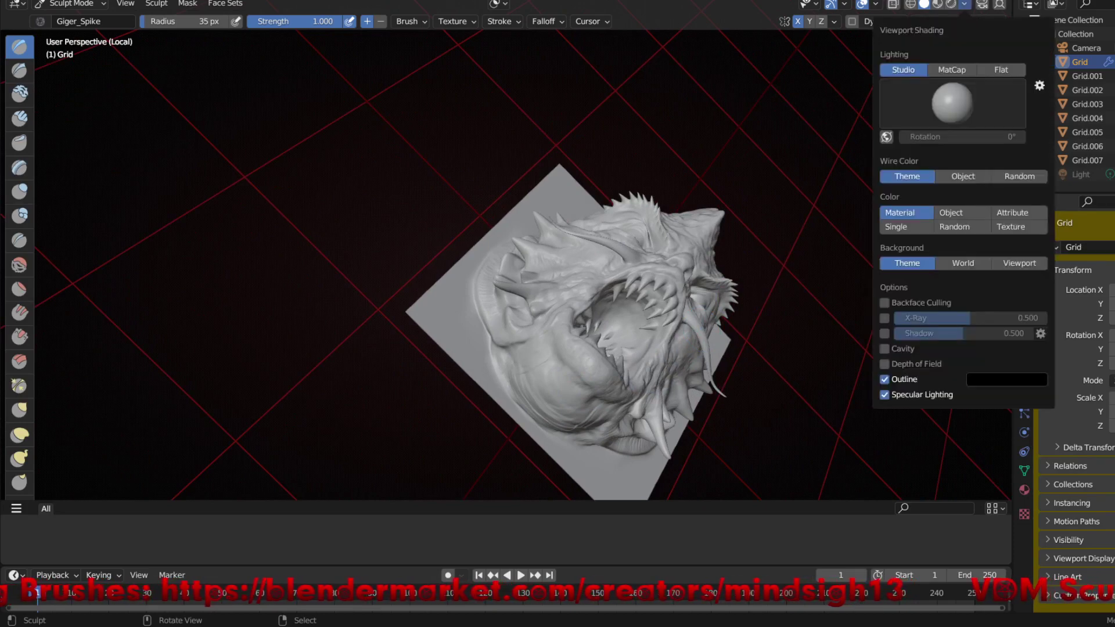
- Shade with a red MatCap, backface culling and Both-type cavity, and hide overlays
{"action": "left_click", "coordinate": [952, 70]}
{"action": "left_click", "coordinate": [952, 102]}
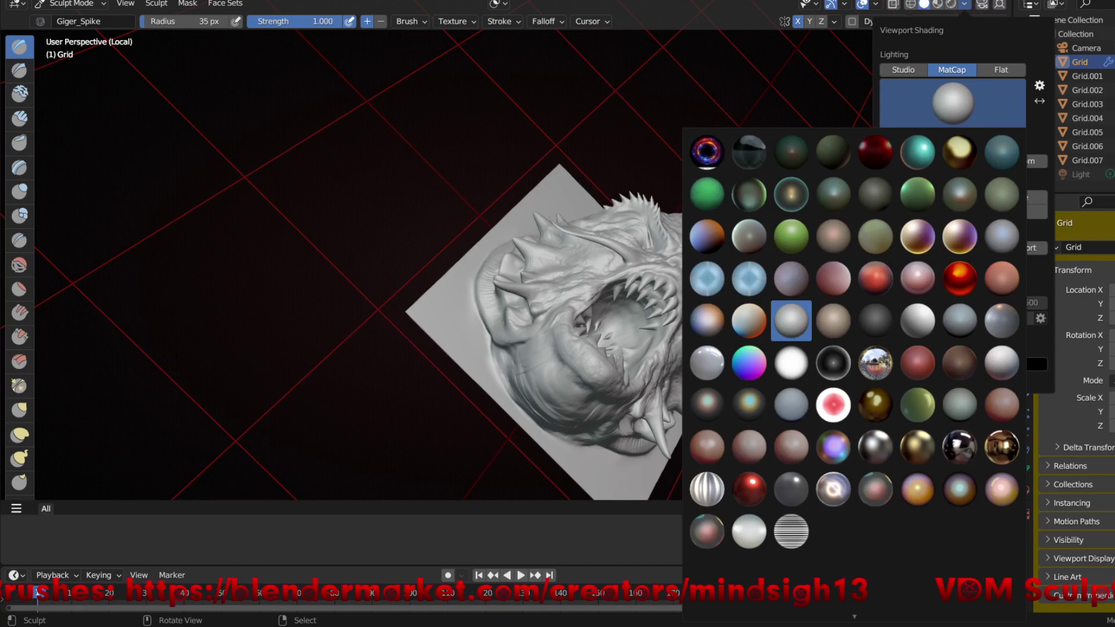
{"action": "left_click", "coordinate": [875, 279]}
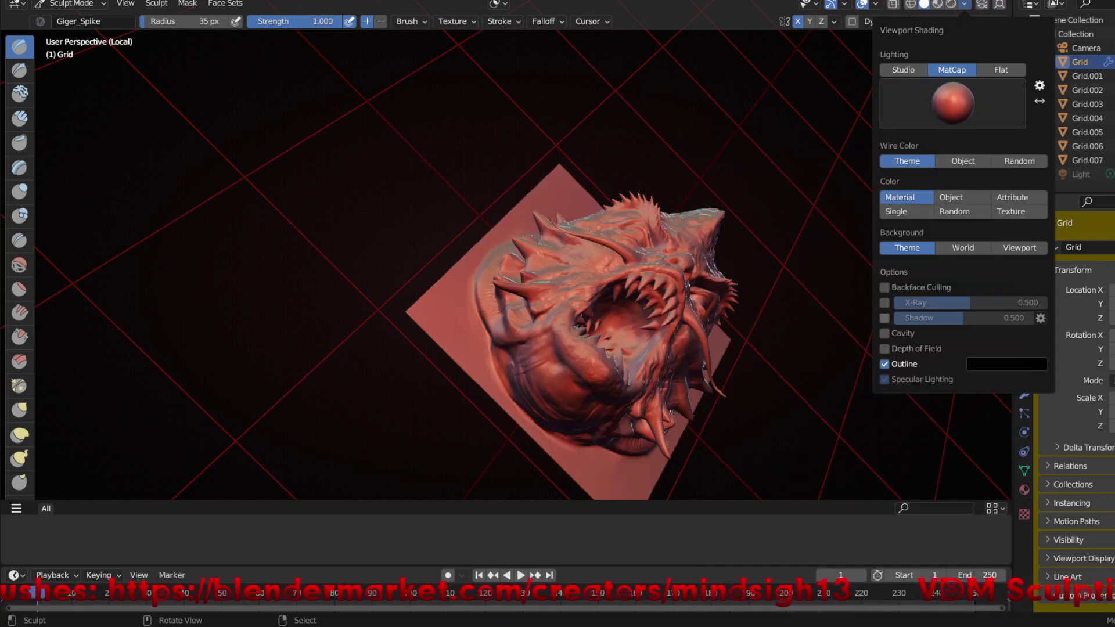
{"action": "left_click", "coordinate": [884, 287]}
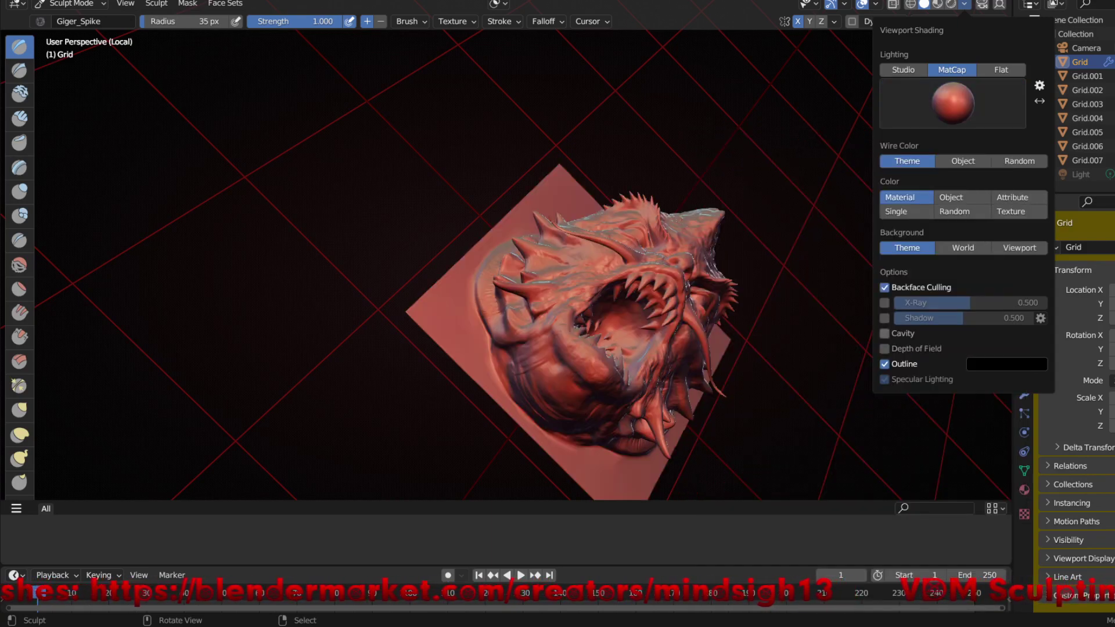
{"action": "left_click", "coordinate": [885, 333]}
{"action": "left_click", "coordinate": [1016, 333]}
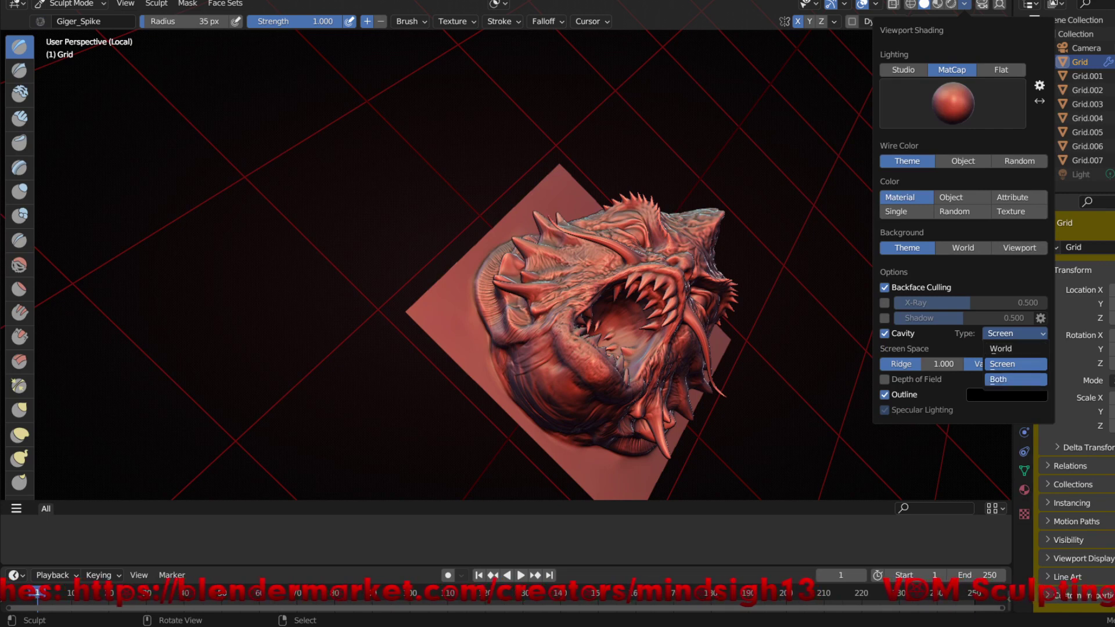
{"action": "left_click", "coordinate": [1016, 380]}
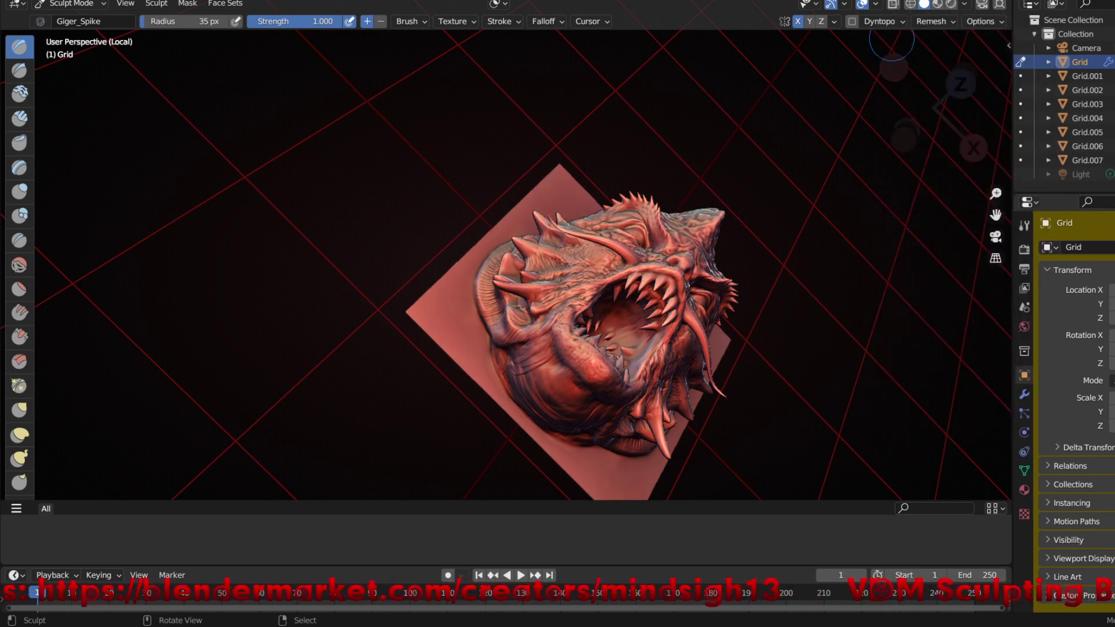
{"action": "left_click", "coordinate": [862, 4]}
{"action": "middle_click_drag", "start_coordinate": [878, 331], "coordinate": [652, 137]}
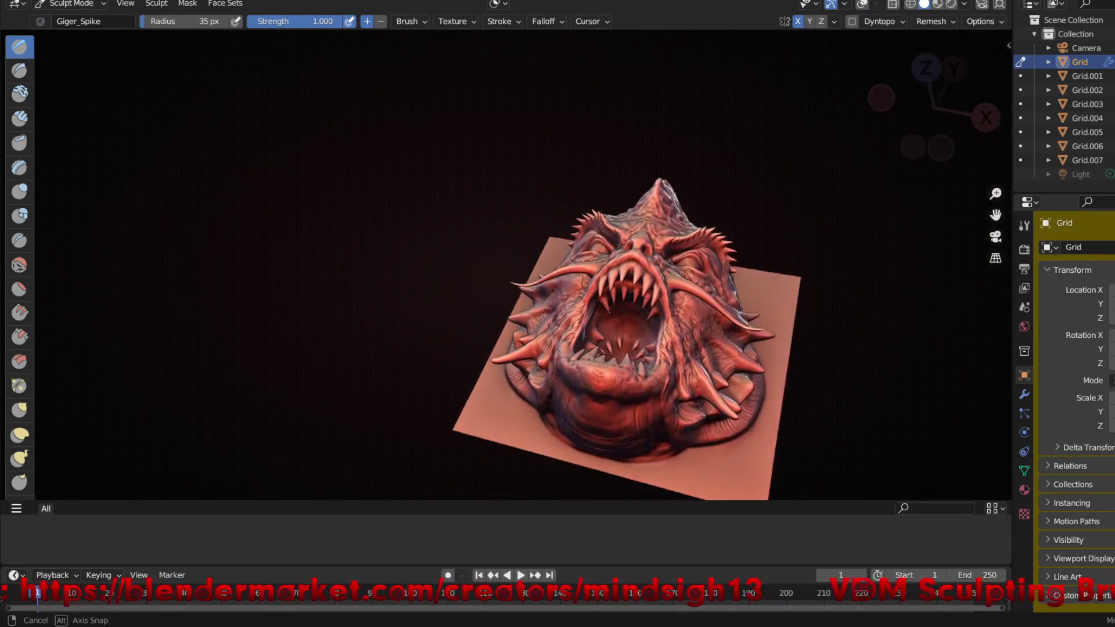
{"action": "mouse_move", "coordinate": [684, 289]}
{"action": "middle_mouse_down"}
{"action": "mouse_move", "coordinate": [825, 302]}
{"action": "mouse_move", "coordinate": [727, 279]}
{"action": "mouse_move", "coordinate": [715, 179]}
{"action": "middle_mouse_up"}
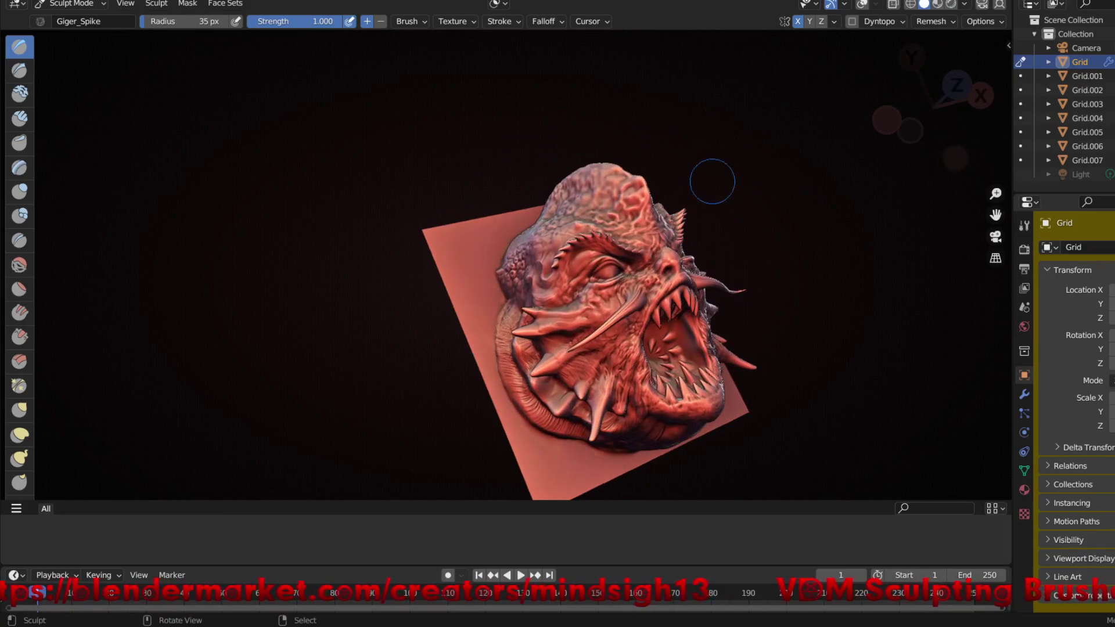
{"action": "scroll", "coordinate": [619, 275], "scroll_direction": "up", "scroll_amount": 5}
{"action": "mouse_move", "coordinate": [620, 275]}
{"action": "middle_mouse_down"}
{"action": "mouse_move", "coordinate": [581, 221]}
{"action": "mouse_move", "coordinate": [639, 262]}
{"action": "middle_mouse_up"}
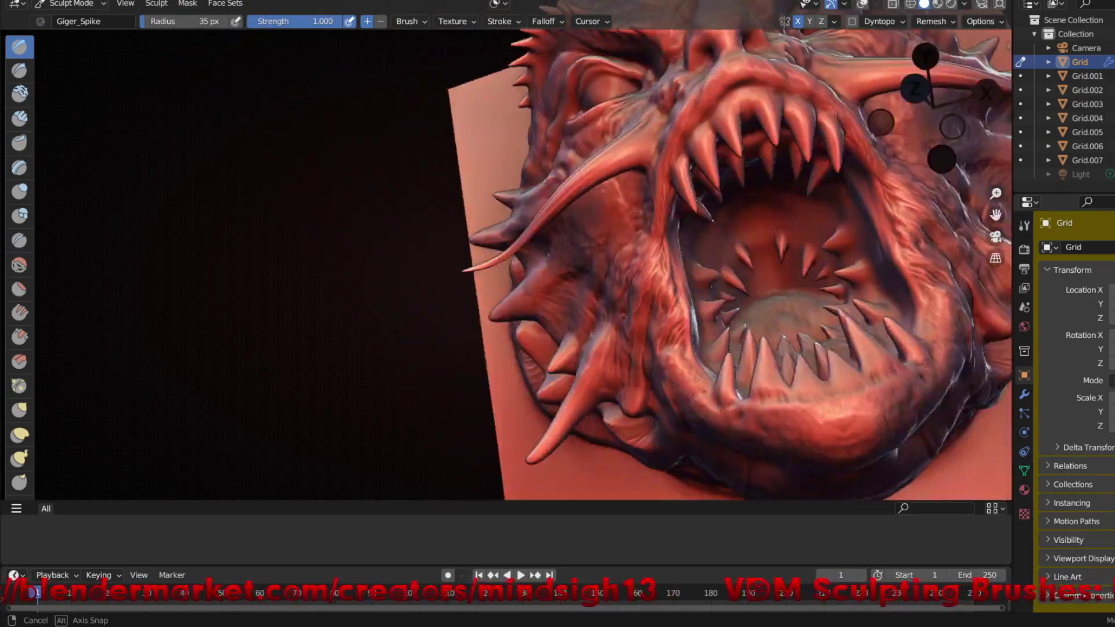
{"action": "mouse_move", "coordinate": [639, 262]}
{"action": "middle_mouse_down"}
{"action": "mouse_move", "coordinate": [385, 274]}
{"action": "mouse_move", "coordinate": [442, 250]}
{"action": "mouse_move", "coordinate": [470, 284]}
{"action": "mouse_move", "coordinate": [523, 250]}
{"action": "mouse_move", "coordinate": [657, 375]}
{"action": "mouse_move", "coordinate": [581, 360]}
{"action": "middle_mouse_up"}
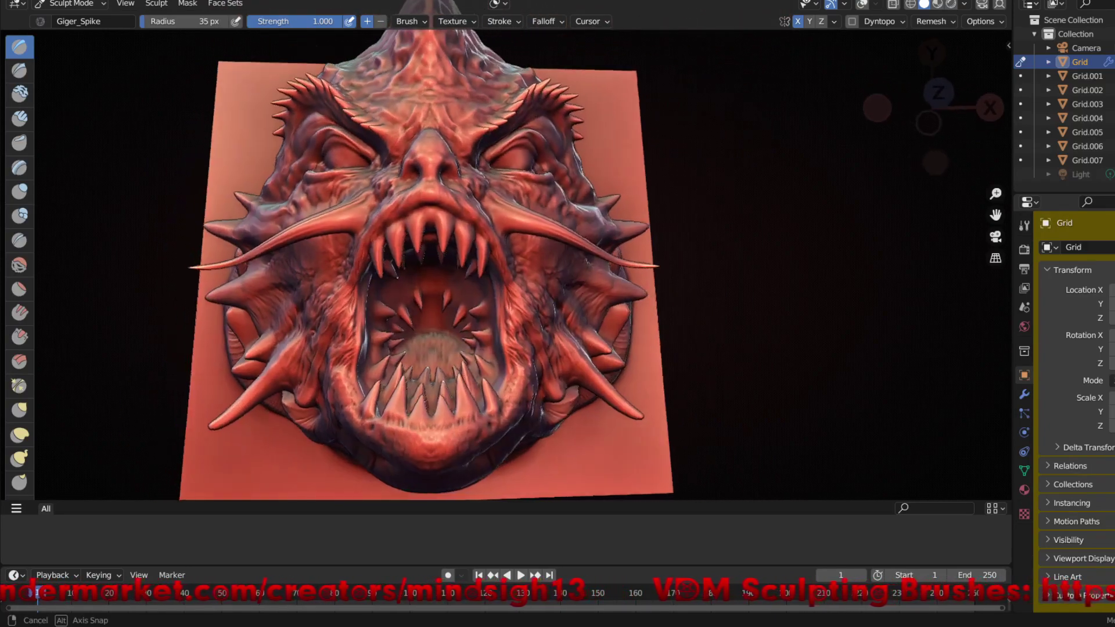
{"action": "mouse_move", "coordinate": [581, 360]}
{"action": "middle_mouse_down"}
{"action": "mouse_move", "coordinate": [572, 225]}
{"action": "mouse_move", "coordinate": [286, 201]}
{"action": "middle_mouse_up"}
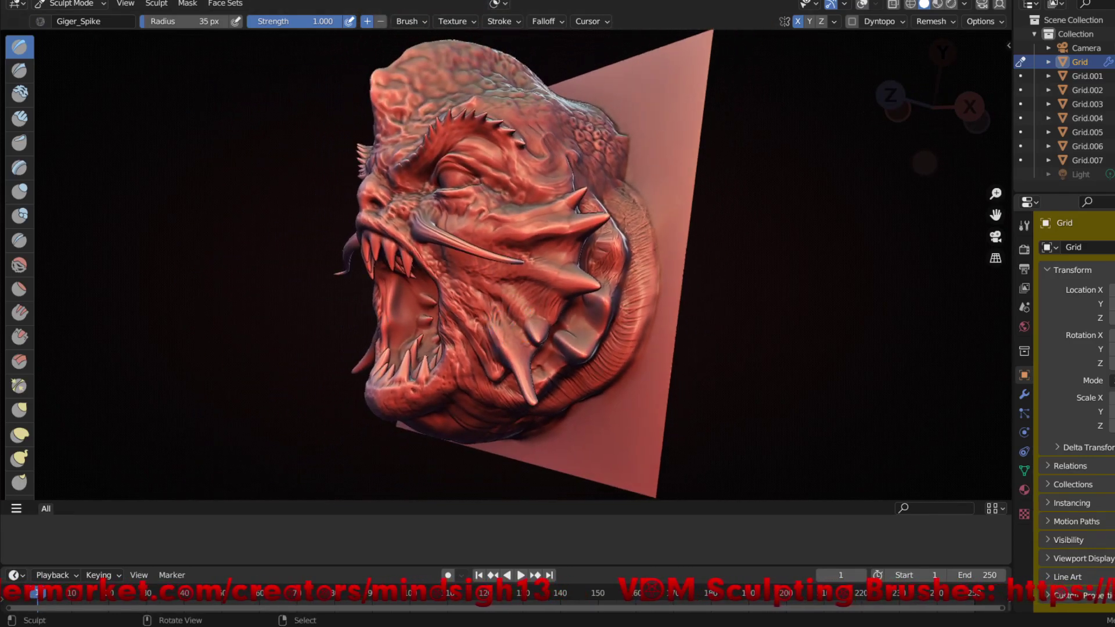
{"action": "key", "text": "F4"}
{"action": "key", "text": "Return"}
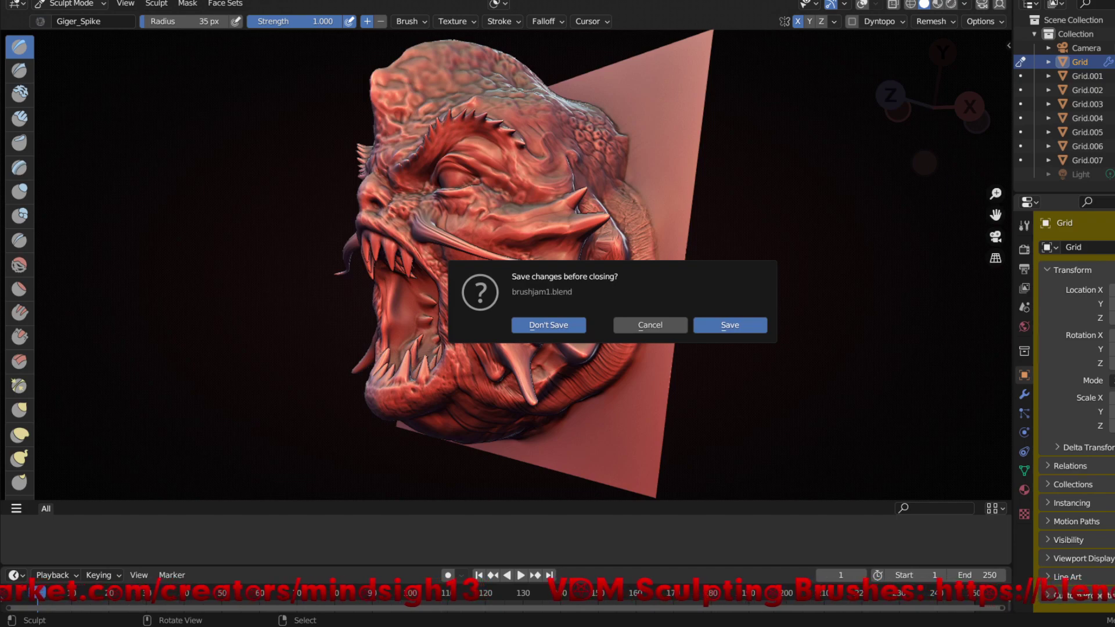
{"action": "key", "text": "Escape"}
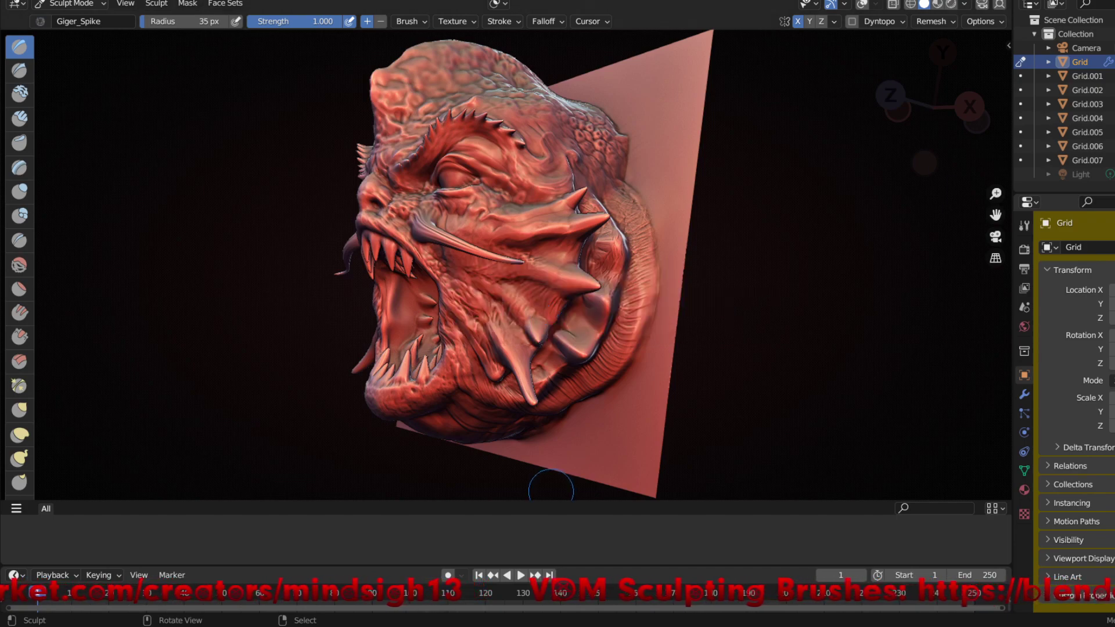
{"action": "mouse_move", "coordinate": [546, 485]}
{"action": "middle_mouse_down"}
{"action": "mouse_move", "coordinate": [651, 482]}
{"action": "mouse_move", "coordinate": [756, 407]}
{"action": "mouse_move", "coordinate": [435, 234]}
{"action": "mouse_move", "coordinate": [686, 248]}
{"action": "middle_mouse_up"}
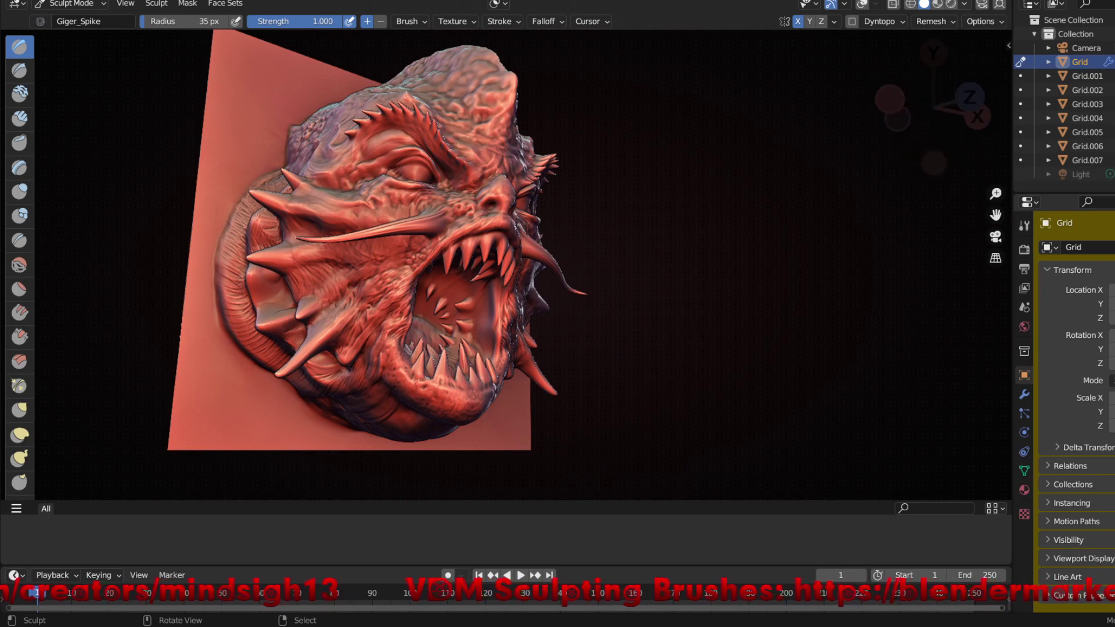
- Set the viewport background to a custom colour with Value 0 for pure black
{"action": "left_click", "coordinate": [965, 4]}
{"action": "left_click", "coordinate": [1019, 247]}
{"action": "left_click", "coordinate": [964, 263]}
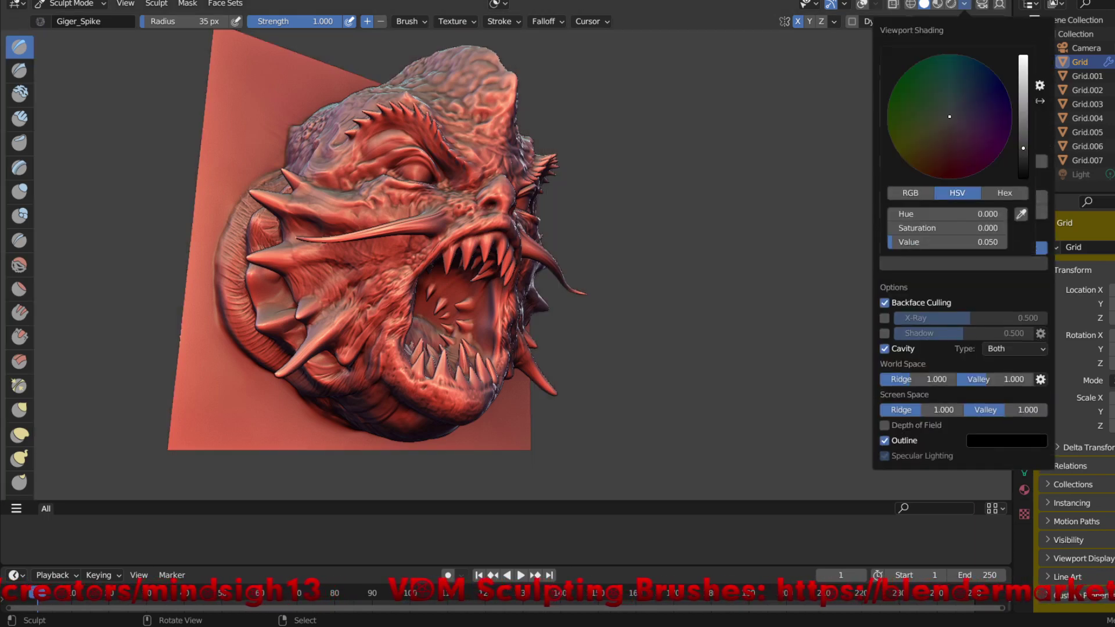
{"action": "left_click_drag", "start_coordinate": [947, 242], "coordinate": [895, 242]}
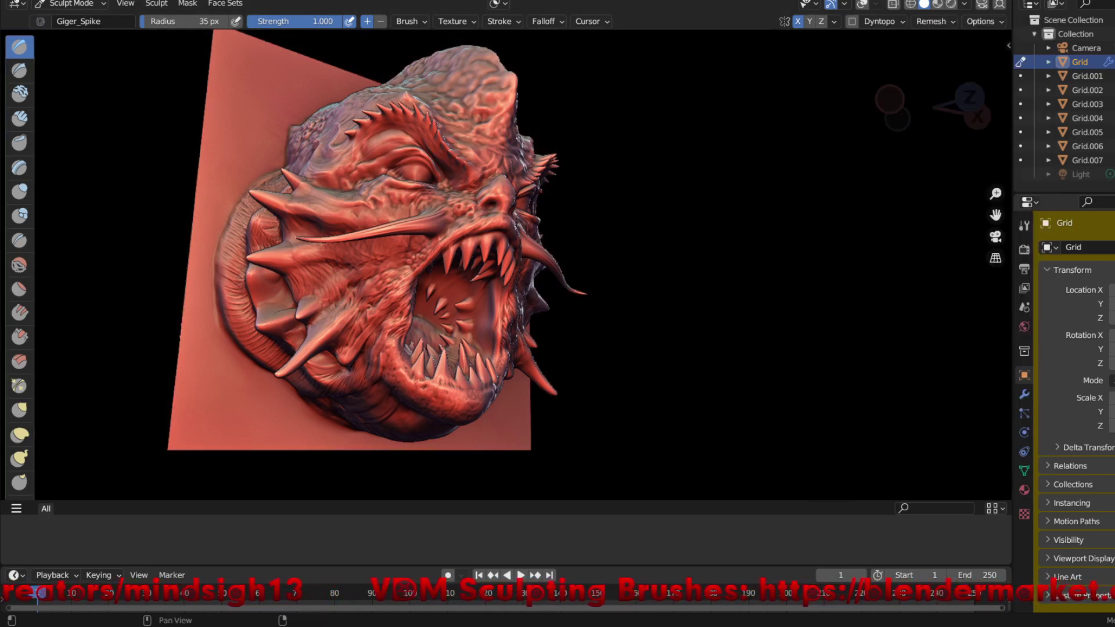
- Collapse the asset shelf and join the timeline into the 3D view
{"action": "left_click_drag", "start_coordinate": [523, 500], "coordinate": [523, 581]}
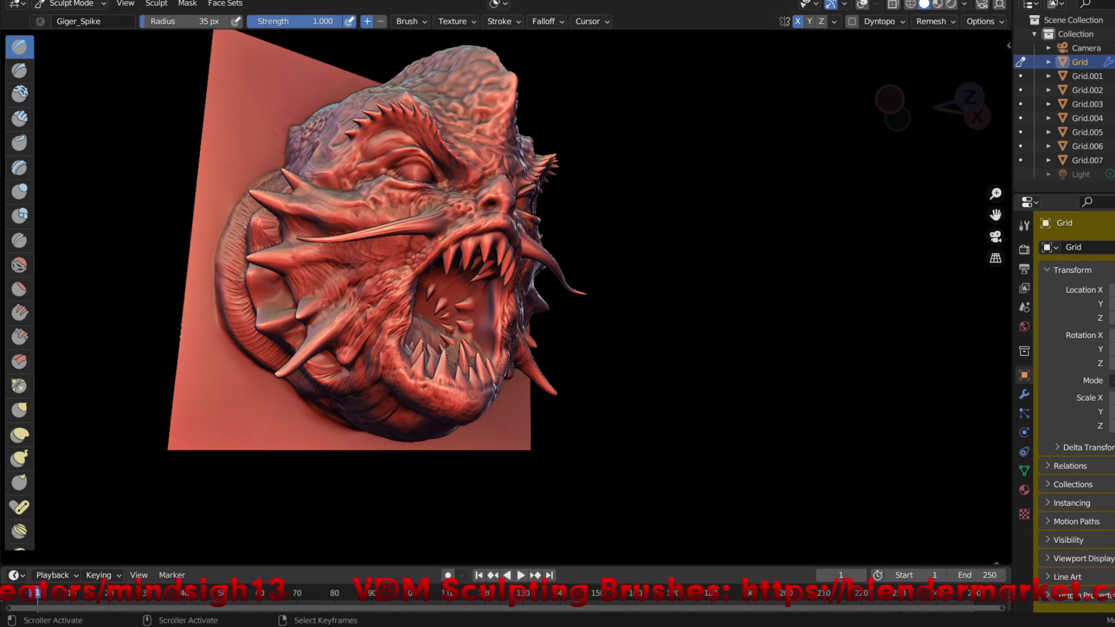
{"action": "right_click", "coordinate": [662, 564]}
{"action": "left_click", "coordinate": [655, 596]}
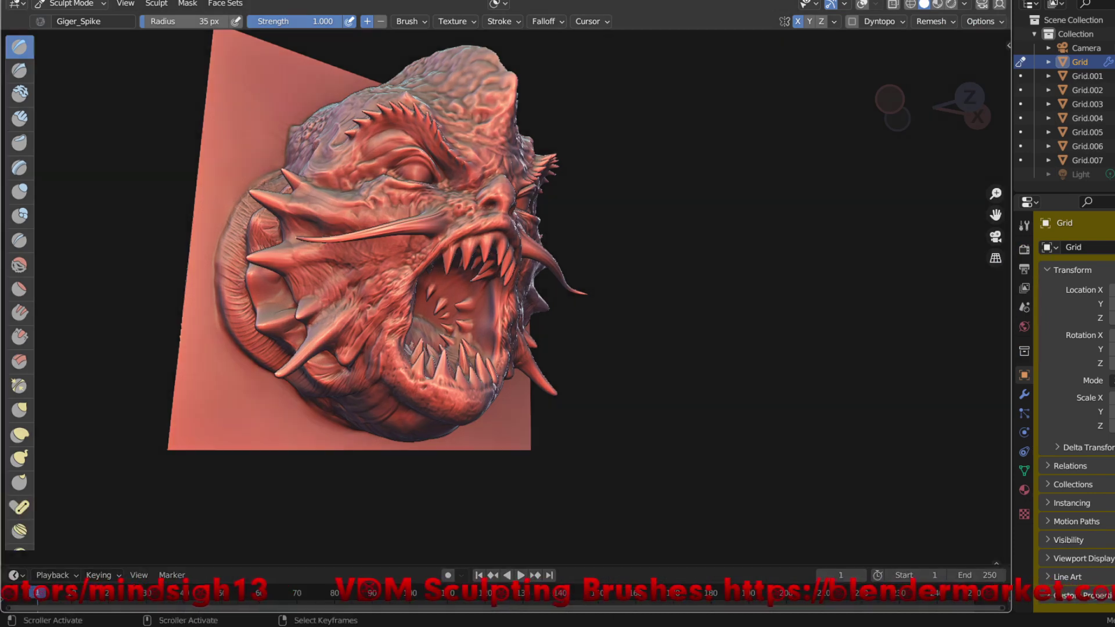
{"action": "left_click", "coordinate": [680, 575]}
{"action": "mouse_move", "coordinate": [571, 287]}
{"action": "middle_mouse_down"}
{"action": "mouse_move", "coordinate": [785, 273]}
{"action": "mouse_move", "coordinate": [715, 277]}
{"action": "middle_mouse_up"}
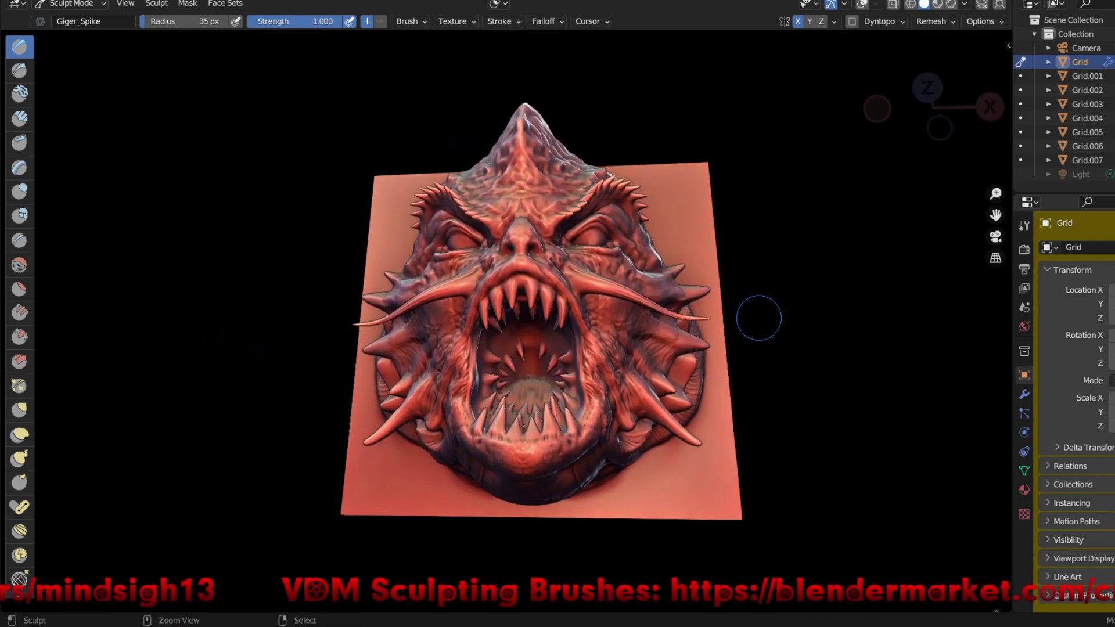
{"action": "mouse_move", "coordinate": [803, 356]}
{"action": "middle_mouse_down"}
{"action": "mouse_move", "coordinate": [680, 379]}
{"action": "mouse_move", "coordinate": [540, 370]}
{"action": "middle_mouse_up"}
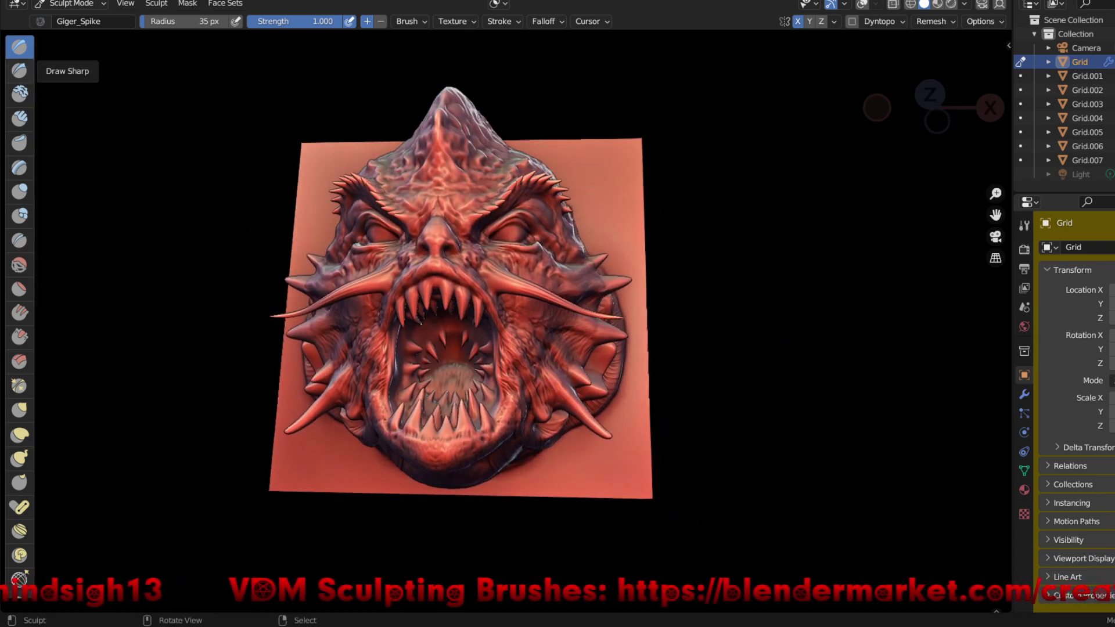
- Switch to the Draw Sharp brush and show the side panel
{"action": "left_click", "coordinate": [19, 71]}
{"action": "mouse_move", "coordinate": [487, 465]}
{"action": "middle_mouse_down"}
{"action": "mouse_move", "coordinate": [521, 491]}
{"action": "mouse_move", "coordinate": [659, 448]}
{"action": "middle_mouse_up"}
{"action": "key", "text": "n"}
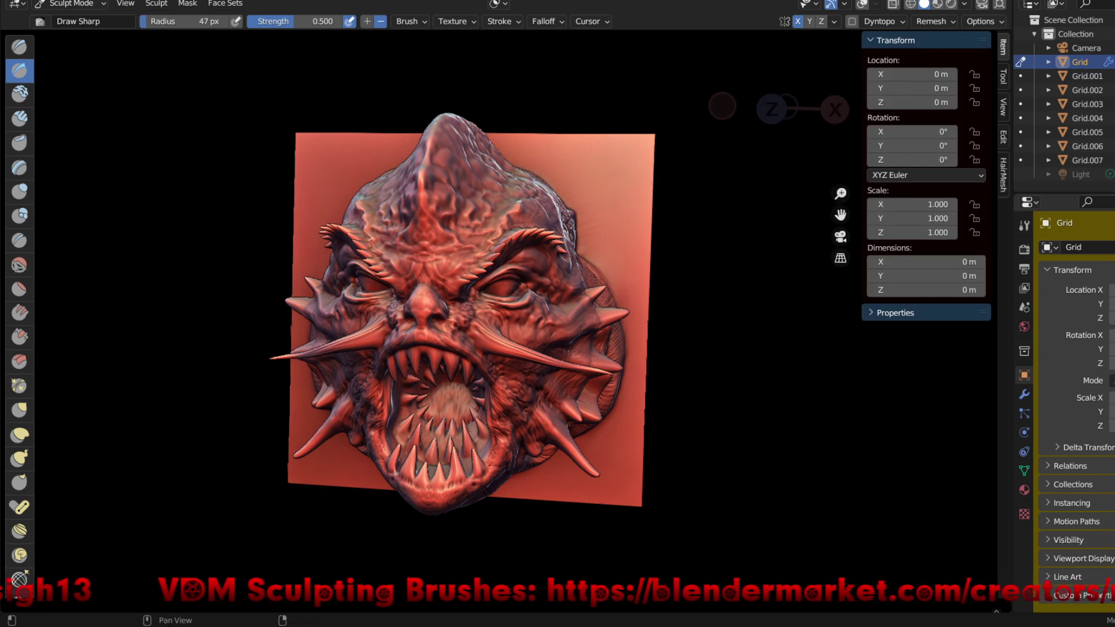
- Show the Tool tab settings, test a stroke on the plane, and undo it
{"action": "left_click", "coordinate": [1003, 75]}
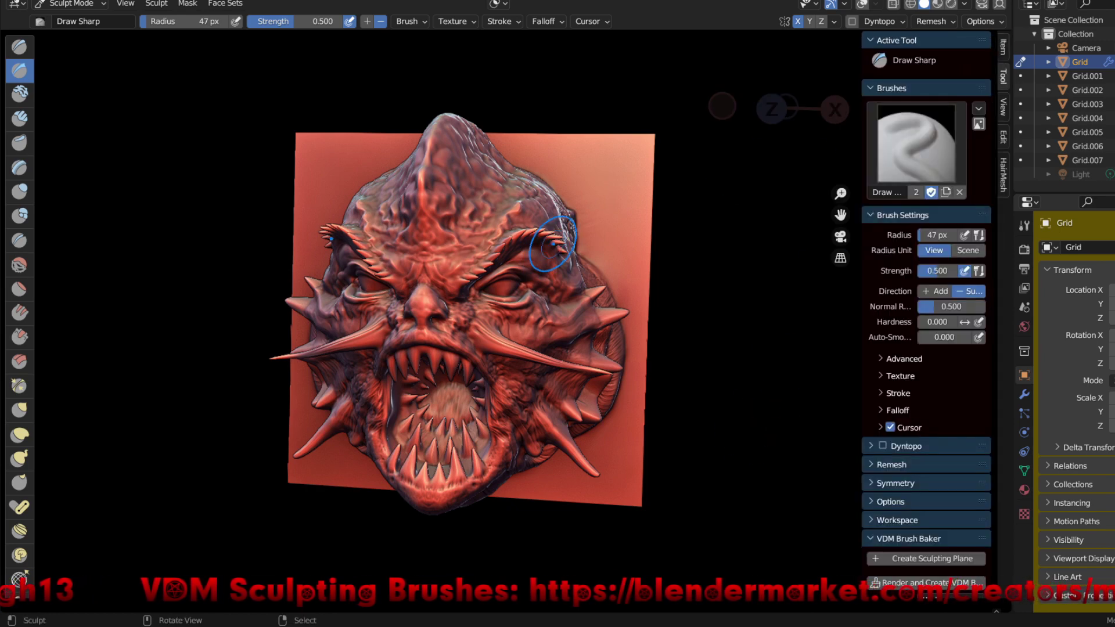
{"action": "left_click", "coordinate": [607, 198]}
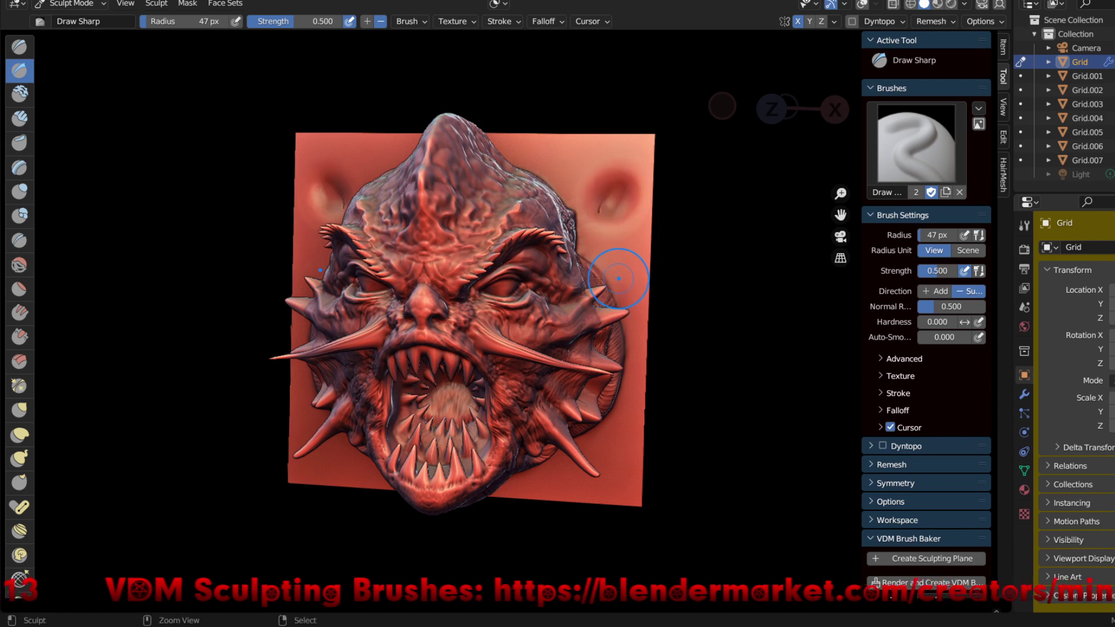
{"action": "key", "text": "ctrl+z"}
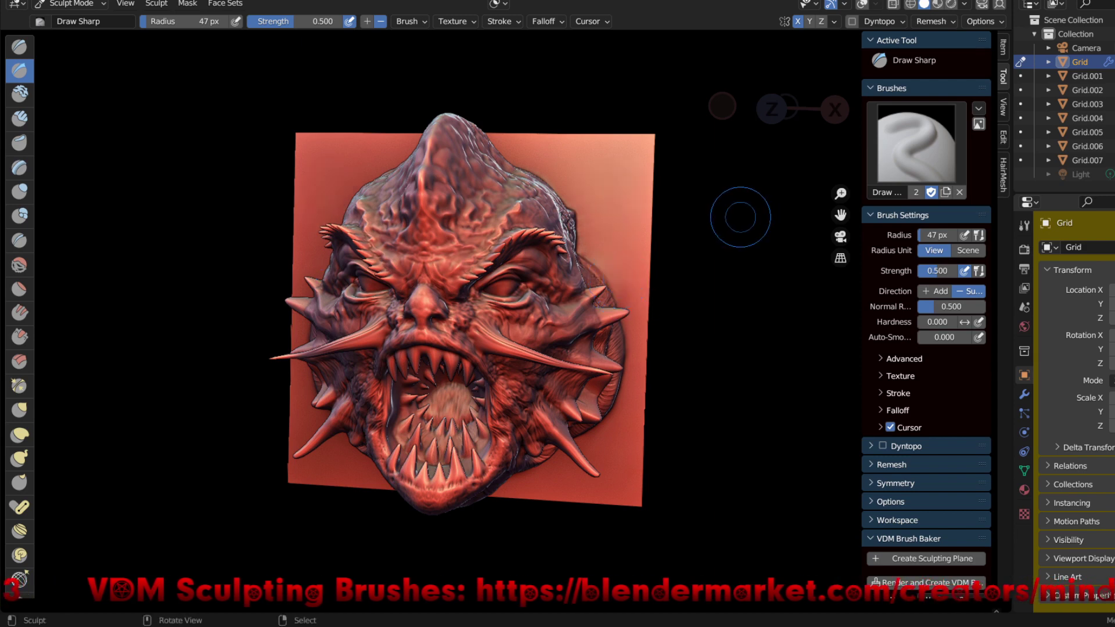
{"action": "scroll", "coordinate": [926, 348], "scroll_direction": "down", "scroll_amount": 5}
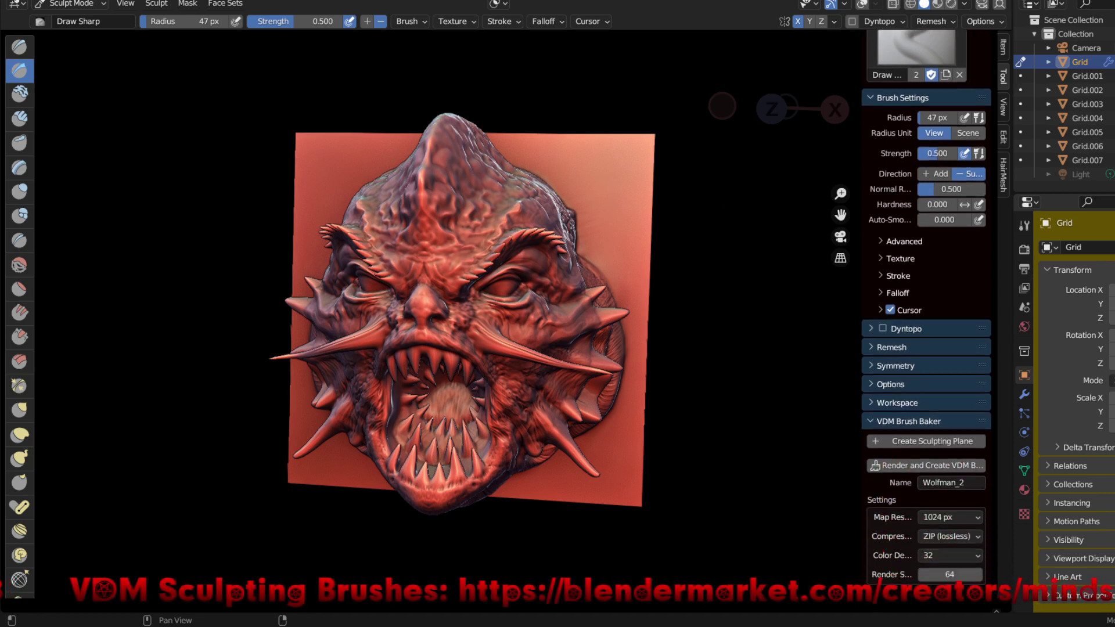
- Set the VDM Brush Baker name to Fish_Dude_Base
{"action": "left_click", "coordinate": [944, 483]}
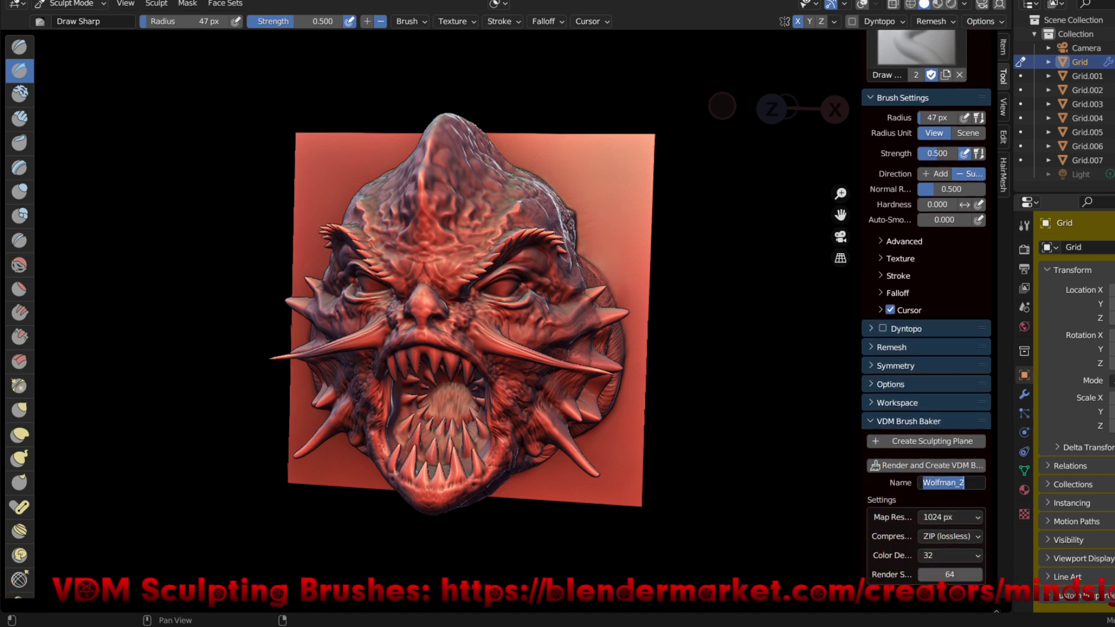
{"action": "type", "text": "Fish_Dude"}
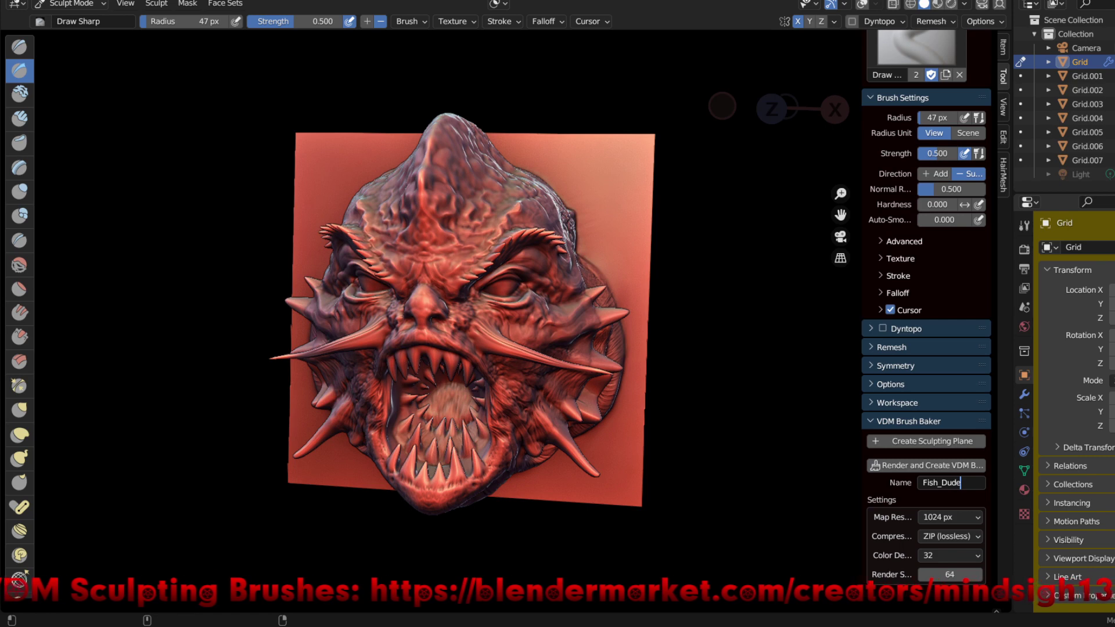
{"action": "type", "text": "_"}
{"action": "type", "text": "base"}
{"action": "key", "text": "Return"}
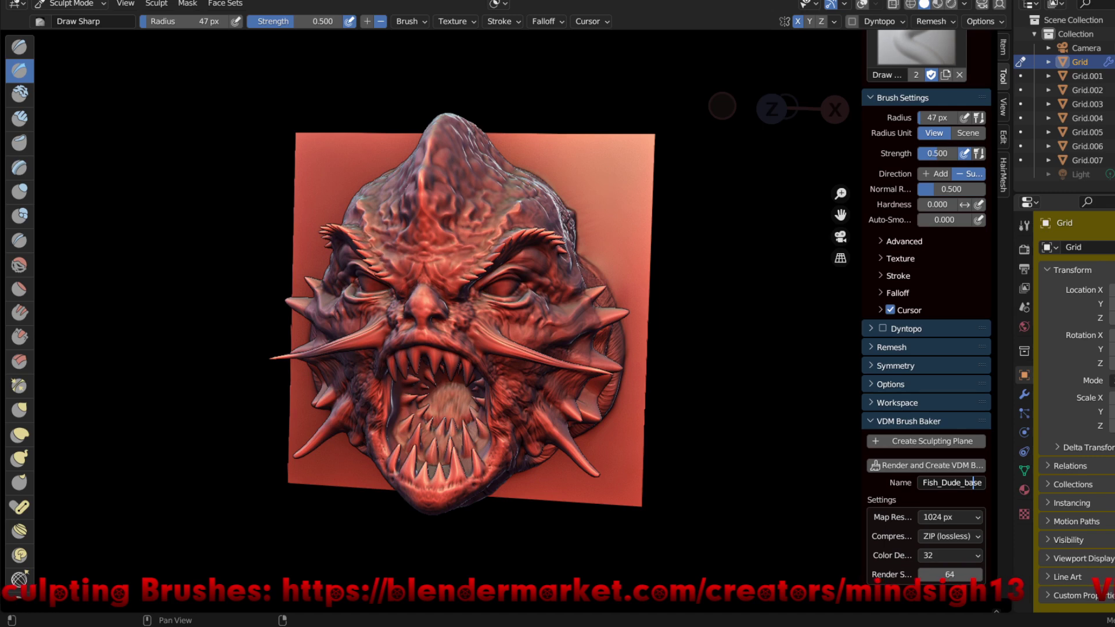
{"action": "left_click", "coordinate": [965, 483]}
{"action": "key", "text": "BackSpace"}
{"action": "type", "text": "B"}
{"action": "key", "text": "Return"}
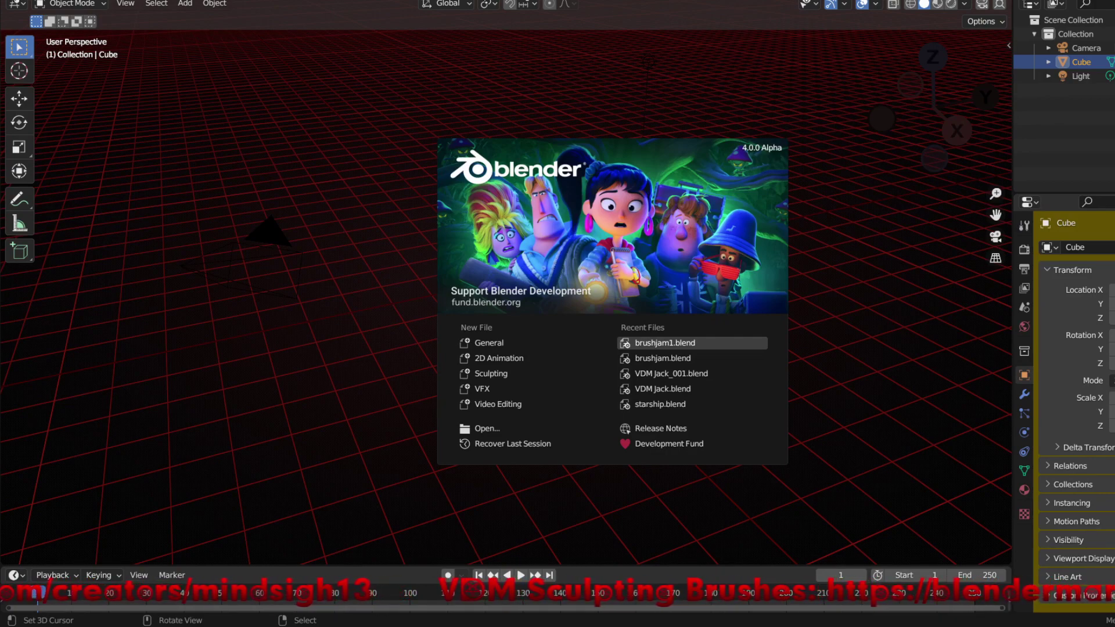
- Reopen brushjam1.blend and switch its viewport lighting to MatCap
{"action": "left_click", "coordinate": [665, 342]}
{"action": "mouse_move", "coordinate": [523, 375]}
{"action": "middle_mouse_down"}
{"action": "mouse_move", "coordinate": [540, 348]}
{"action": "mouse_move", "coordinate": [813, 278]}
{"action": "middle_mouse_up"}
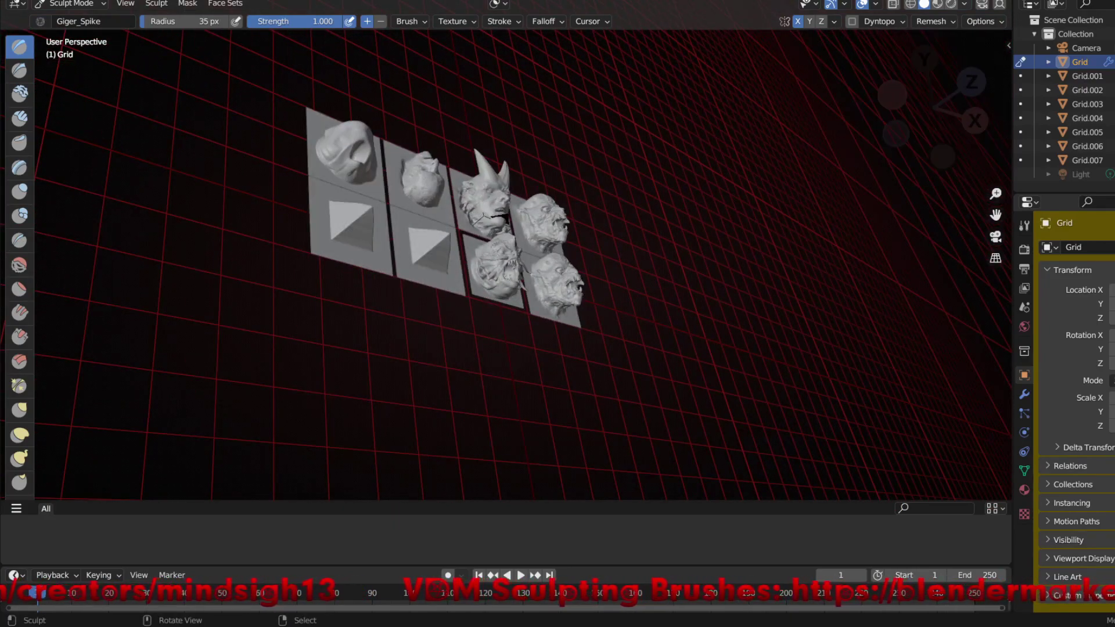
{"action": "left_click", "coordinate": [965, 4]}
{"action": "left_click", "coordinate": [952, 70]}
{"action": "left_click", "coordinate": [953, 102]}
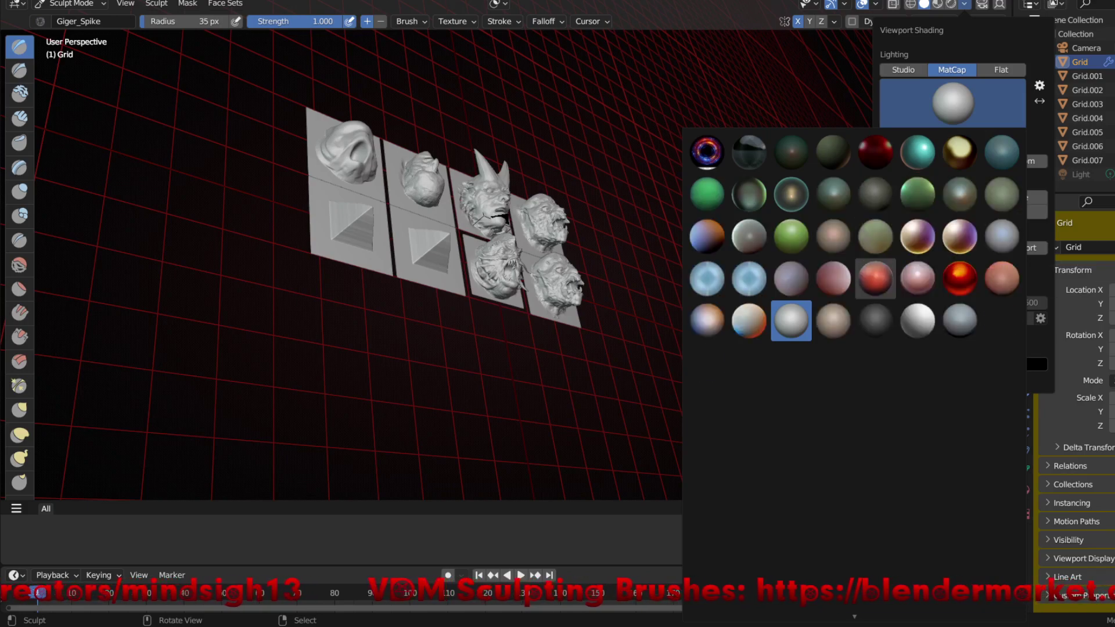
- Apply the red MatCap to the sculpts and make the viewport background black
{"action": "left_click", "coordinate": [876, 278]}
{"action": "left_click", "coordinate": [1020, 248]}
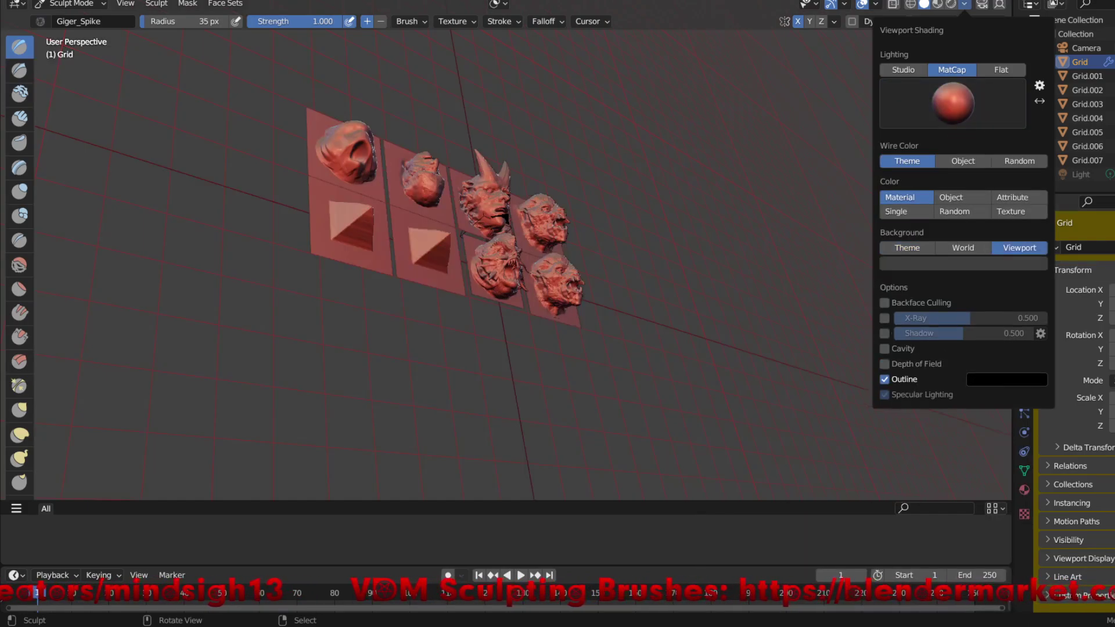
{"action": "left_click", "coordinate": [964, 263]}
{"action": "left_click_drag", "start_coordinate": [1024, 149], "coordinate": [1024, 178]}
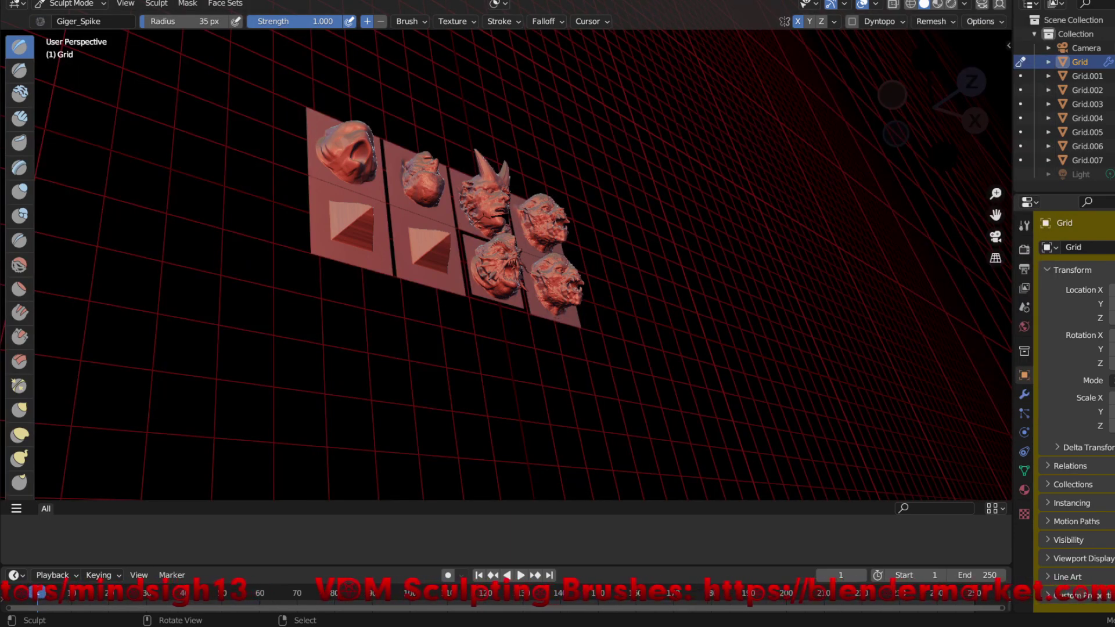
- Orbit and zoom so the relief panels face the camera
{"action": "mouse_move", "coordinate": [330, 351]}
{"action": "middle_mouse_down"}
{"action": "mouse_move", "coordinate": [343, 347]}
{"action": "mouse_move", "coordinate": [398, 464]}
{"action": "middle_mouse_up"}
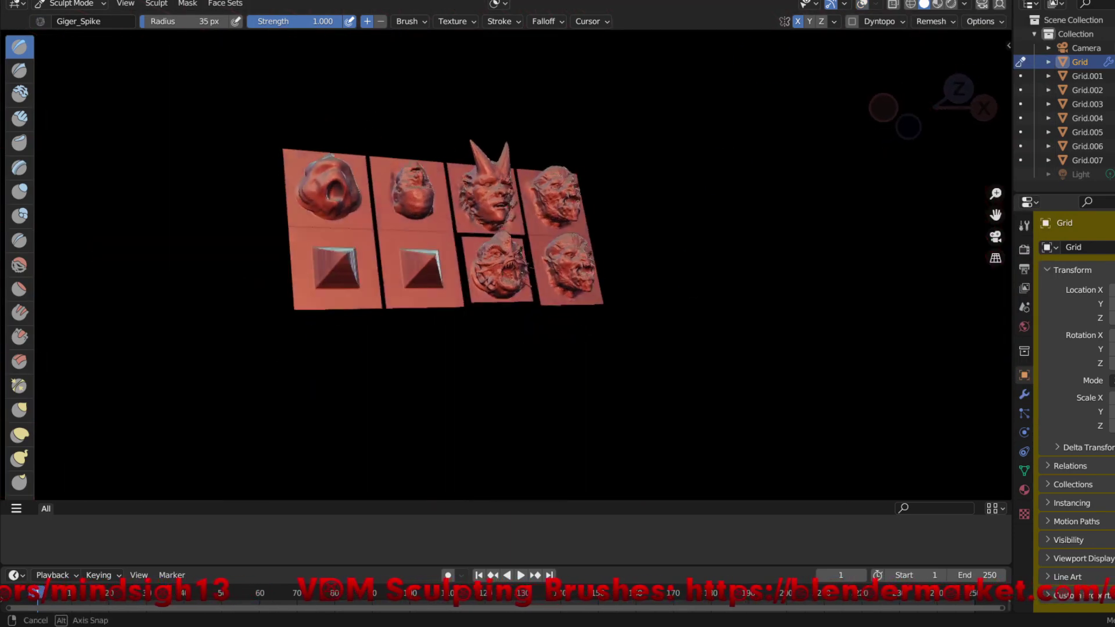
{"action": "scroll", "coordinate": [531, 279], "scroll_direction": "up", "scroll_amount": 2}
{"action": "scroll", "coordinate": [505, 265], "scroll_direction": "up", "scroll_amount": 3}
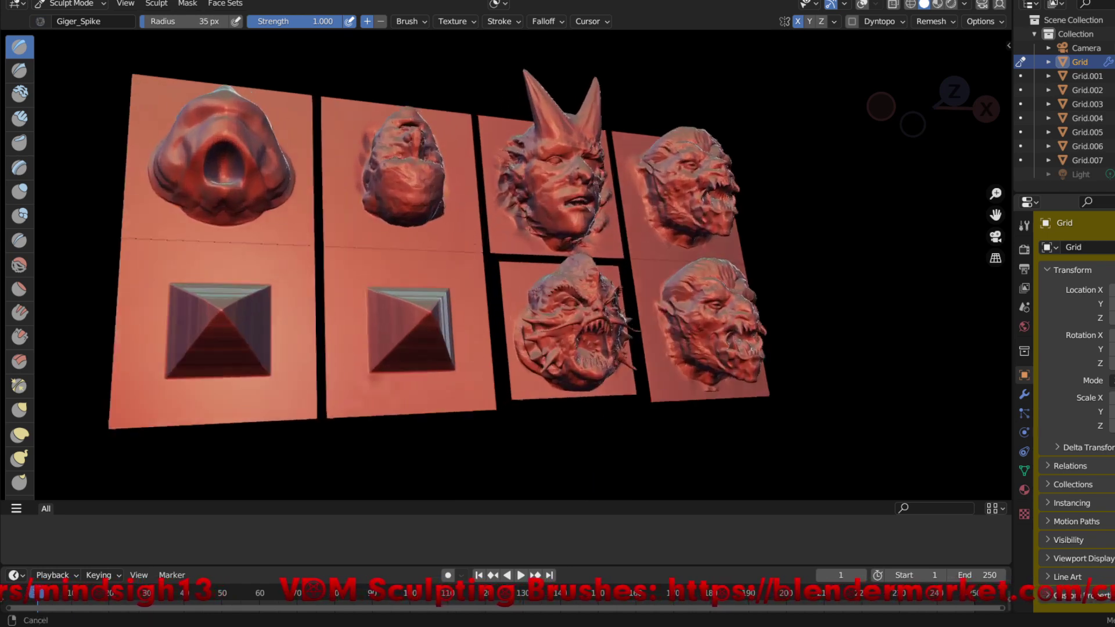
{"action": "scroll", "coordinate": [505, 265], "scroll_direction": "up", "scroll_amount": 1}
{"action": "scroll", "coordinate": [506, 265], "scroll_direction": "up", "scroll_amount": 2}
{"action": "middle_click_drag", "start_coordinate": [523, 278], "coordinate": [406, 279]}
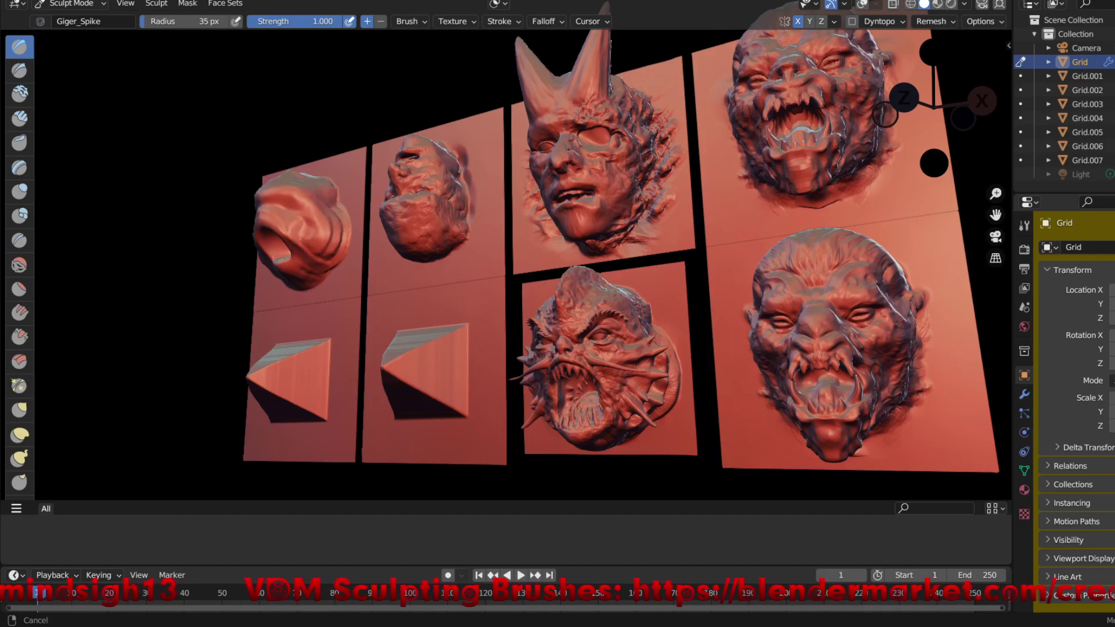
{"action": "middle_click_drag", "start_coordinate": [407, 279], "coordinate": [349, 278]}
- Enable Backface Culling and Cavity, and disable Outline and Specular Lighting
{"action": "left_click", "coordinate": [965, 4]}
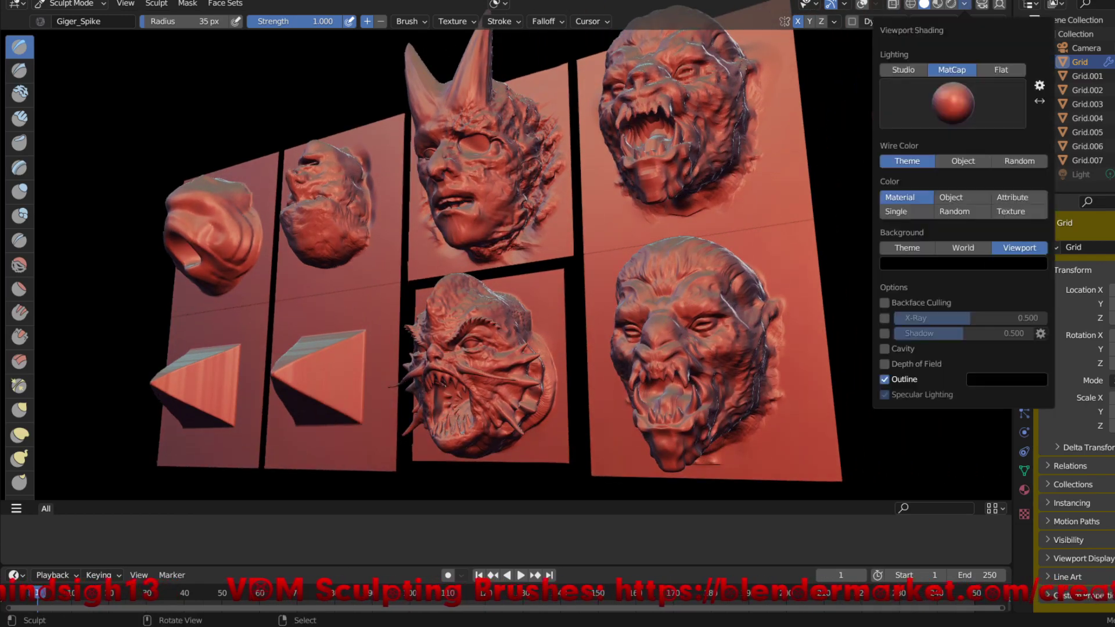
{"action": "left_click", "coordinate": [885, 303]}
{"action": "left_click", "coordinate": [884, 349]}
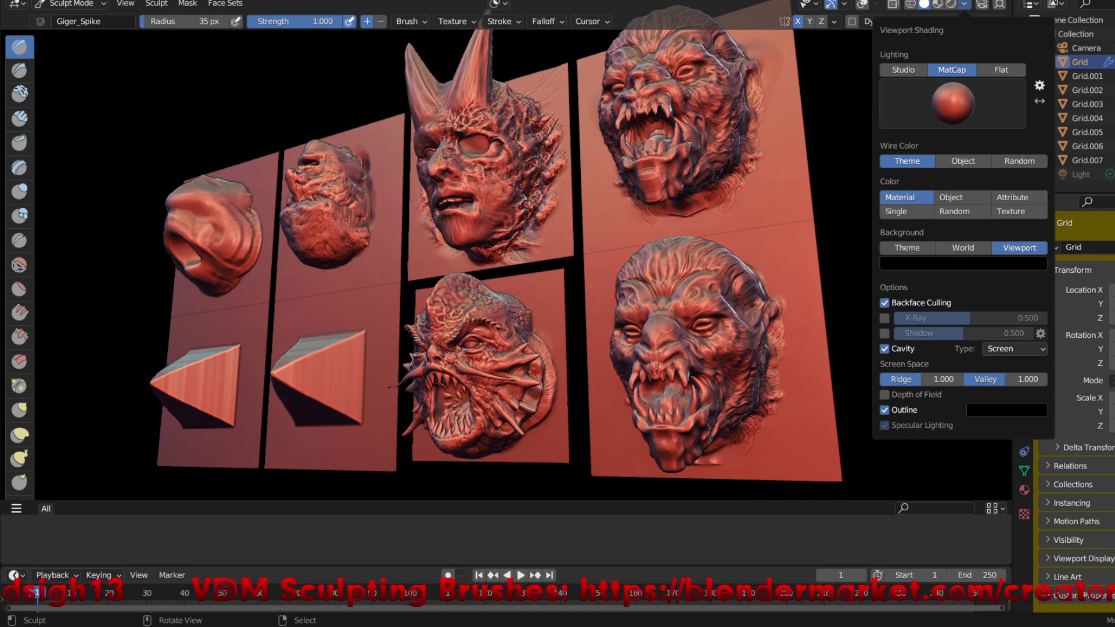
{"action": "left_click", "coordinate": [885, 410]}
{"action": "left_click", "coordinate": [884, 425]}
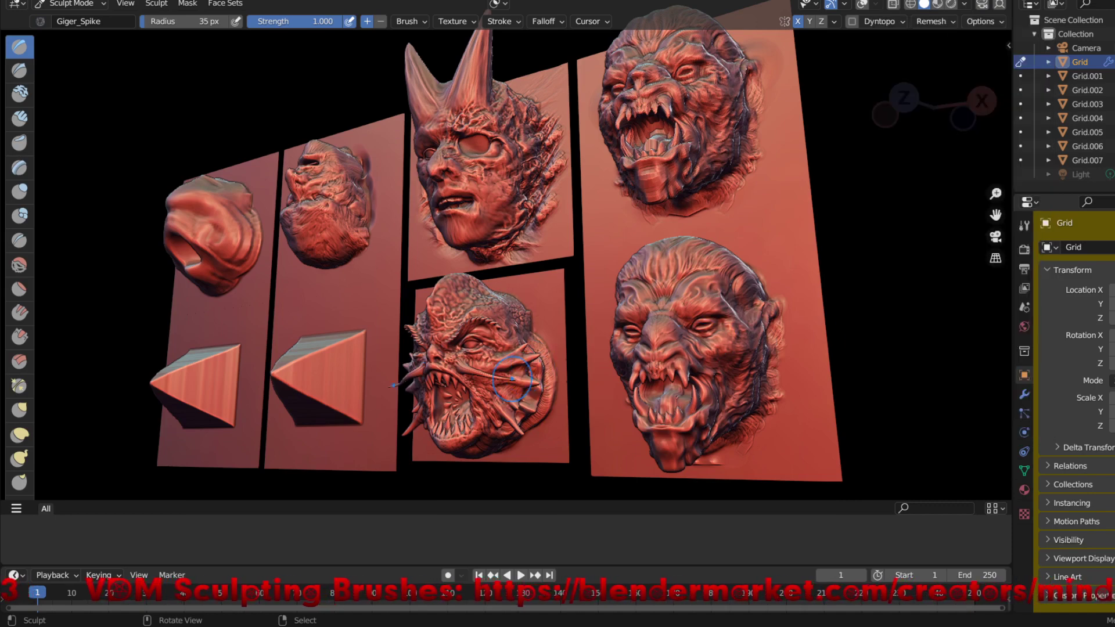
- Collapse the asset shelf and join the timeline area into the 3D view
{"action": "mouse_move", "coordinate": [495, 376]}
{"action": "middle_mouse_down"}
{"action": "mouse_move", "coordinate": [441, 325]}
{"action": "mouse_move", "coordinate": [493, 482]}
{"action": "middle_mouse_up"}
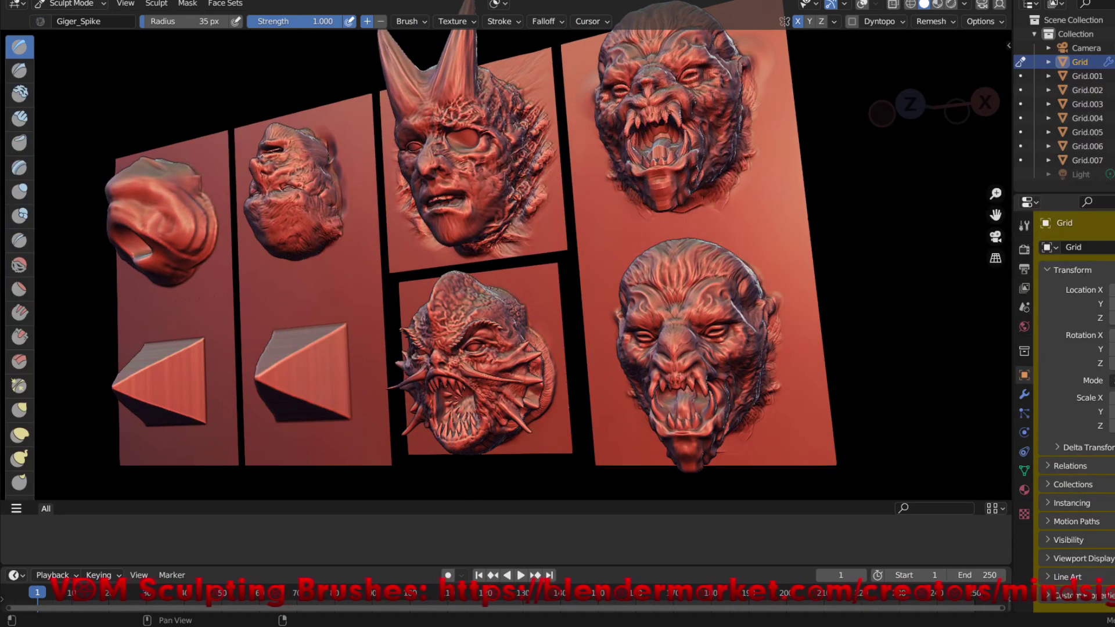
{"action": "middle_click_drag", "start_coordinate": [493, 482], "coordinate": [494, 482], "text": "shift"}
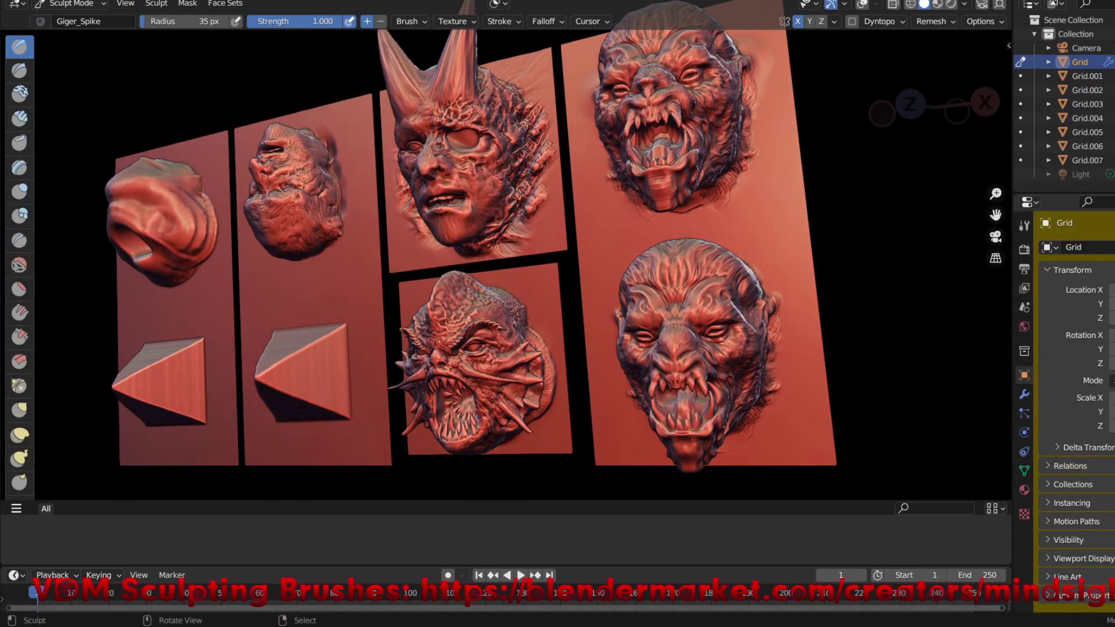
{"action": "left_click_drag", "start_coordinate": [493, 501], "coordinate": [494, 566]}
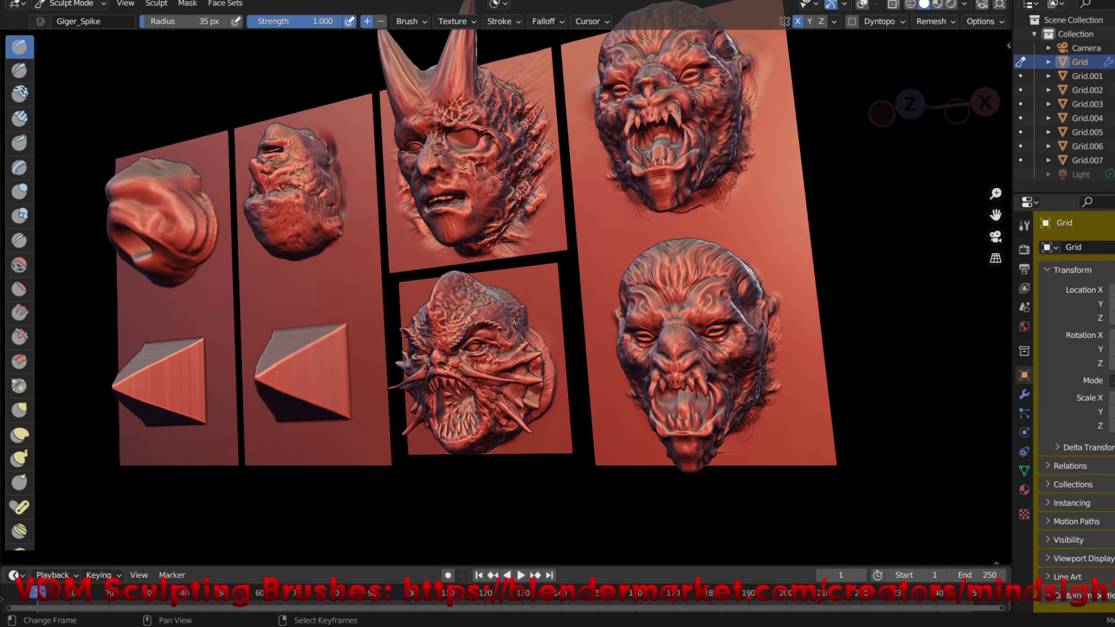
{"action": "right_click", "coordinate": [494, 565]}
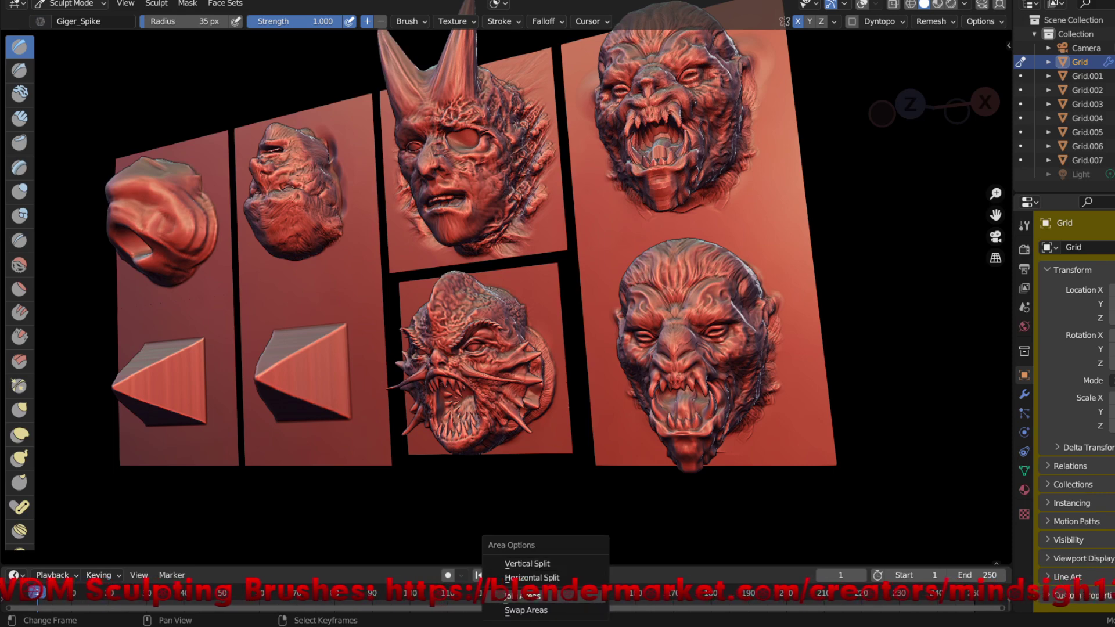
{"action": "left_click", "coordinate": [523, 597]}
- Orbit around the reliefs and zoom in close on the dragon head
{"action": "mouse_move", "coordinate": [543, 547]}
{"action": "middle_mouse_down"}
{"action": "mouse_move", "coordinate": [610, 477]}
{"action": "mouse_move", "coordinate": [628, 406]}
{"action": "mouse_move", "coordinate": [536, 509]}
{"action": "mouse_move", "coordinate": [754, 452]}
{"action": "mouse_move", "coordinate": [756, 406]}
{"action": "middle_mouse_up"}
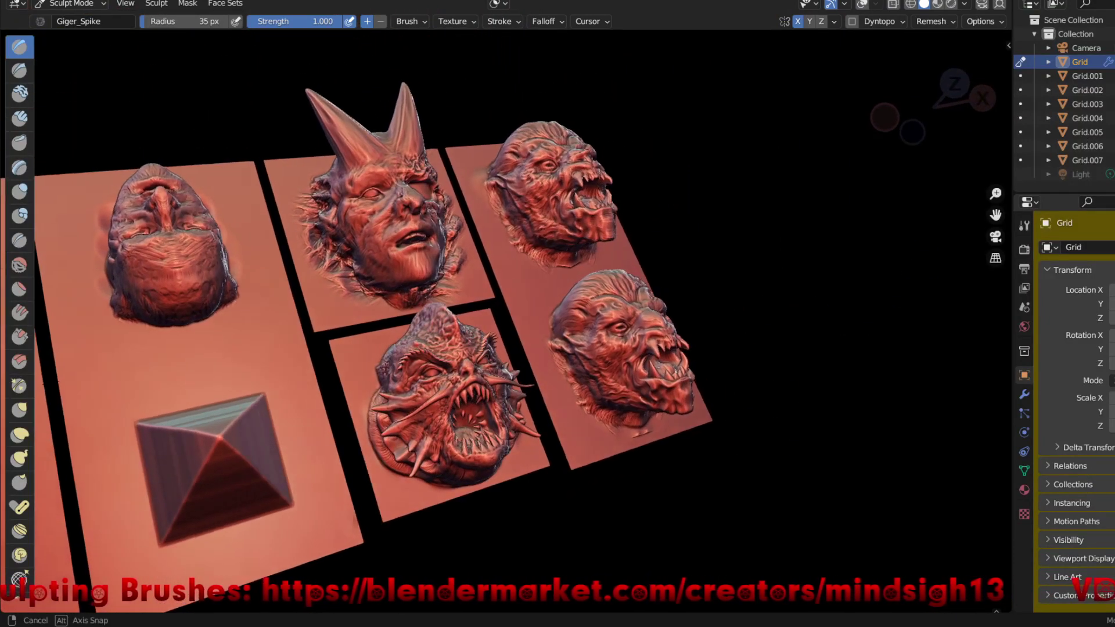
{"action": "mouse_move", "coordinate": [755, 407]}
{"action": "middle_mouse_down"}
{"action": "mouse_move", "coordinate": [714, 311]}
{"action": "mouse_move", "coordinate": [734, 342]}
{"action": "middle_mouse_up"}
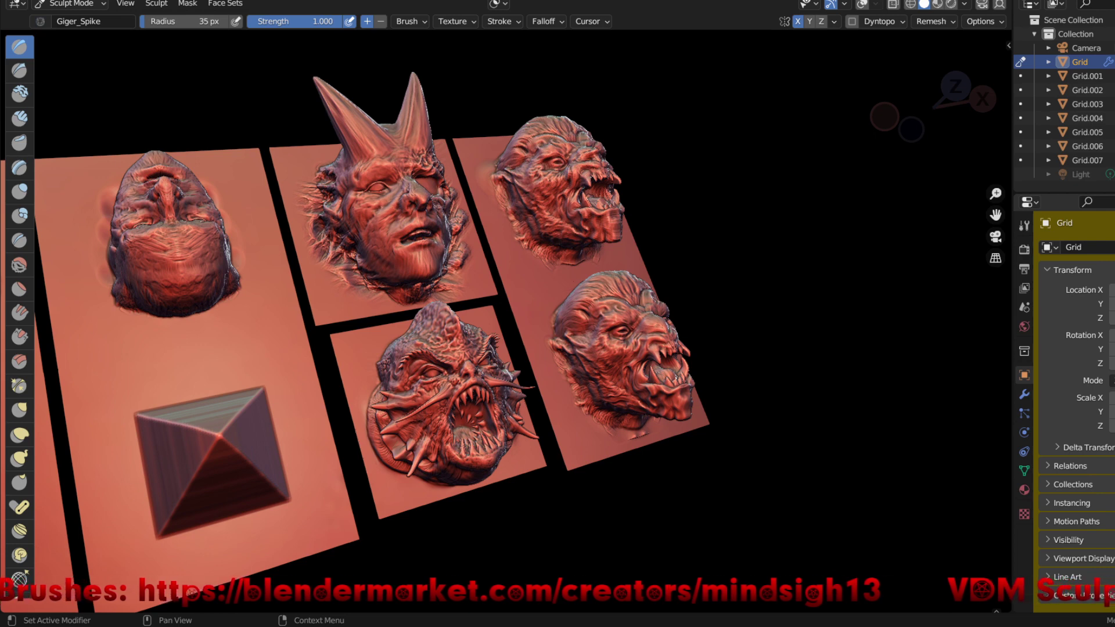
{"action": "mouse_move", "coordinate": [858, 434]}
{"action": "middle_mouse_down"}
{"action": "mouse_move", "coordinate": [756, 406]}
{"action": "mouse_move", "coordinate": [726, 494]}
{"action": "middle_mouse_up"}
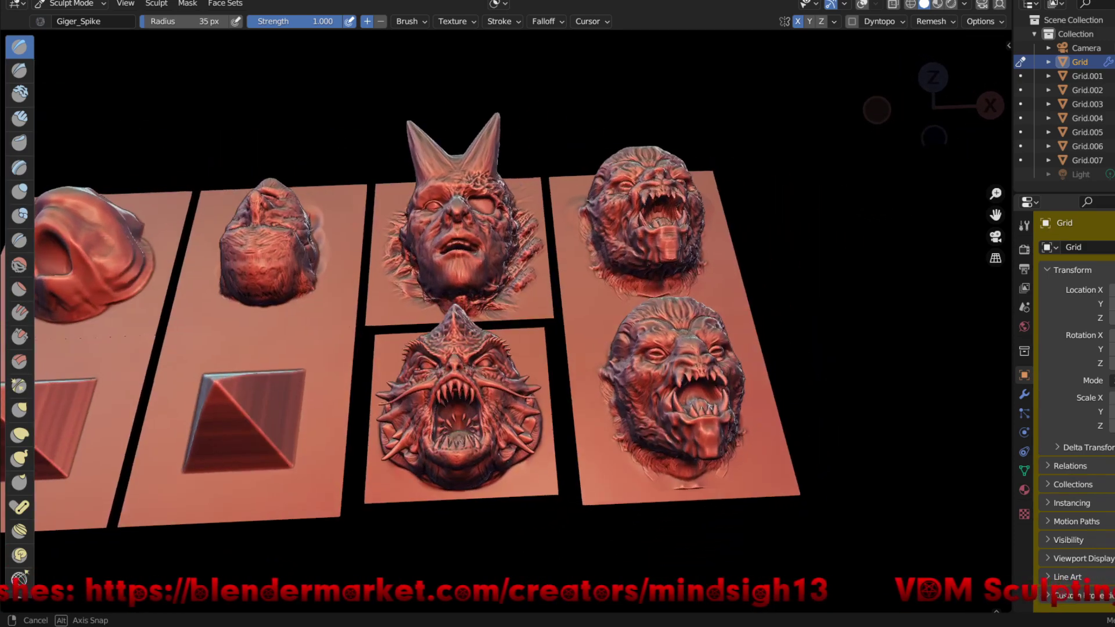
{"action": "middle_click_drag", "start_coordinate": [726, 493], "coordinate": [746, 427]}
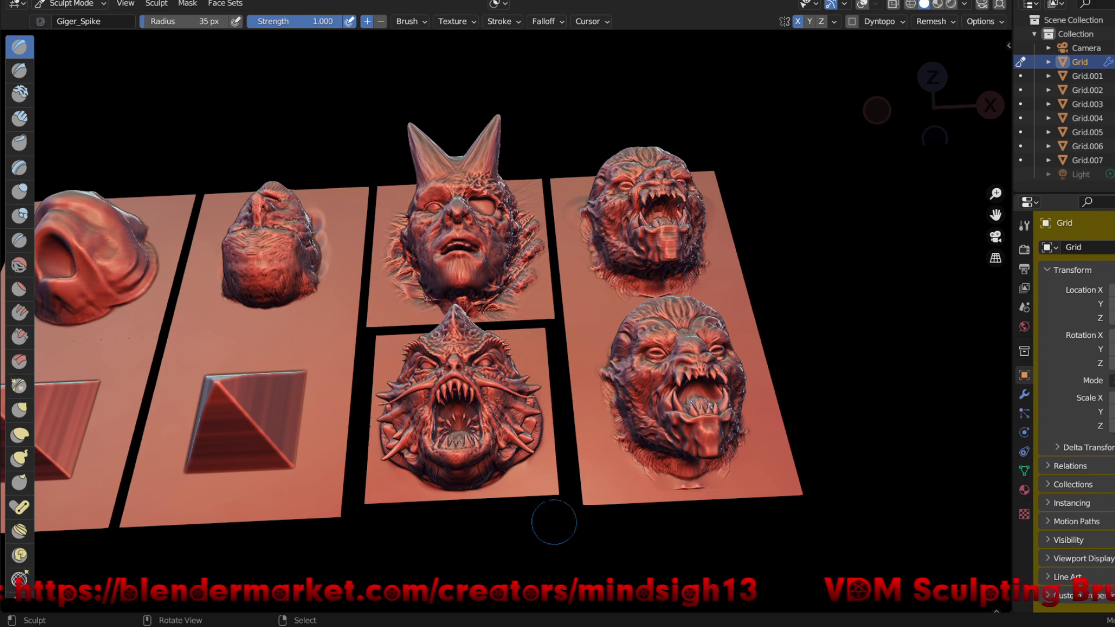
{"action": "mouse_move", "coordinate": [567, 517]}
{"action": "middle_mouse_down"}
{"action": "mouse_move", "coordinate": [587, 557]}
{"action": "mouse_move", "coordinate": [581, 523]}
{"action": "middle_mouse_up"}
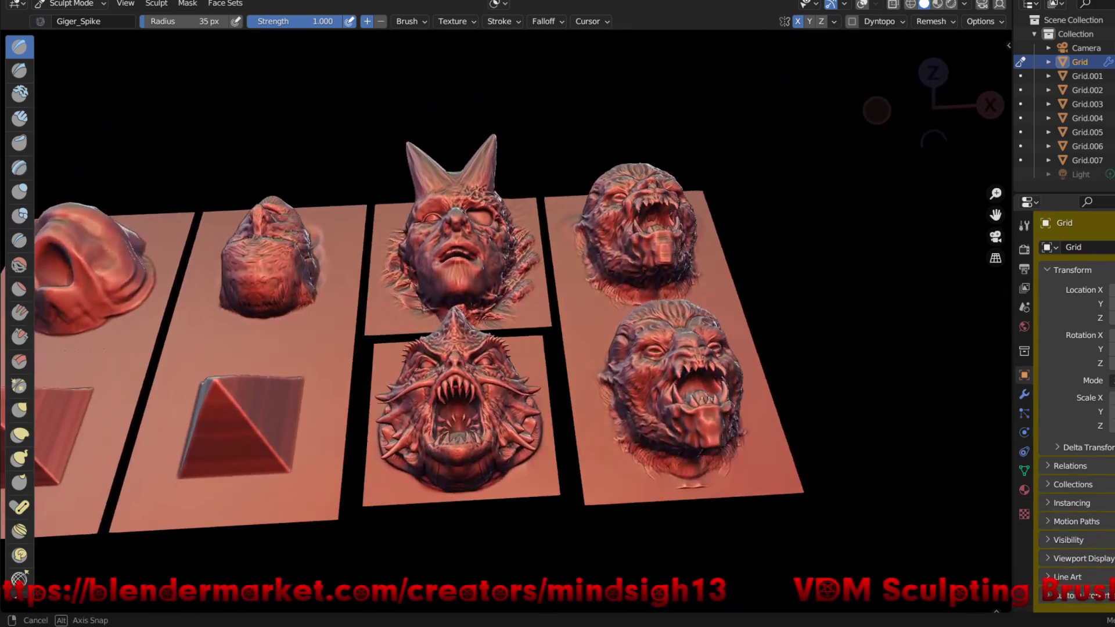
{"action": "middle_click_drag", "start_coordinate": [461, 526], "coordinate": [548, 468]}
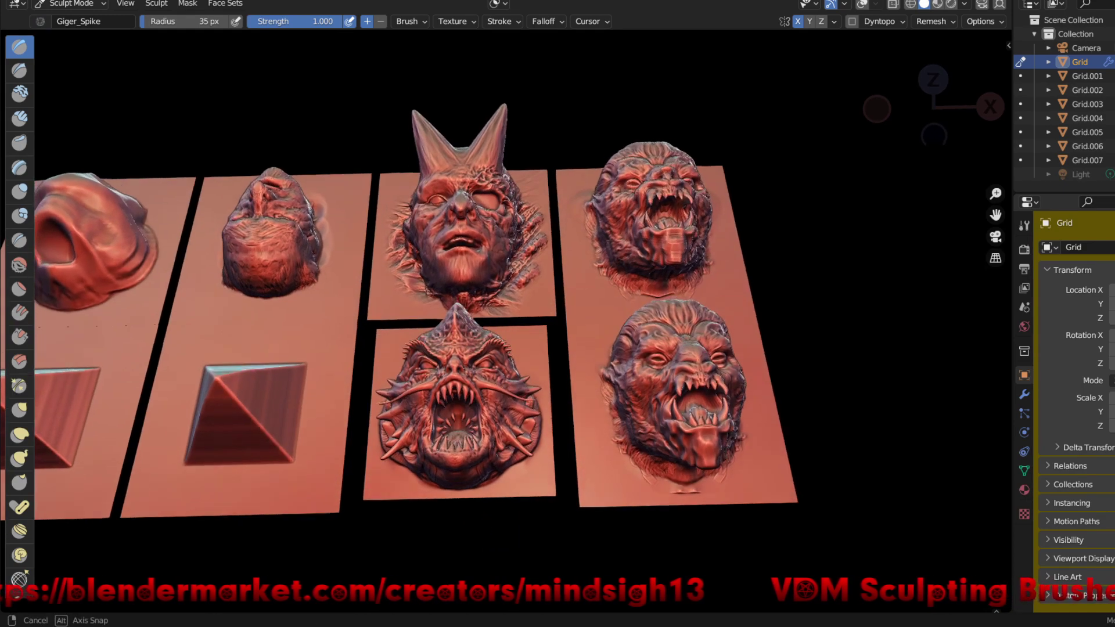
{"action": "mouse_move", "coordinate": [452, 435]}
{"action": "middle_mouse_down", "text": "ctrl"}
{"action": "mouse_move", "coordinate": [452, 372]}
{"action": "mouse_move", "coordinate": [430, 375]}
{"action": "middle_mouse_up", "text": "ctrl"}
{"action": "middle_click_drag", "start_coordinate": [755, 225], "coordinate": [646, 316]}
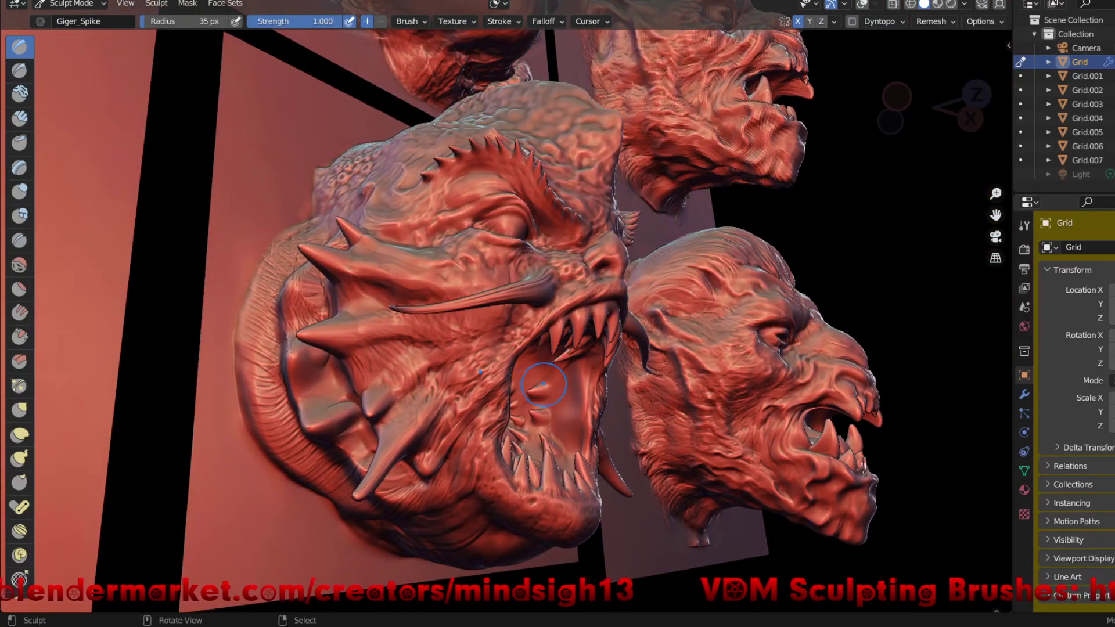
- Zoom and orbit to face the dragon head relief
{"action": "scroll", "coordinate": [544, 384], "scroll_direction": "up", "scroll_amount": 5}
{"action": "scroll", "coordinate": [661, 207], "scroll_direction": "down", "scroll_amount": 2}
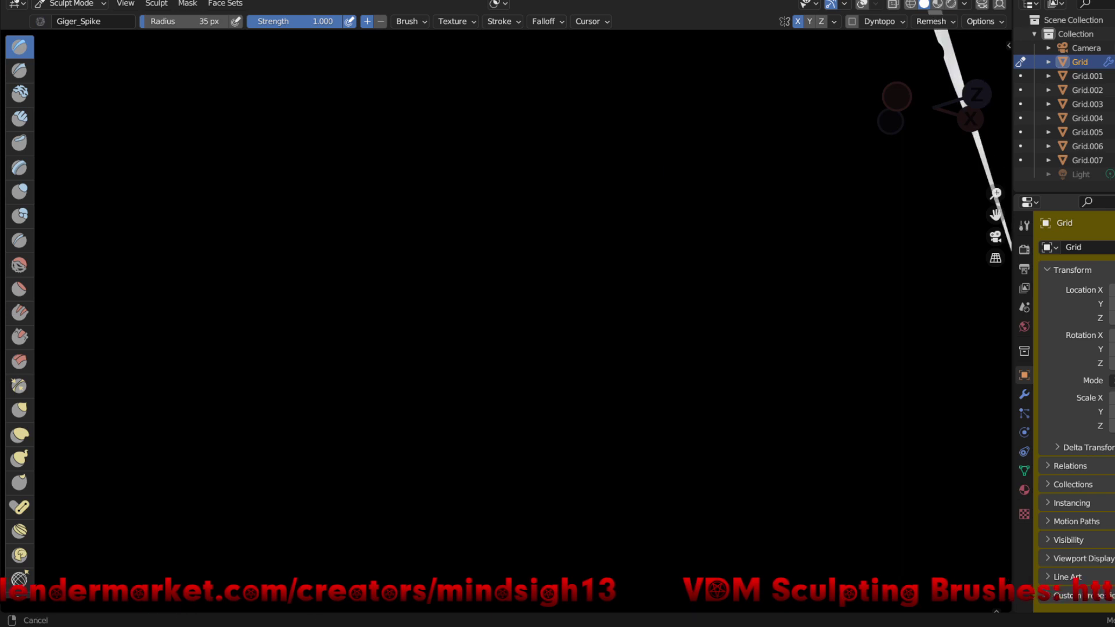
{"action": "scroll", "coordinate": [636, 558], "scroll_direction": "down", "scroll_amount": 3}
{"action": "scroll", "coordinate": [645, 514], "scroll_direction": "down", "scroll_amount": 3}
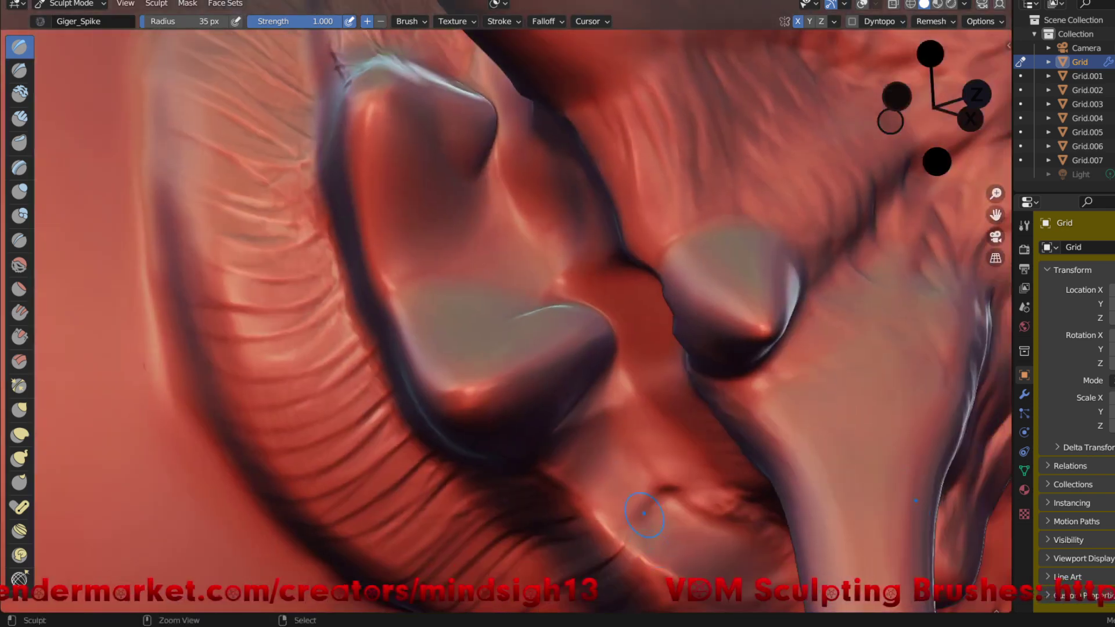
{"action": "scroll", "coordinate": [621, 533], "scroll_direction": "down", "scroll_amount": 4}
{"action": "middle_click_drag", "start_coordinate": [772, 225], "coordinate": [611, 293]}
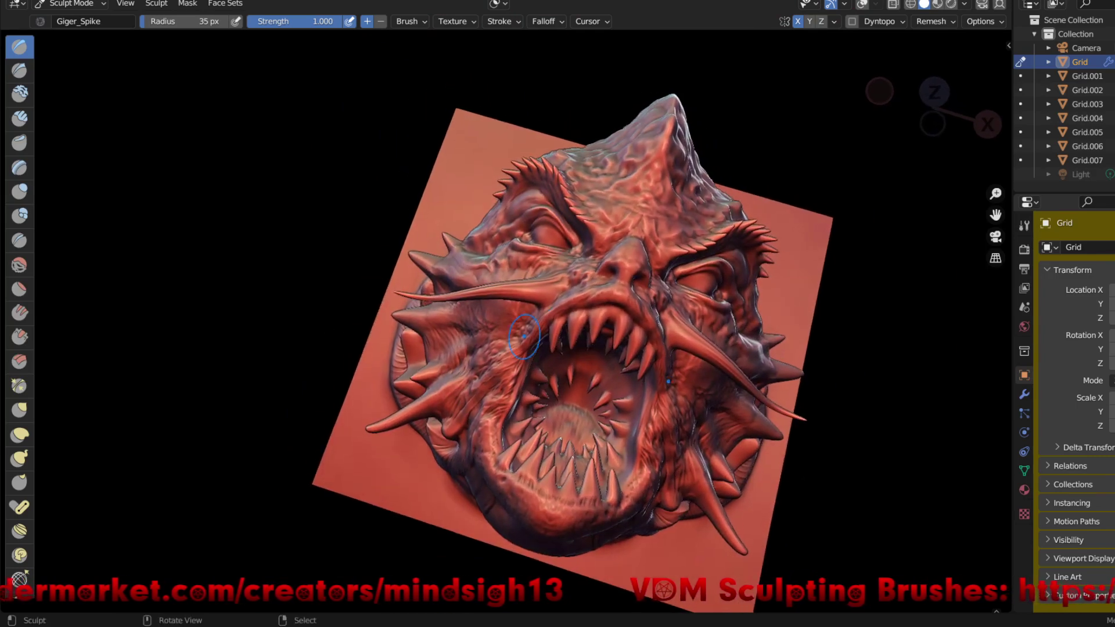
- Pick Clay Strips from Quick Favorites and make the viewport fullscreen
{"action": "key", "text": "q"}
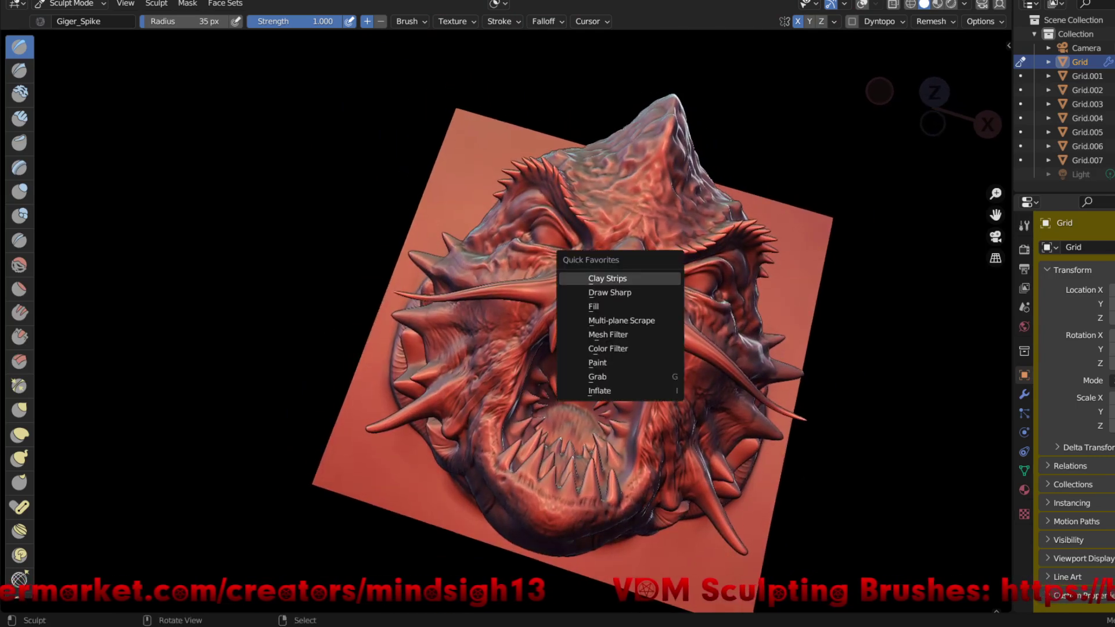
{"action": "left_click", "coordinate": [657, 279]}
{"action": "middle_click_drag", "start_coordinate": [690, 270], "coordinate": [695, 277]}
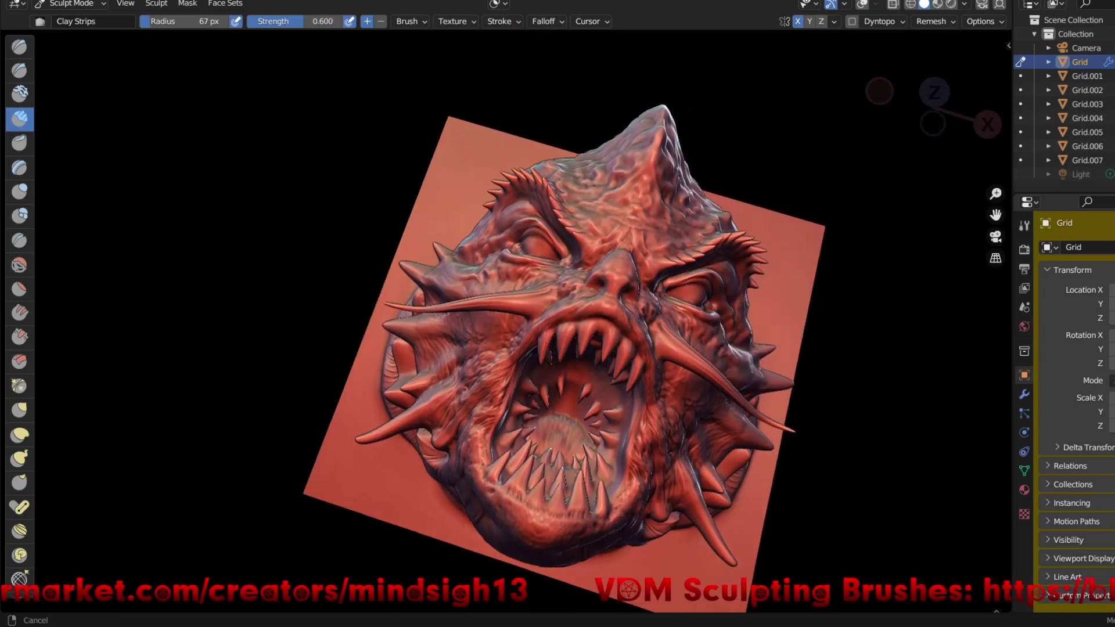
{"action": "key", "text": "ctrl+alt+space"}
{"action": "mouse_move", "coordinate": [503, 418]}
{"action": "middle_mouse_down"}
{"action": "mouse_move", "coordinate": [441, 406]}
{"action": "mouse_move", "coordinate": [558, 465]}
{"action": "mouse_move", "coordinate": [581, 453]}
{"action": "middle_mouse_up"}
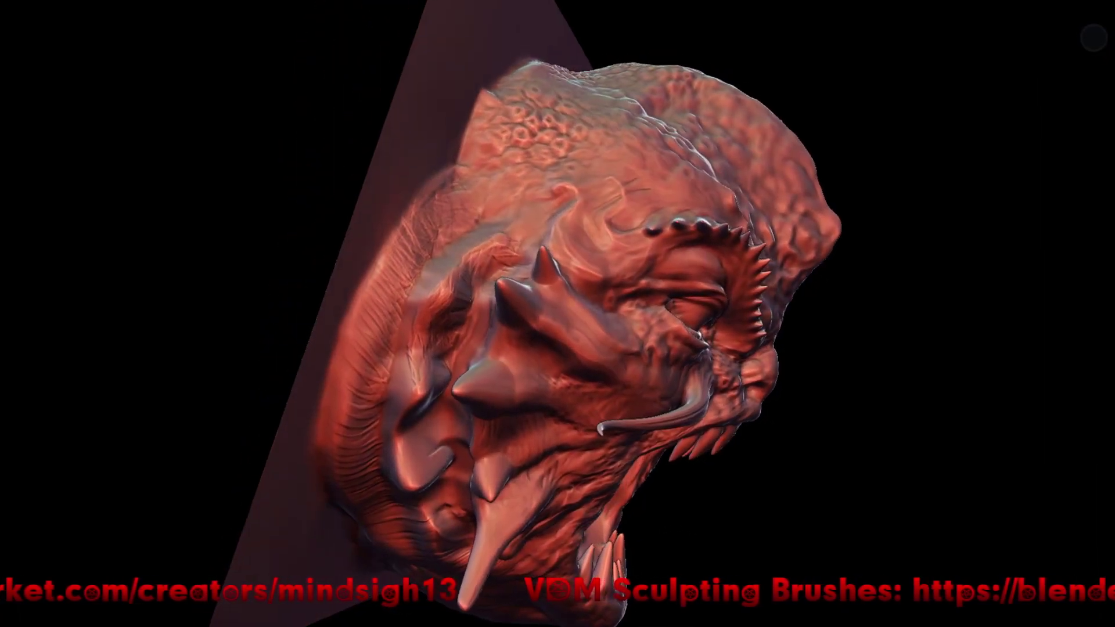
{"action": "middle_click_drag", "start_coordinate": [580, 453], "coordinate": [824, 224]}
{"action": "scroll", "coordinate": [459, 274], "scroll_direction": "up", "scroll_amount": 2}
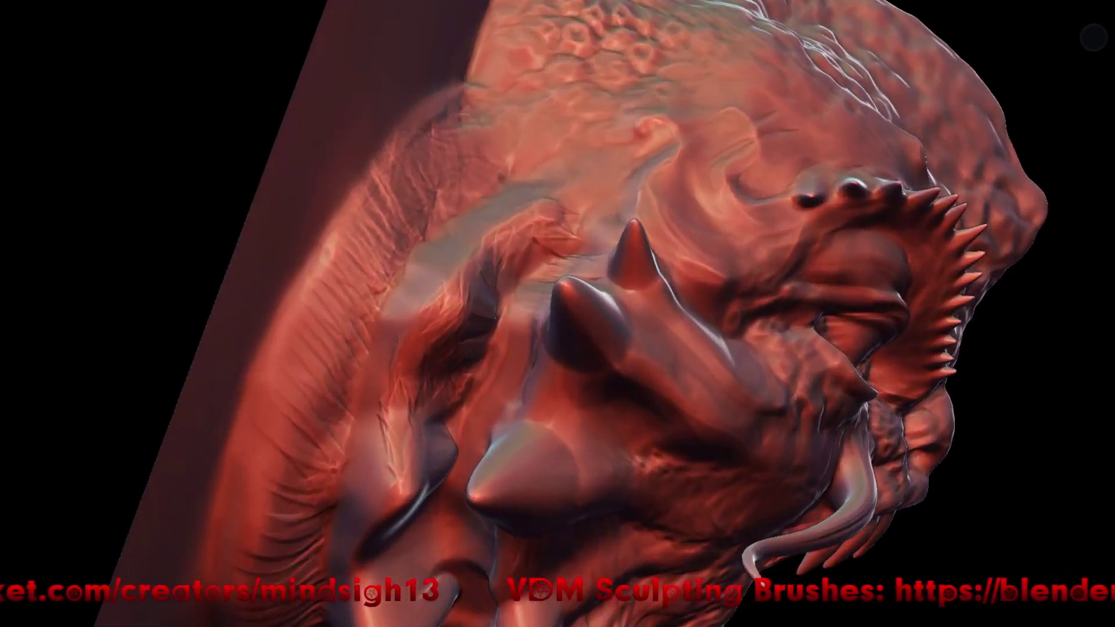
{"action": "scroll", "coordinate": [494, 221], "scroll_direction": "up", "scroll_amount": 2}
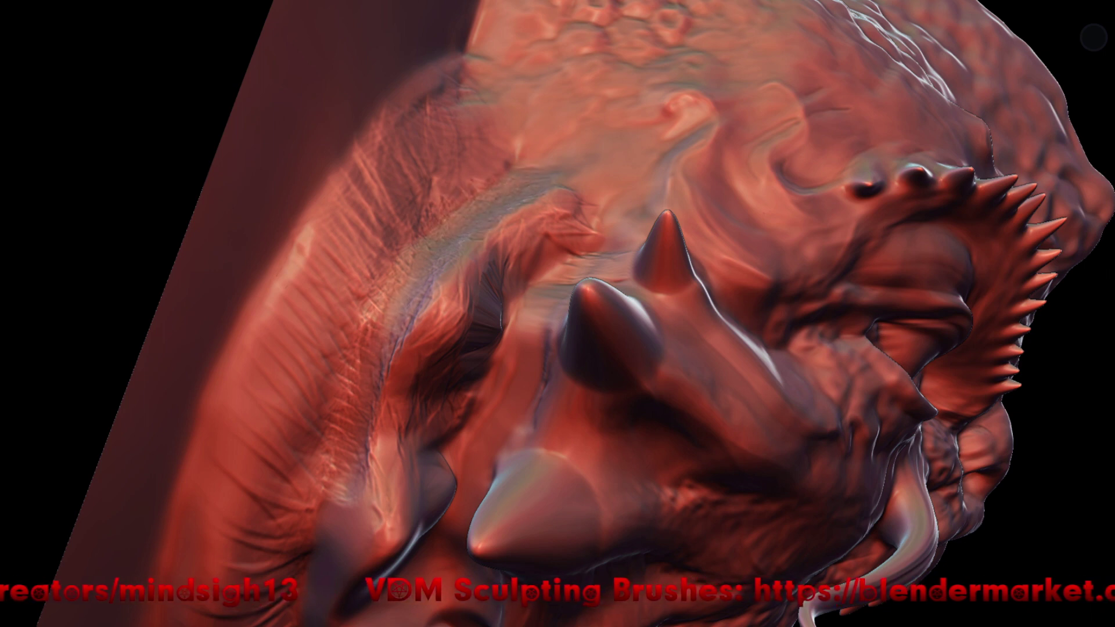
{"action": "left_click_drag", "start_coordinate": [359, 445], "coordinate": [342, 549]}
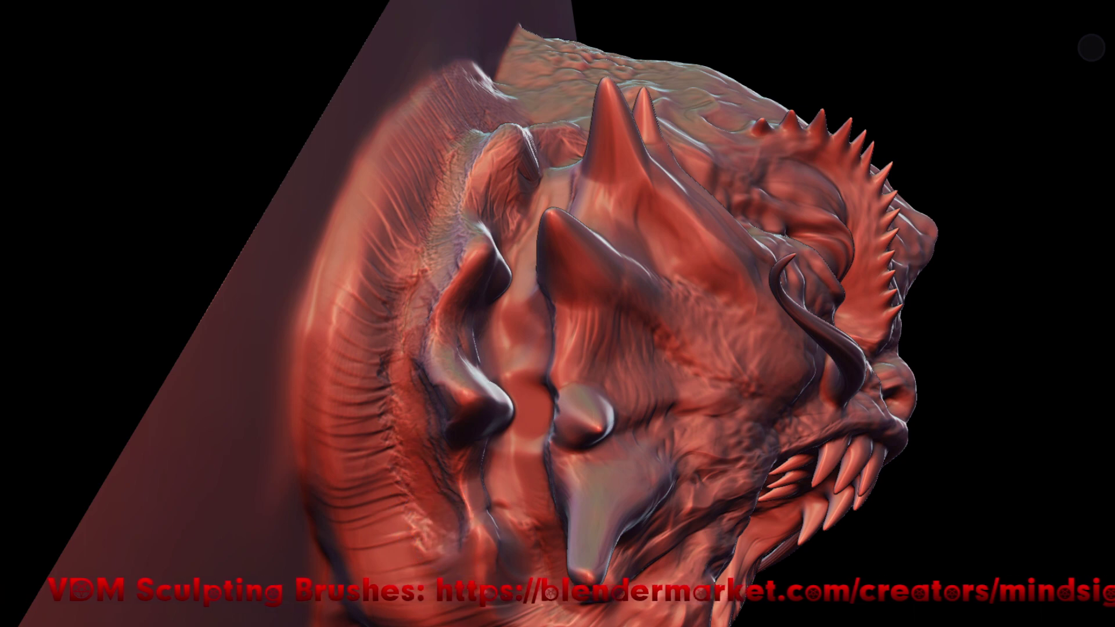
{"action": "mouse_move", "coordinate": [581, 326]}
{"action": "middle_mouse_down"}
{"action": "mouse_move", "coordinate": [690, 290]}
{"action": "mouse_move", "coordinate": [465, 301]}
{"action": "middle_mouse_up"}
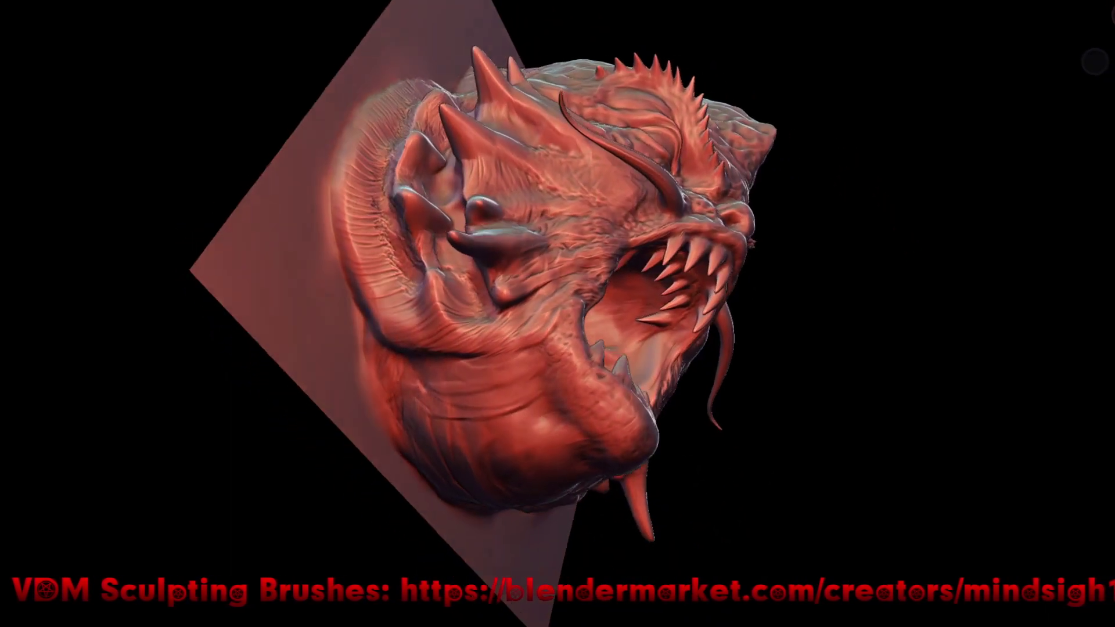
{"action": "scroll", "coordinate": [429, 301], "scroll_direction": "up", "scroll_amount": 1}
{"action": "scroll", "coordinate": [415, 301], "scroll_direction": "up", "scroll_amount": 2}
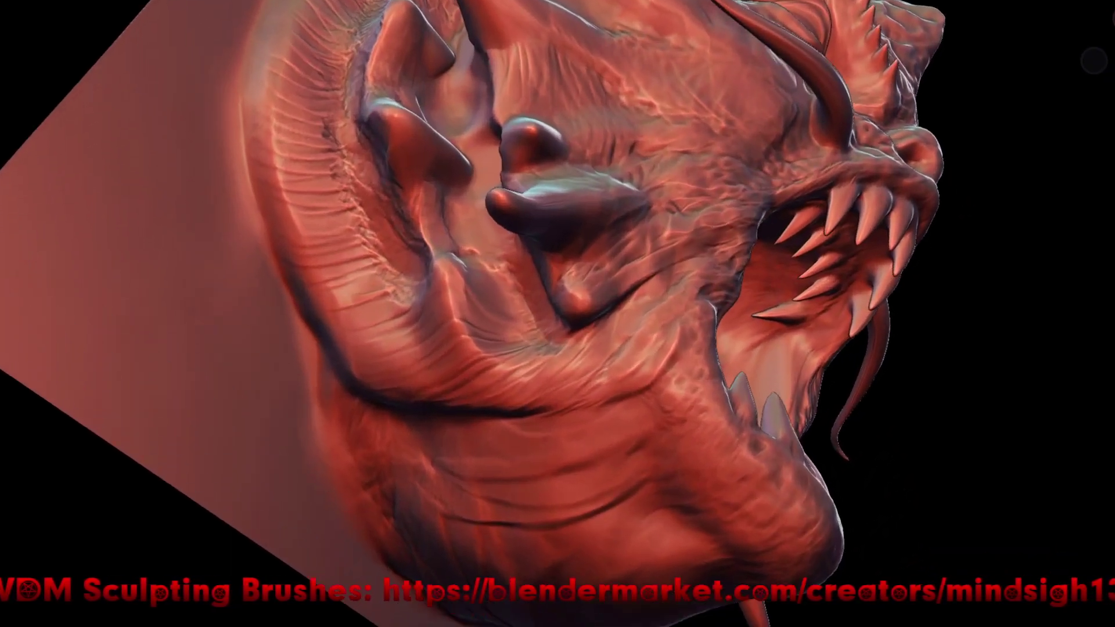
{"action": "scroll", "coordinate": [403, 299], "scroll_direction": "up", "scroll_amount": 1}
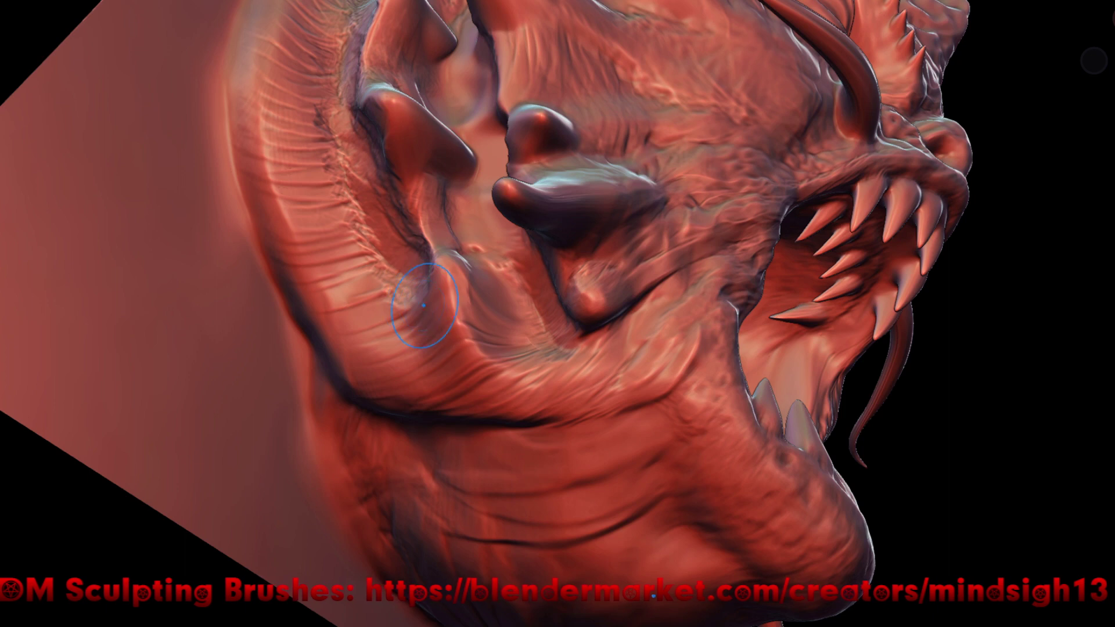
{"action": "mouse_move", "coordinate": [423, 307]}
{"action": "left_mouse_down"}
{"action": "mouse_move", "coordinate": [442, 367]}
{"action": "mouse_move", "coordinate": [511, 417]}
{"action": "left_mouse_up"}
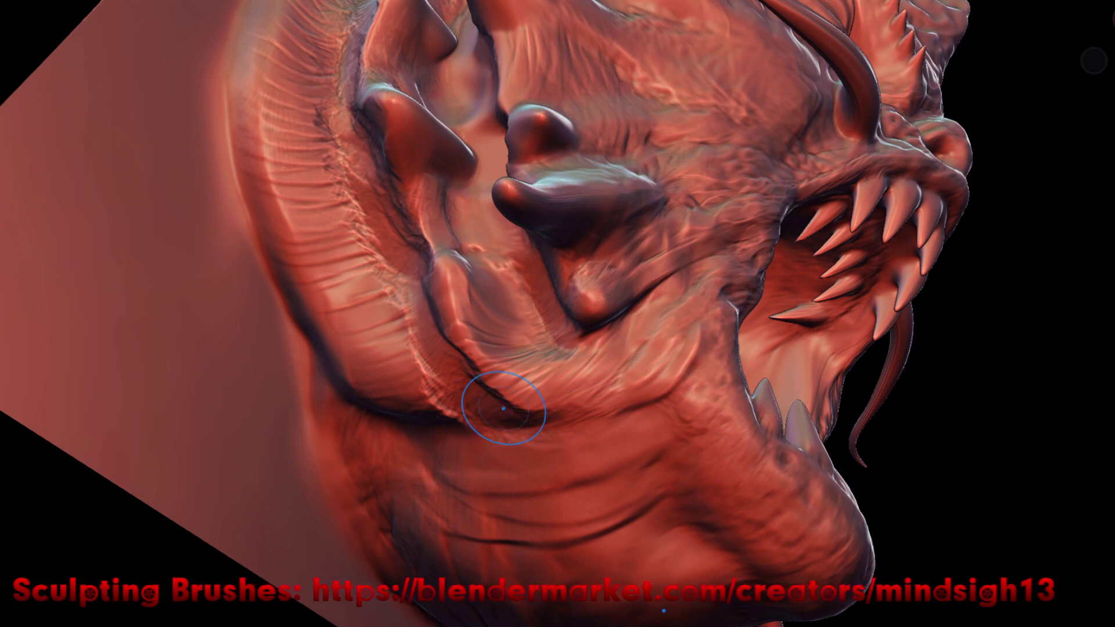
{"action": "mouse_move", "coordinate": [465, 407]}
{"action": "left_mouse_down"}
{"action": "mouse_move", "coordinate": [436, 389]}
{"action": "mouse_move", "coordinate": [401, 317]}
{"action": "mouse_move", "coordinate": [360, 314]}
{"action": "left_mouse_up"}
{"action": "left_click_drag", "start_coordinate": [407, 281], "coordinate": [316, 293]}
{"action": "left_click_drag", "start_coordinate": [395, 314], "coordinate": [314, 342]}
{"action": "left_click_drag", "start_coordinate": [413, 339], "coordinate": [337, 360]}
{"action": "left_click_drag", "start_coordinate": [424, 369], "coordinate": [343, 392]}
{"action": "left_click_drag", "start_coordinate": [465, 401], "coordinate": [360, 407]}
{"action": "mouse_move", "coordinate": [488, 401]}
{"action": "left_mouse_down"}
{"action": "mouse_move", "coordinate": [343, 372]}
{"action": "mouse_move", "coordinate": [395, 401]}
{"action": "mouse_move", "coordinate": [349, 436]}
{"action": "left_mouse_up"}
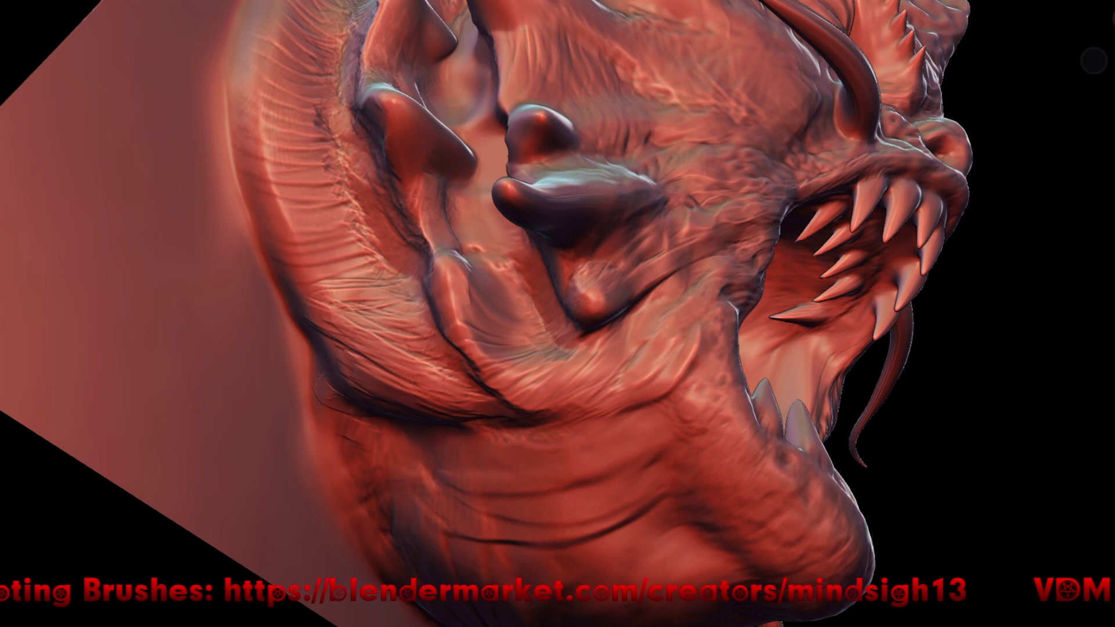
{"action": "left_click_drag", "start_coordinate": [366, 456], "coordinate": [340, 473]}
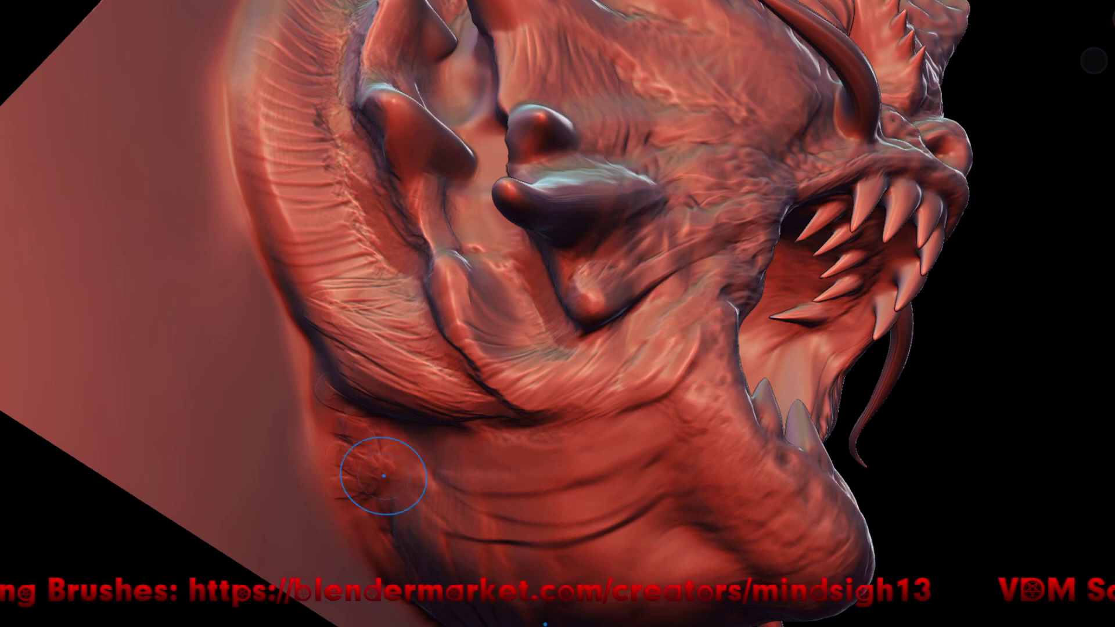
{"action": "scroll", "coordinate": [723, 460], "scroll_direction": "down", "scroll_amount": 5}
{"action": "middle_click_drag", "start_coordinate": [722, 460], "coordinate": [639, 349]}
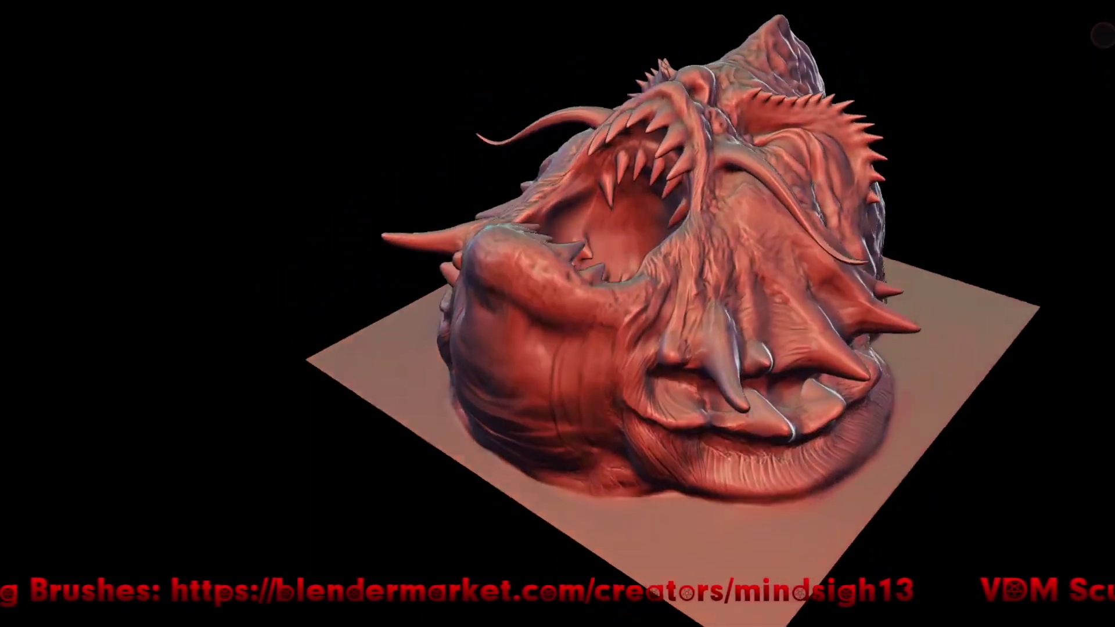
{"action": "mouse_move", "coordinate": [1101, 35]}
{"action": "middle_mouse_down"}
{"action": "mouse_move", "coordinate": [792, 207]}
{"action": "mouse_move", "coordinate": [872, 175]}
{"action": "middle_mouse_up"}
{"action": "scroll", "coordinate": [871, 175], "scroll_direction": "up", "scroll_amount": 4}
{"action": "mouse_move", "coordinate": [1107, 14]}
{"action": "middle_mouse_down"}
{"action": "mouse_move", "coordinate": [871, 349]}
{"action": "mouse_move", "coordinate": [884, 518]}
{"action": "middle_mouse_up"}
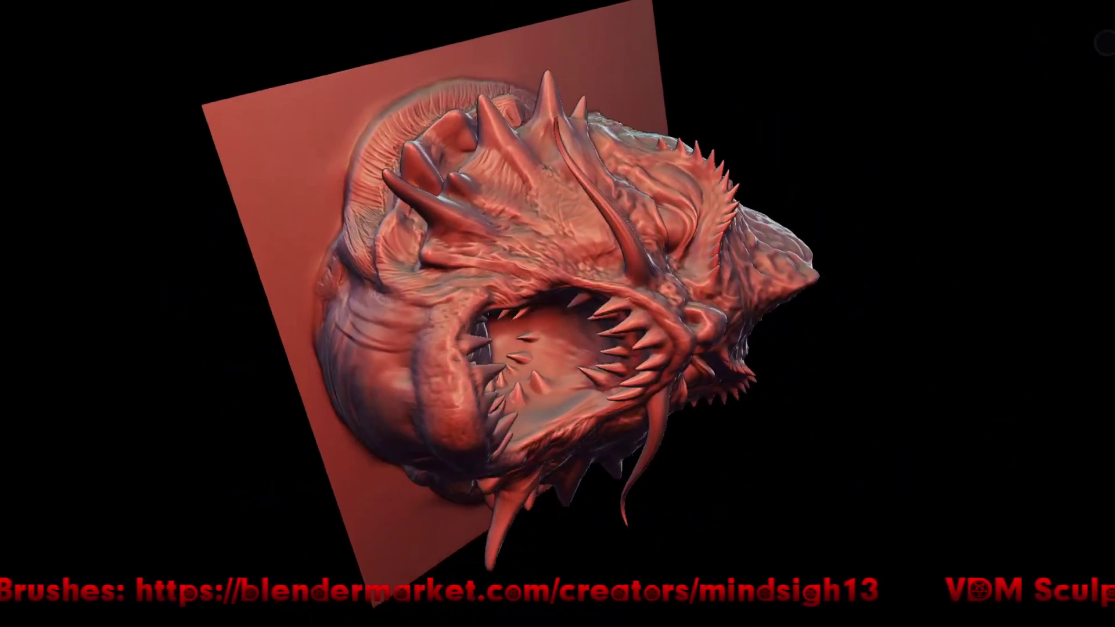
{"action": "mouse_move", "coordinate": [20, 298]}
{"action": "middle_mouse_down"}
{"action": "mouse_move", "coordinate": [269, 430]}
{"action": "mouse_move", "coordinate": [360, 522]}
{"action": "middle_mouse_up"}
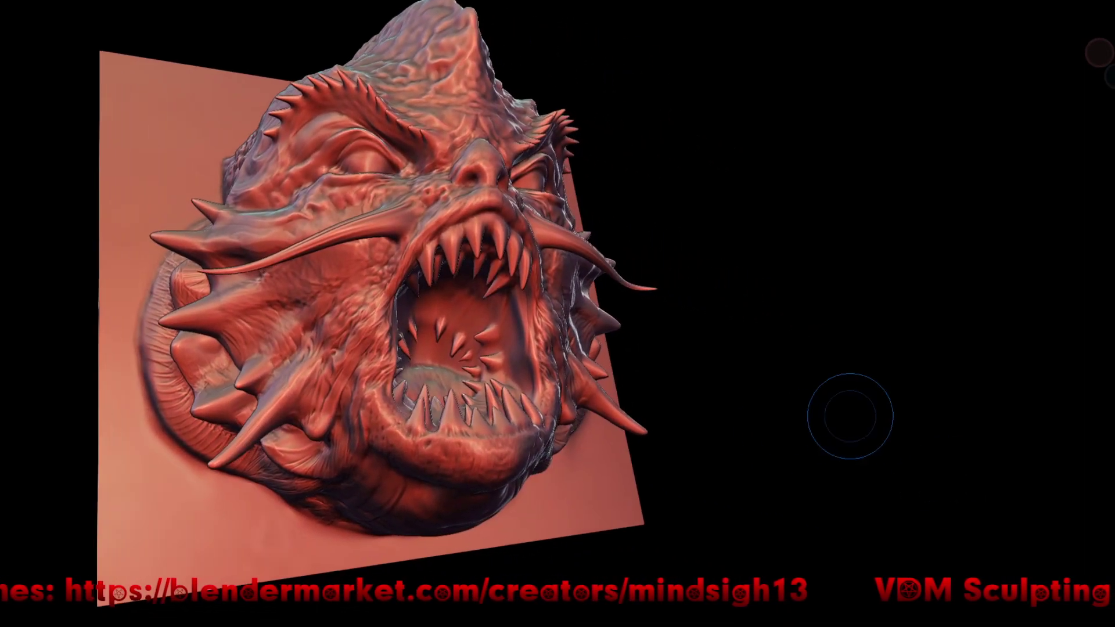
{"action": "middle_click_drag", "start_coordinate": [847, 425], "coordinate": [755, 476]}
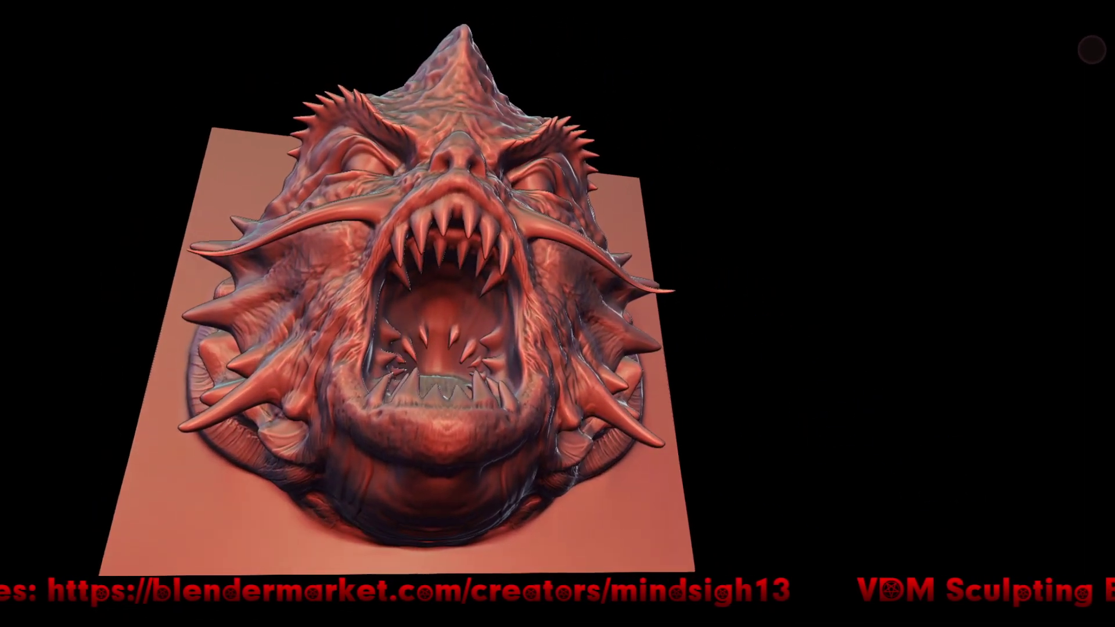
{"action": "mouse_move", "coordinate": [726, 407]}
{"action": "middle_mouse_down"}
{"action": "mouse_move", "coordinate": [818, 437]}
{"action": "mouse_move", "coordinate": [763, 369]}
{"action": "middle_mouse_up"}
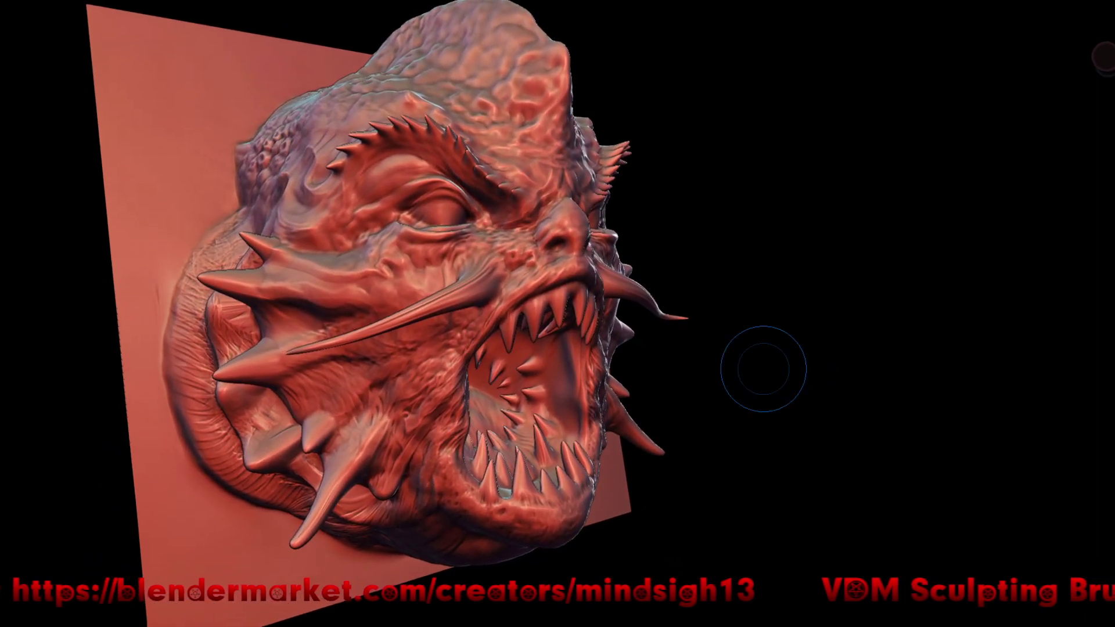
{"action": "middle_click_drag", "start_coordinate": [802, 373], "coordinate": [732, 401]}
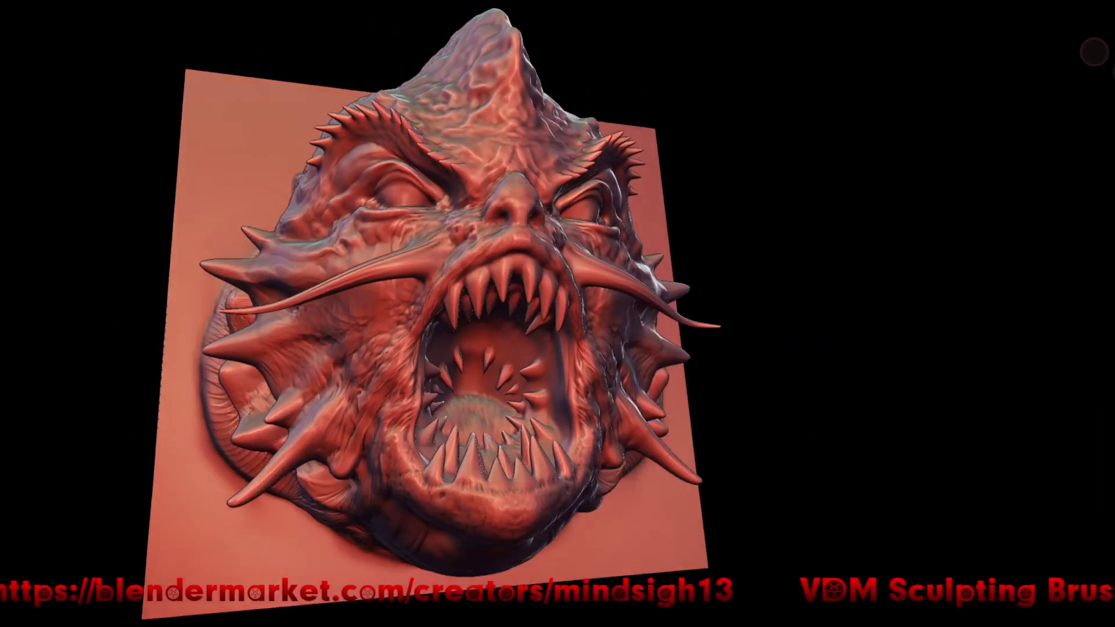
{"action": "middle_click_drag", "start_coordinate": [1098, 53], "coordinate": [1095, 55]}
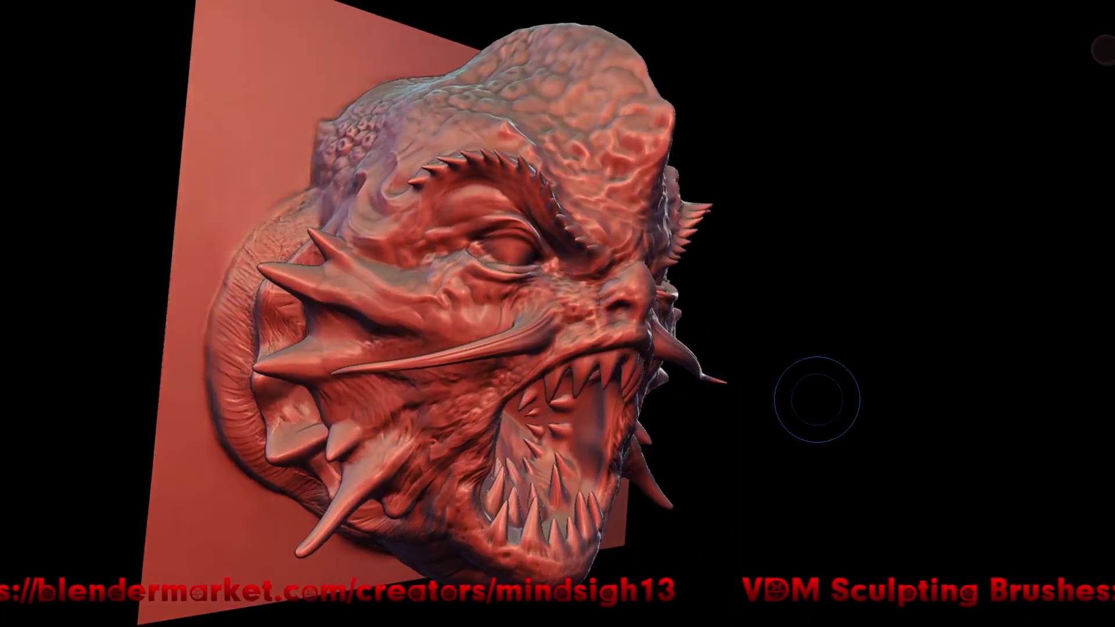
{"action": "middle_click_drag", "start_coordinate": [816, 400], "coordinate": [784, 341]}
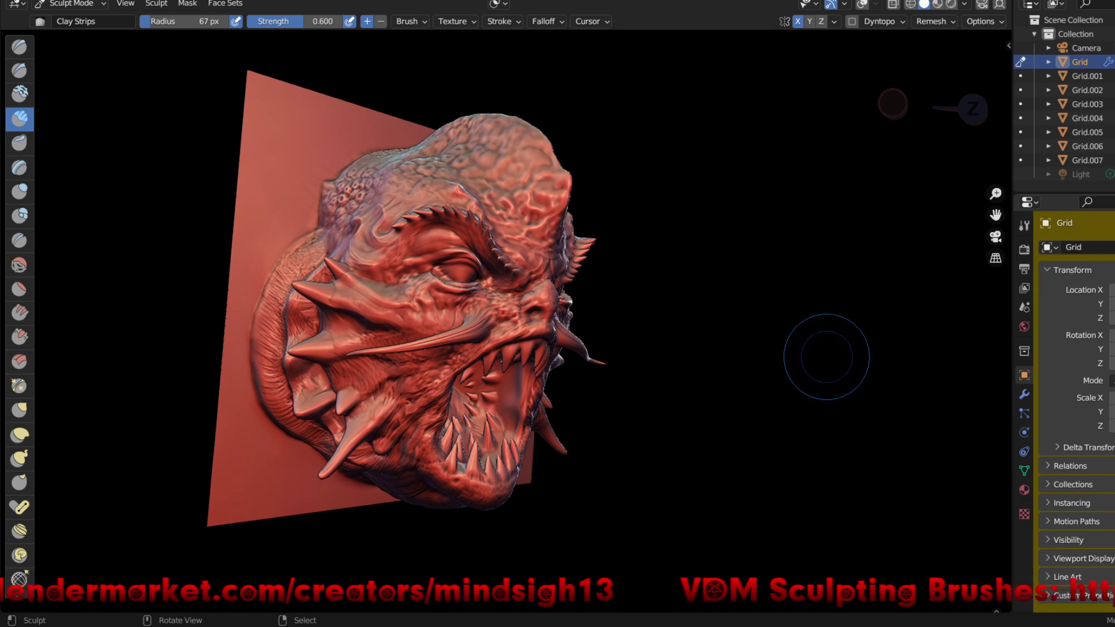
- Look over the creature head from several angles, then switch to Object Mode via Ctrl+Tab
{"action": "mouse_move", "coordinate": [829, 356]}
{"action": "middle_mouse_down"}
{"action": "mouse_move", "coordinate": [843, 357]}
{"action": "mouse_move", "coordinate": [802, 352]}
{"action": "mouse_move", "coordinate": [742, 310]}
{"action": "middle_mouse_up"}
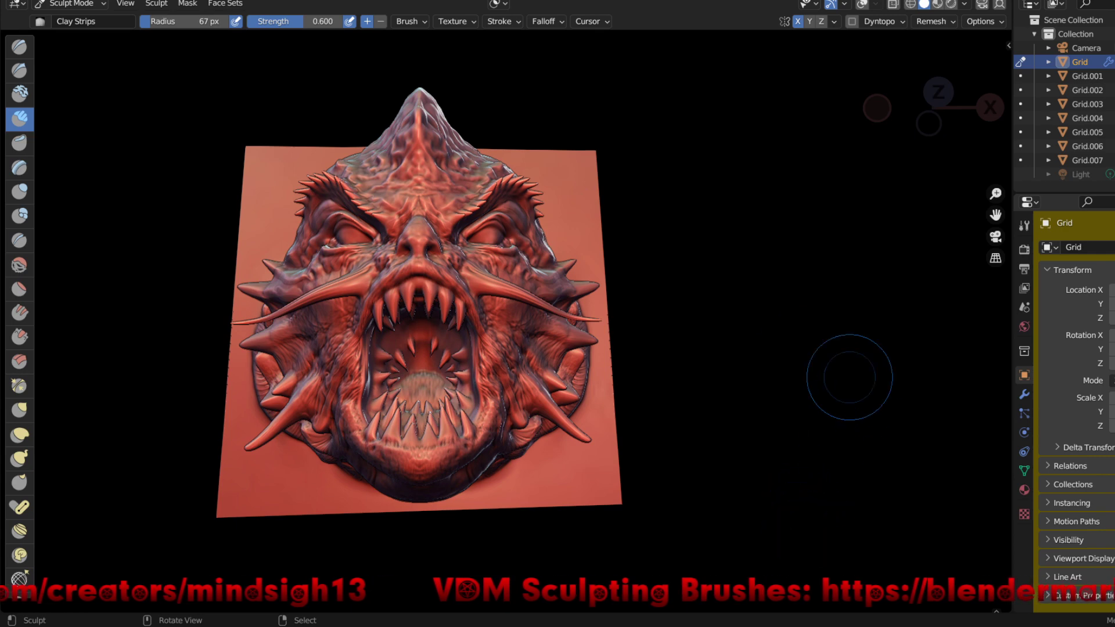
{"action": "middle_click_drag", "start_coordinate": [546, 323], "coordinate": [622, 355], "text": "shift"}
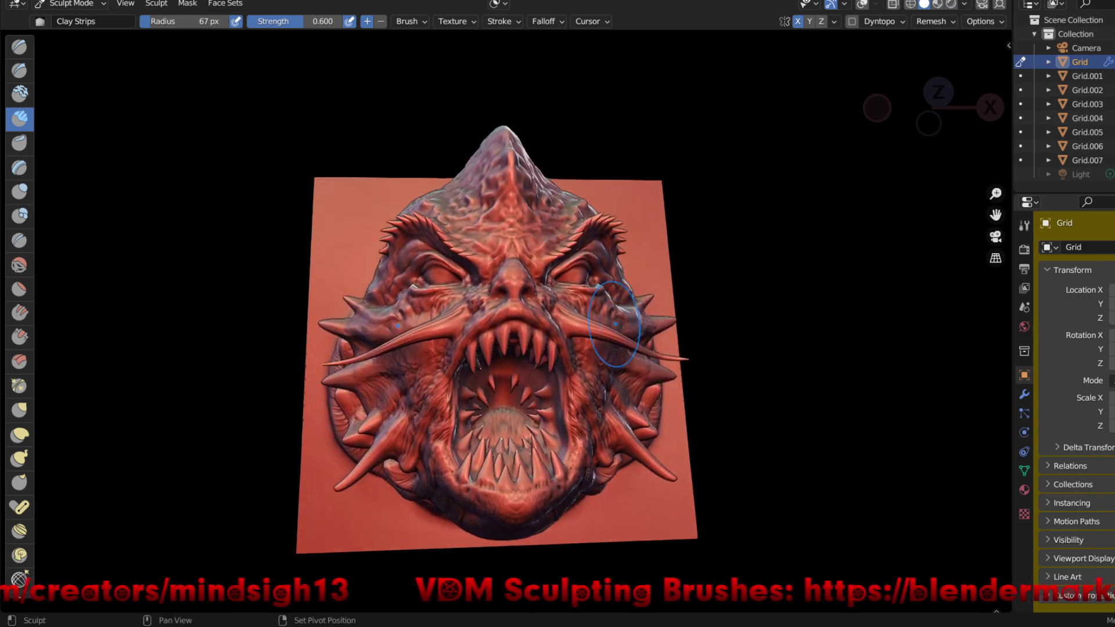
{"action": "mouse_move", "coordinate": [505, 326]}
{"action": "middle_mouse_down", "text": "ctrl"}
{"action": "mouse_move", "coordinate": [505, 291]}
{"action": "mouse_move", "coordinate": [610, 325]}
{"action": "mouse_move", "coordinate": [691, 323]}
{"action": "middle_mouse_up", "text": "ctrl"}
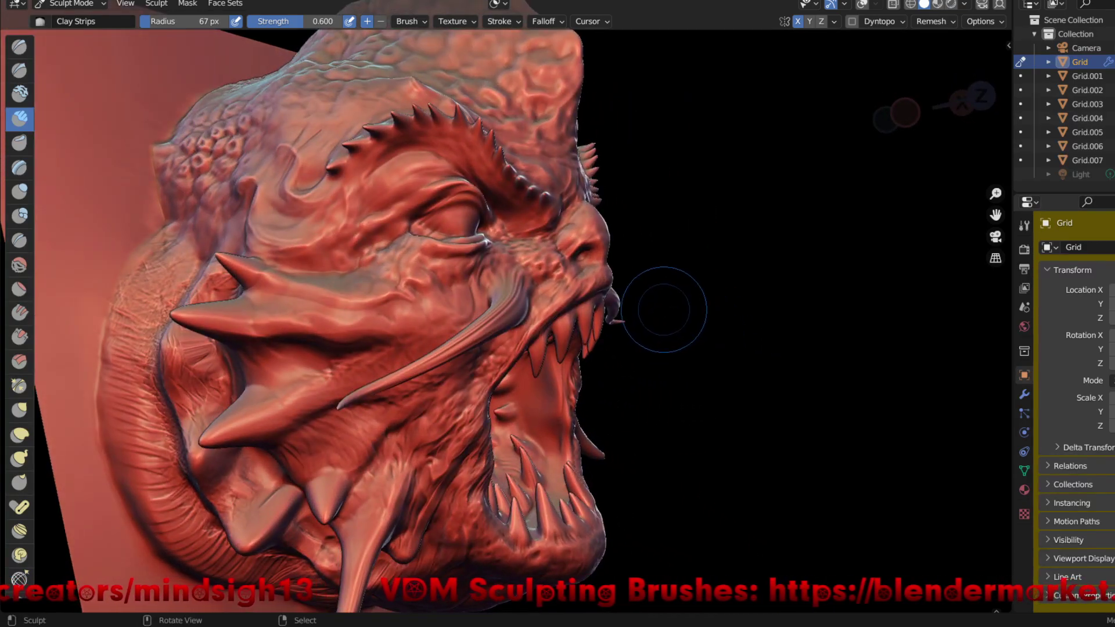
{"action": "scroll", "coordinate": [667, 323], "scroll_direction": "down", "scroll_amount": 5}
{"action": "mouse_move", "coordinate": [667, 324]}
{"action": "middle_mouse_down"}
{"action": "mouse_move", "coordinate": [767, 349]}
{"action": "mouse_move", "coordinate": [697, 310]}
{"action": "mouse_move", "coordinate": [657, 308]}
{"action": "mouse_move", "coordinate": [705, 349]}
{"action": "middle_mouse_up"}
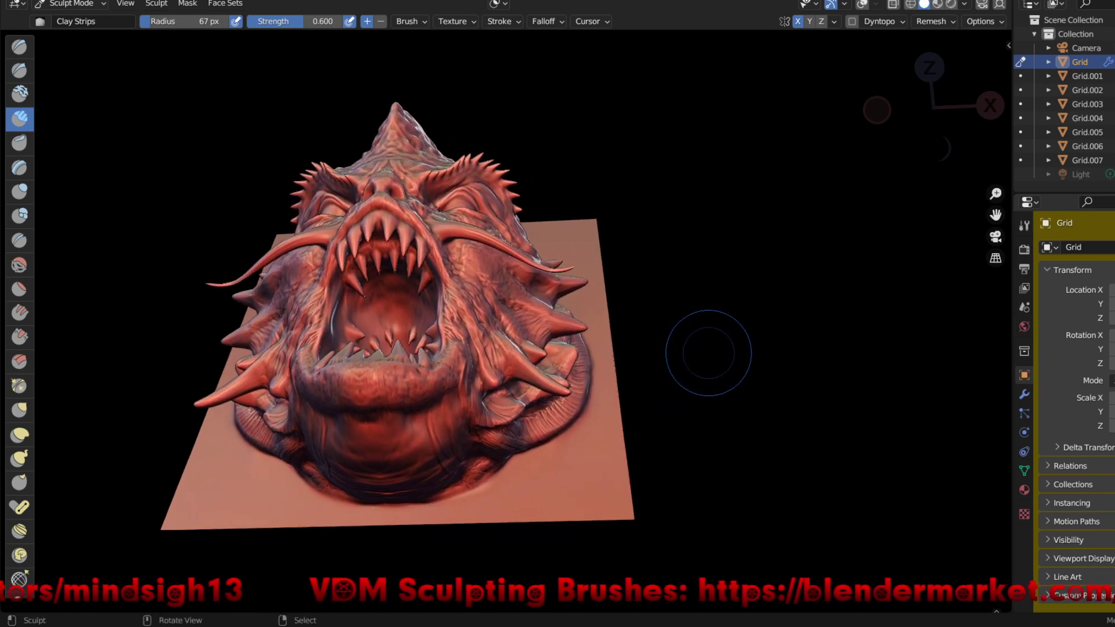
{"action": "key", "text": "ctrl+Tab"}
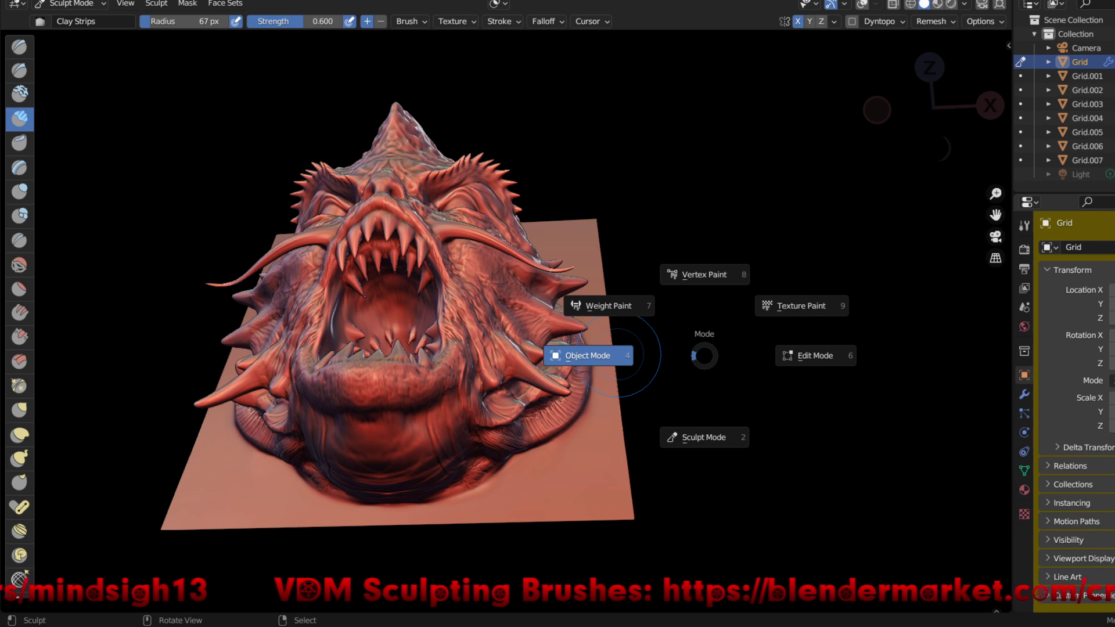
{"action": "left_click", "coordinate": [621, 356]}
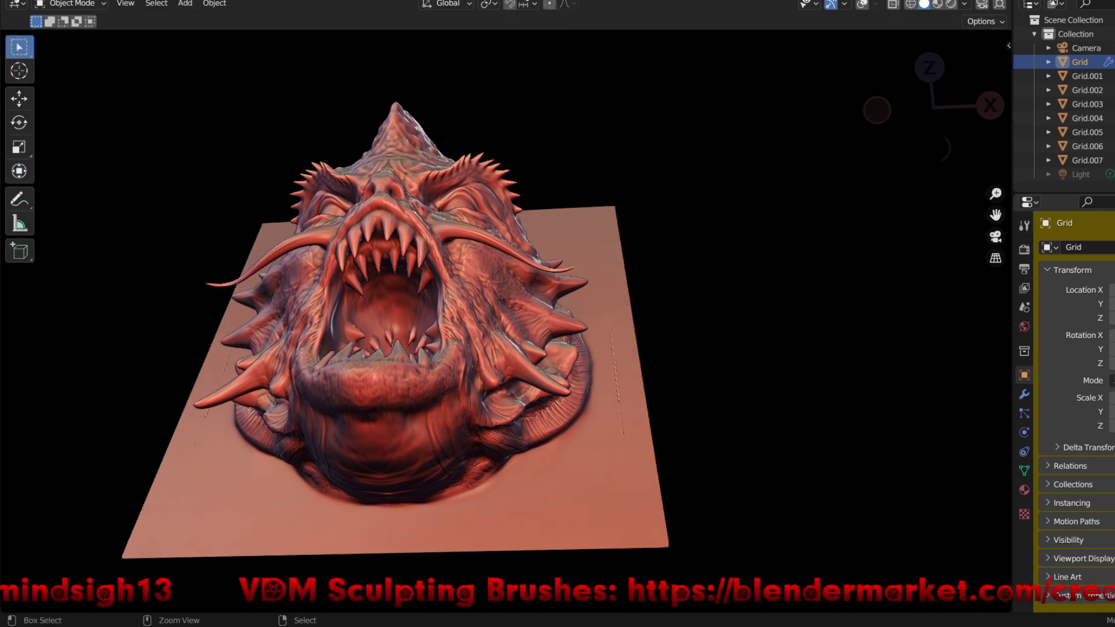
- View the plane face-on and lower its Multires viewport level to smooth the preview
{"action": "middle_click_drag", "start_coordinate": [505, 313], "coordinate": [505, 325], "text": "ctrl"}
{"action": "middle_click_drag", "start_coordinate": [506, 262], "coordinate": [511, 348]}
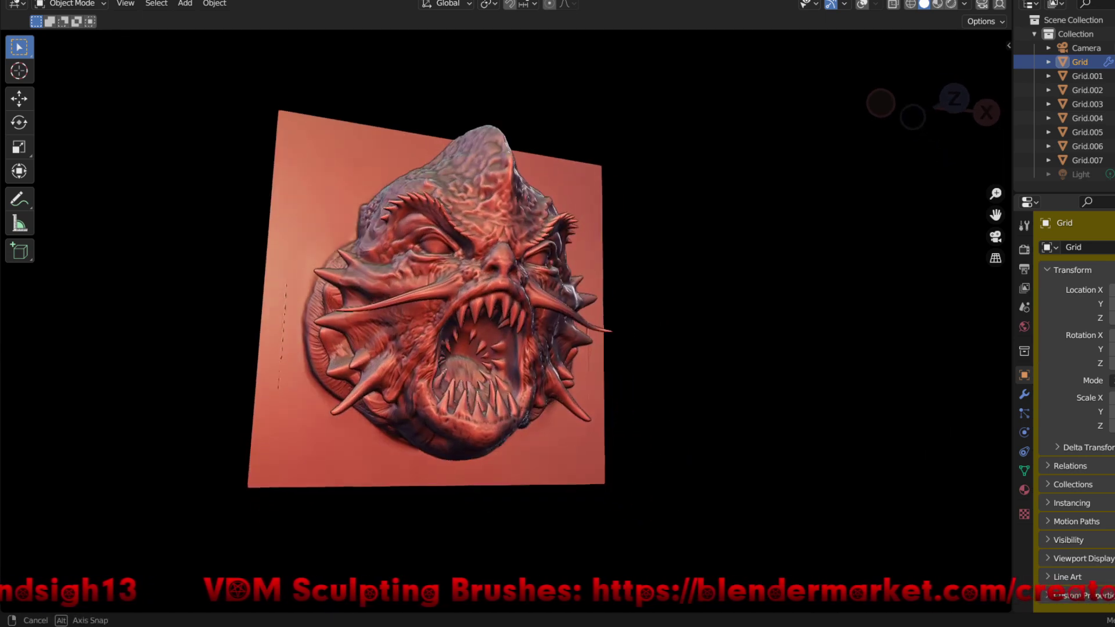
{"action": "middle_click_drag", "start_coordinate": [511, 349], "coordinate": [511, 377], "text": "alt"}
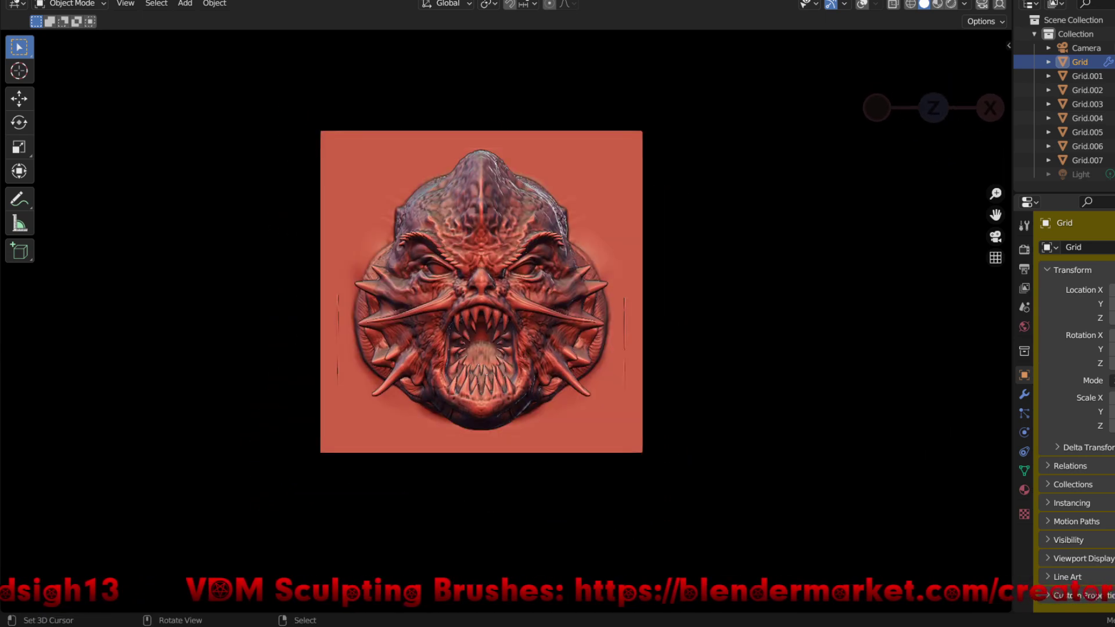
{"action": "left_click", "coordinate": [1024, 394]}
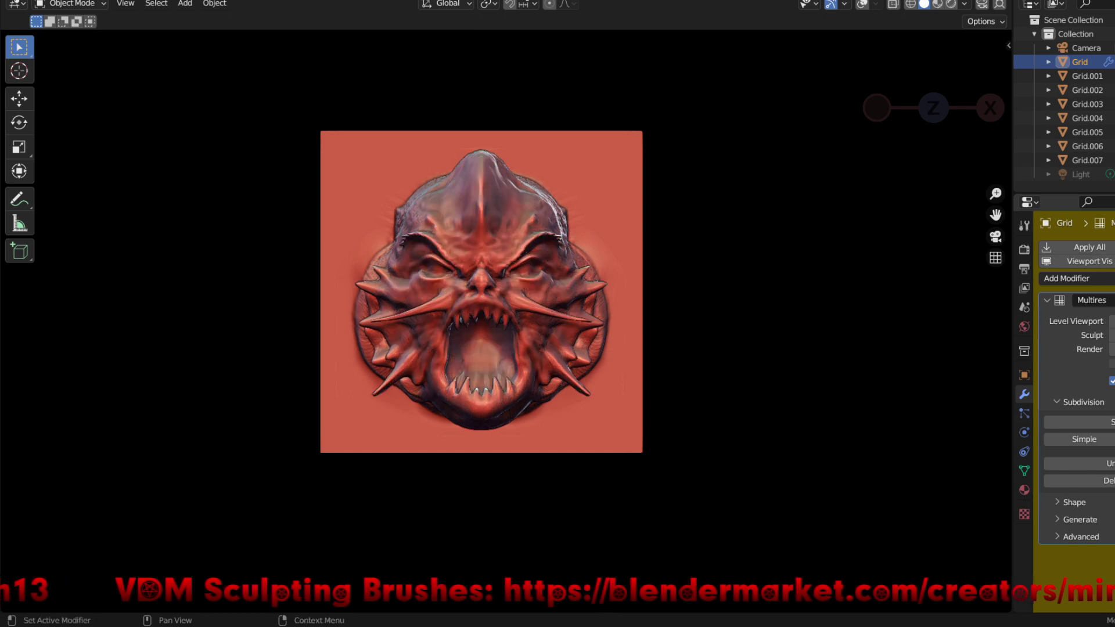
{"action": "left_click", "coordinate": [1112, 321]}
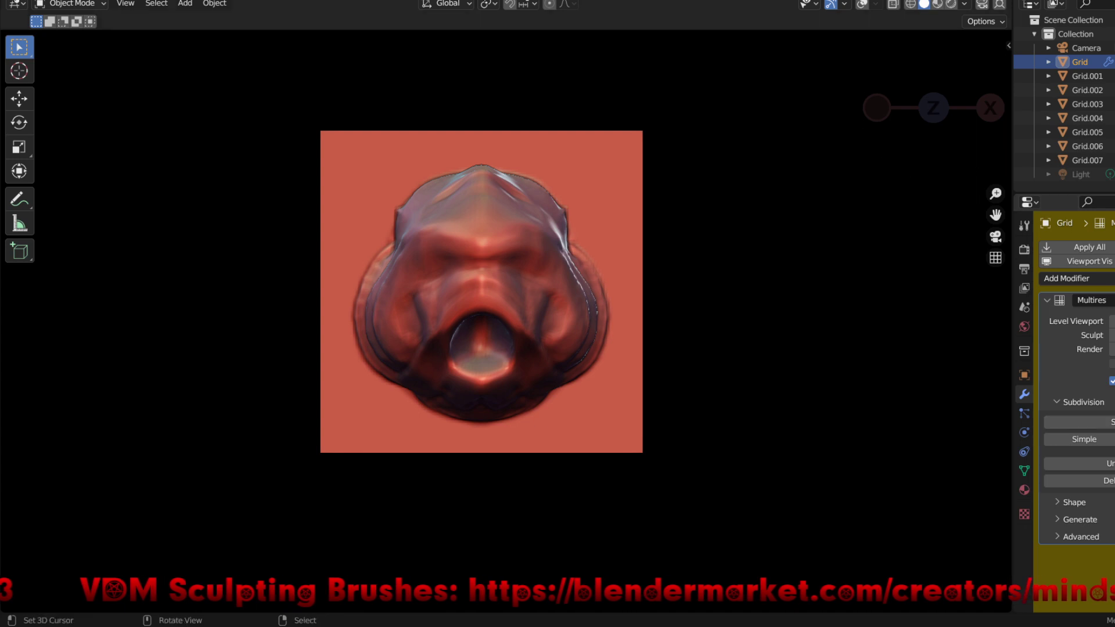
{"action": "left_click", "coordinate": [29, 1]}
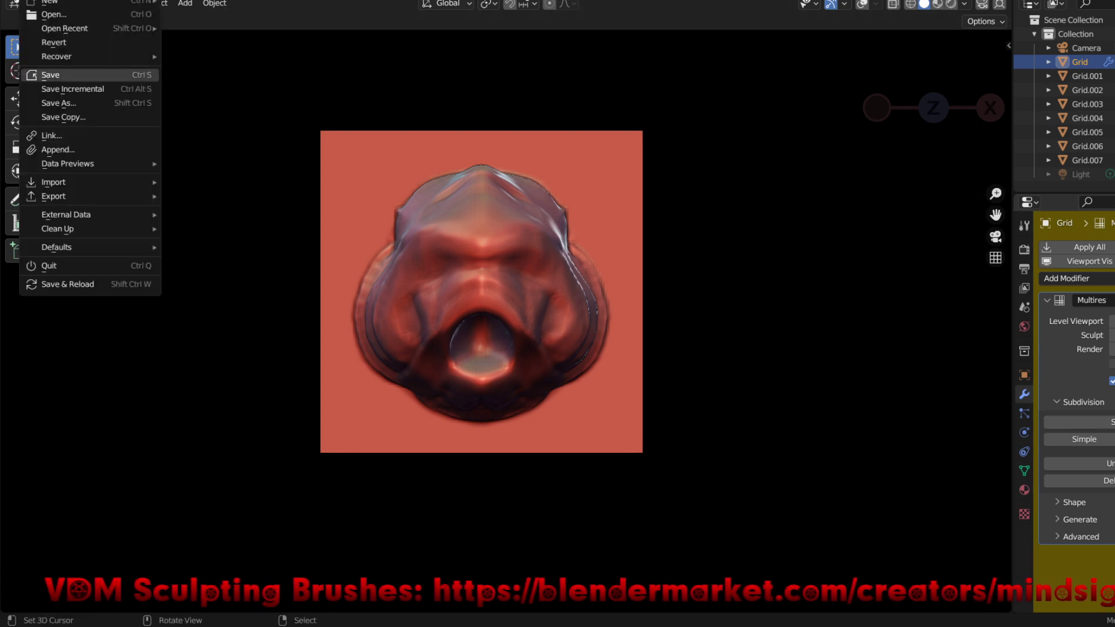
- Save brushjam1.blend and rename the VDM Brush Baker brush from Wolfman_2 to Fishman
{"action": "left_click", "coordinate": [50, 75]}
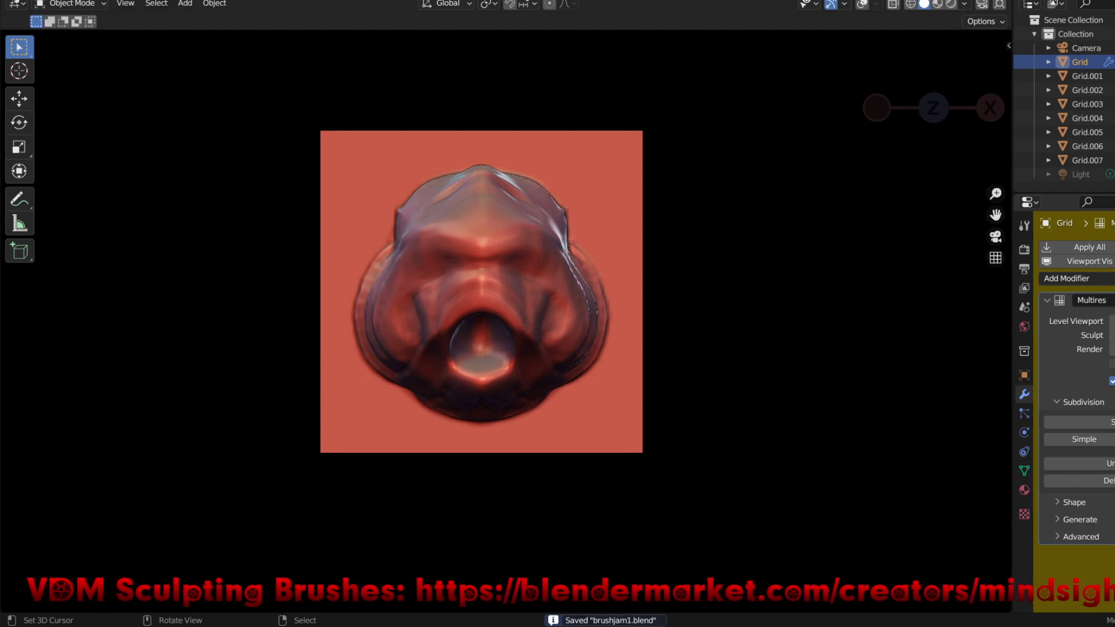
{"action": "key", "text": "n"}
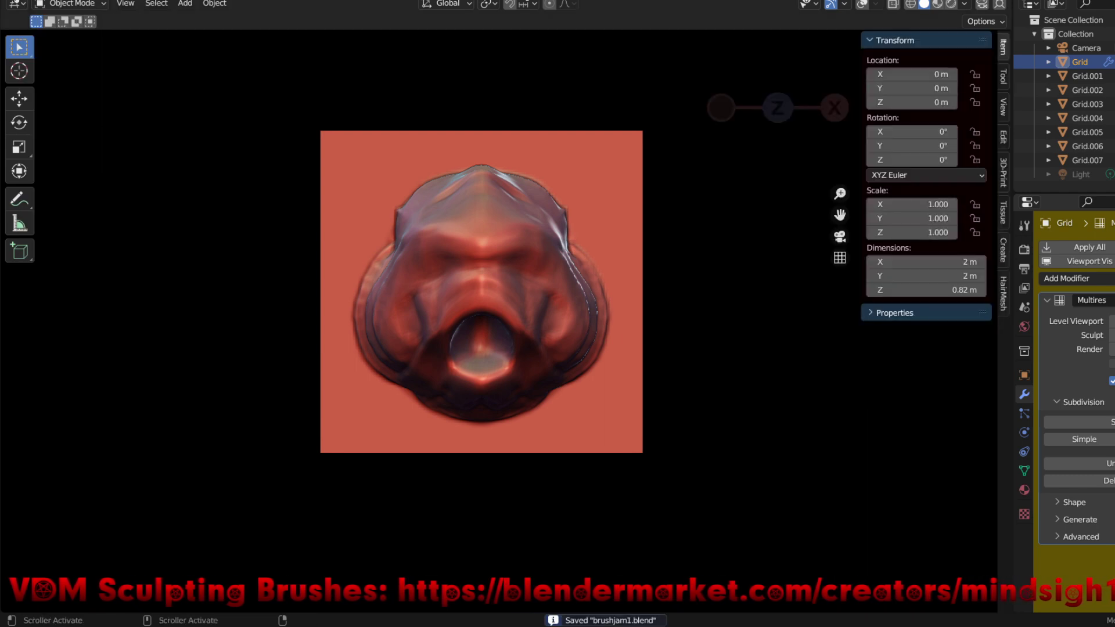
{"action": "key", "text": "ctrl+Tab"}
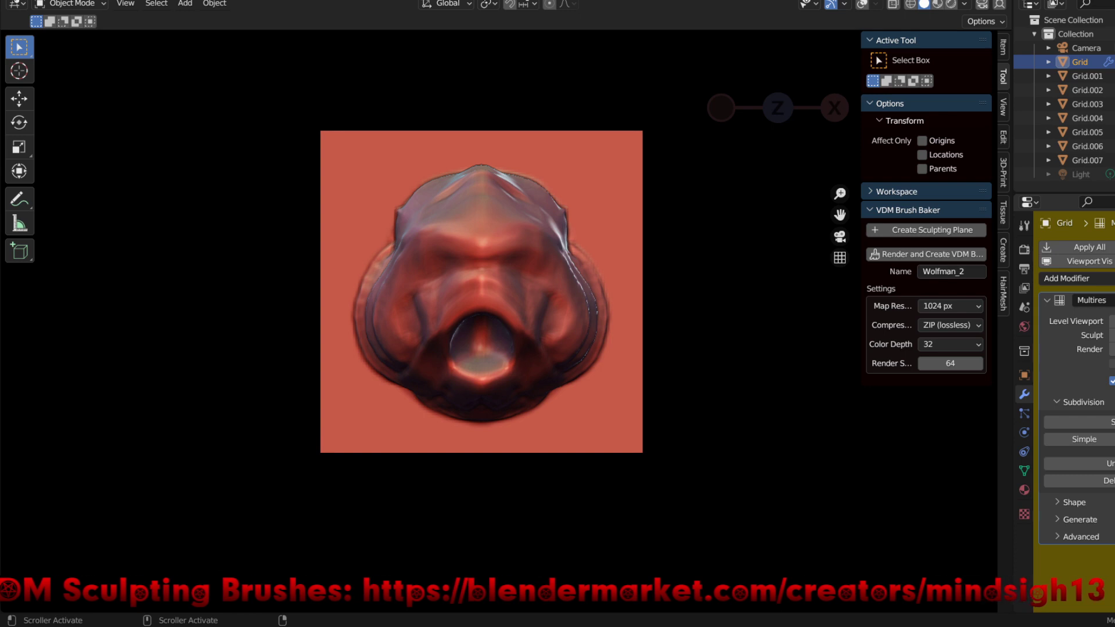
{"action": "left_click", "coordinate": [947, 271]}
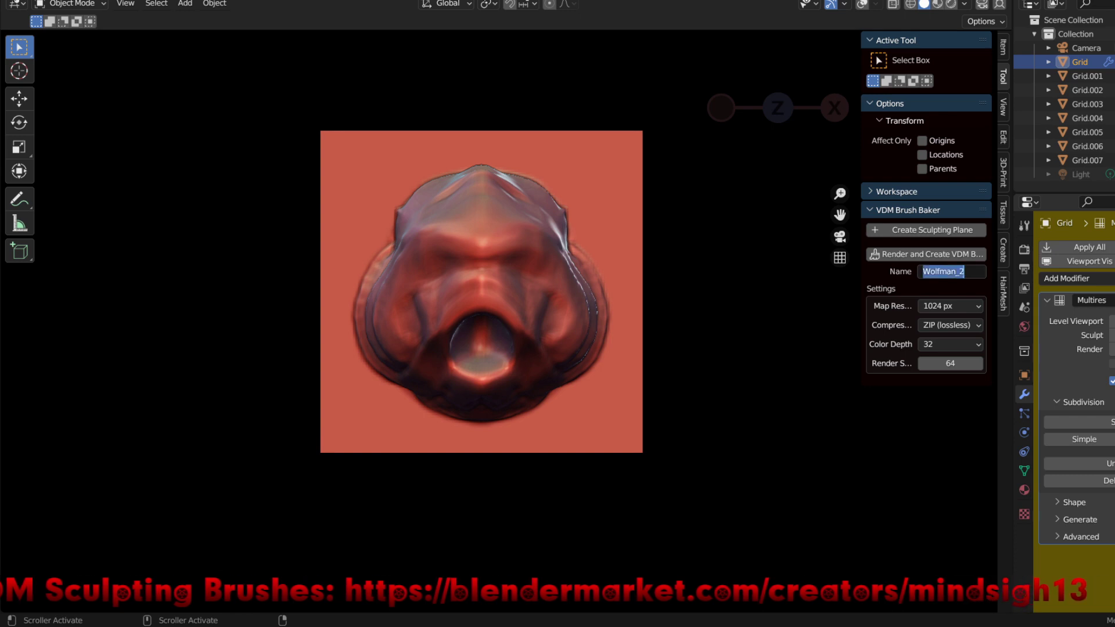
{"action": "type", "text": "Fish"}
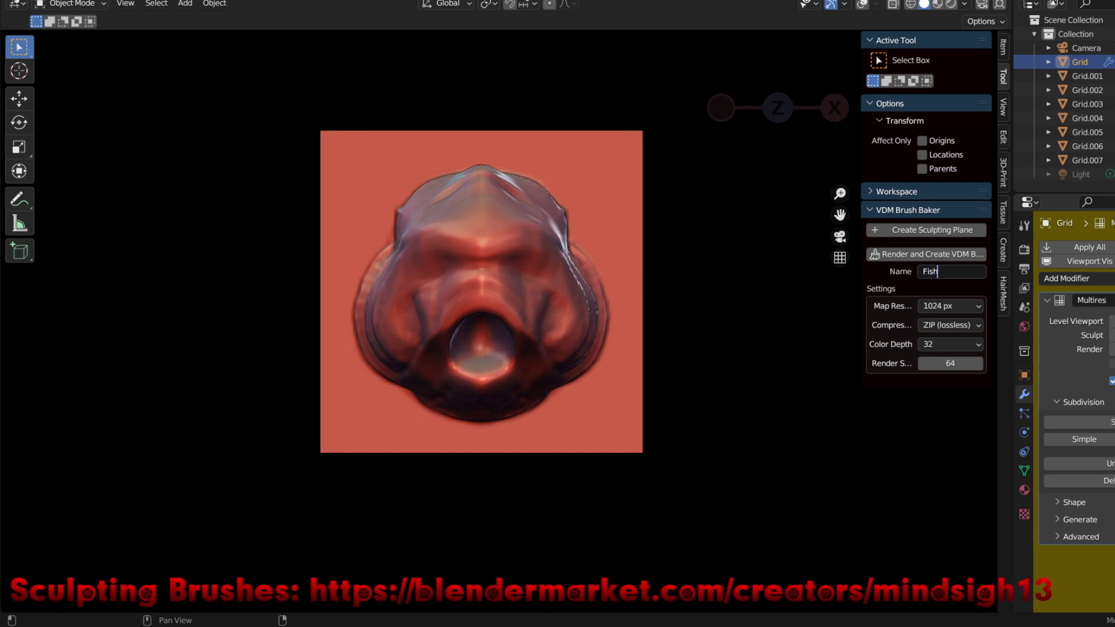
{"action": "type", "text": "man"}
{"action": "key", "text": "Return"}
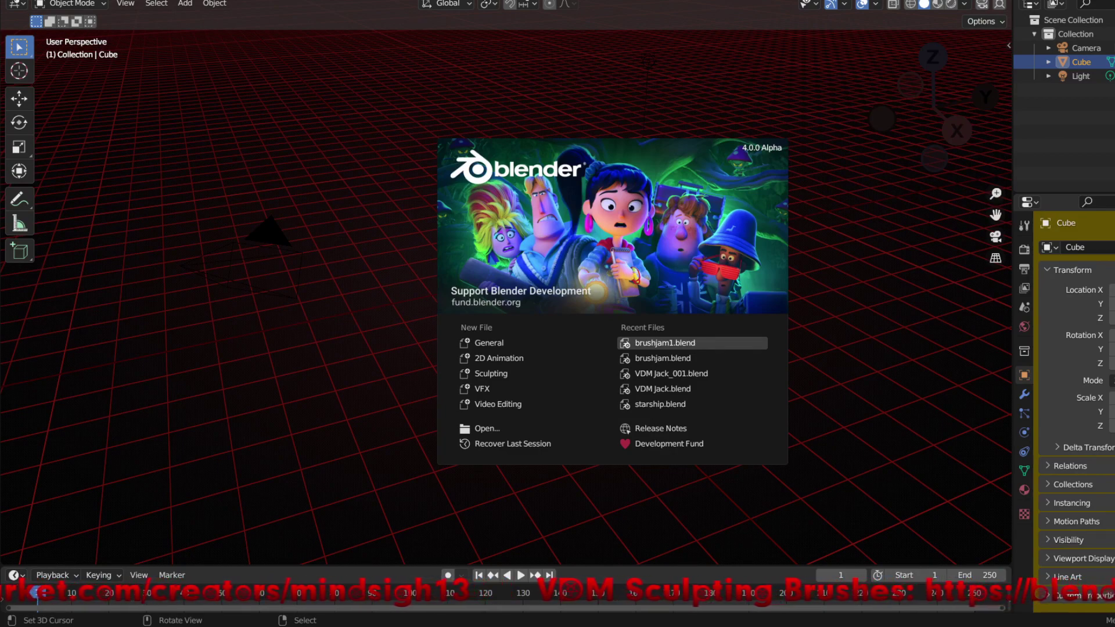
- Reopen brushjam1.blend from the splash screen's Recent Files
{"action": "left_click", "coordinate": [665, 343]}
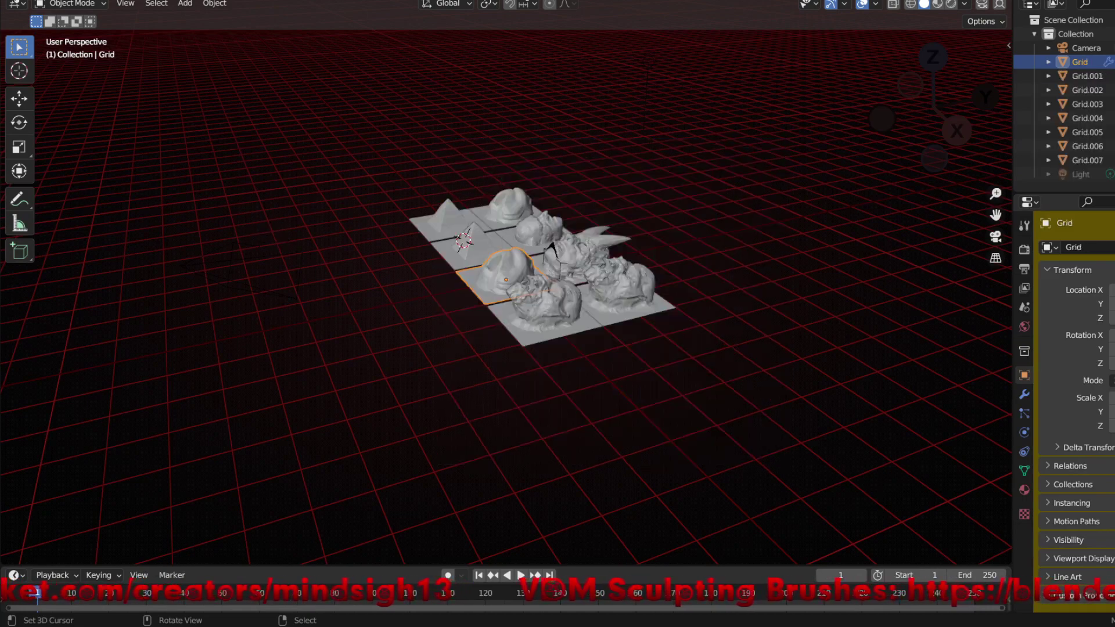
- Zoom to the tiles and raise the fish tile's Multires viewport level by two
{"action": "middle_click_drag", "start_coordinate": [349, 174], "coordinate": [244, 130]}
{"action": "scroll", "coordinate": [254, 130], "scroll_direction": "up", "scroll_amount": 2}
{"action": "scroll", "coordinate": [505, 296], "scroll_direction": "up", "scroll_amount": 1}
{"action": "scroll", "coordinate": [505, 296], "scroll_direction": "up", "scroll_amount": 3}
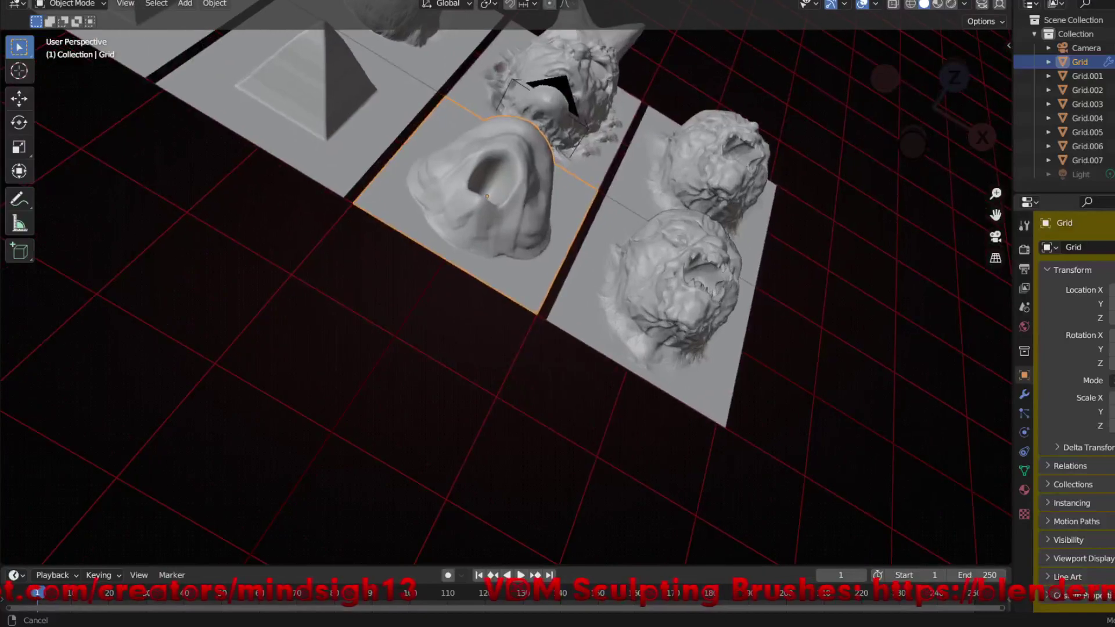
{"action": "scroll", "coordinate": [506, 297], "scroll_direction": "up", "scroll_amount": 1}
{"action": "middle_click_drag", "start_coordinate": [505, 233], "coordinate": [505, 360]}
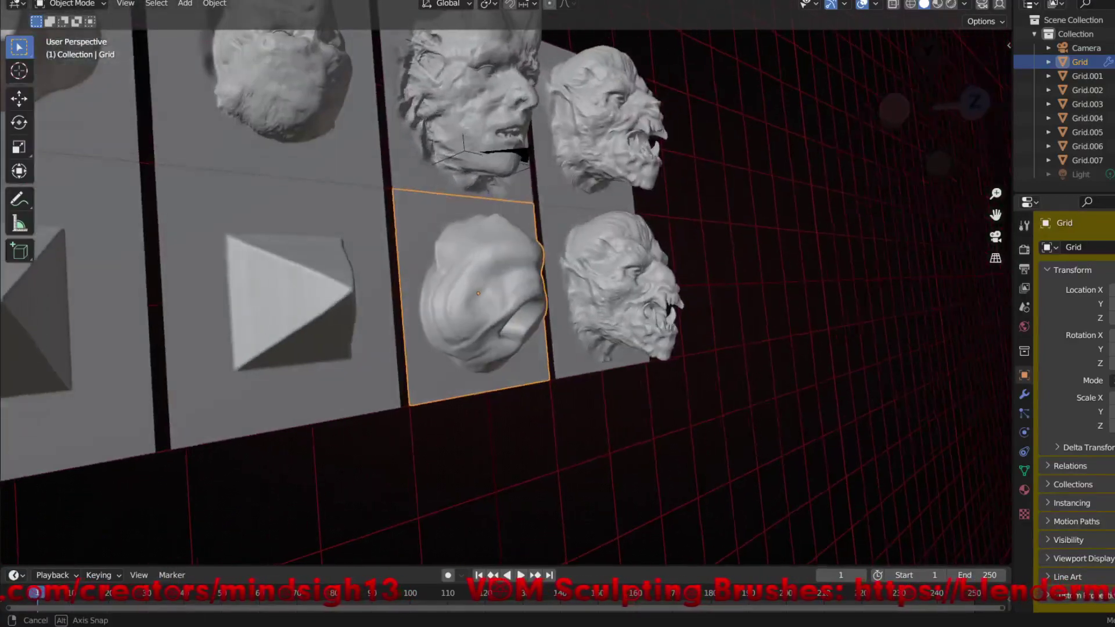
{"action": "left_click", "coordinate": [1025, 395]}
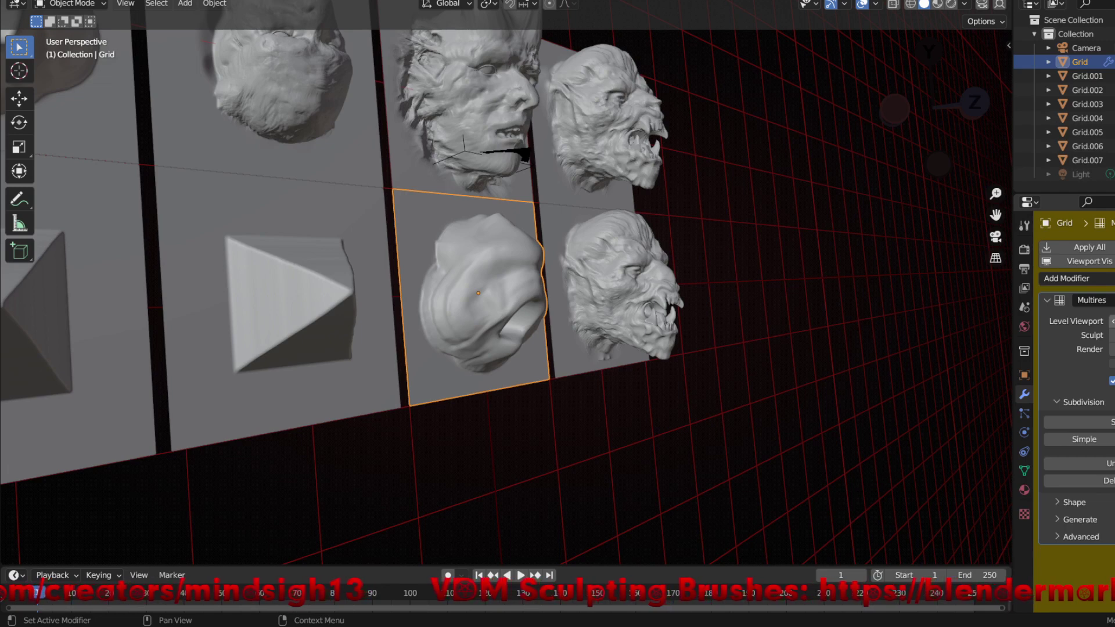
{"action": "left_click", "coordinate": [1112, 322]}
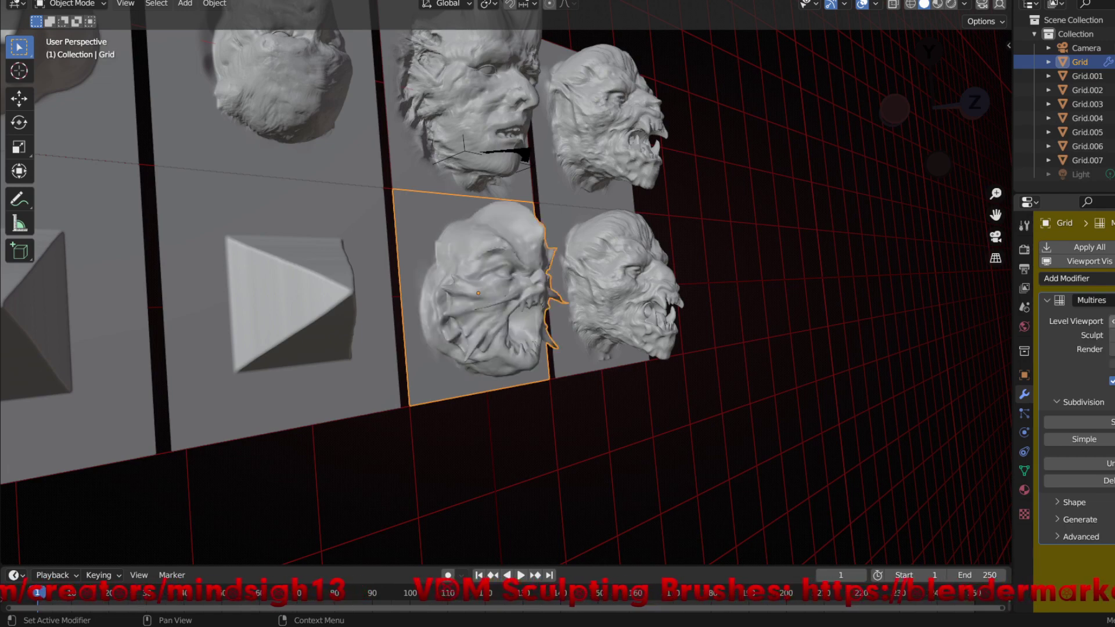
{"action": "left_click", "coordinate": [1113, 321]}
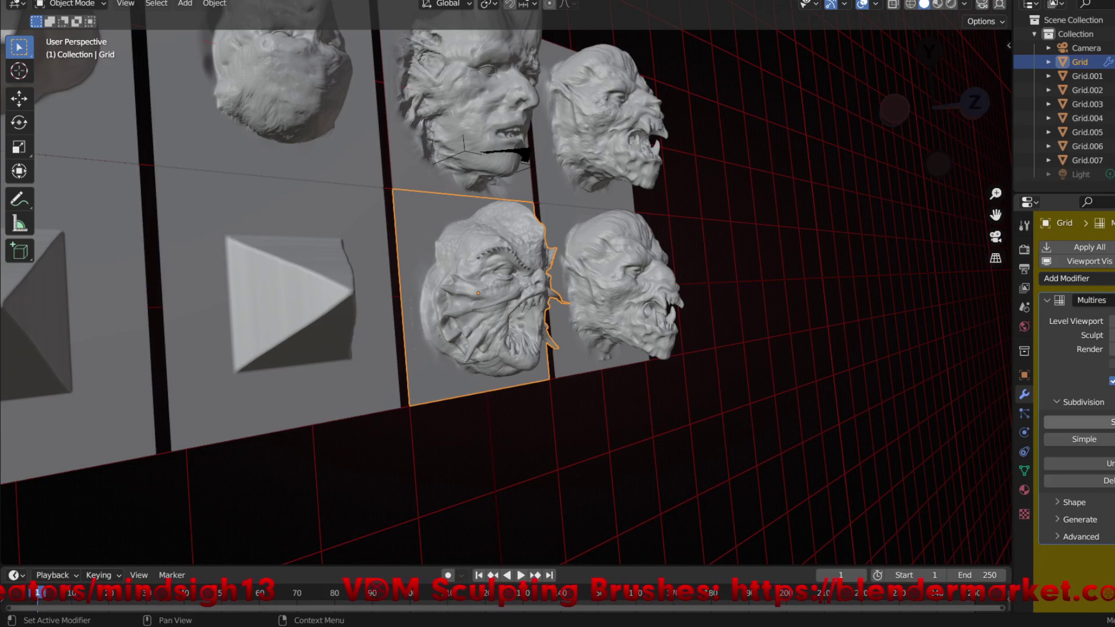
- Set viewport lighting to MatCap, trying the pink one before settling on red
{"action": "left_click", "coordinate": [964, 4]}
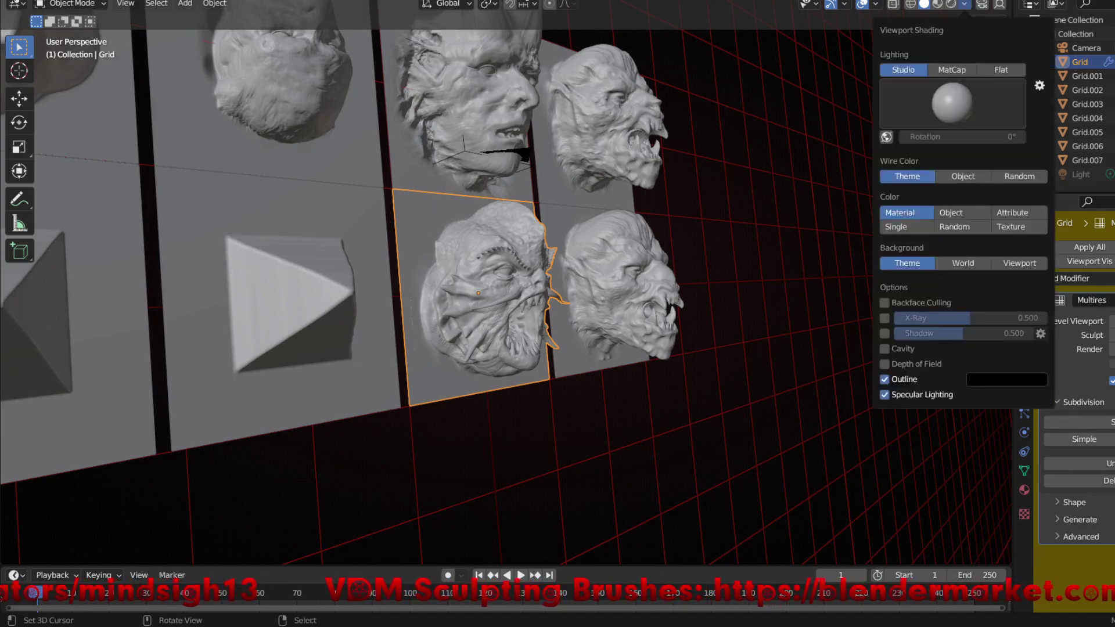
{"action": "left_click", "coordinate": [952, 70]}
{"action": "left_click", "coordinate": [953, 103]}
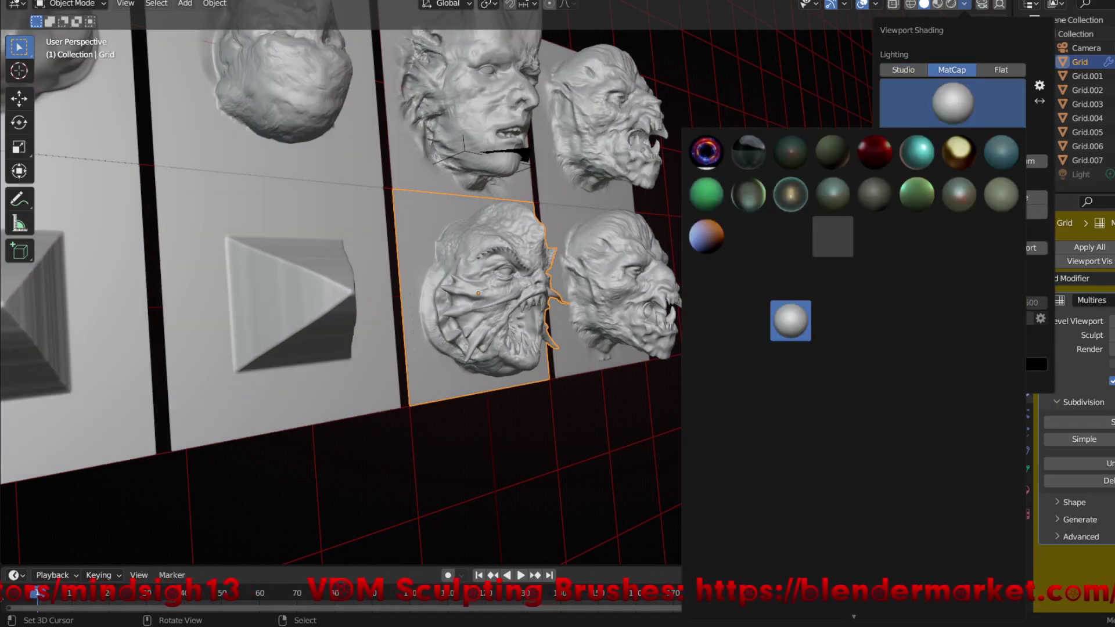
{"action": "left_click", "coordinate": [833, 237]}
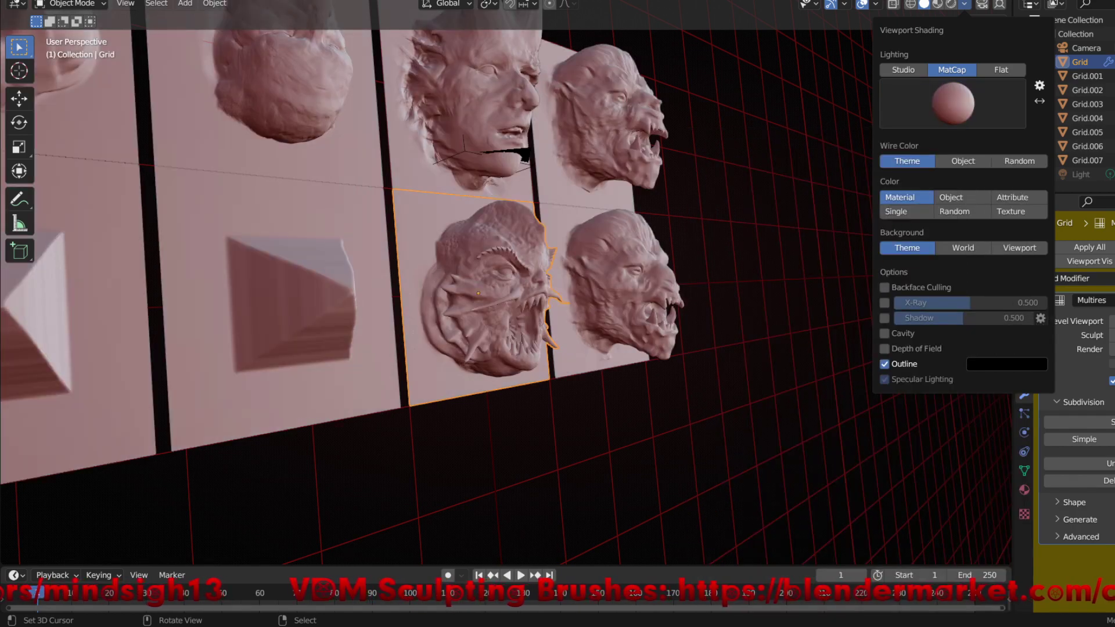
{"action": "left_click", "coordinate": [953, 102]}
{"action": "left_click", "coordinate": [875, 278]}
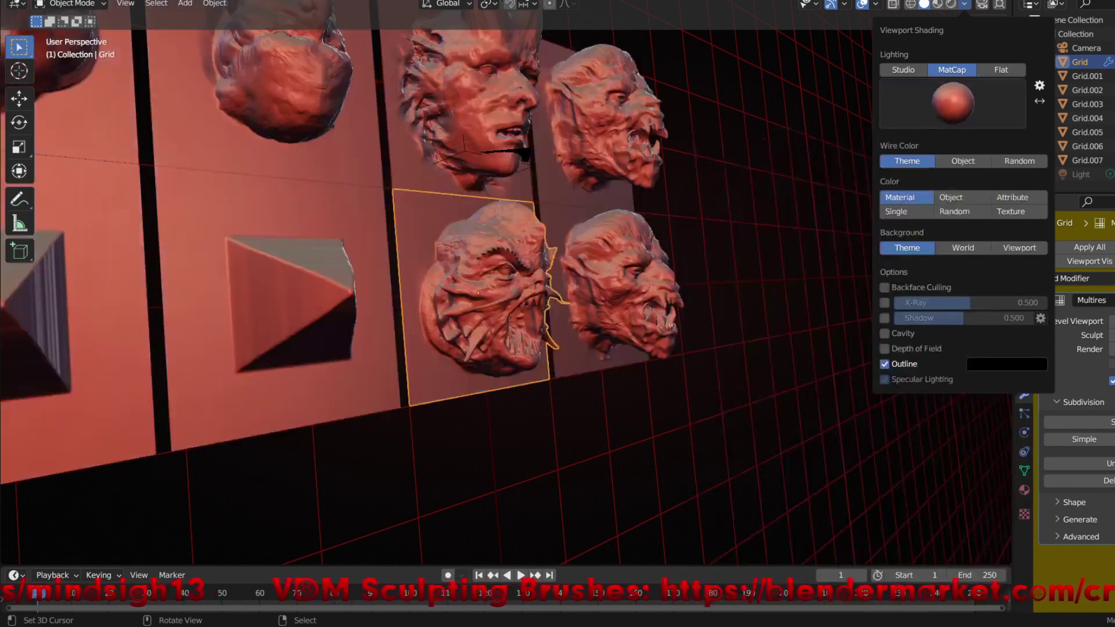
- Orbit around the tiles and close in on the fish tile
{"action": "middle_click_drag", "start_coordinate": [523, 291], "coordinate": [523, 407]}
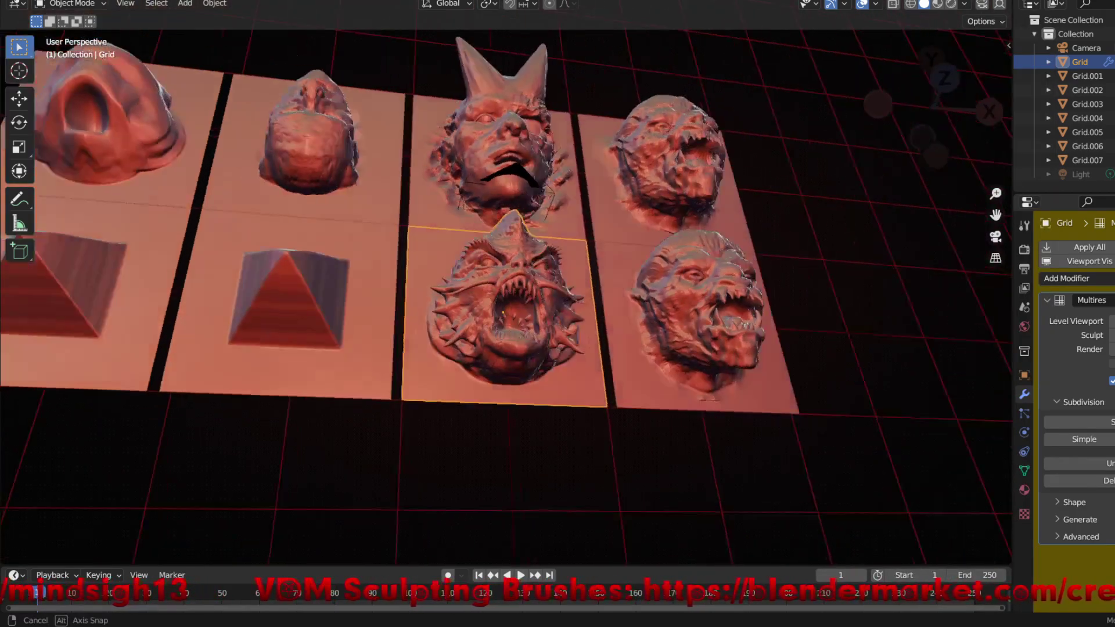
{"action": "middle_click_drag", "start_coordinate": [522, 349], "coordinate": [897, 152]}
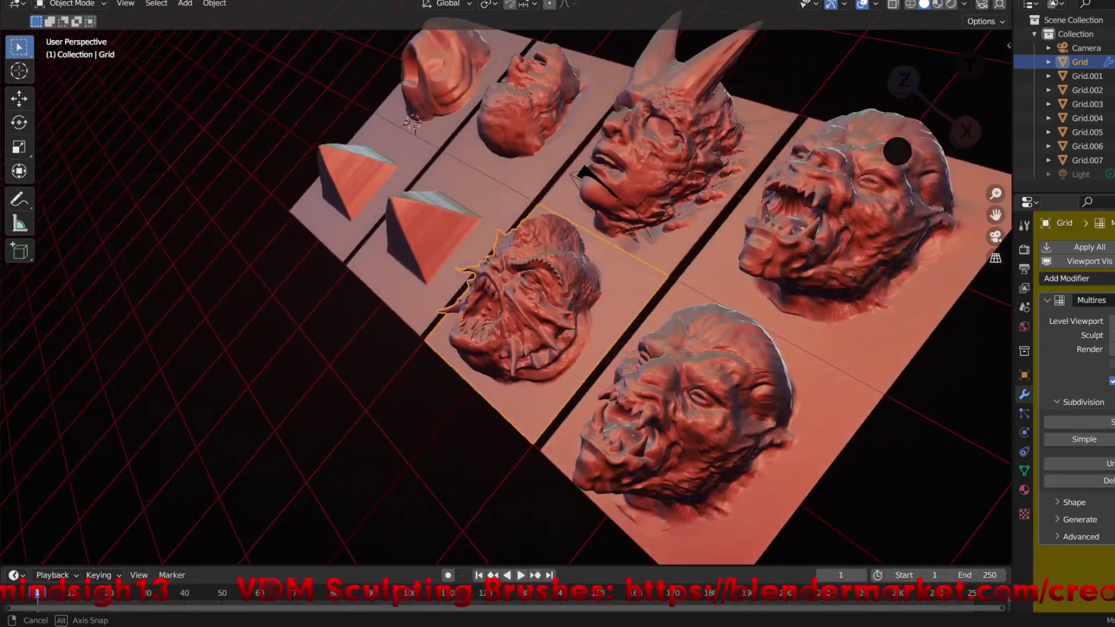
{"action": "mouse_move", "coordinate": [897, 151]}
{"action": "middle_mouse_down"}
{"action": "mouse_move", "coordinate": [896, 97]}
{"action": "mouse_move", "coordinate": [813, 116]}
{"action": "middle_mouse_up"}
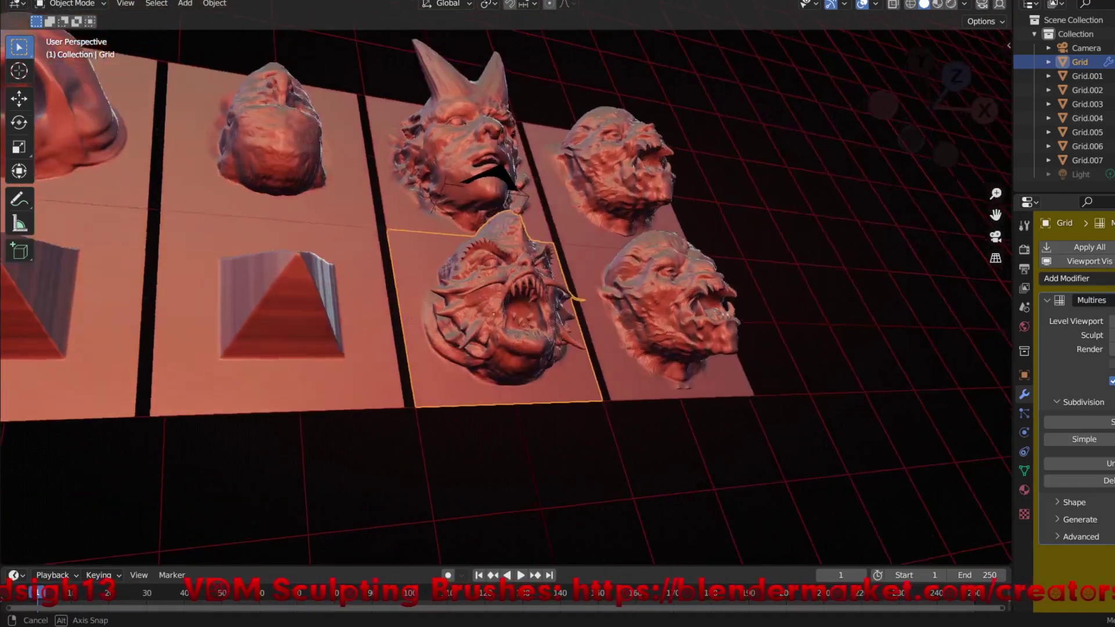
{"action": "middle_click_drag", "start_coordinate": [813, 116], "coordinate": [801, 134]}
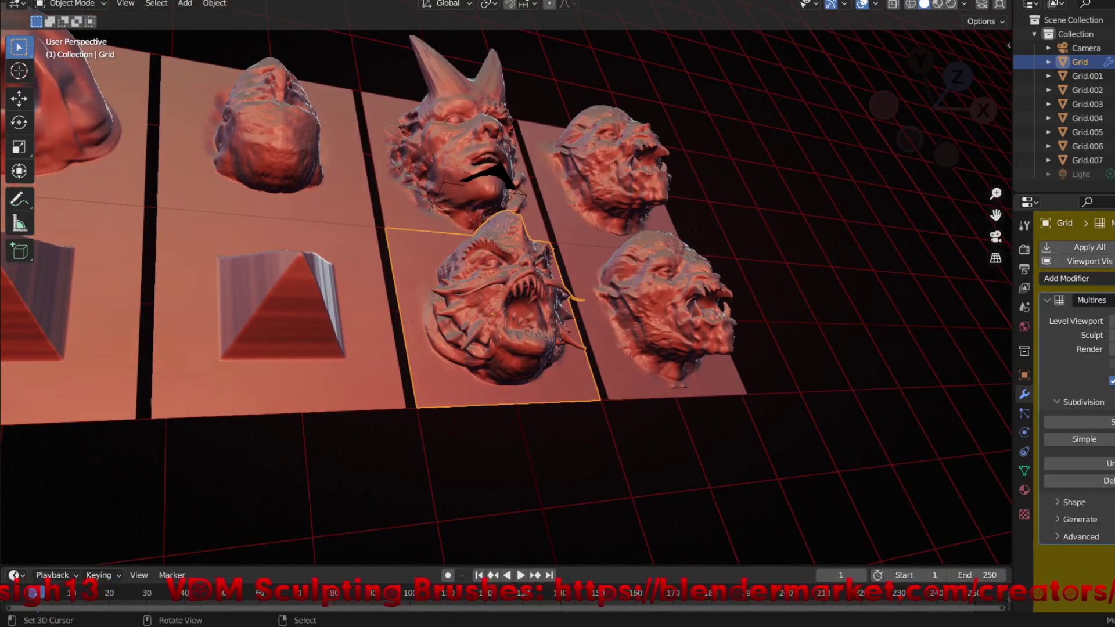
{"action": "middle_click_drag", "start_coordinate": [802, 133], "coordinate": [755, 174]}
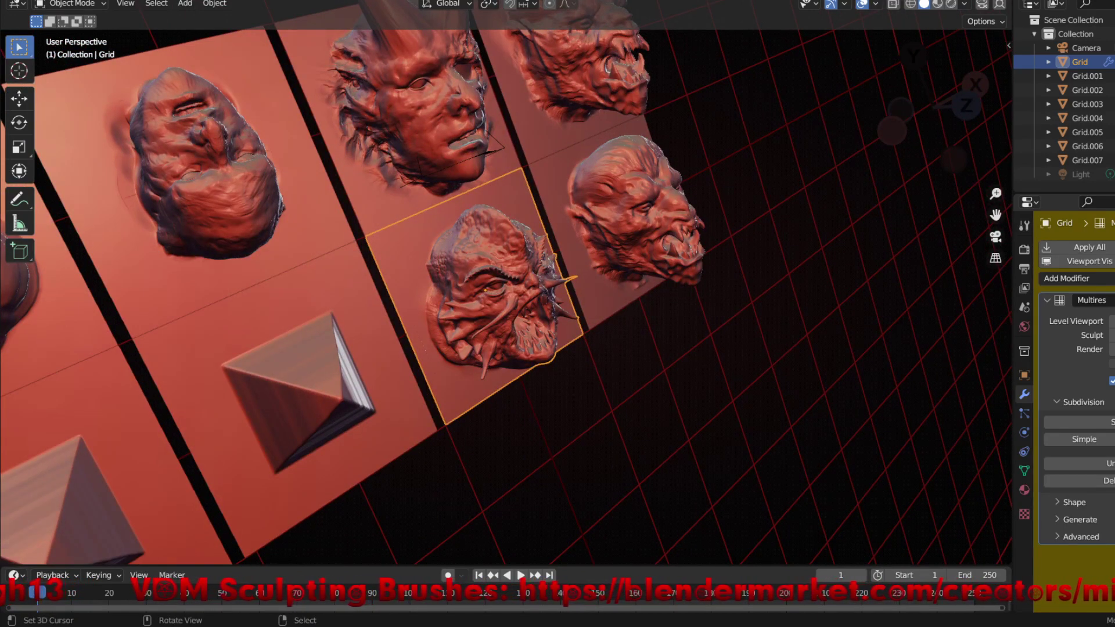
- Rename the Grid object to Fish_Grid
{"action": "left_click", "coordinate": [1025, 374]}
{"action": "double_click", "coordinate": [1073, 247]}
{"action": "type", "text": "Fish"}
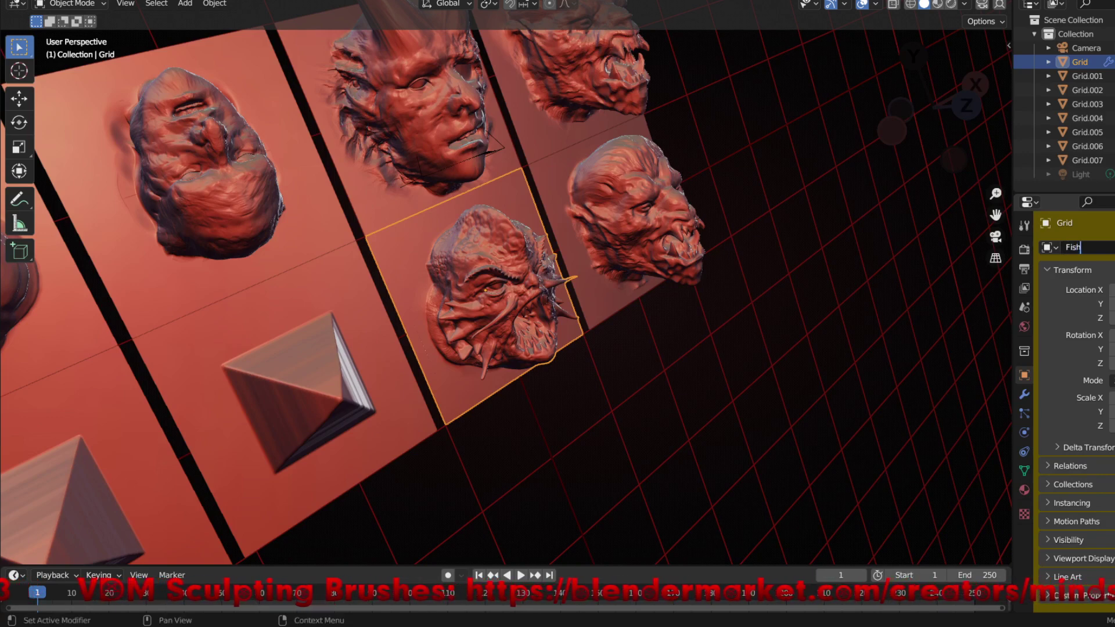
{"action": "type", "text": "_Grid"}
{"action": "key", "text": "Return"}
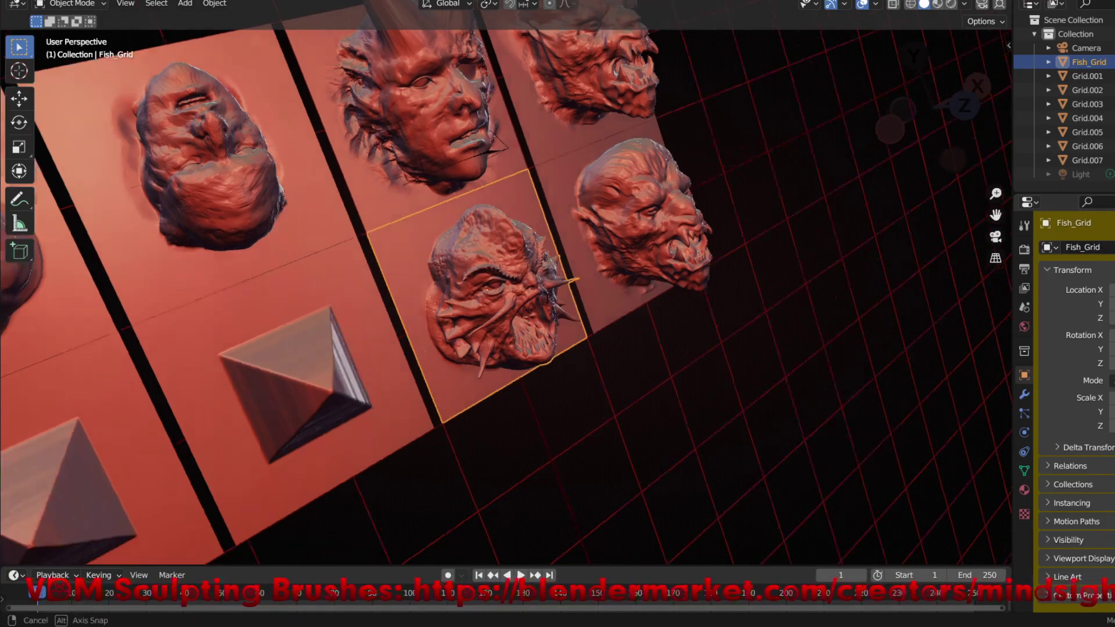
- Save brushjam1.blend and start a new General file
{"action": "middle_click_drag", "start_coordinate": [233, 293], "coordinate": [3, 294]}
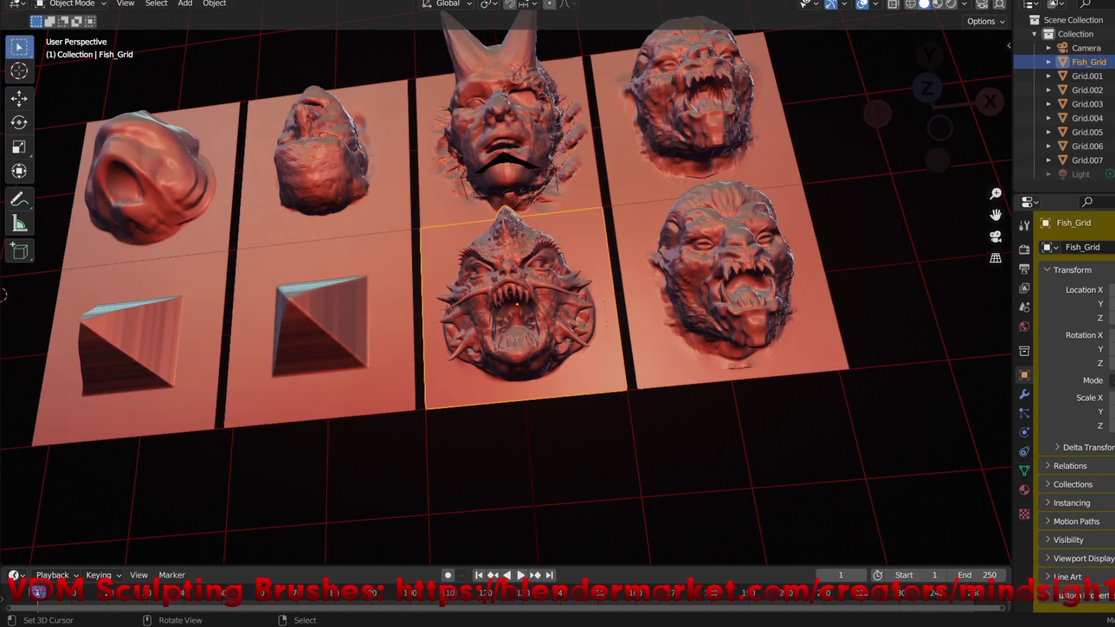
{"action": "key", "text": "F4"}
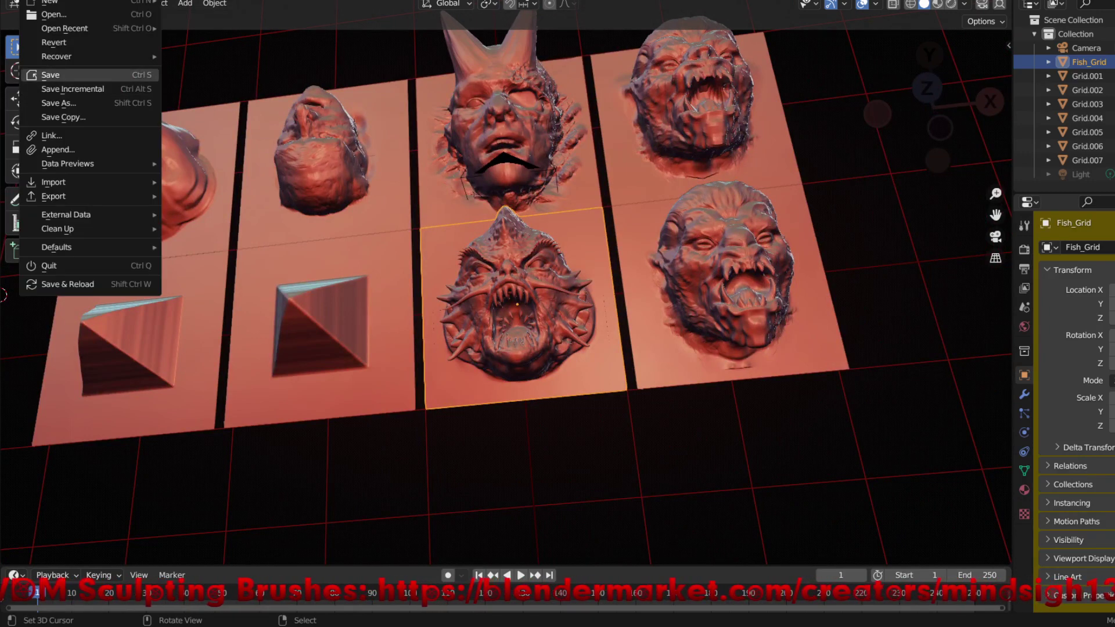
{"action": "key", "text": "Return"}
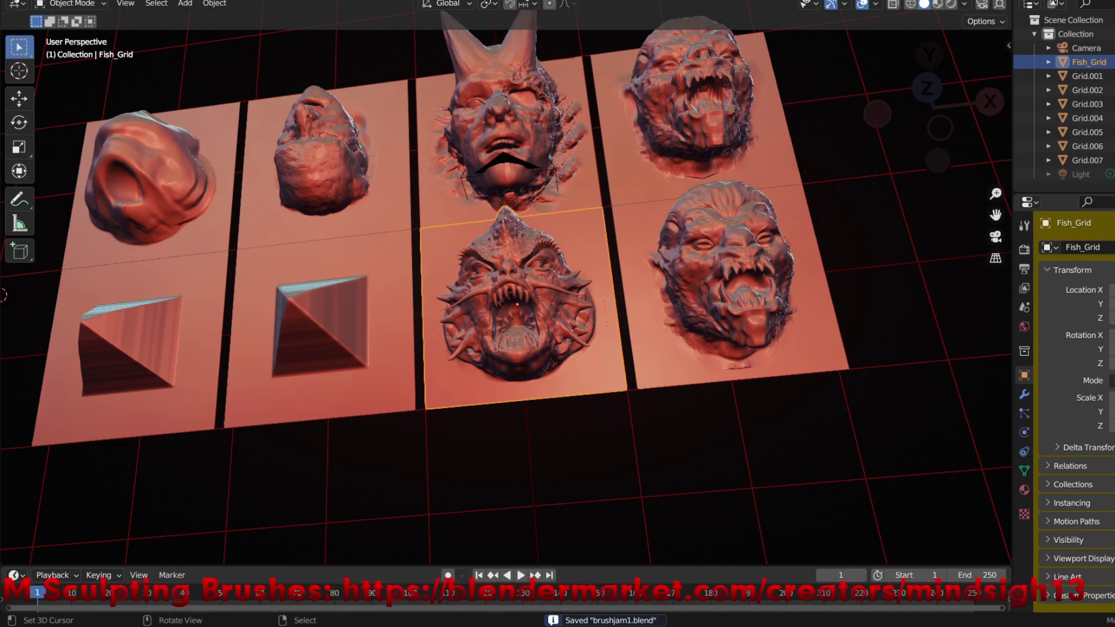
{"action": "key", "text": "F4"}
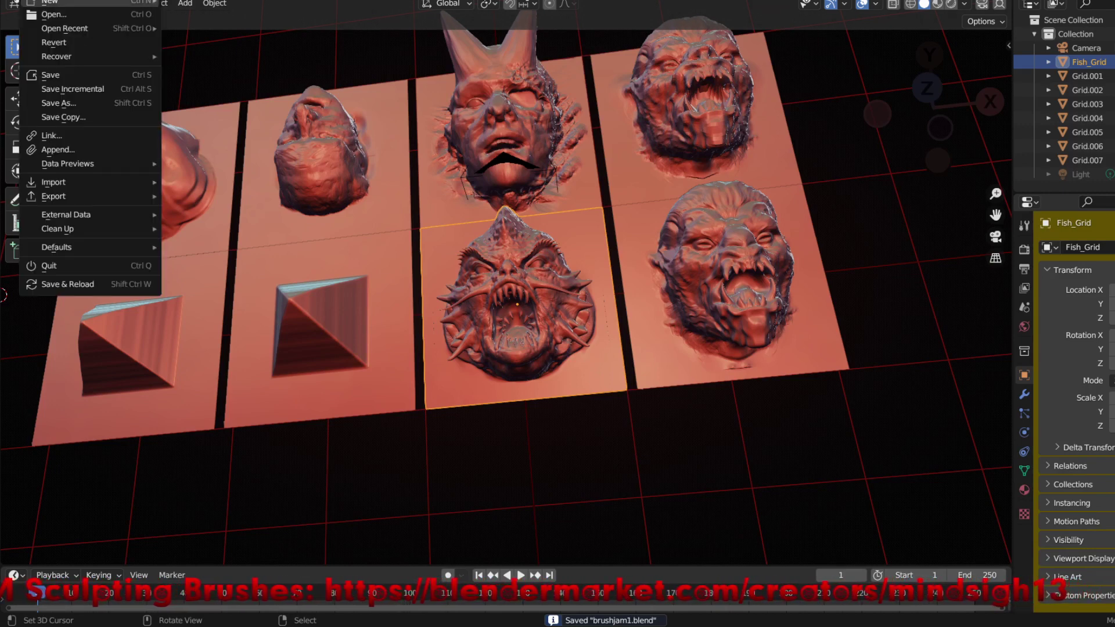
{"action": "key", "text": "Down"}
{"action": "key", "text": "Down"}
{"action": "key", "text": "Down"}
{"action": "key", "text": "Down"}
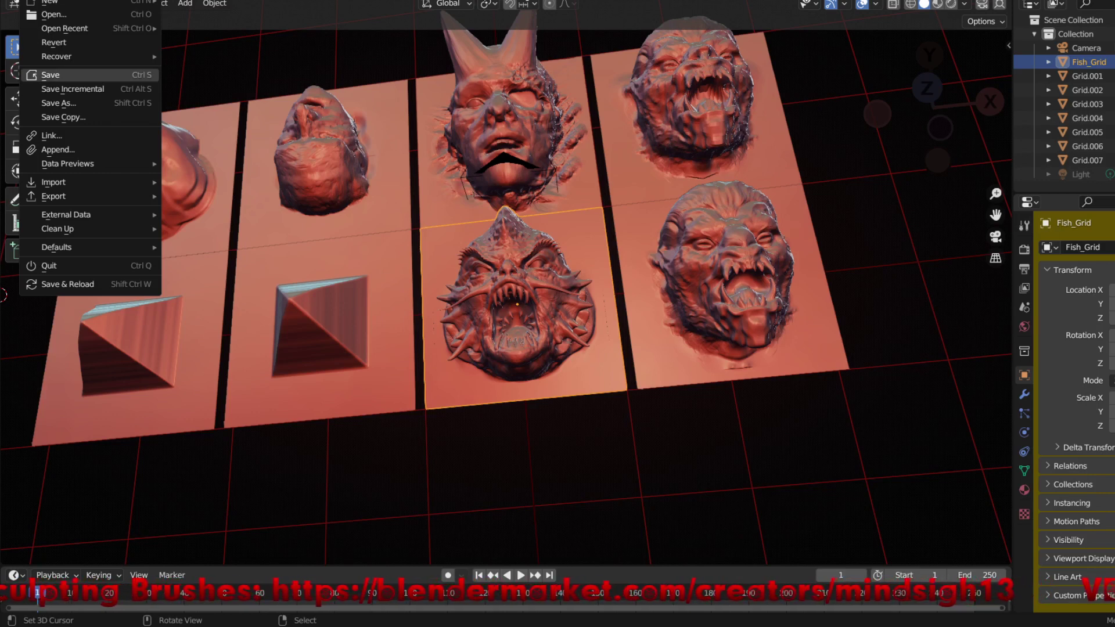
{"action": "key", "text": "Return"}
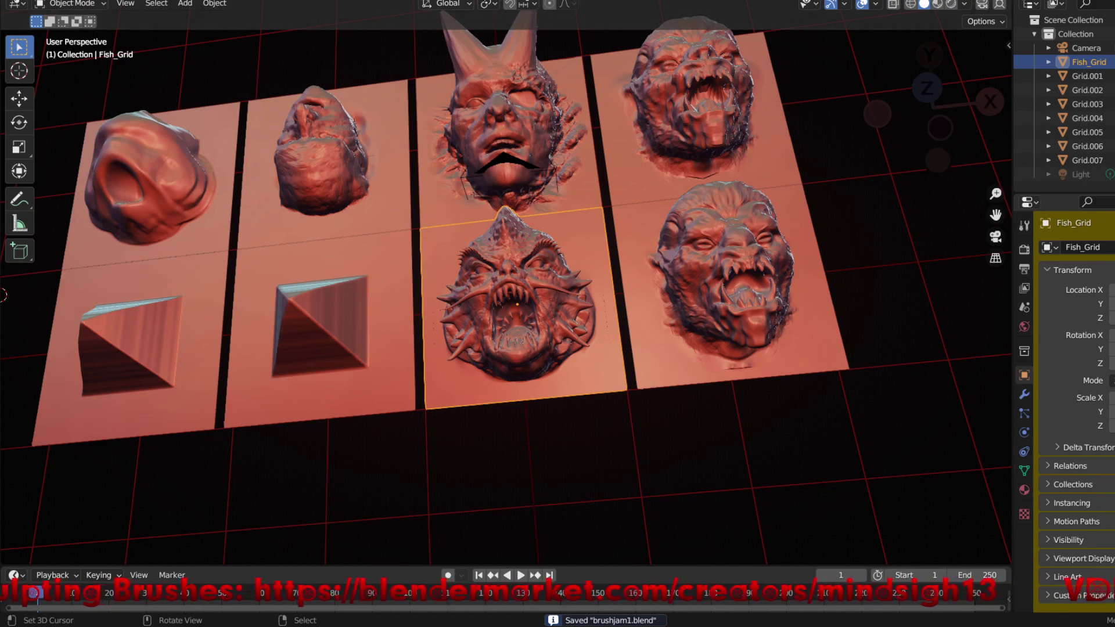
{"action": "key", "text": "F4"}
{"action": "key", "text": "Return"}
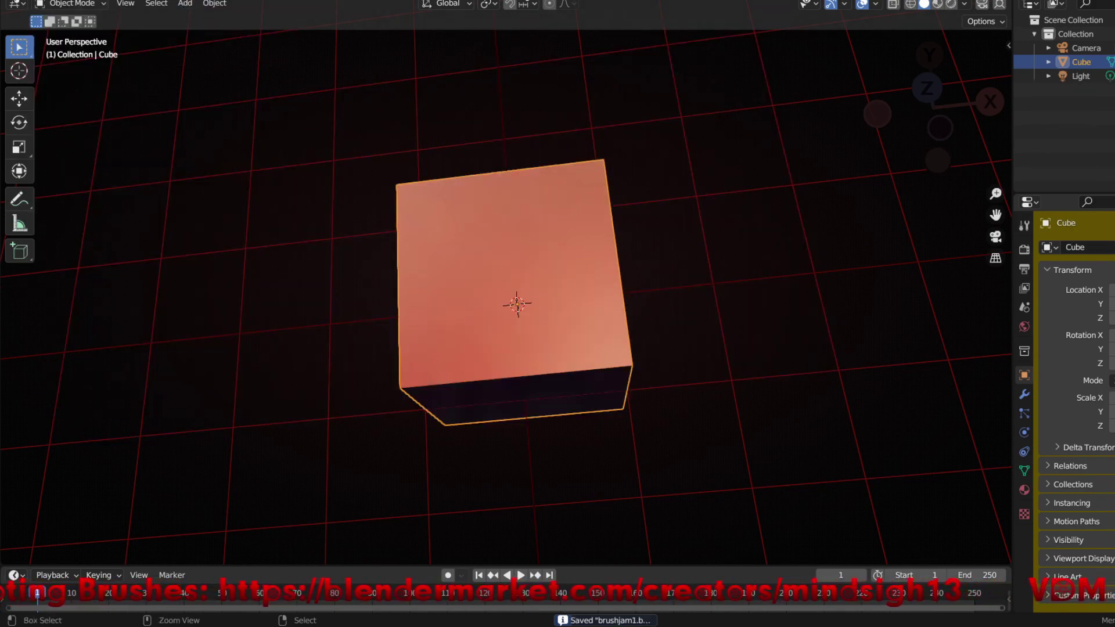
- Delete the default camera, light and cube from the scene
{"action": "scroll", "coordinate": [505, 296], "scroll_direction": "down", "scroll_amount": 5}
{"action": "mouse_move", "coordinate": [505, 297]}
{"action": "middle_mouse_down"}
{"action": "mouse_move", "coordinate": [546, 273]}
{"action": "mouse_move", "coordinate": [500, 349]}
{"action": "middle_mouse_up"}
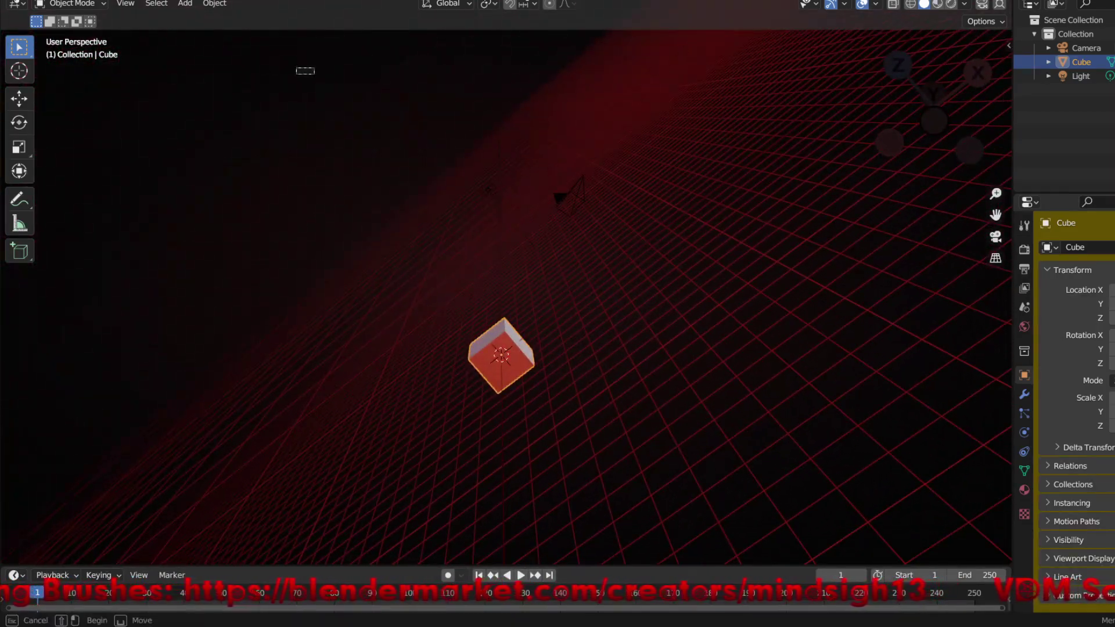
{"action": "left_click_drag", "start_coordinate": [294, 66], "coordinate": [740, 511]}
{"action": "key", "text": "Delete"}
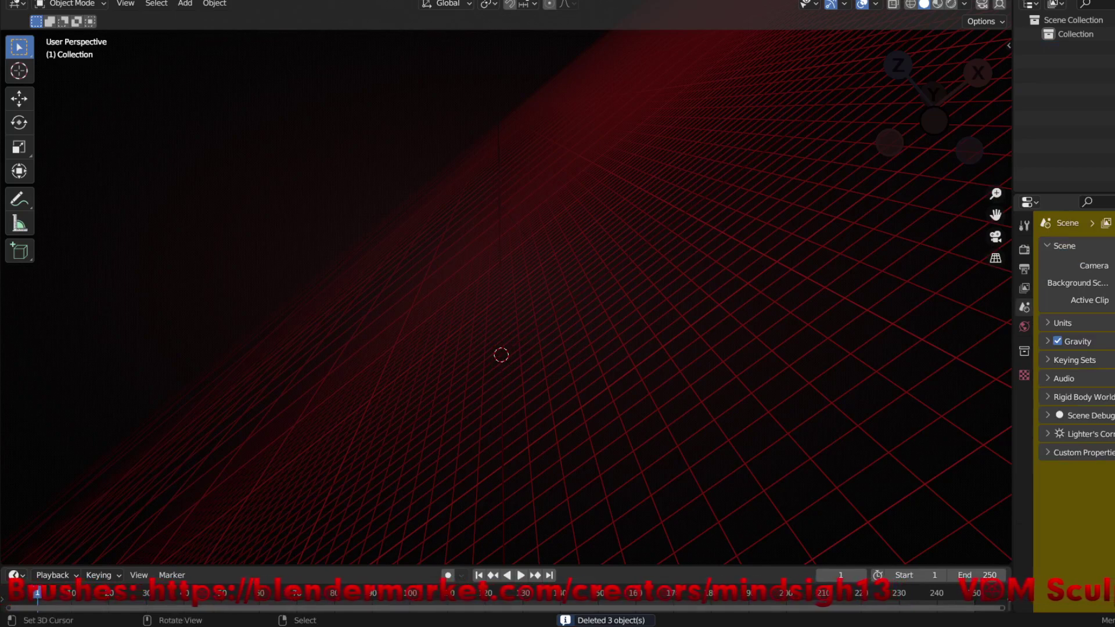
- Append the Fish_Grid relief, select it and frame it in the viewport
{"action": "key", "text": "F4"}
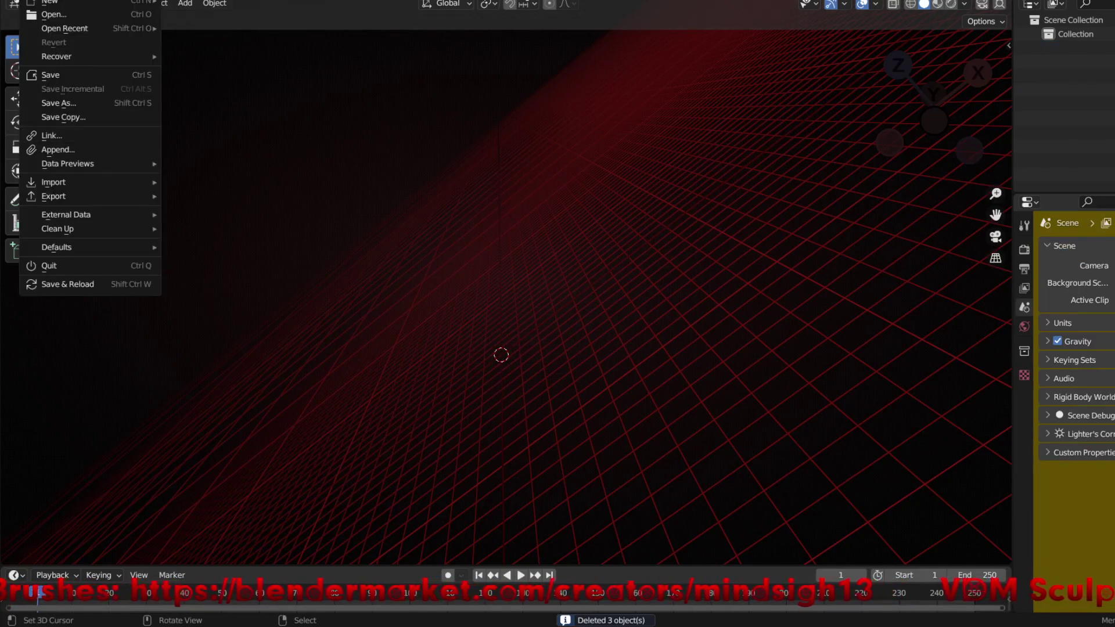
{"action": "key", "text": "Escape"}
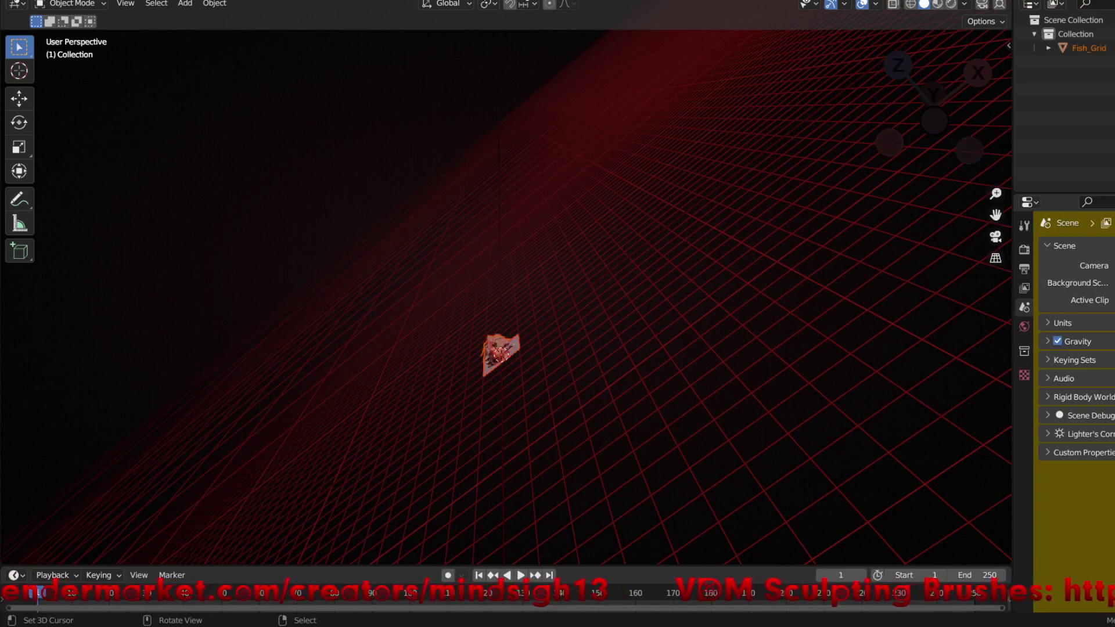
{"action": "key", "text": "KP_7"}
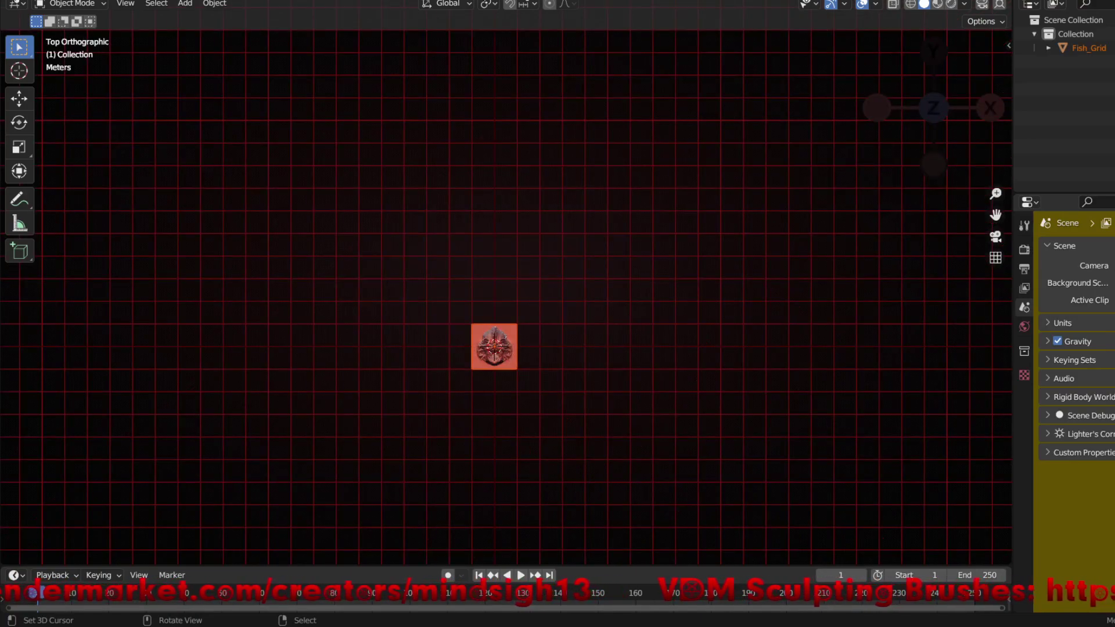
{"action": "middle_click_drag", "start_coordinate": [494, 365], "coordinate": [495, 273], "text": "ctrl"}
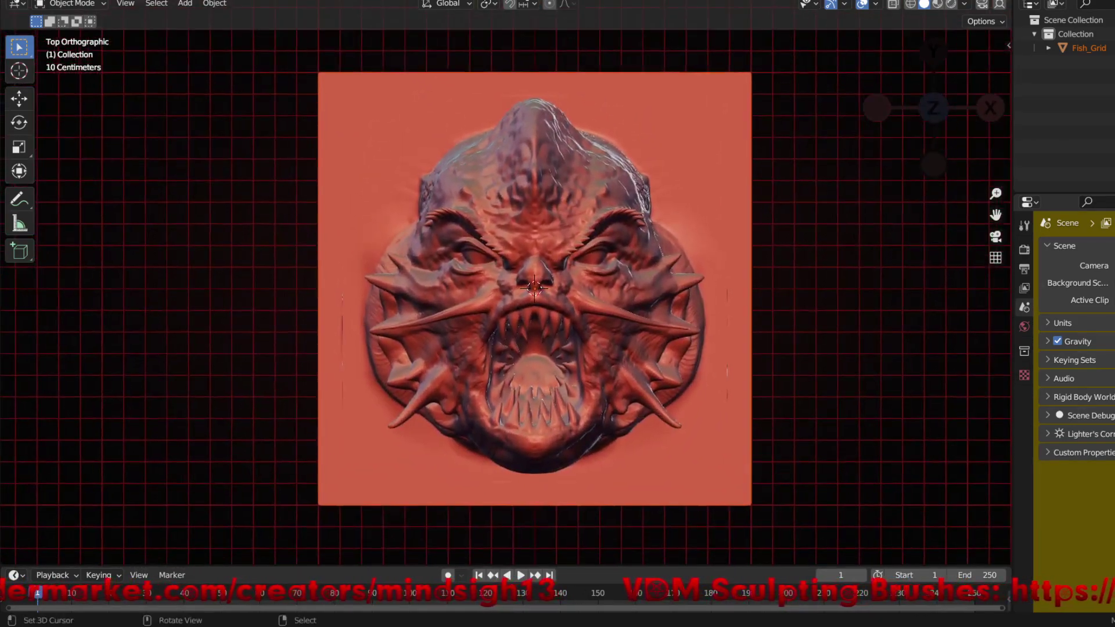
{"action": "mouse_move", "coordinate": [495, 273]}
{"action": "middle_mouse_down"}
{"action": "mouse_move", "coordinate": [581, 233]}
{"action": "mouse_move", "coordinate": [566, 183]}
{"action": "middle_mouse_up"}
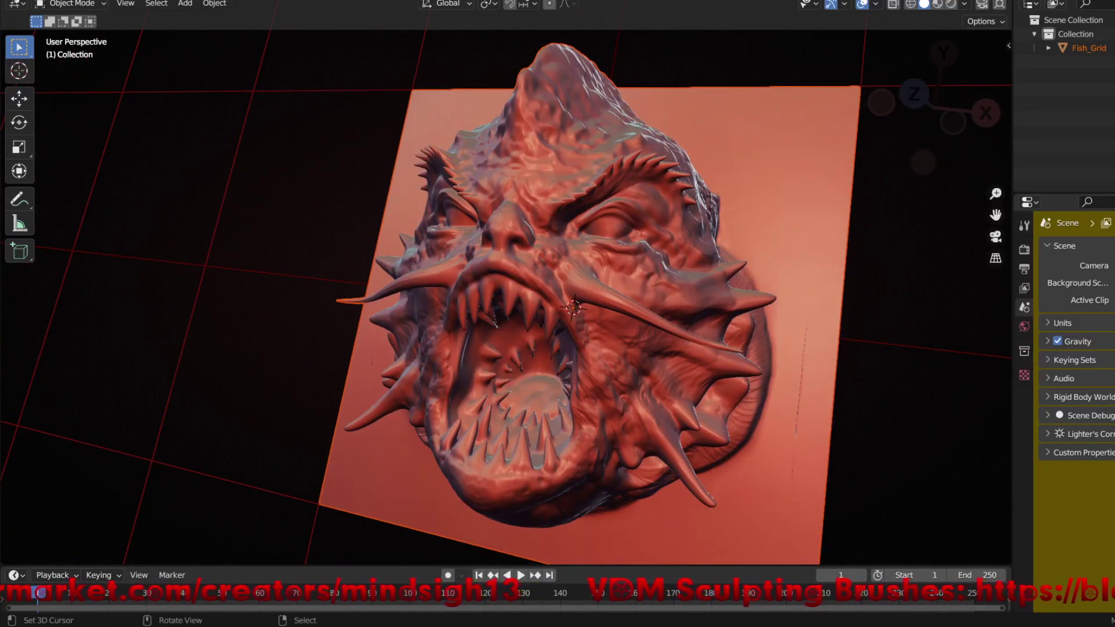
{"action": "left_click", "coordinate": [574, 307]}
{"action": "left_click", "coordinate": [1024, 394]}
{"action": "mouse_move", "coordinate": [523, 290]}
{"action": "middle_mouse_down"}
{"action": "mouse_move", "coordinate": [708, 274]}
{"action": "mouse_move", "coordinate": [662, 247]}
{"action": "mouse_move", "coordinate": [569, 276]}
{"action": "mouse_move", "coordinate": [540, 233]}
{"action": "middle_mouse_up"}
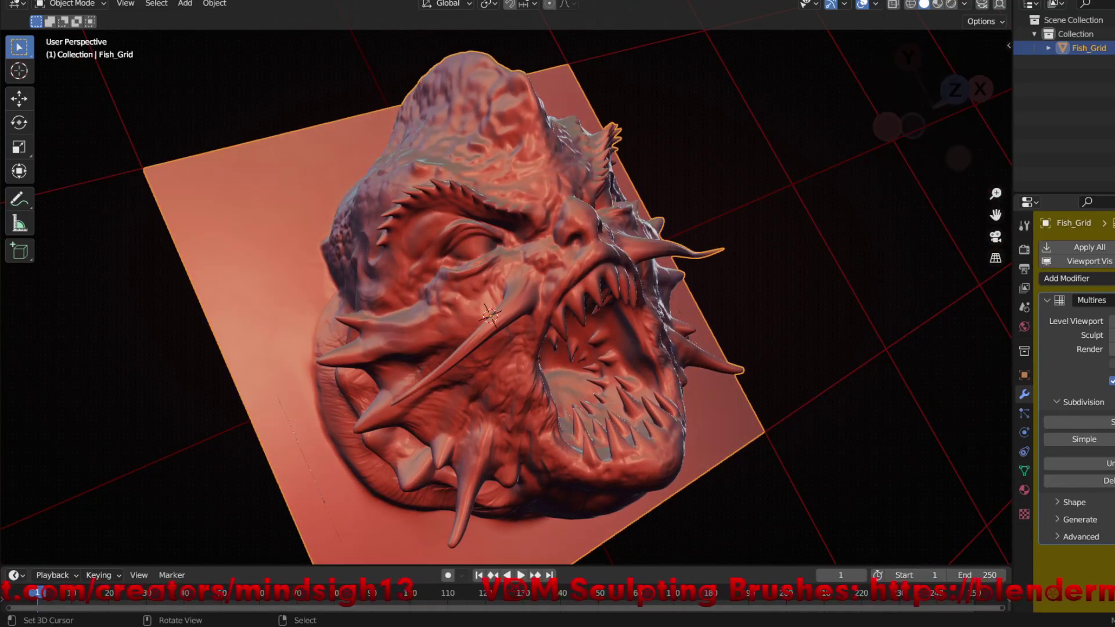
- Enable Cavity and Backface Culling shading and show the VDM Brush Baker sidebar settings
{"action": "left_click", "coordinate": [964, 5]}
{"action": "left_click", "coordinate": [885, 334]}
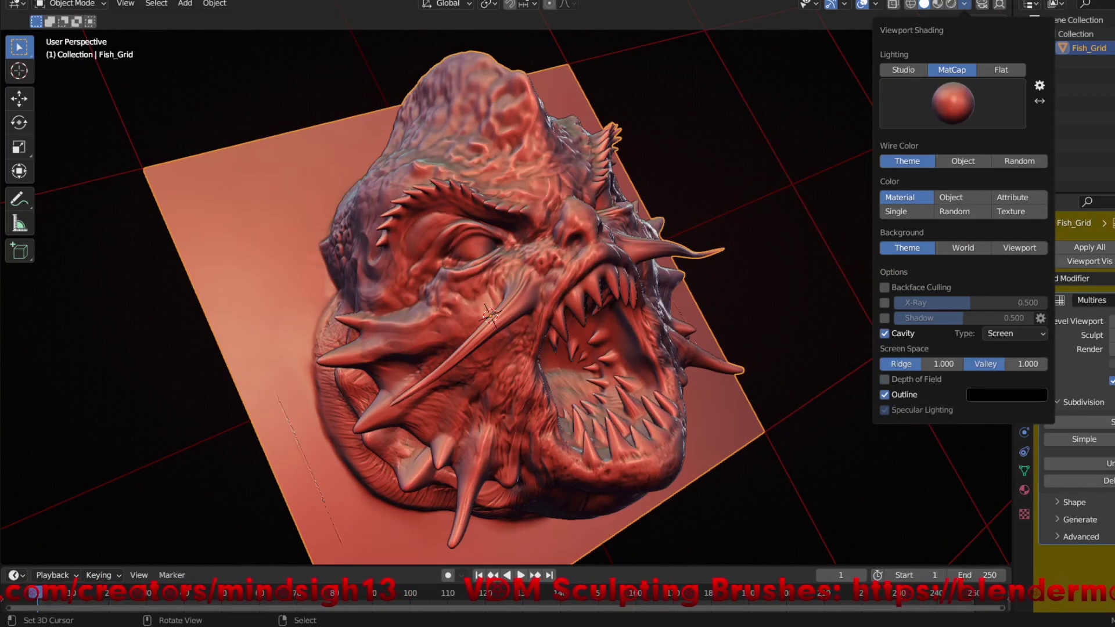
{"action": "left_click", "coordinate": [884, 288]}
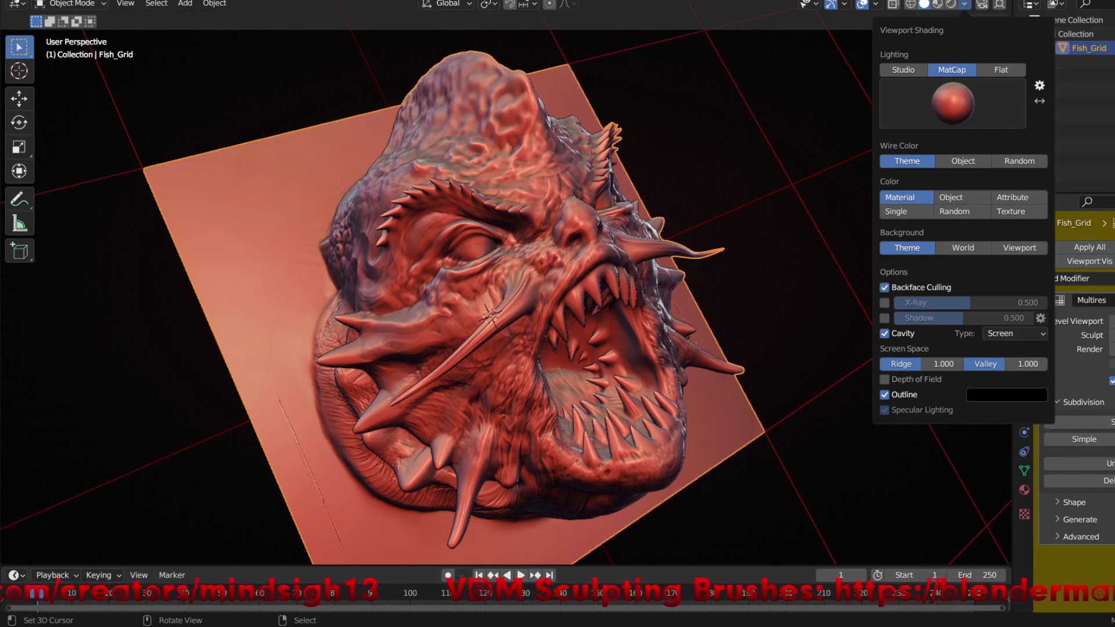
{"action": "middle_click_drag", "start_coordinate": [505, 314], "coordinate": [575, 256]}
{"action": "key", "text": "n"}
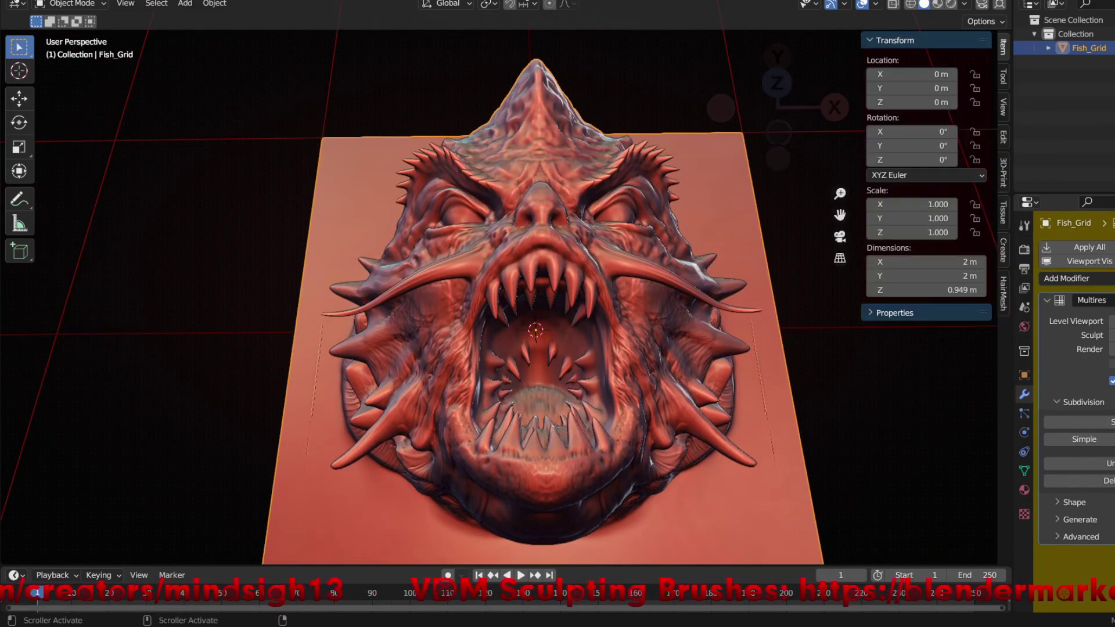
{"action": "left_click", "coordinate": [1004, 76]}
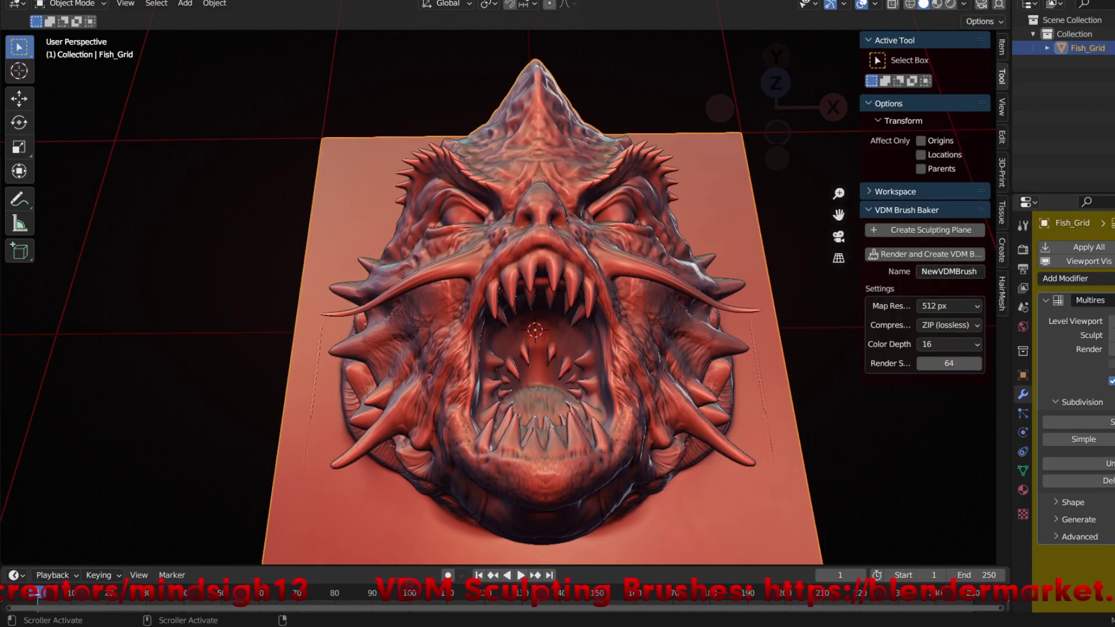
- Name the VDM brush Fishman, with 1024 px map resolution and colour depth 32
{"action": "left_click", "coordinate": [950, 271]}
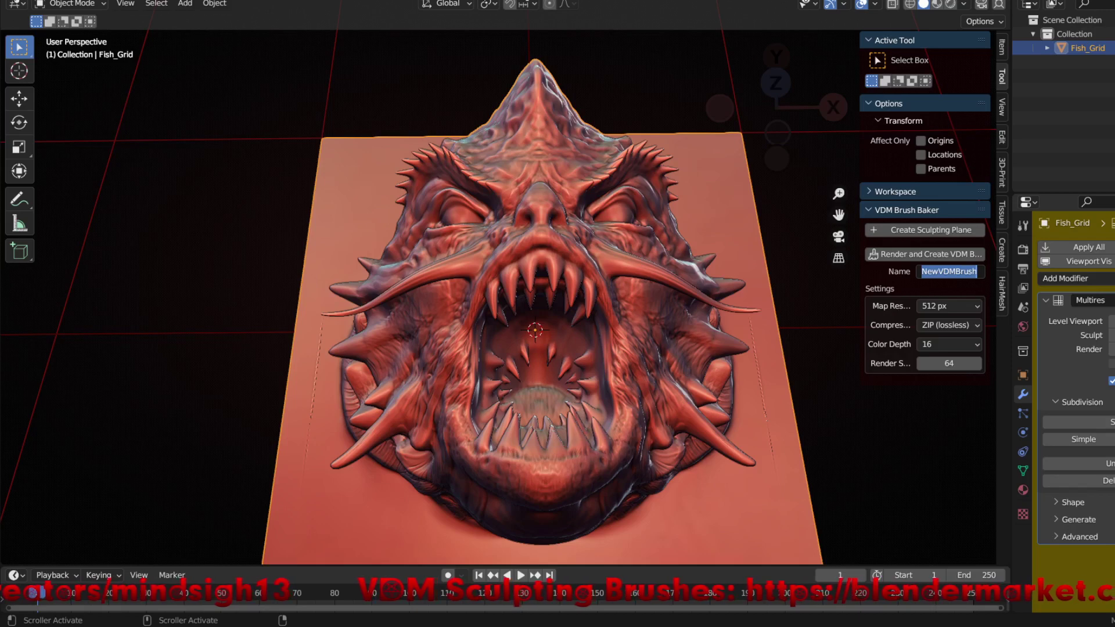
{"action": "type", "text": "Fishman"}
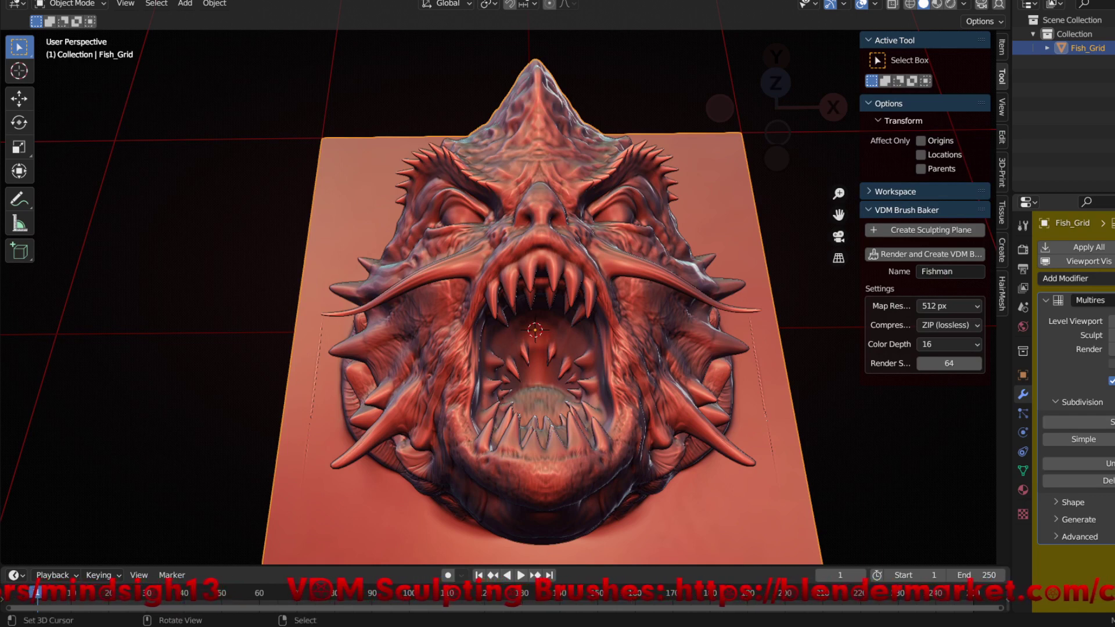
{"action": "left_click", "coordinate": [947, 306]}
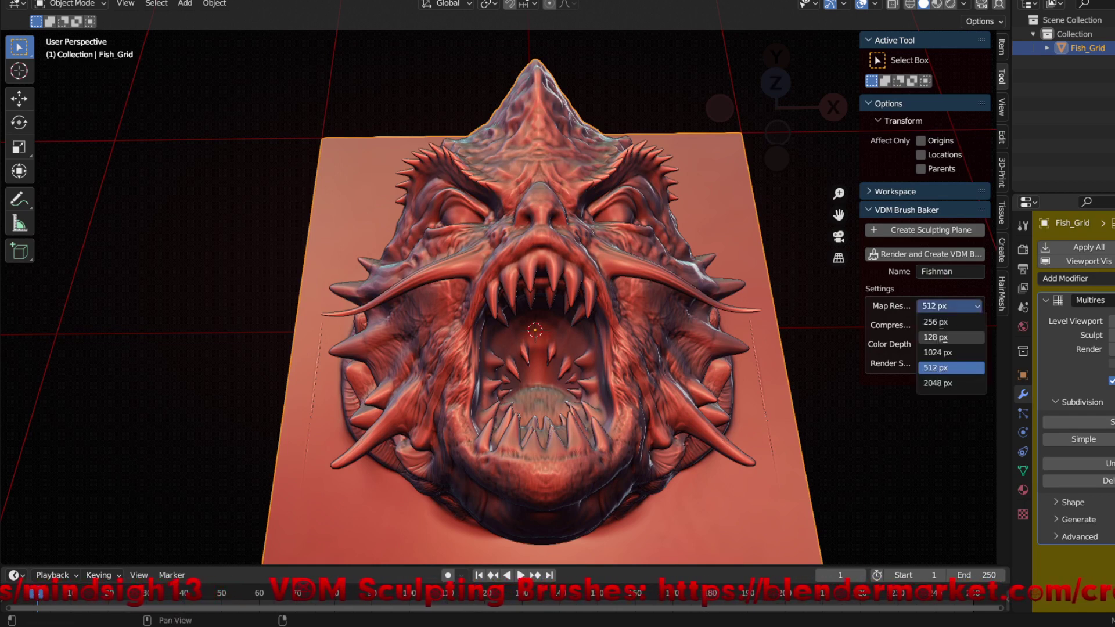
{"action": "left_click", "coordinate": [937, 352]}
{"action": "left_click", "coordinate": [946, 306]}
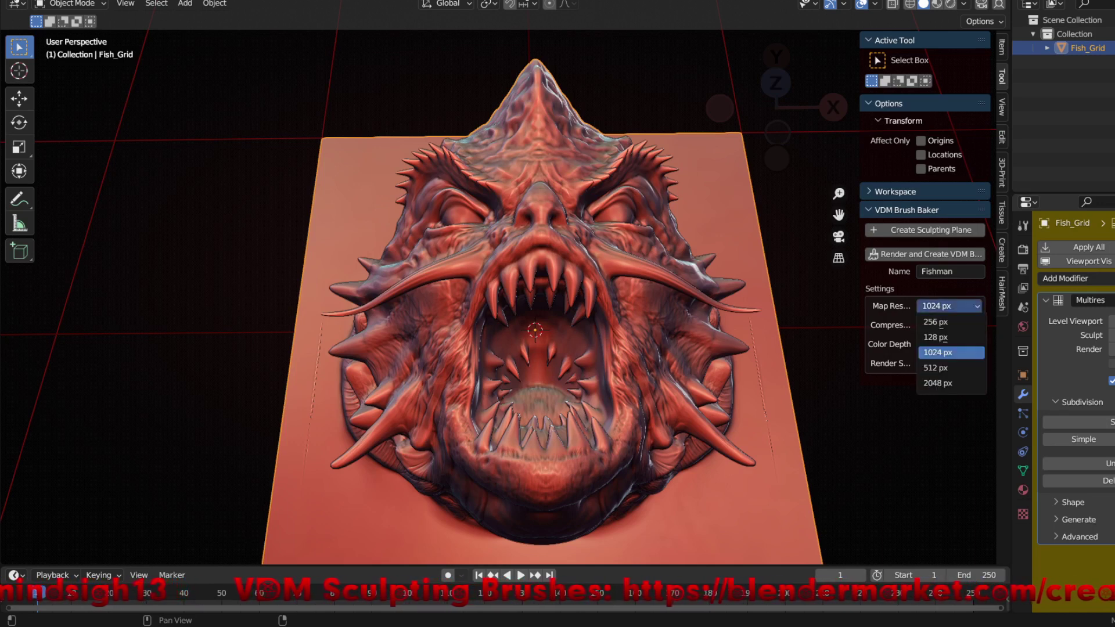
{"action": "key", "text": "Escape"}
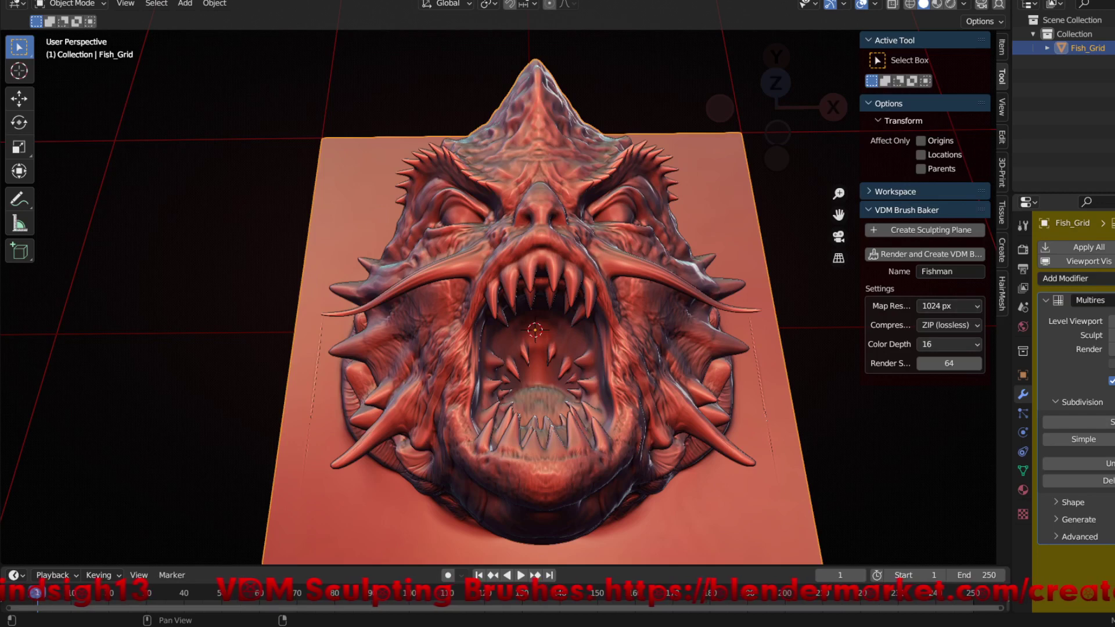
{"action": "left_click", "coordinate": [949, 344]}
{"action": "left_click", "coordinate": [947, 376]}
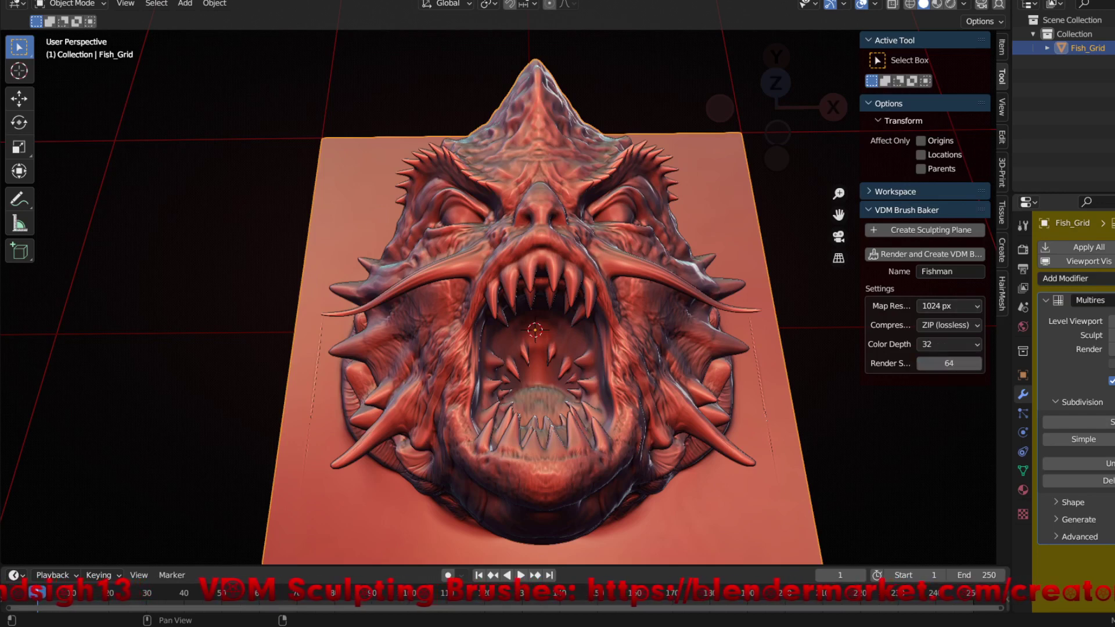
{"action": "left_click", "coordinate": [947, 324]}
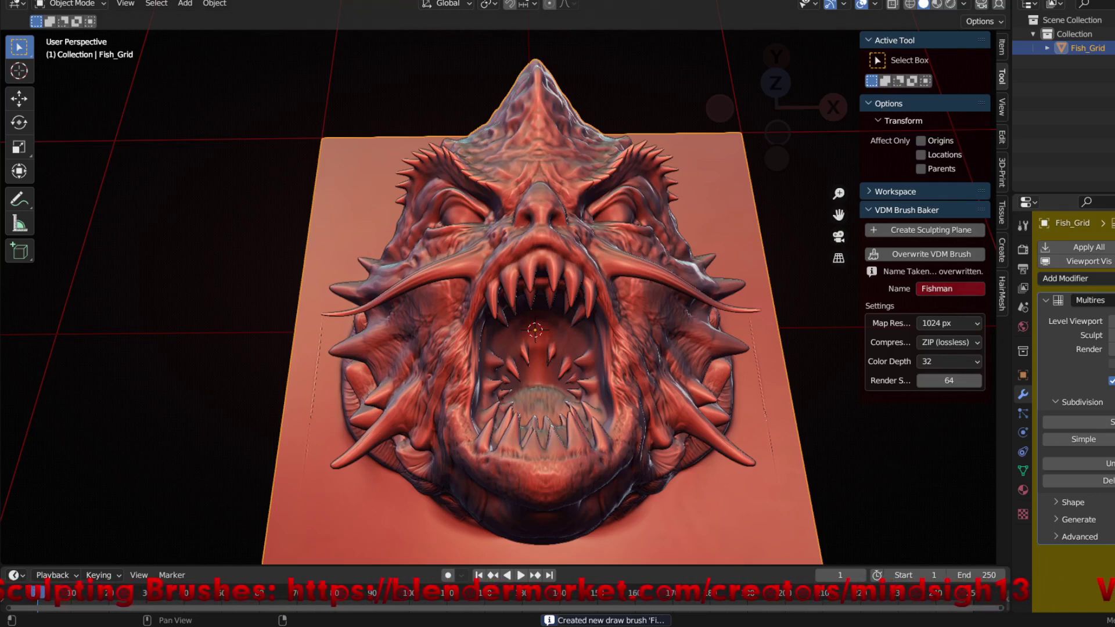
- Confirm the Fishman brush name and create a new flat sculpting plane
{"action": "left_click", "coordinate": [941, 288]}
{"action": "key", "text": "End"}
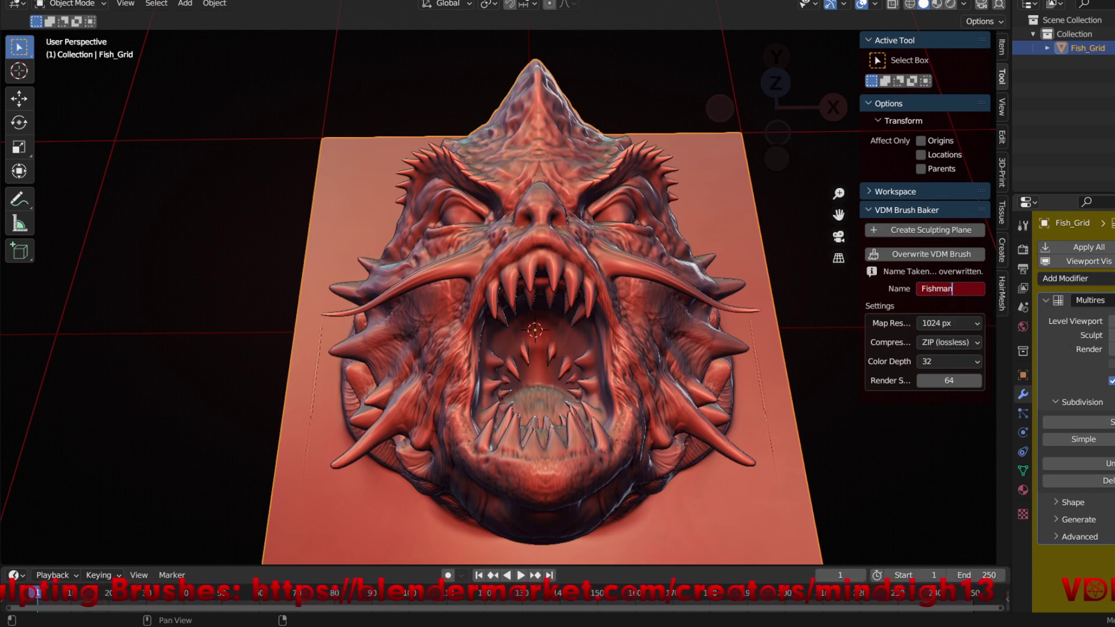
{"action": "key", "text": "Return"}
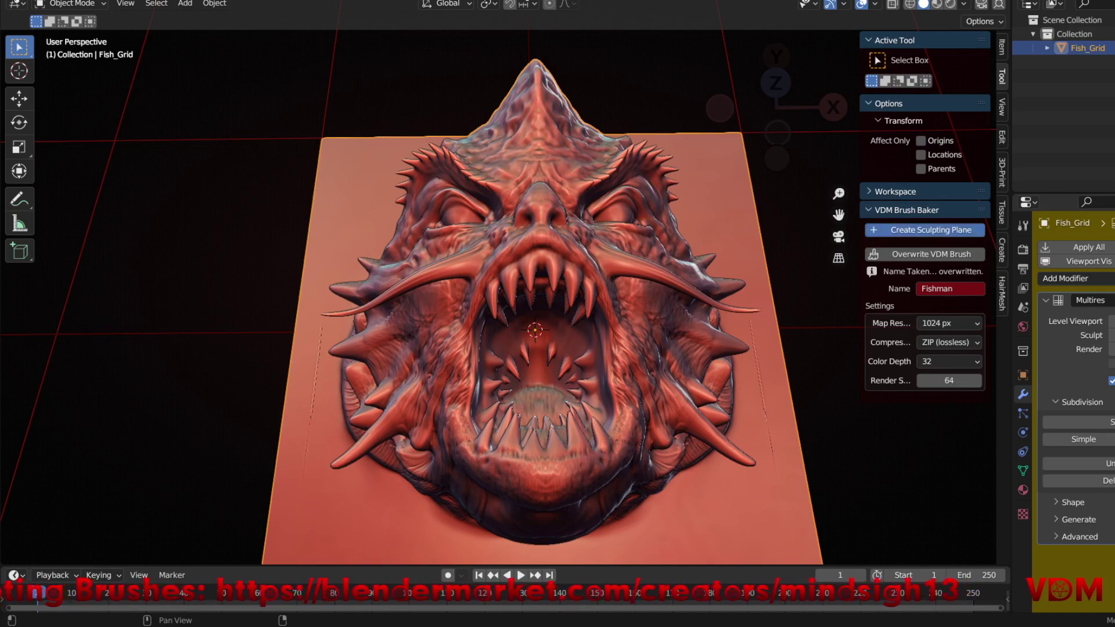
{"action": "left_click", "coordinate": [931, 230]}
{"action": "middle_click_drag", "start_coordinate": [535, 330], "coordinate": [535, 378], "text": "ctrl"}
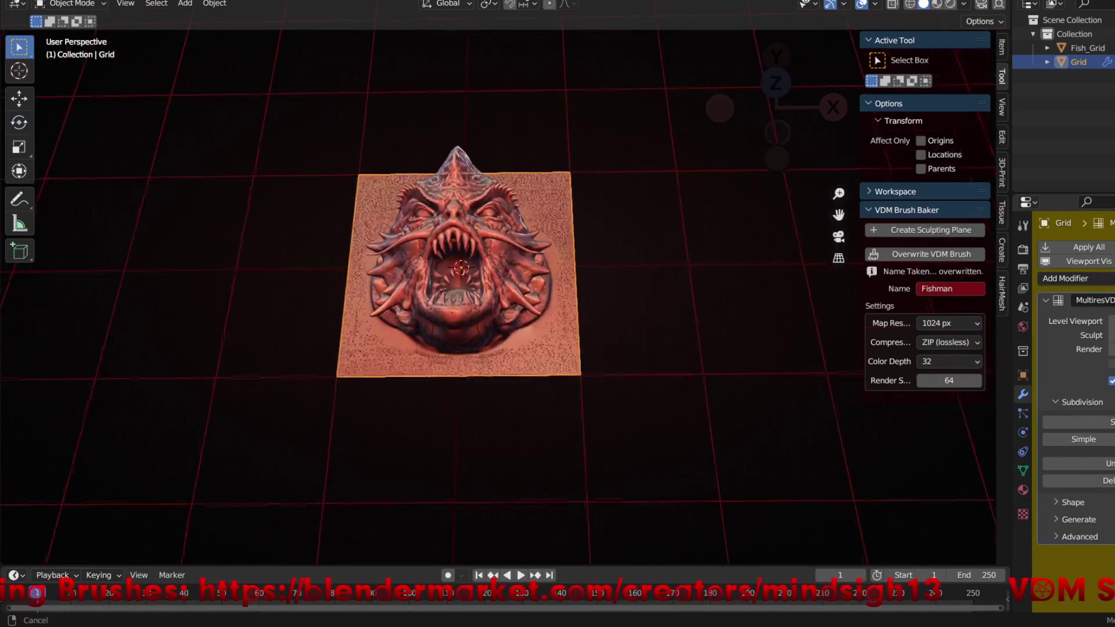
{"action": "middle_click_drag", "start_coordinate": [535, 330], "coordinate": [303, 347], "text": "shift"}
{"action": "middle_click_drag", "start_coordinate": [300, 288], "coordinate": [264, 290], "text": "shift"}
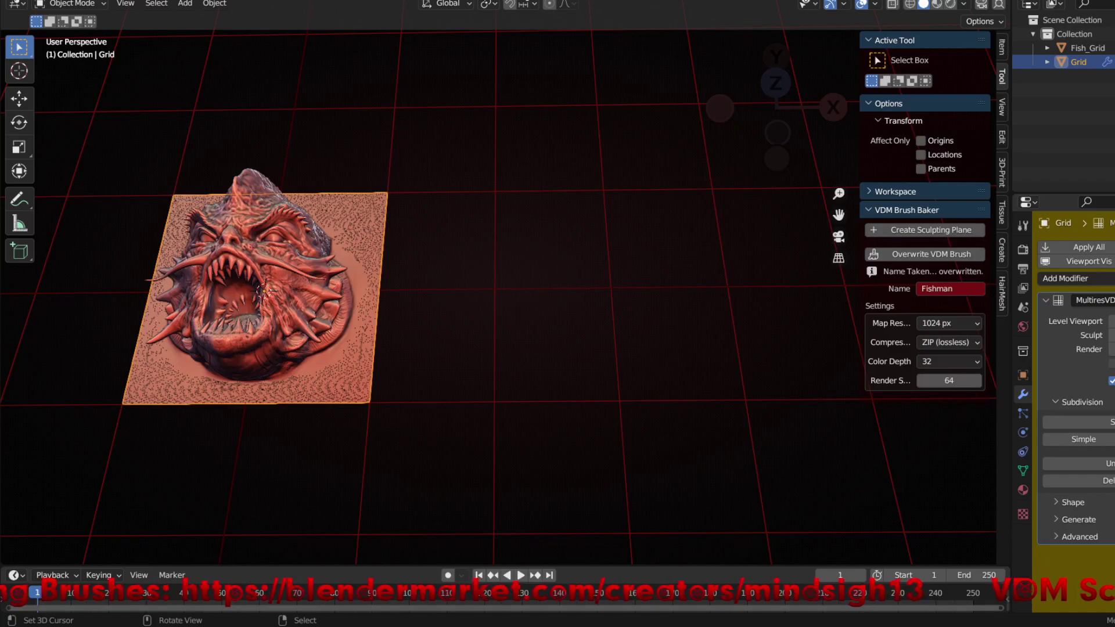
- Offset the new plane 2 m along X and switch it to Sculpt Mode
{"action": "key", "text": "shift+d"}
{"action": "key", "text": "x"}
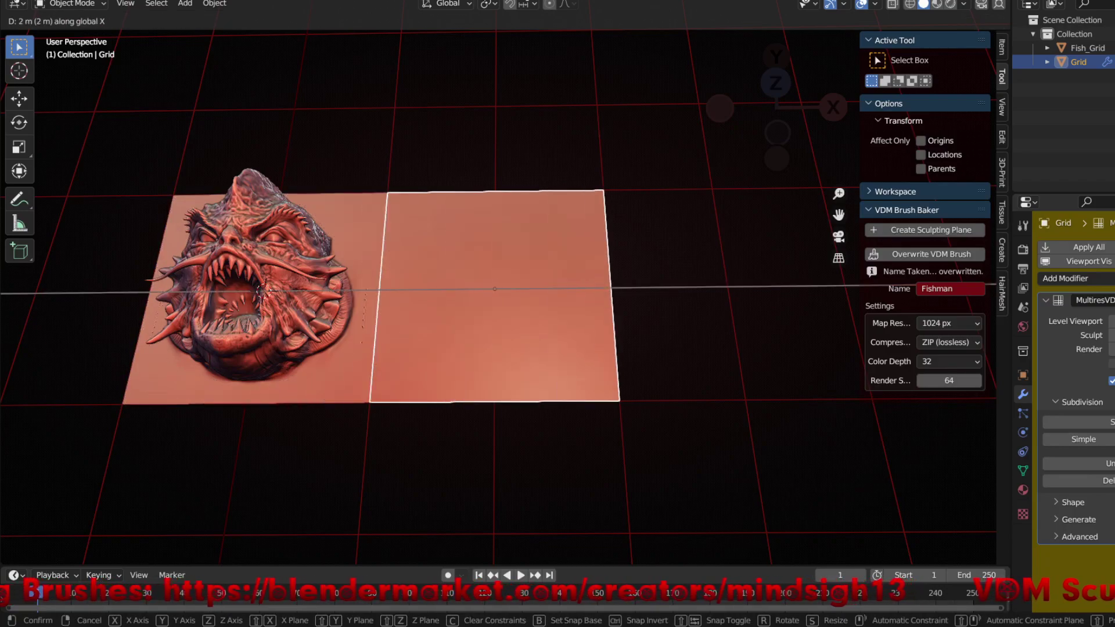
{"action": "key", "text": "Return"}
{"action": "key", "text": "ctrl+Tab"}
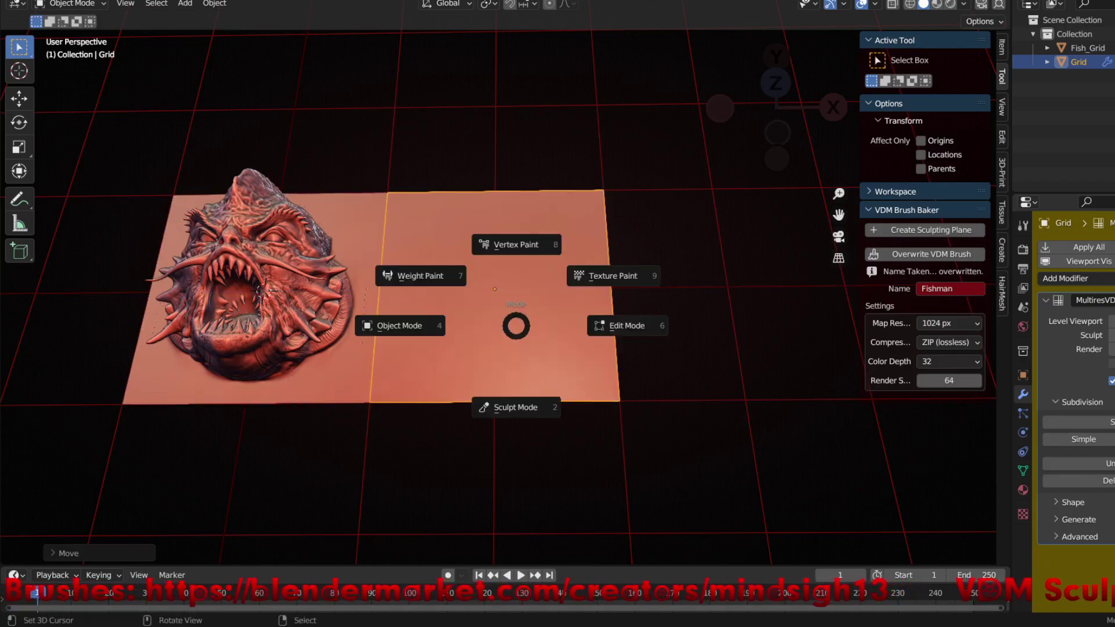
{"action": "left_click", "coordinate": [535, 453]}
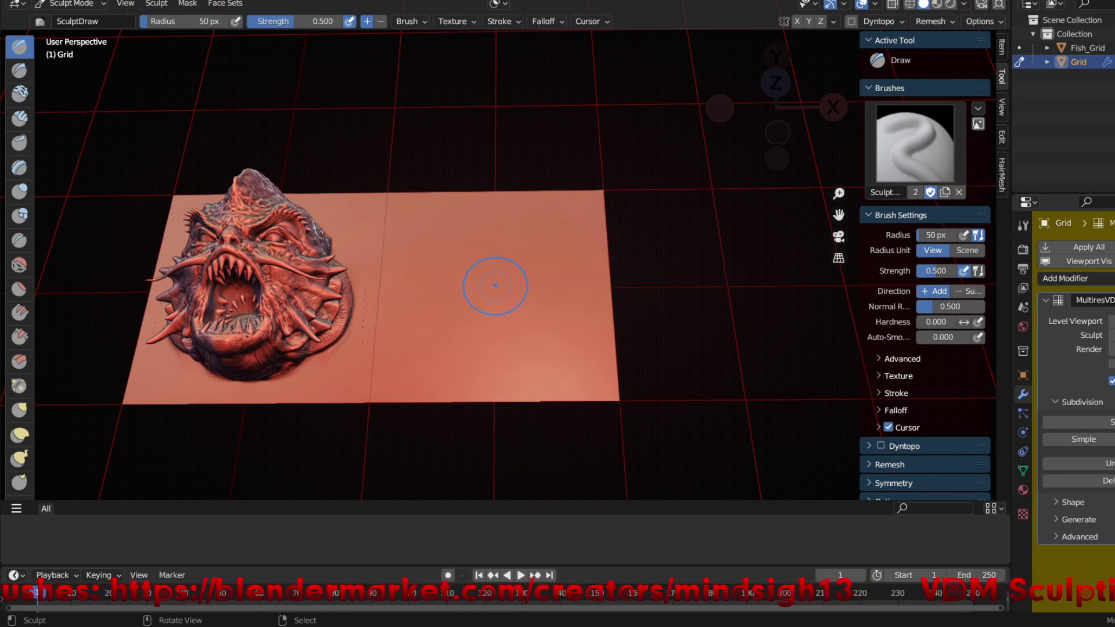
- Undo a test stroke, pick the Fishman brush and stamp its face onto the plane
{"action": "left_click_drag", "start_coordinate": [496, 285], "coordinate": [499, 377]}
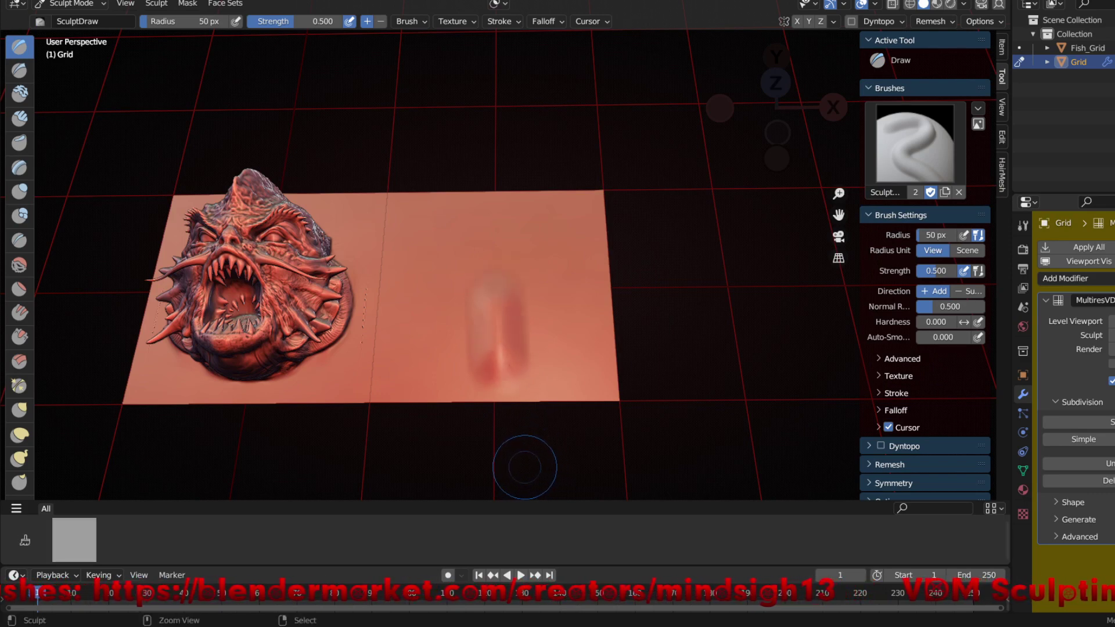
{"action": "key", "text": "ctrl+z"}
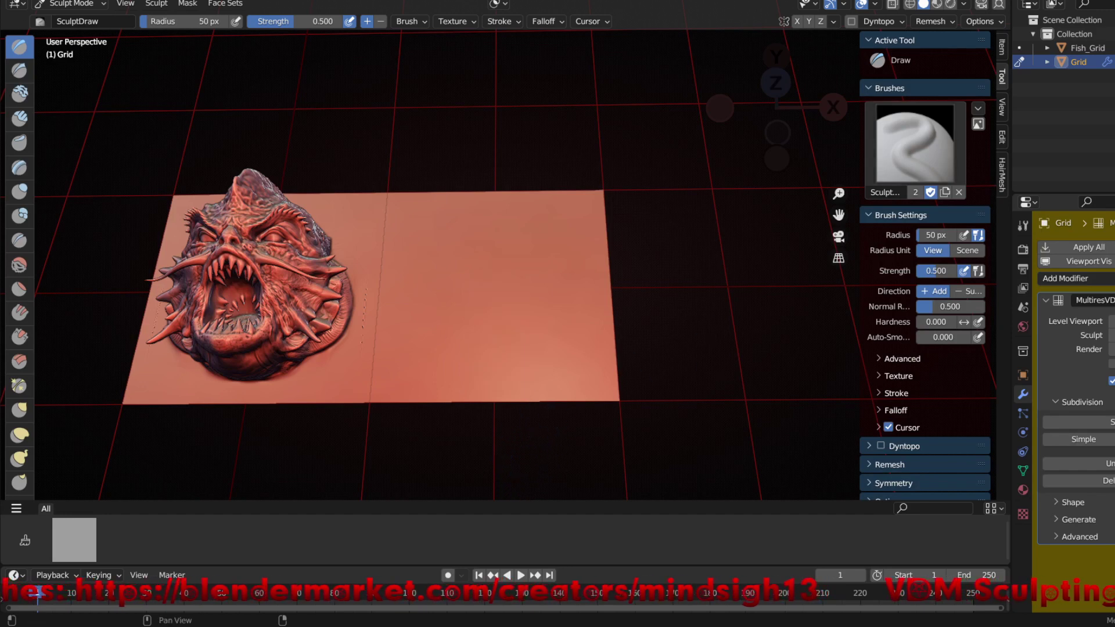
{"action": "left_click", "coordinate": [915, 143]}
{"action": "left_click", "coordinate": [538, 227]}
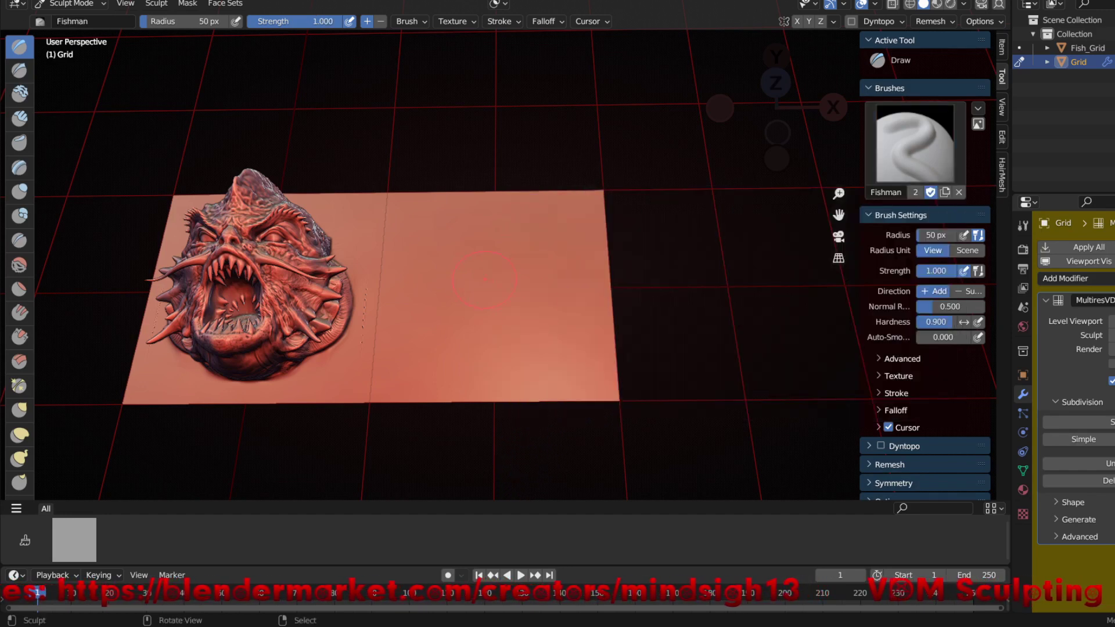
{"action": "left_click_drag", "start_coordinate": [491, 282], "coordinate": [546, 328]}
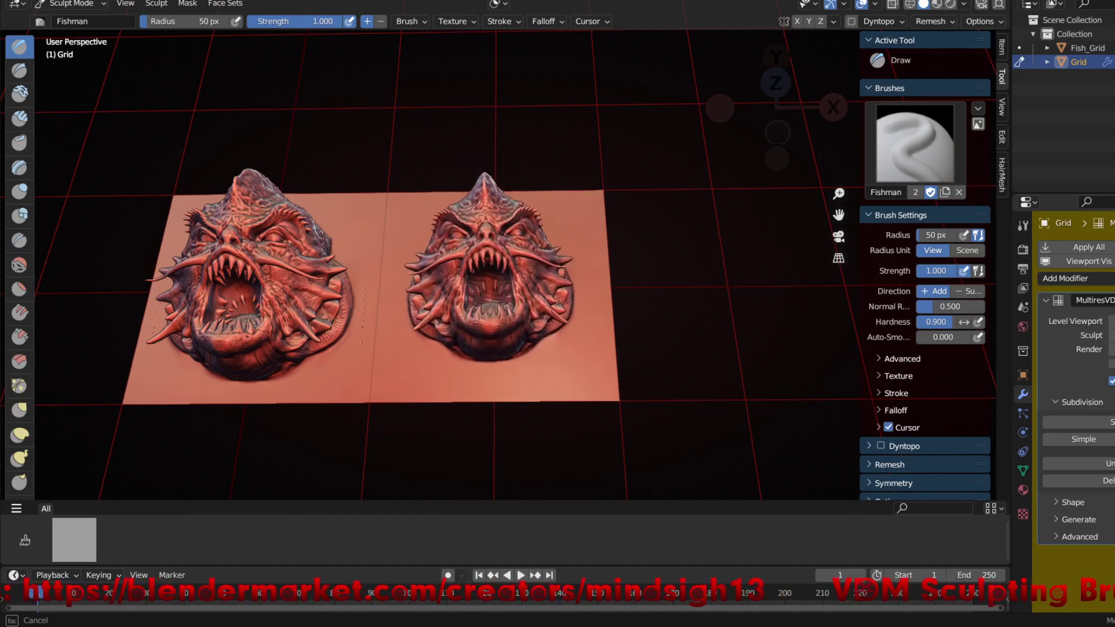
{"action": "left_click_drag", "start_coordinate": [546, 328], "coordinate": [540, 326]}
- Orbit and zoom around the plane to inspect the stamped Fishman face
{"action": "mouse_move", "coordinate": [540, 325]}
{"action": "middle_mouse_down"}
{"action": "mouse_move", "coordinate": [544, 371]}
{"action": "mouse_move", "coordinate": [523, 410]}
{"action": "middle_mouse_up"}
{"action": "scroll", "coordinate": [591, 344], "scroll_direction": "up", "scroll_amount": 5}
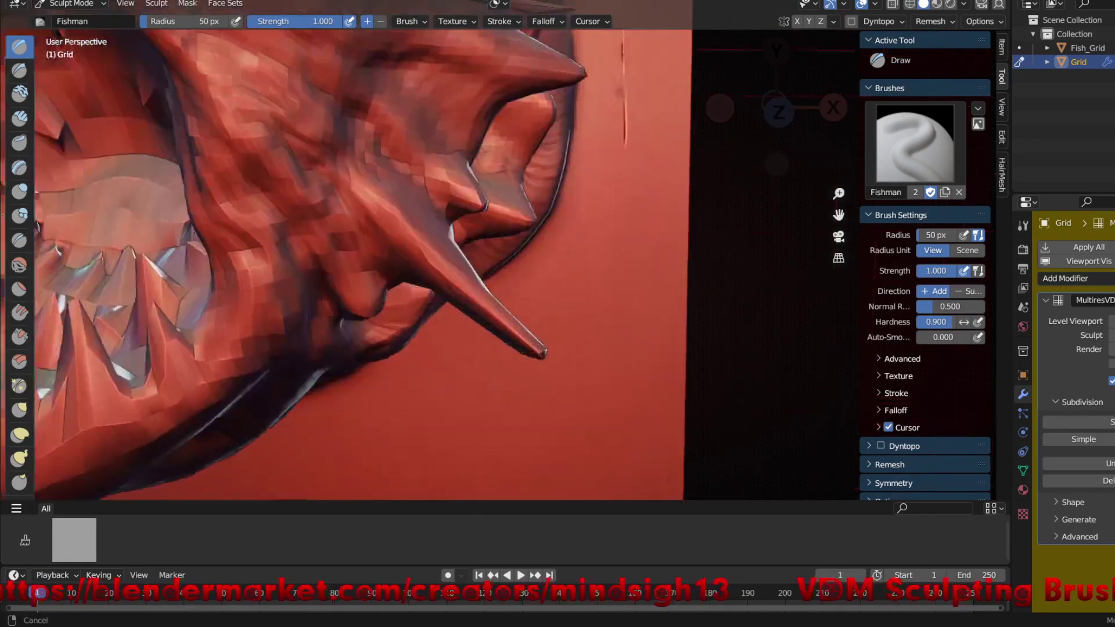
{"action": "scroll", "coordinate": [634, 197], "scroll_direction": "up", "scroll_amount": 3}
{"action": "middle_click_drag", "start_coordinate": [635, 192], "coordinate": [534, 281]}
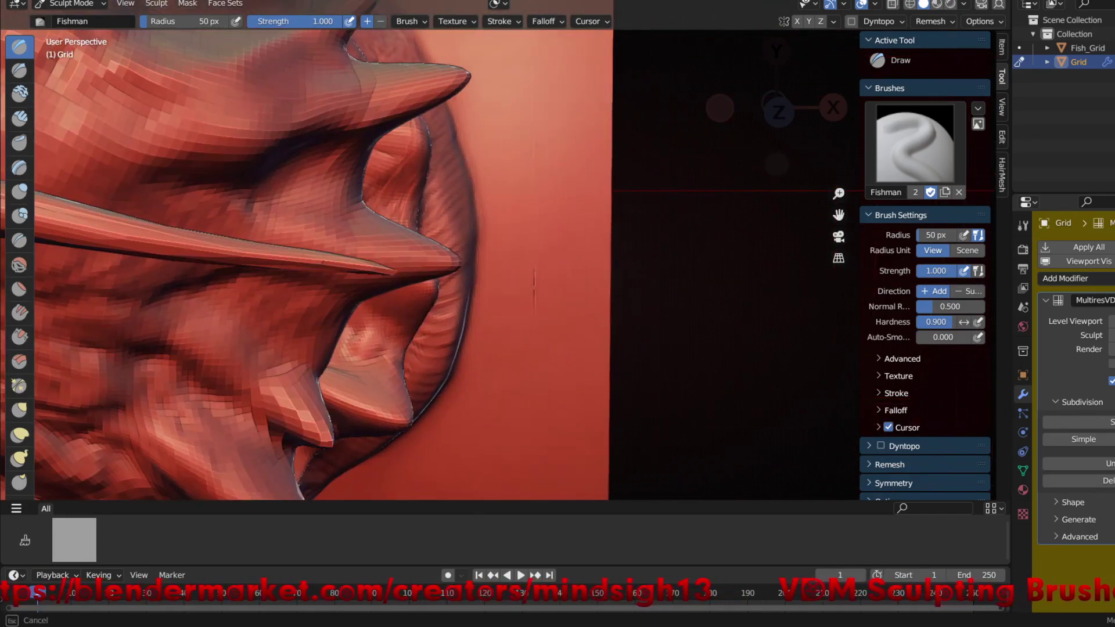
{"action": "middle_click_drag", "start_coordinate": [534, 282], "coordinate": [564, 271]}
{"action": "scroll", "coordinate": [564, 270], "scroll_direction": "down", "scroll_amount": 5}
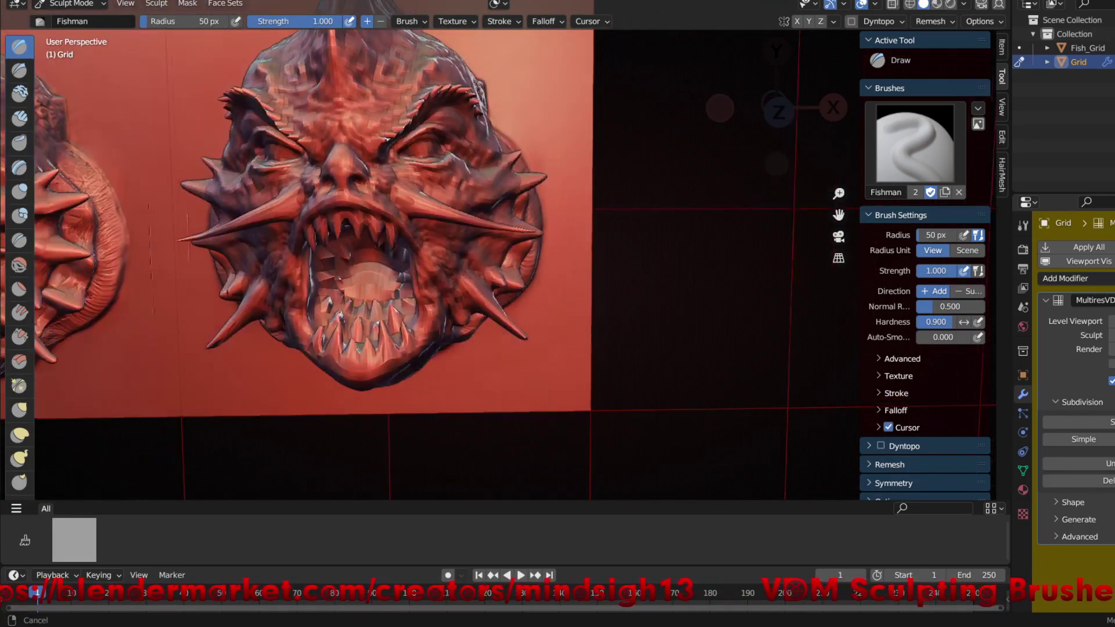
{"action": "scroll", "coordinate": [563, 271], "scroll_direction": "down", "scroll_amount": 3}
{"action": "scroll", "coordinate": [454, 233], "scroll_direction": "up", "scroll_amount": 5}
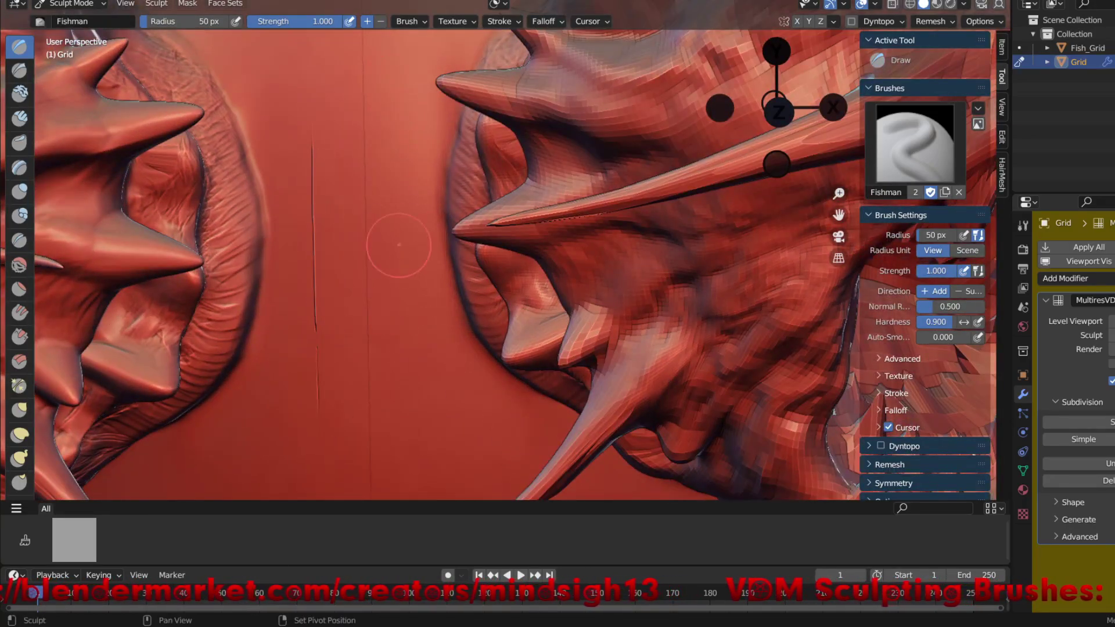
{"action": "scroll", "coordinate": [413, 264], "scroll_direction": "down", "scroll_amount": 5}
{"action": "mouse_move", "coordinate": [692, 426]}
{"action": "middle_mouse_down"}
{"action": "mouse_move", "coordinate": [558, 314]}
{"action": "mouse_move", "coordinate": [755, 441]}
{"action": "middle_mouse_up"}
{"action": "scroll", "coordinate": [558, 314], "scroll_direction": "down", "scroll_amount": 3}
{"action": "mouse_move", "coordinate": [407, 262]}
{"action": "middle_mouse_down"}
{"action": "mouse_move", "coordinate": [465, 244]}
{"action": "mouse_move", "coordinate": [611, 419]}
{"action": "middle_mouse_up"}
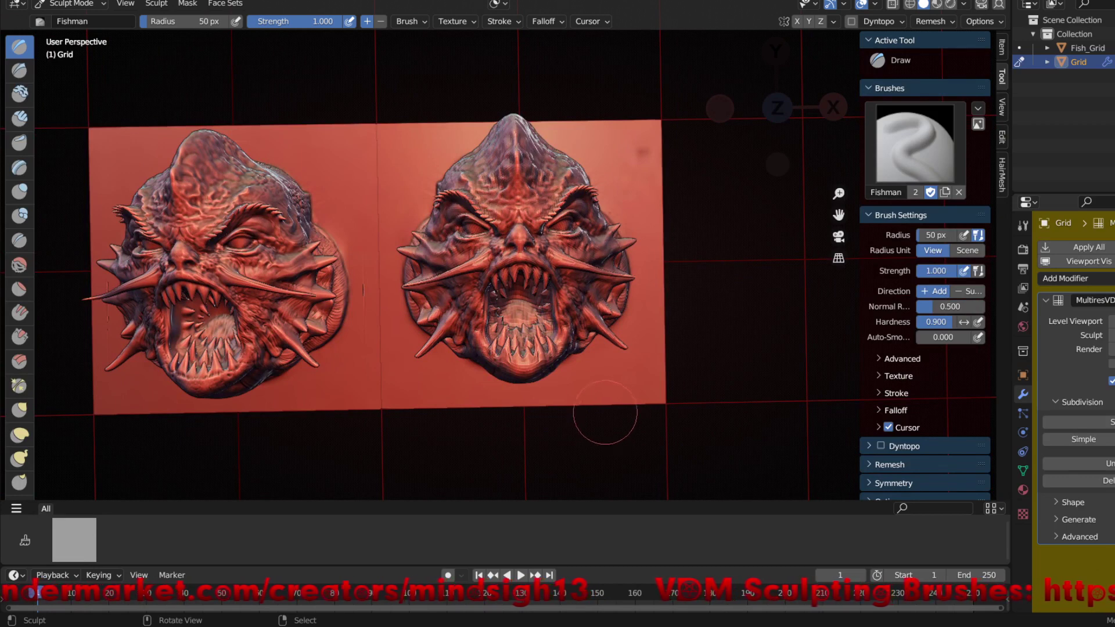
- With X mirror on, stamp mirrored Fishman head pairs below and above the central face
{"action": "left_click", "coordinate": [797, 21]}
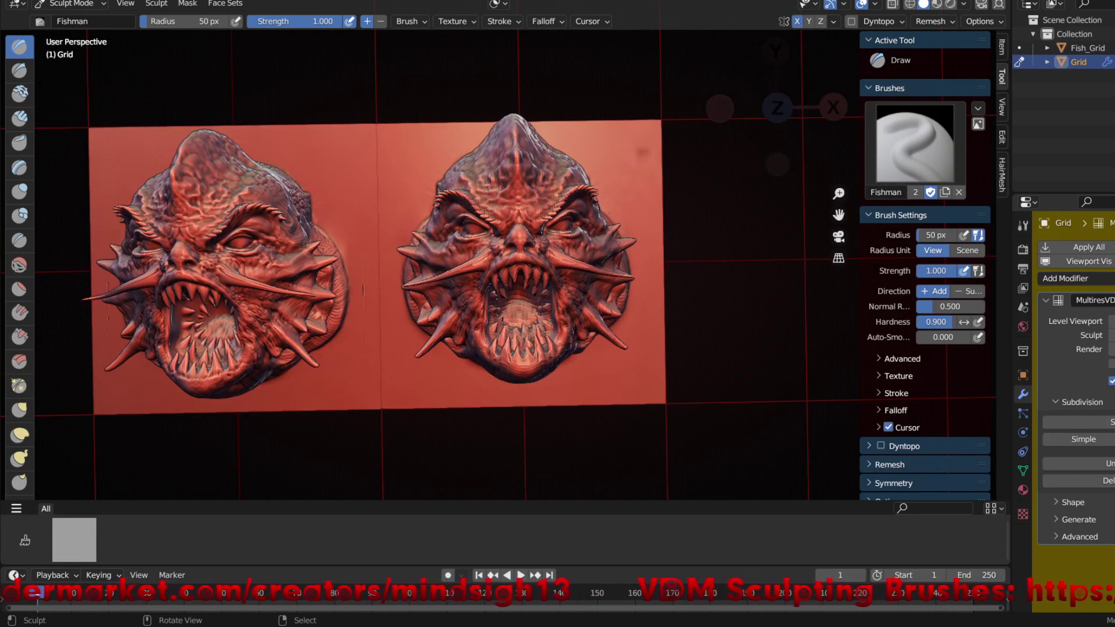
{"action": "left_click_drag", "start_coordinate": [628, 372], "coordinate": [677, 406]}
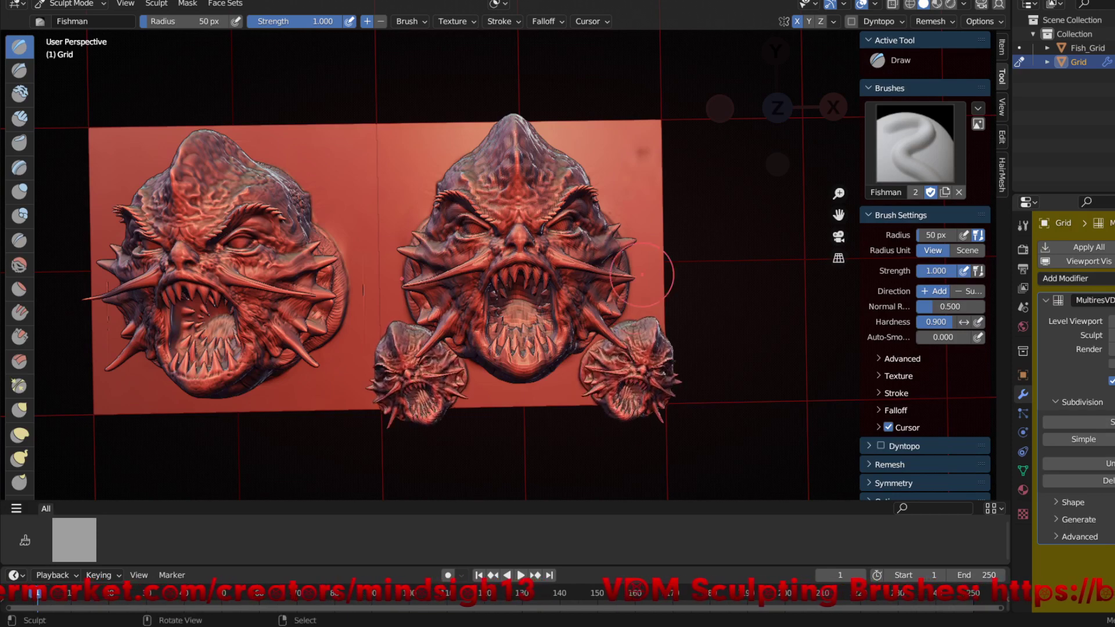
{"action": "left_click_drag", "start_coordinate": [624, 149], "coordinate": [691, 87]}
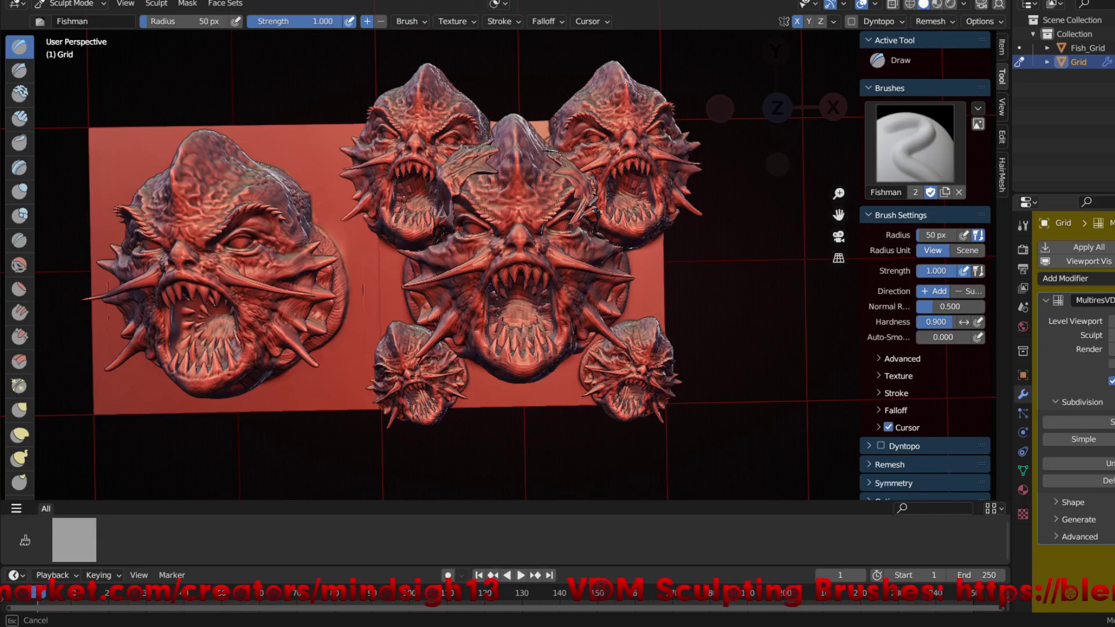
{"action": "mouse_move", "coordinate": [692, 87]}
{"action": "left_mouse_down"}
{"action": "mouse_move", "coordinate": [668, 111]}
{"action": "mouse_move", "coordinate": [674, 103]}
{"action": "left_mouse_up"}
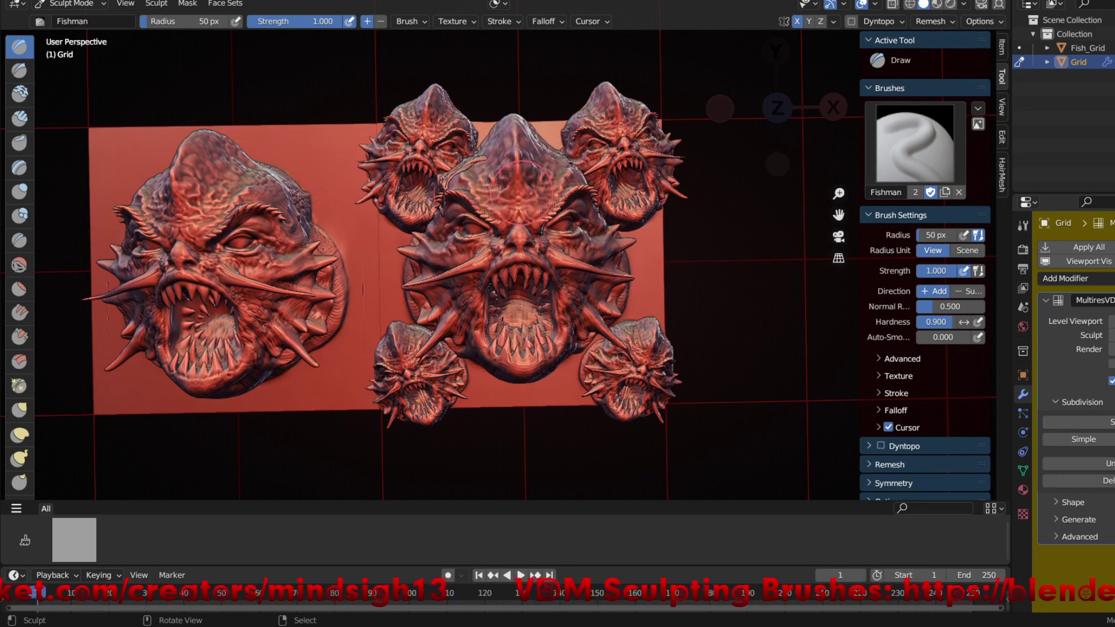
- Undo an oversized central stamp and orbit to inspect the four surrounding heads
{"action": "left_click_drag", "start_coordinate": [520, 183], "coordinate": [599, 273]}
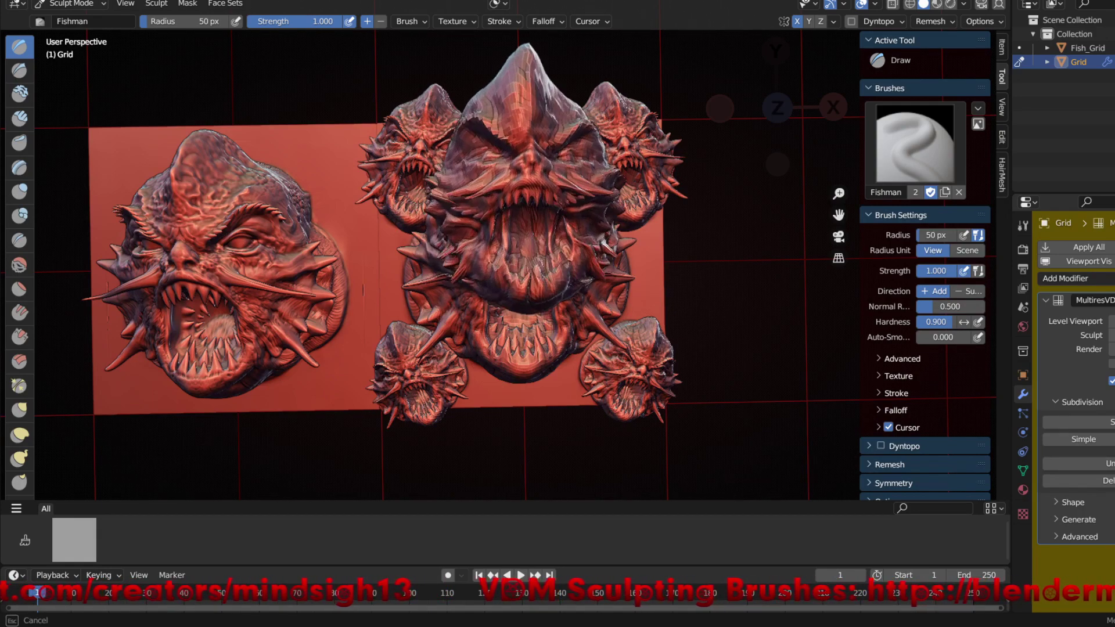
{"action": "mouse_move", "coordinate": [598, 273]}
{"action": "left_mouse_down"}
{"action": "mouse_move", "coordinate": [605, 284]}
{"action": "mouse_move", "coordinate": [598, 273]}
{"action": "left_mouse_up"}
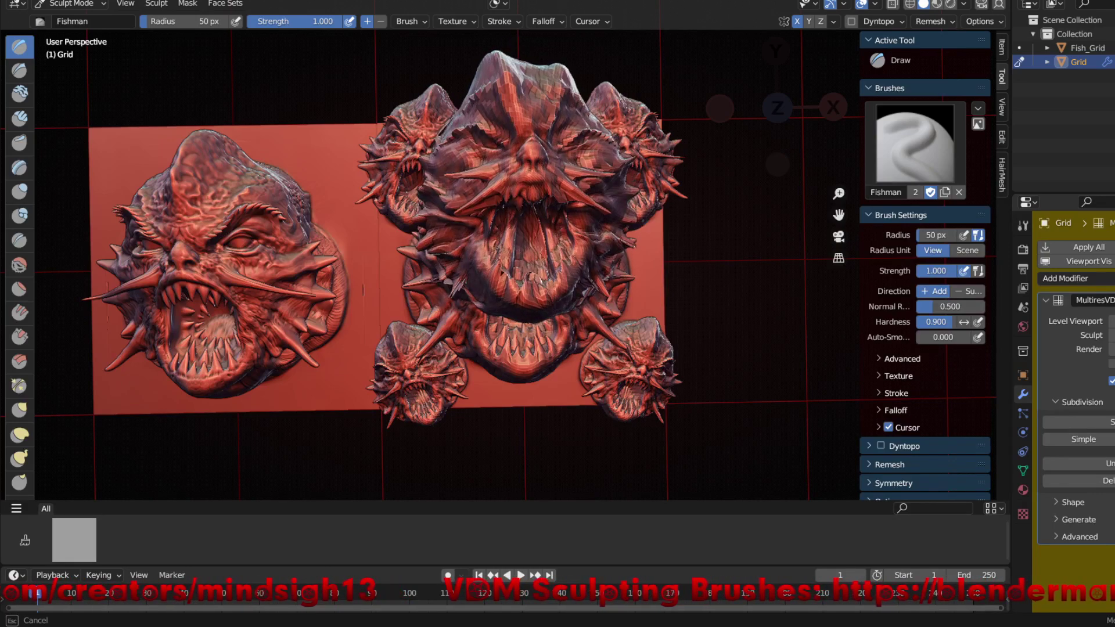
{"action": "left_click_drag", "start_coordinate": [598, 273], "coordinate": [598, 273]}
{"action": "middle_click_drag", "start_coordinate": [599, 273], "coordinate": [751, 342]}
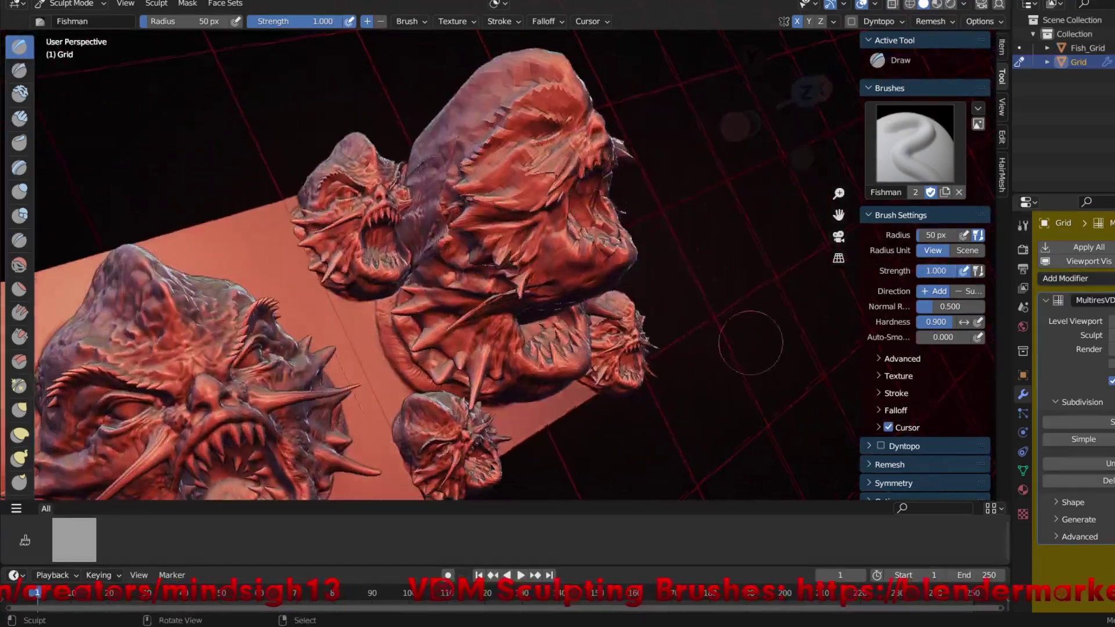
{"action": "key", "text": "ctrl+z"}
{"action": "mouse_move", "coordinate": [667, 423]}
{"action": "middle_mouse_down"}
{"action": "mouse_move", "coordinate": [543, 391]}
{"action": "mouse_move", "coordinate": [476, 325]}
{"action": "mouse_move", "coordinate": [441, 313]}
{"action": "middle_mouse_up"}
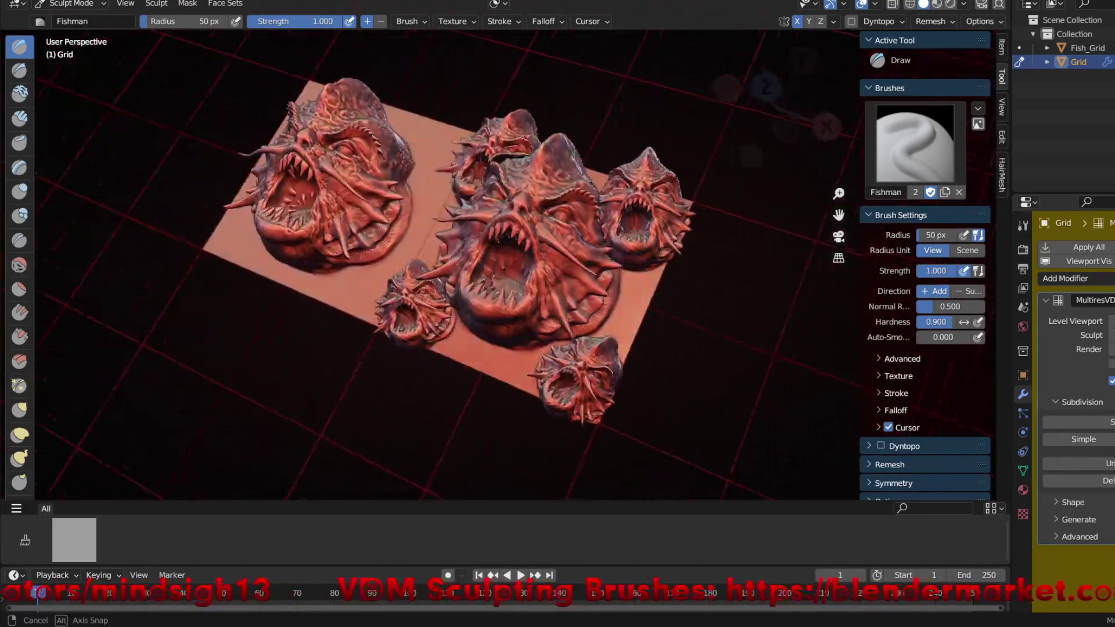
{"action": "middle_click_drag", "start_coordinate": [441, 314], "coordinate": [667, 368]}
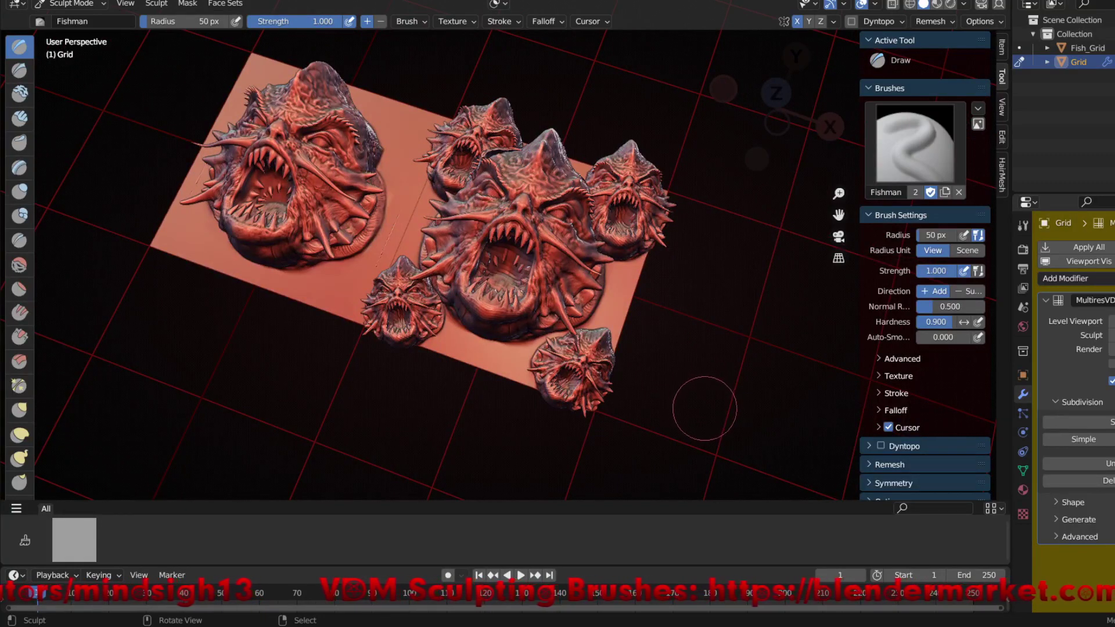